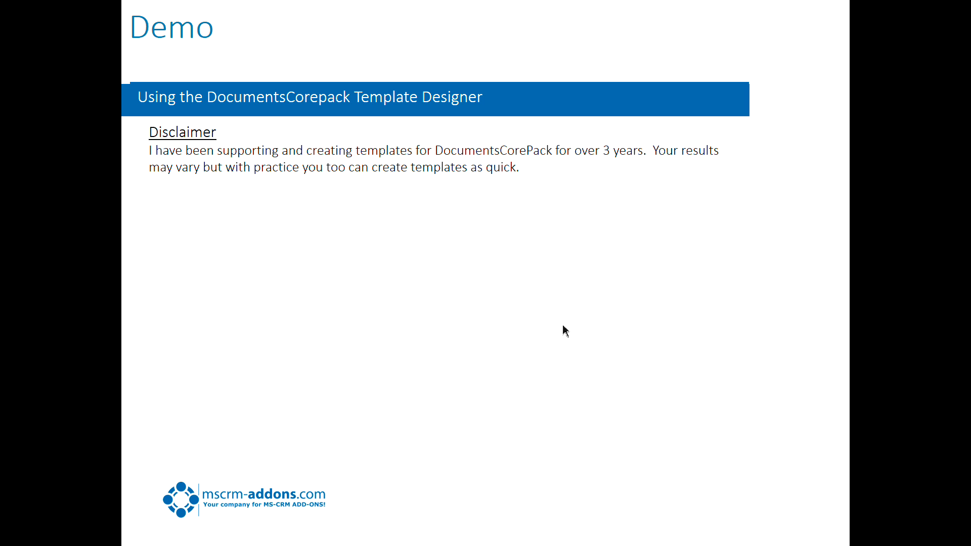
left_click(943, 393)
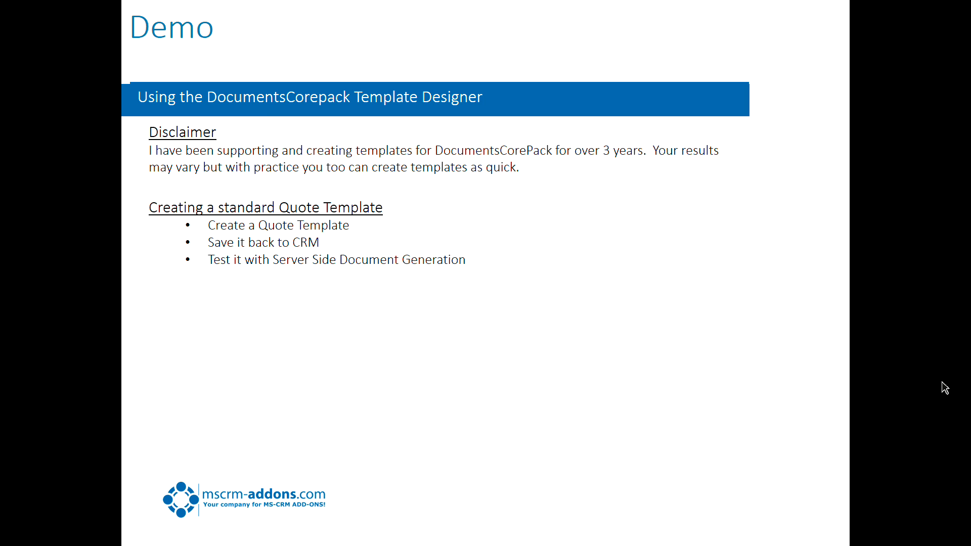
Switch to Internet Explorer and review the product lines of the Bikes and Equipment quote in Microsoft Dynamics CRM.
key("alt+Tab")
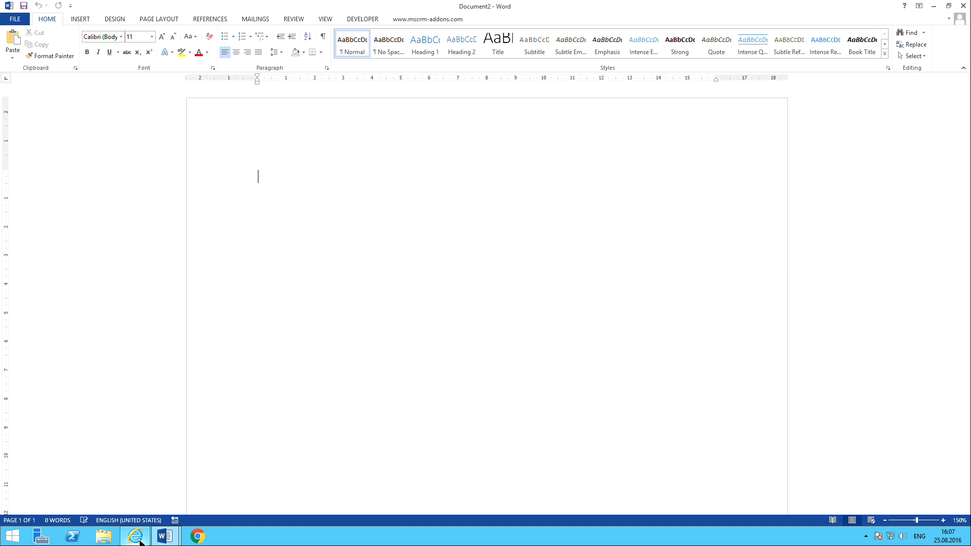
mouse_move(140, 541)
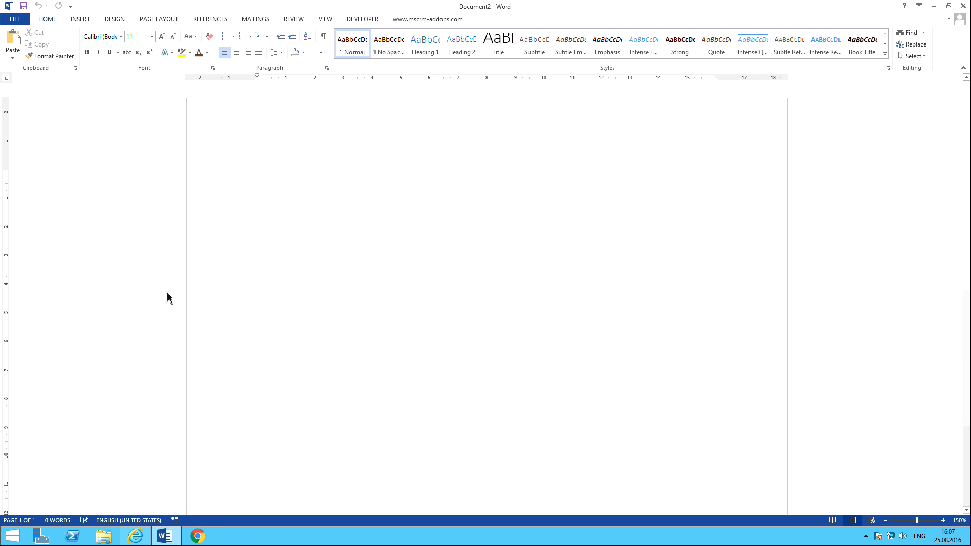
left_click(136, 538)
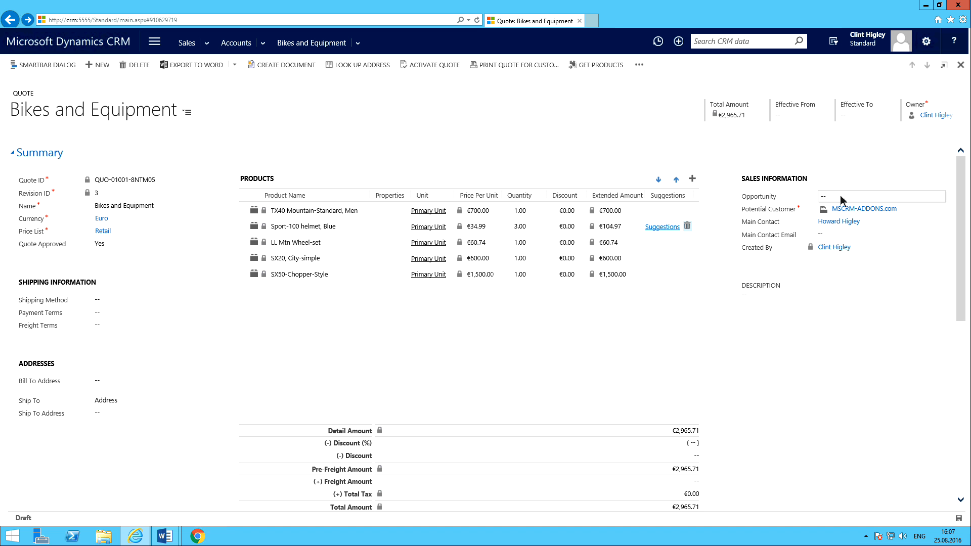
left_click(293, 210)
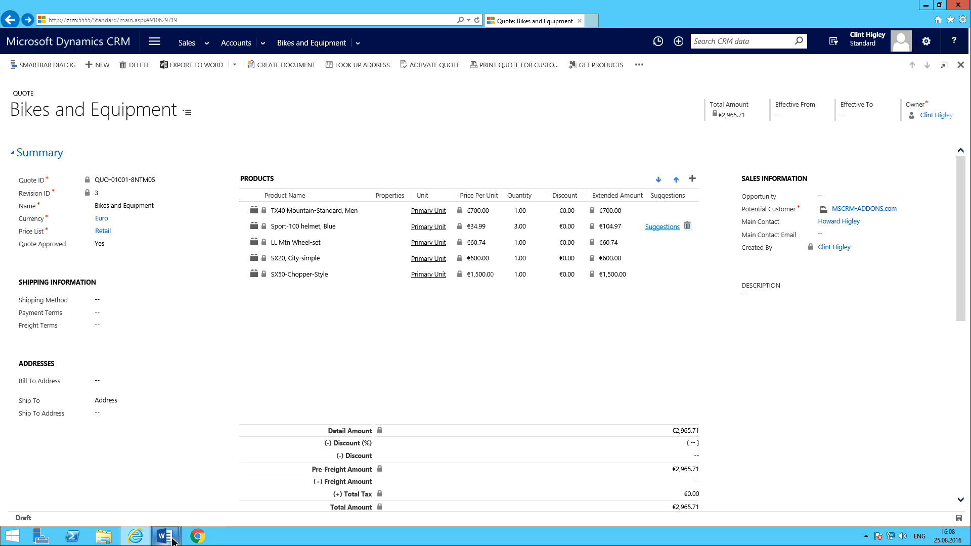
Switch to Word, close the blank Document2, and bring up Quote Number.docx with its table selection cleared.
mouse_move(173, 541)
left_click(199, 506)
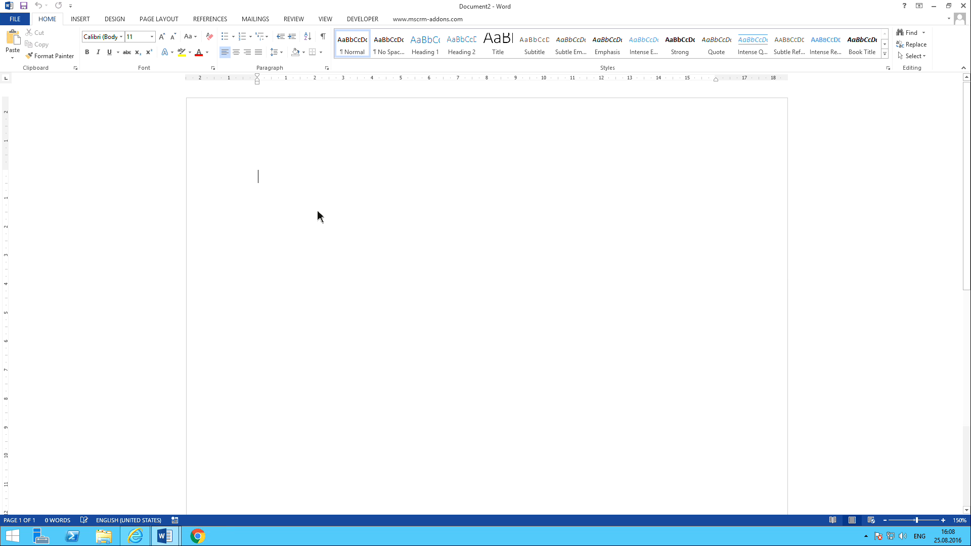
left_click(964, 6)
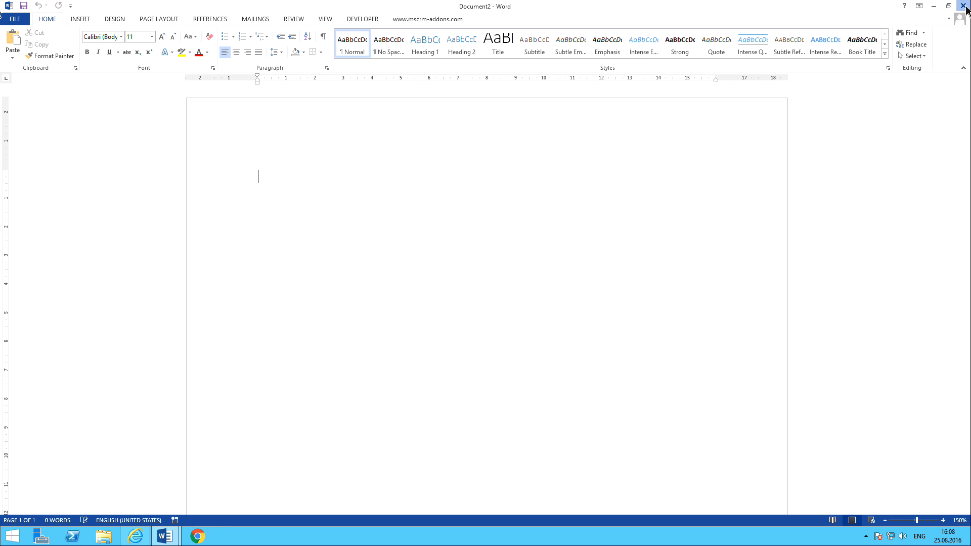
left_click(158, 539)
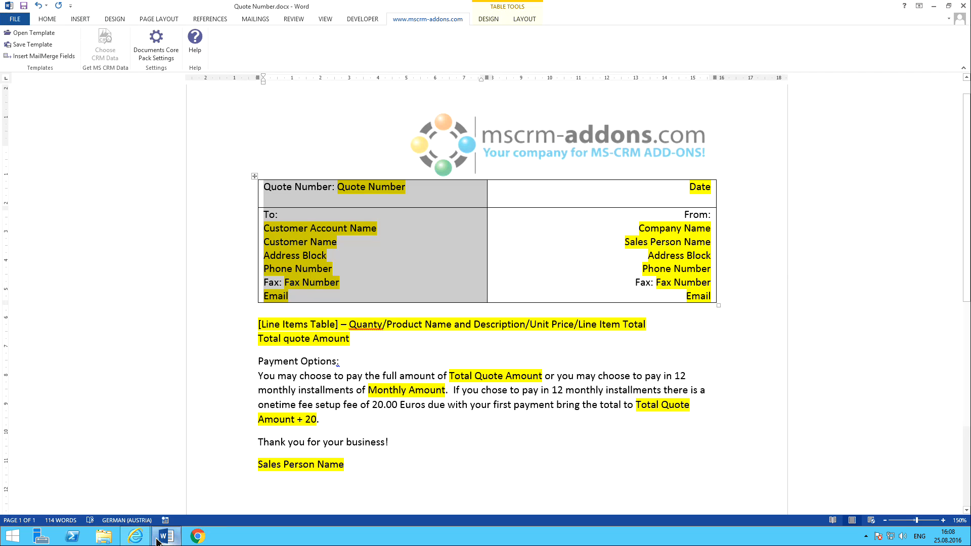
left_click(783, 231)
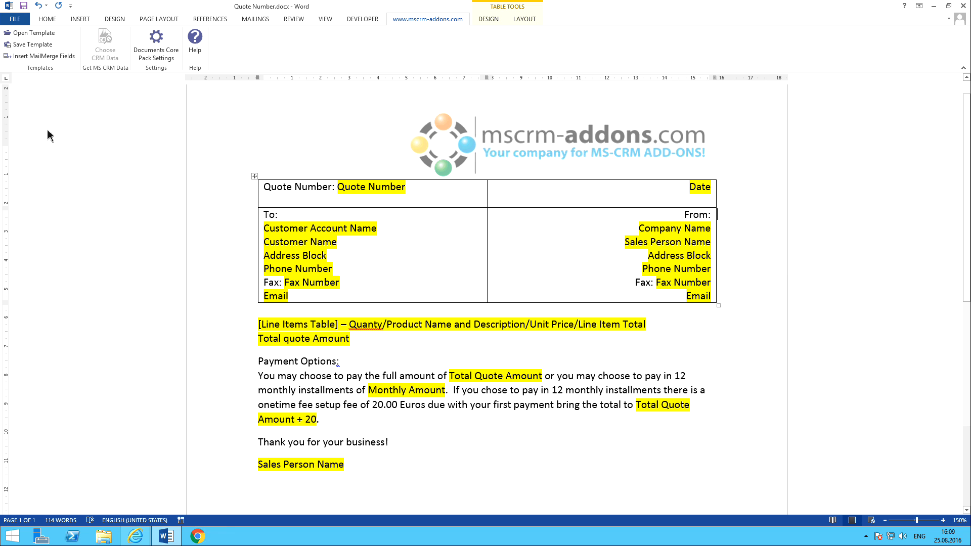
Open the DocumentsCorePack mail merge field list with the type Quote (quote) and browse its available fields.
left_click(51, 59)
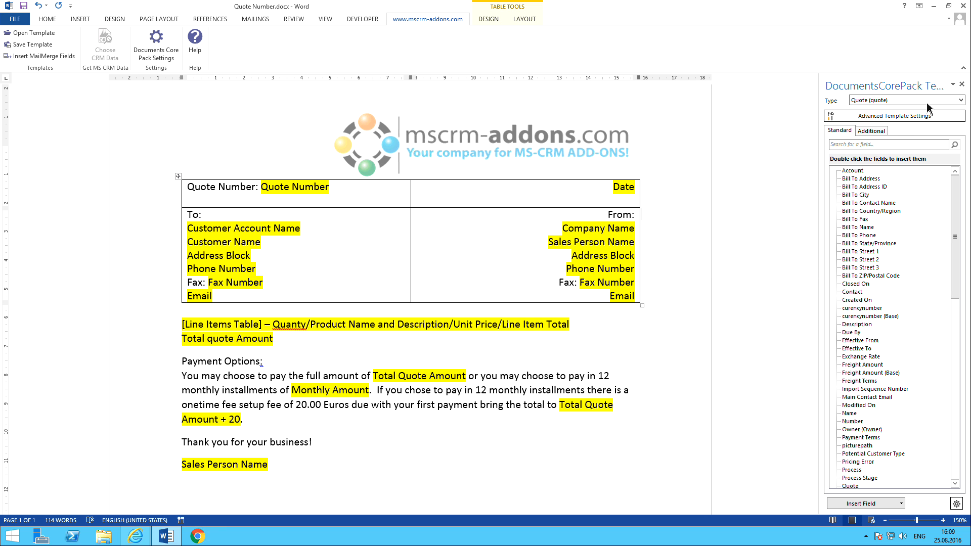
left_click(956, 106)
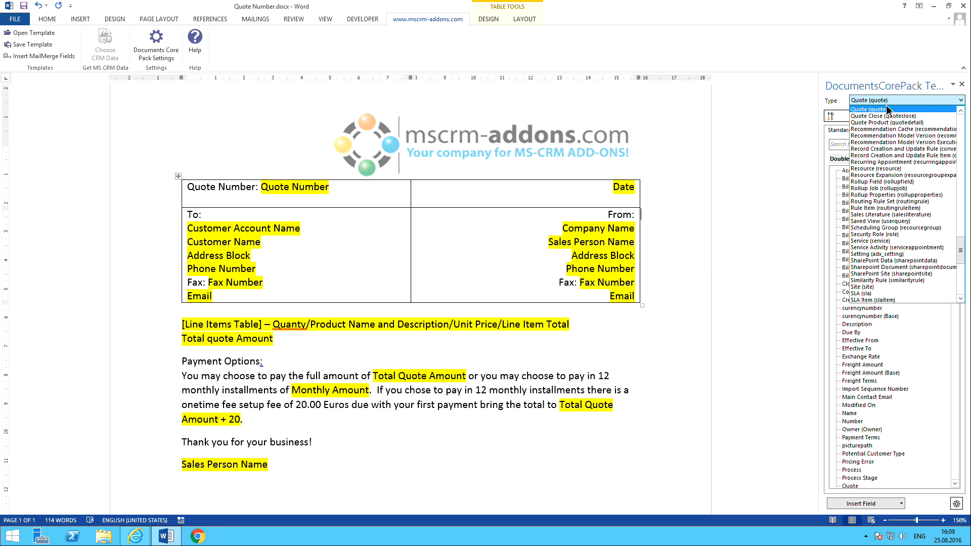
left_click(872, 109)
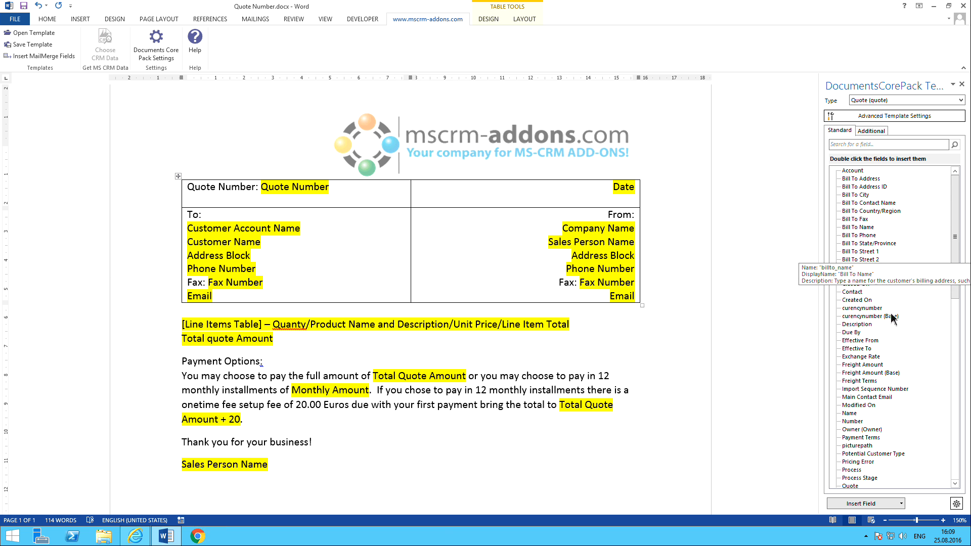
left_click_drag(956, 288, 956, 474)
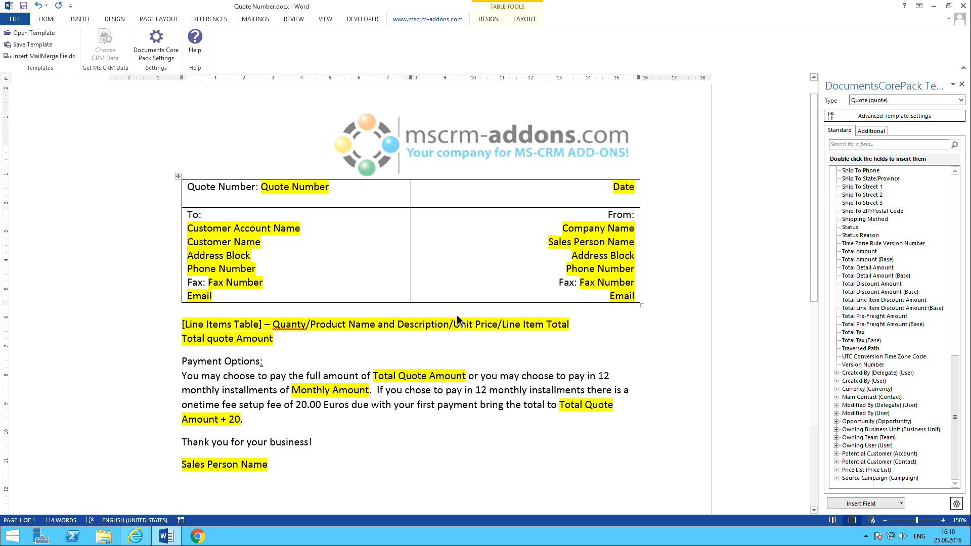
Delete the highlighted Quote Number placeholder after the "Quote Number:" label in the header table.
left_click(335, 194)
left_click_drag(333, 194, 260, 191)
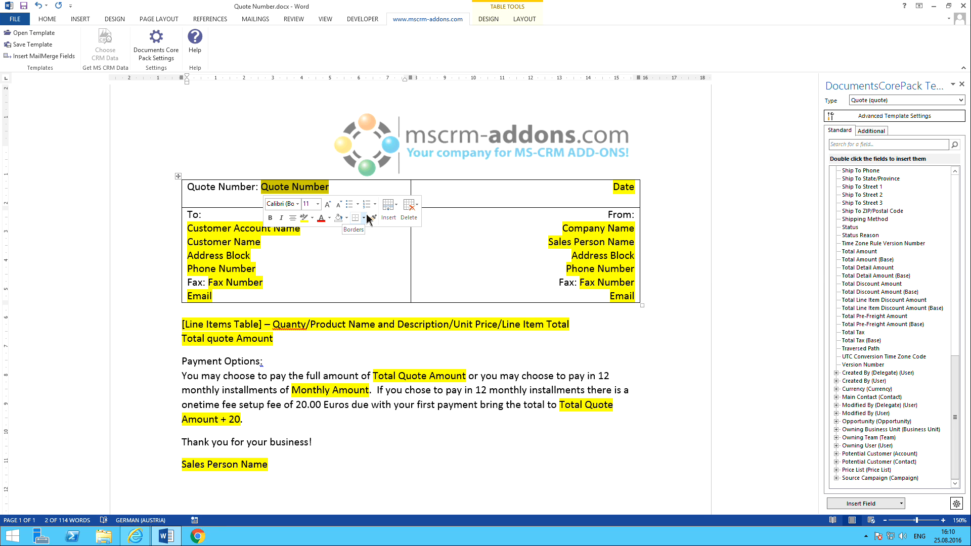
key("Delete")
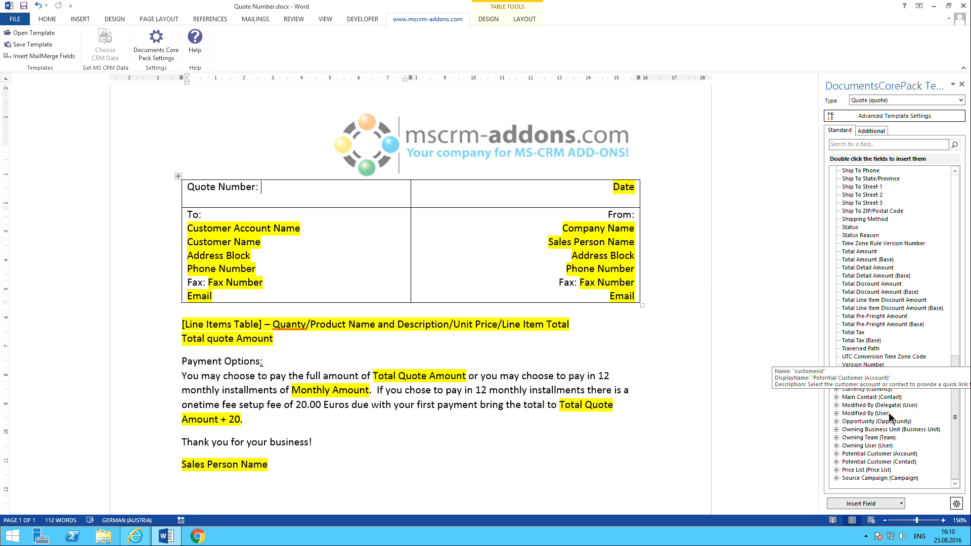
Check on the CRM quote form in Internet Explorer which field holds the quote number, and return to Word.
left_click_drag(955, 364, 944, 313)
scroll(941, 301, "up", 5)
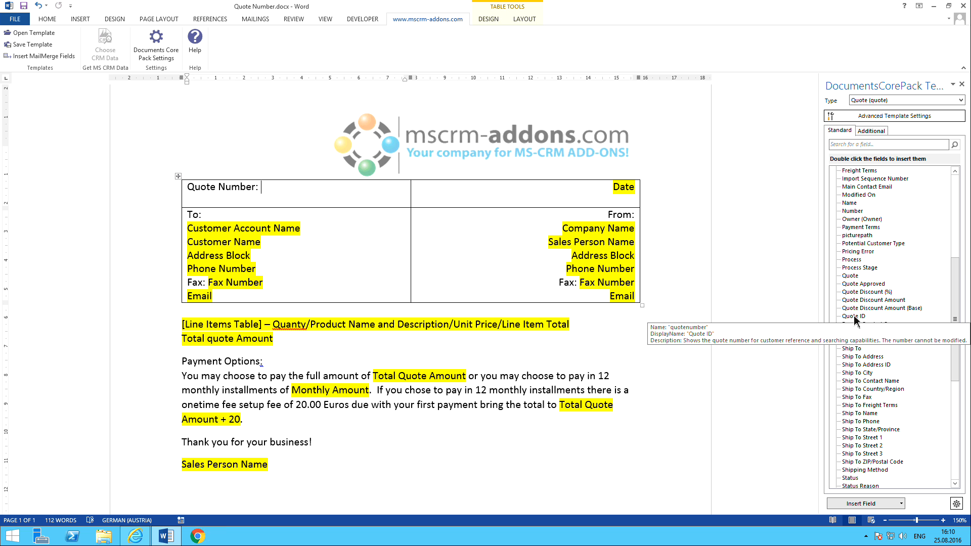
left_click(135, 540)
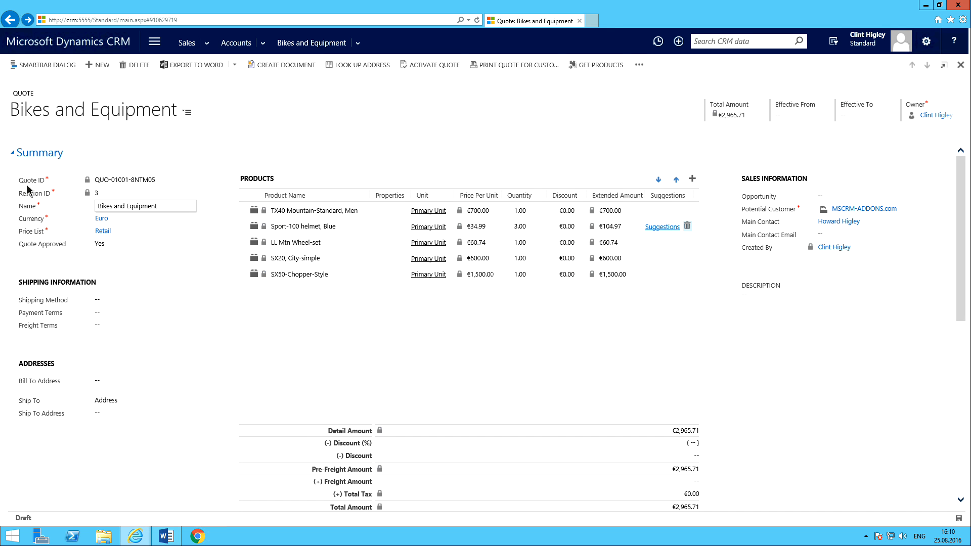
mouse_move(36, 188)
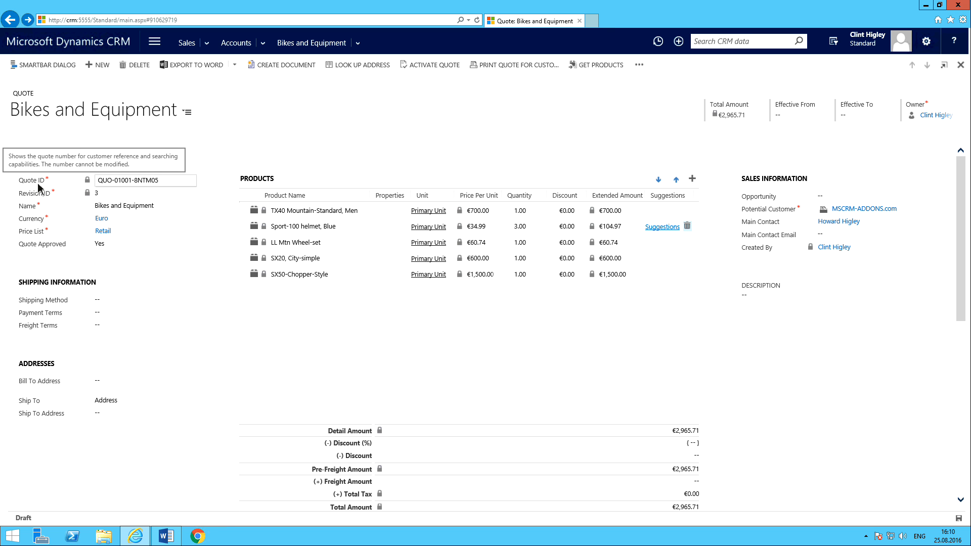
left_click(168, 537)
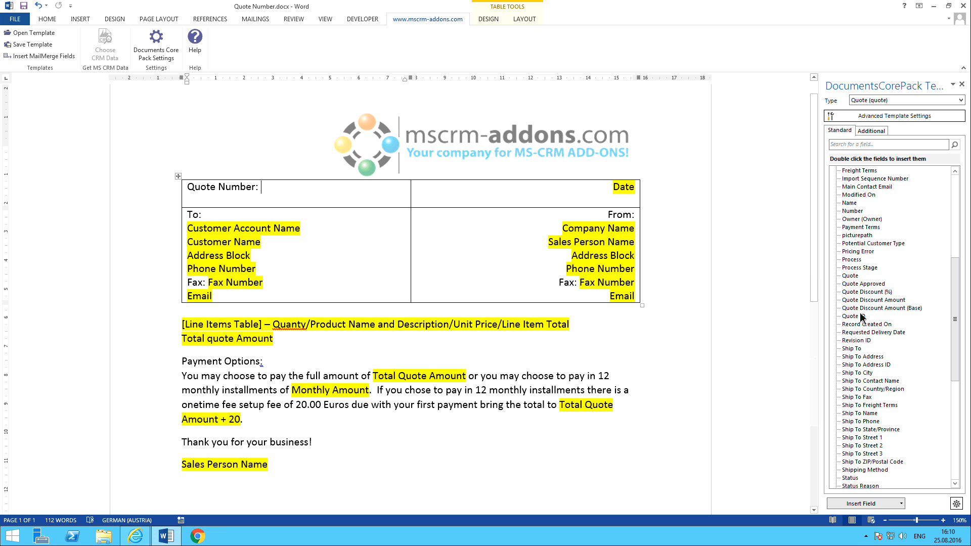
Insert the Quote ID merge field after the "Quote Number:" label.
mouse_move(894, 343)
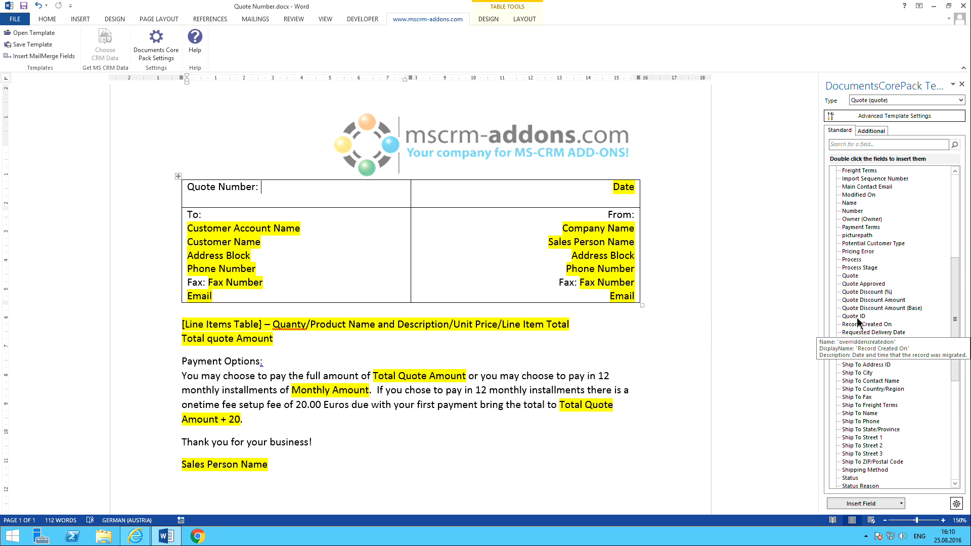
mouse_move(859, 318)
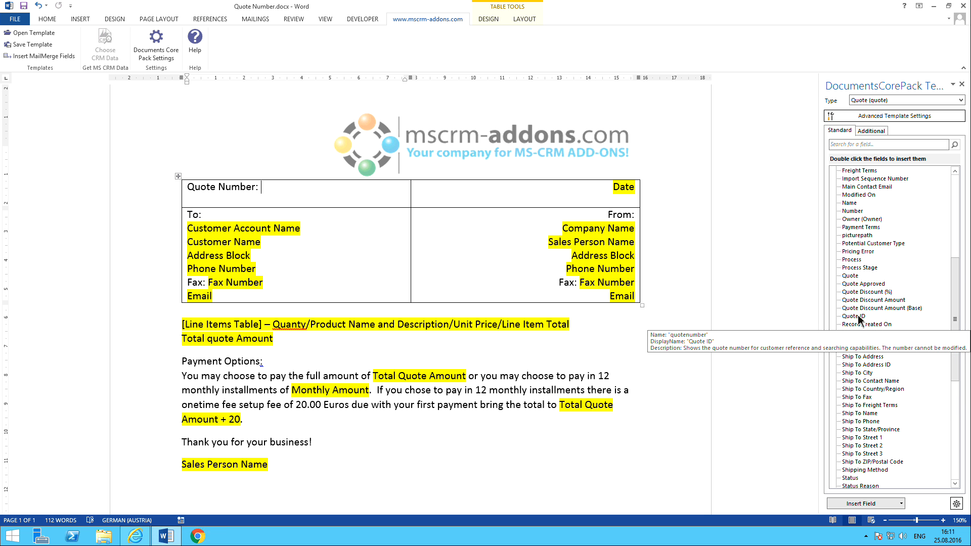
left_click(858, 317)
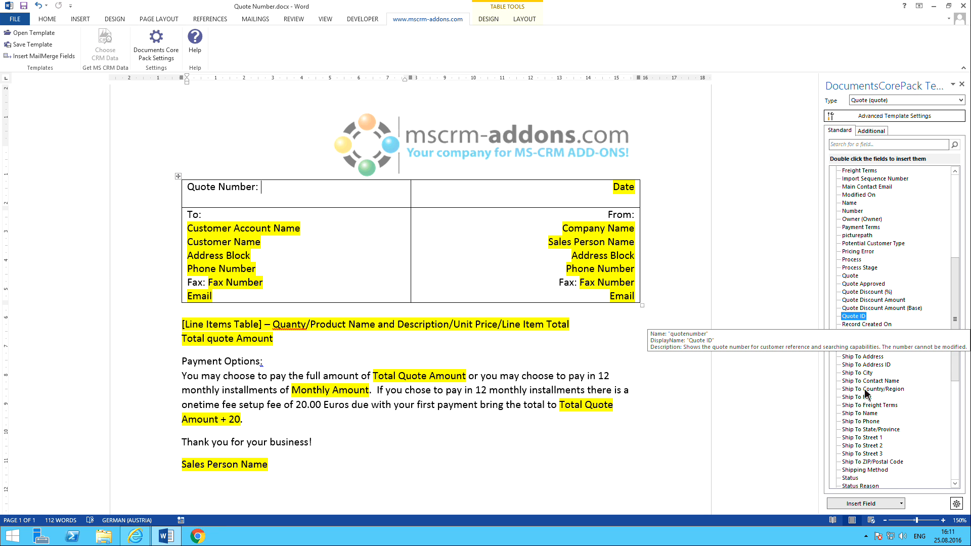
left_click(857, 503)
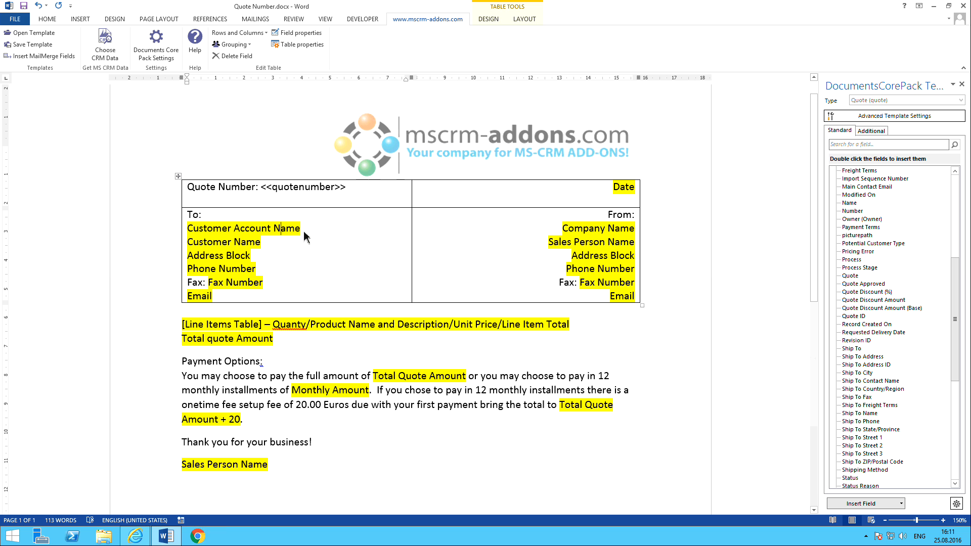
Replace the Customer Account Name placeholder with the Account Name field from Potential Customer (Account).
left_click_drag(303, 230, 192, 233)
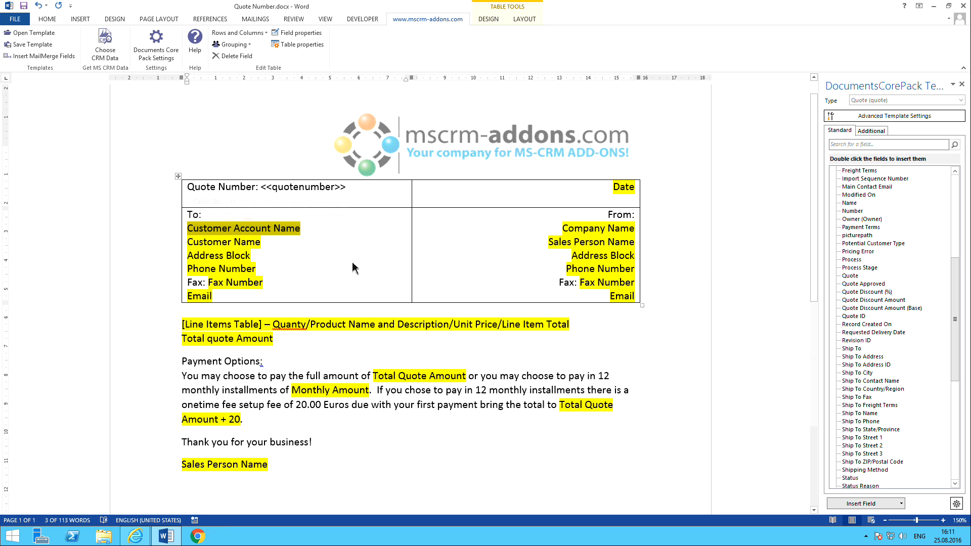
key("Delete")
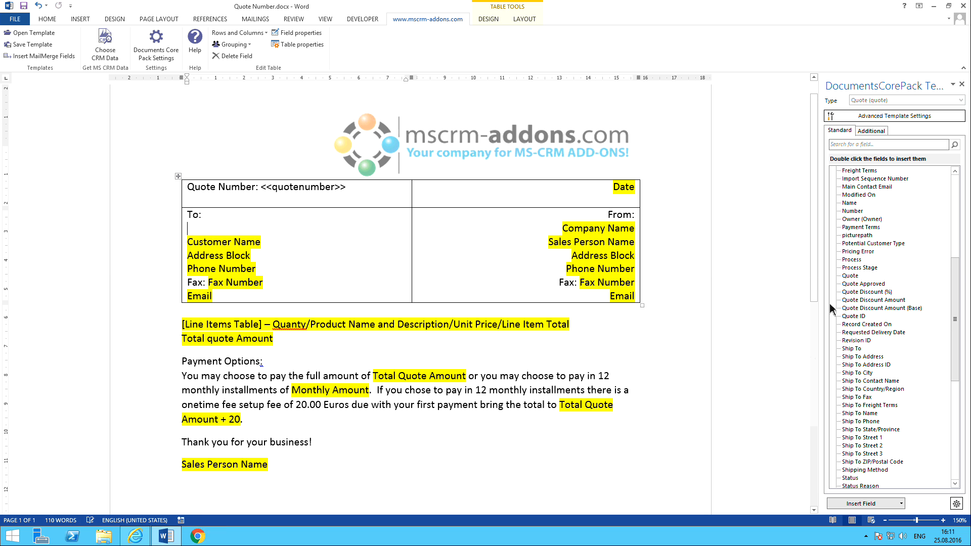
left_click_drag(956, 306, 955, 405)
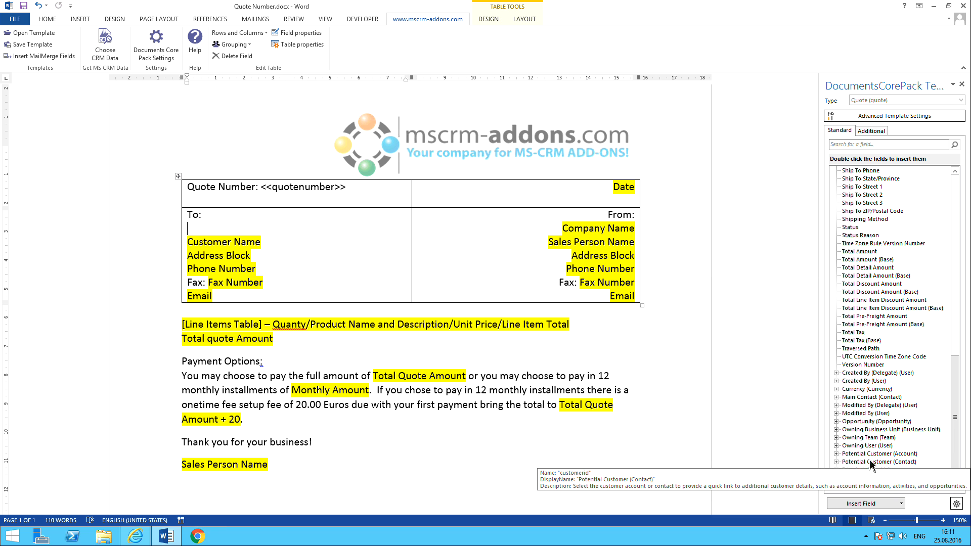
left_click(837, 455)
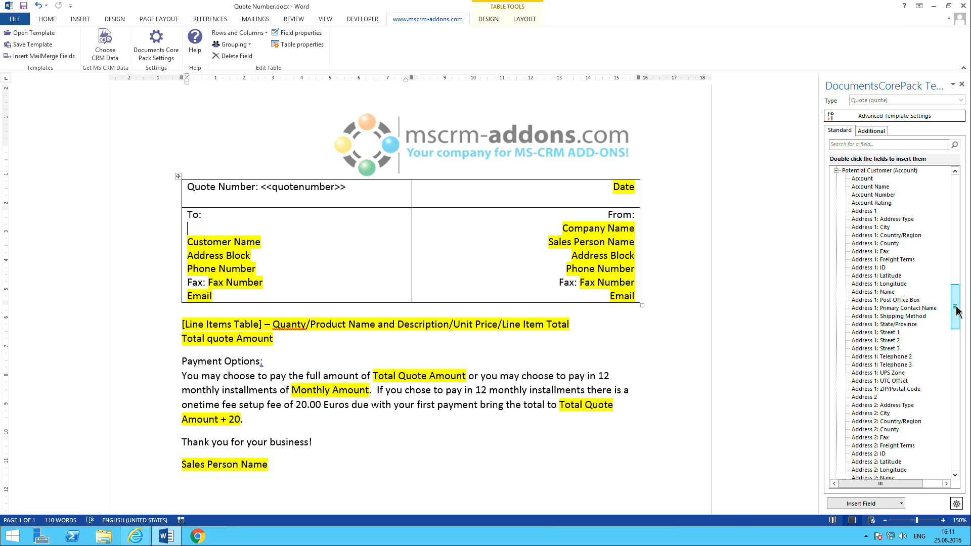
double_click(873, 186)
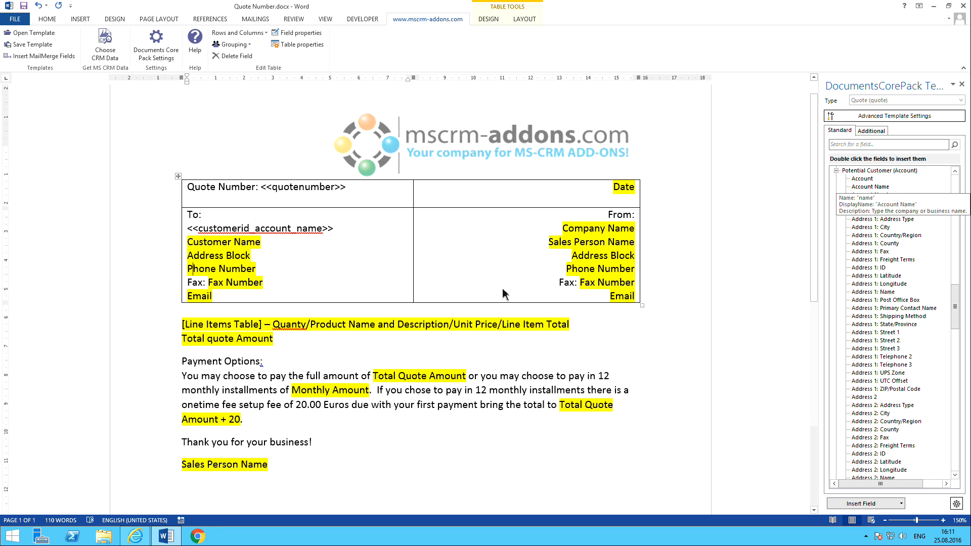
Delete the Customer Name placeholder beneath the customer account name field.
left_click(248, 243)
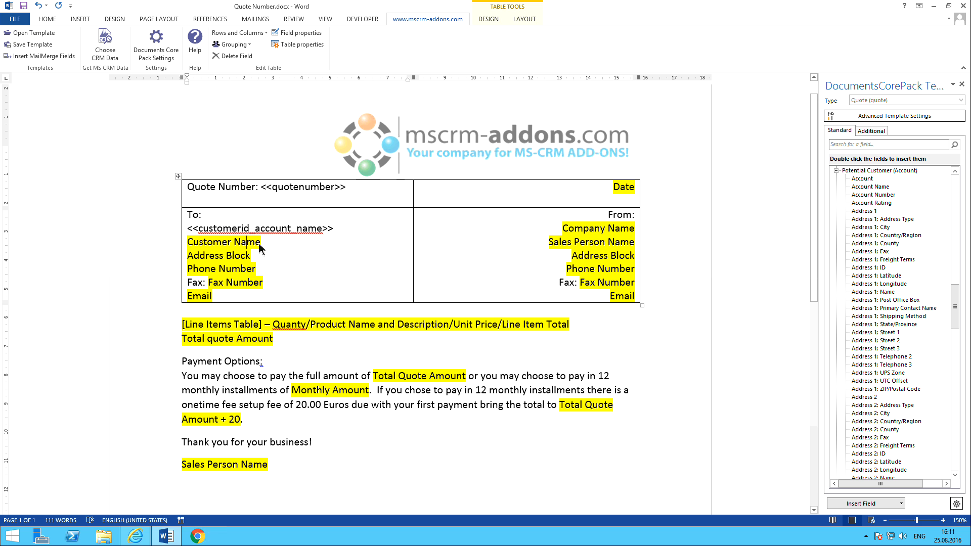
left_click_drag(254, 243, 195, 245)
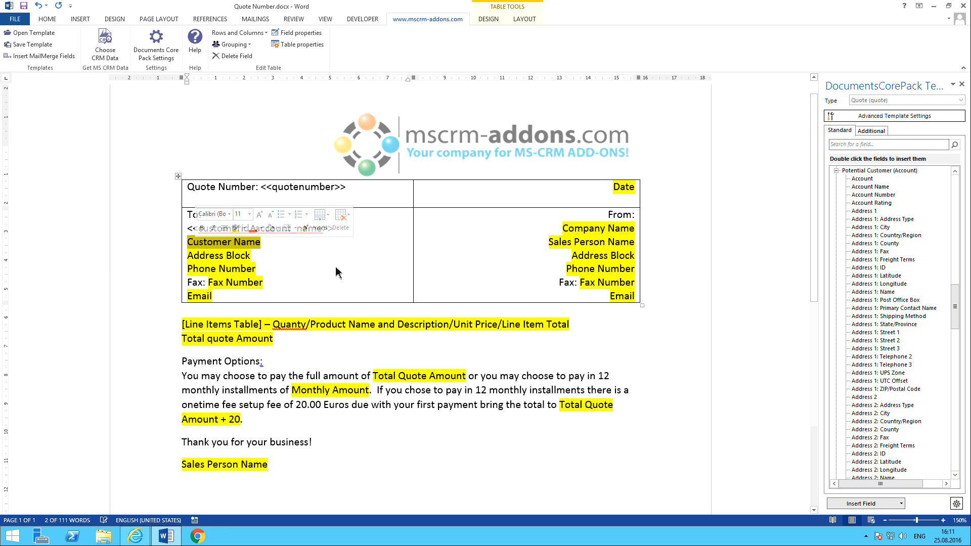
key("Delete")
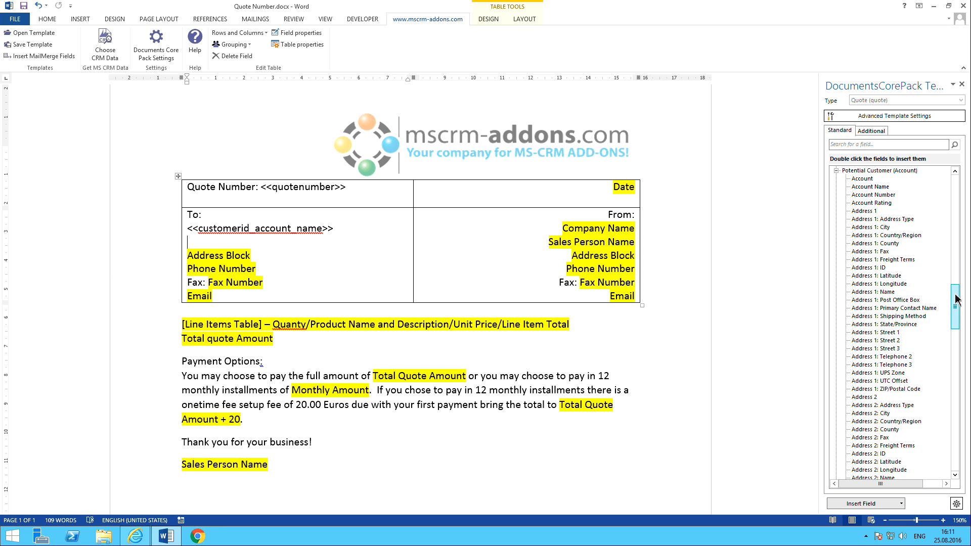
Insert the Full Name field from the account's Primary Contact (Contact) on the empty line beneath the customer account name field.
scroll(954, 299, "up", 6)
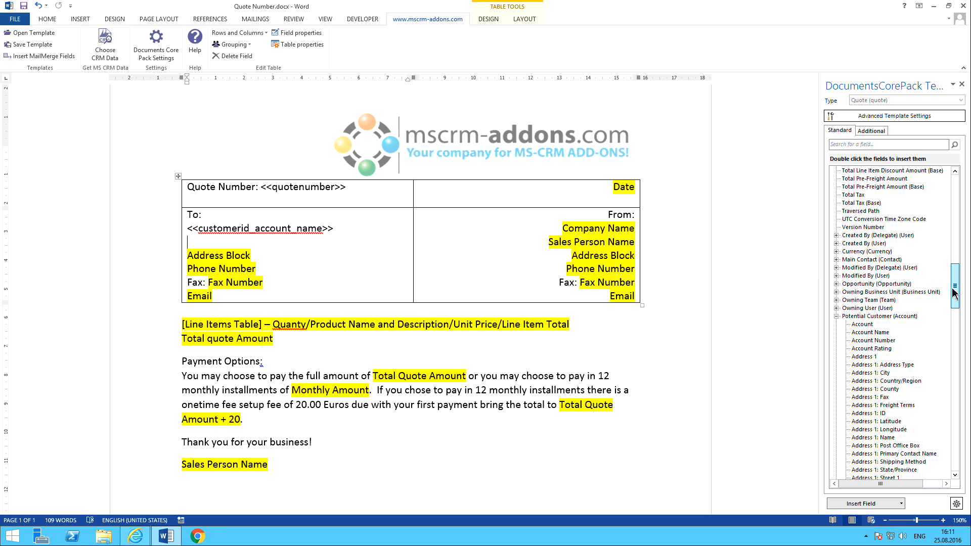
scroll(955, 294, "down", 3)
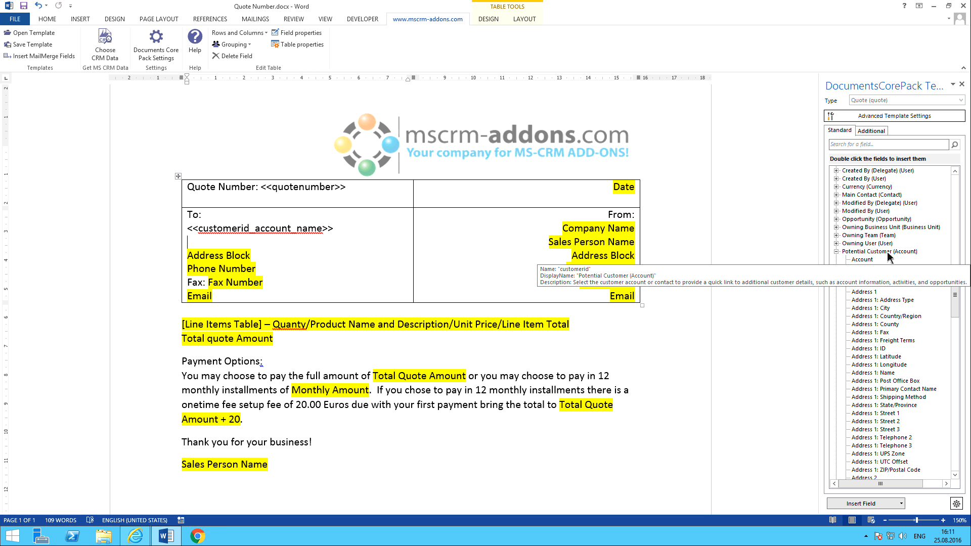
left_click_drag(955, 303, 955, 457)
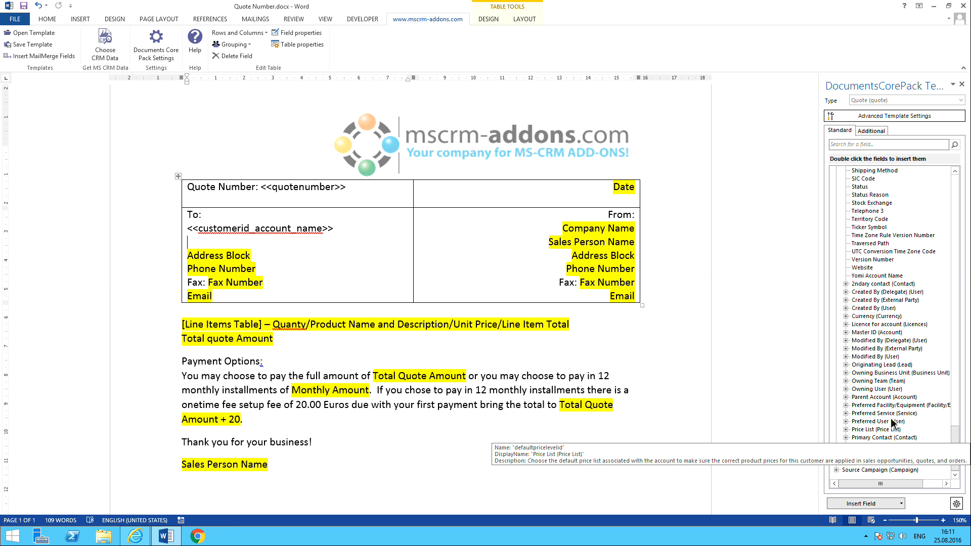
left_click(847, 437)
left_click_drag(954, 326, 956, 415)
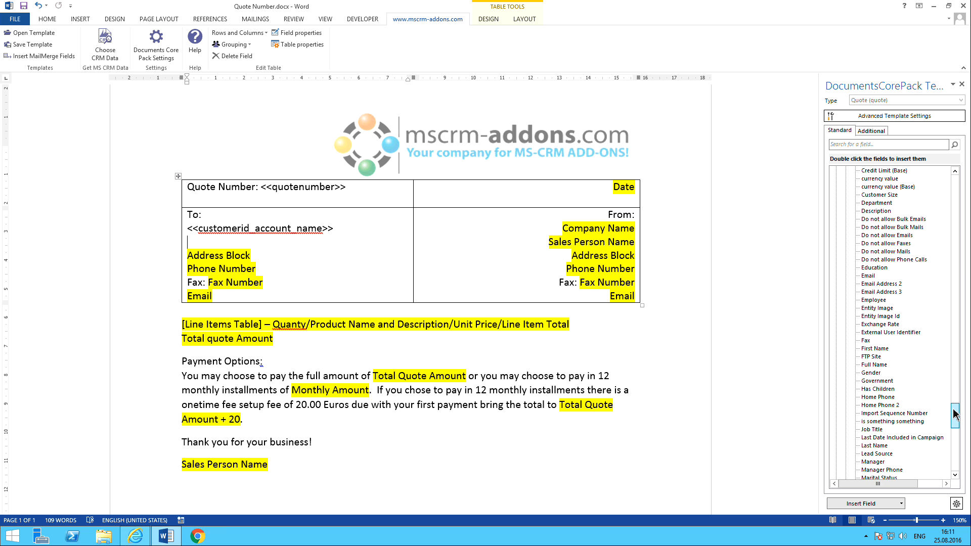
left_click(873, 365)
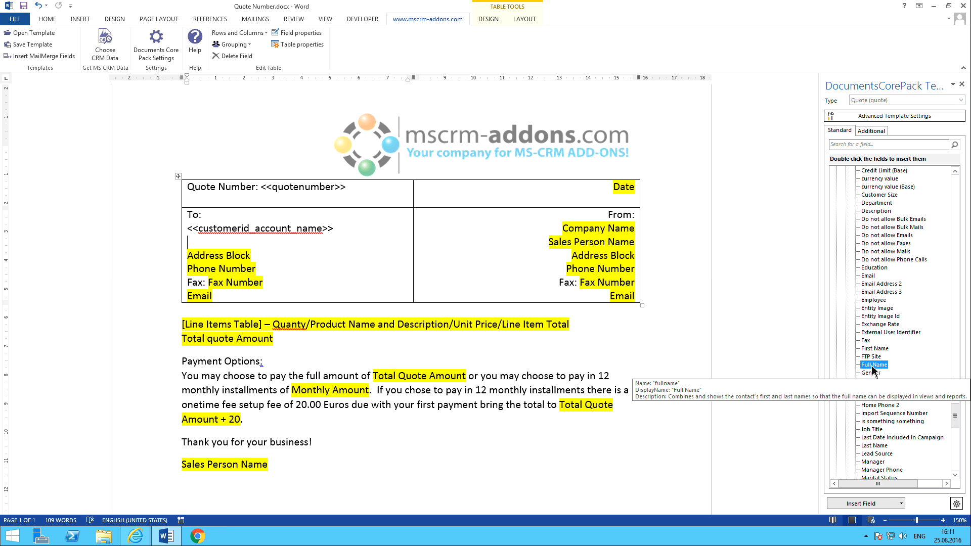
left_click(849, 503)
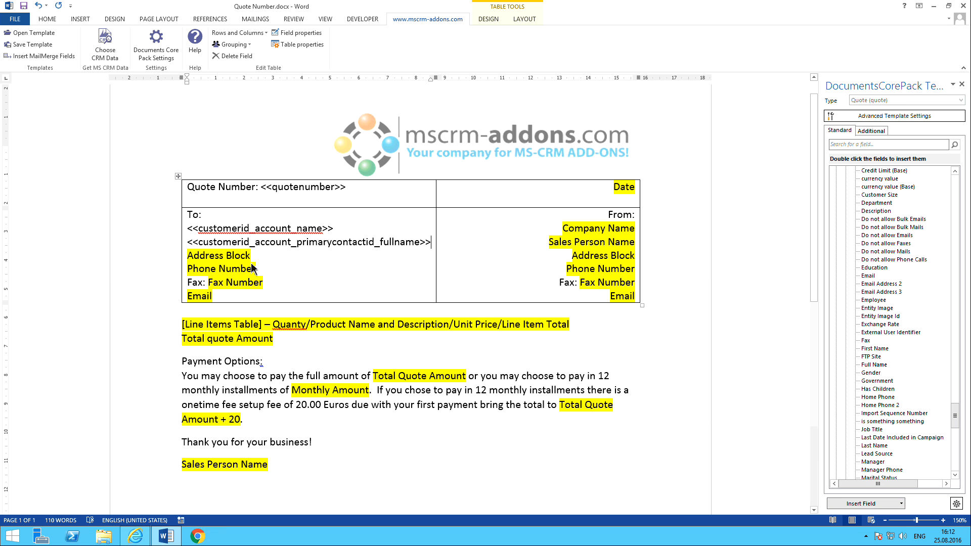
Replace the customer's Address Block placeholder with the primary contact's Address 1: Street 1, Street 2 and Street 3 fields, each on its own line.
left_click(232, 257)
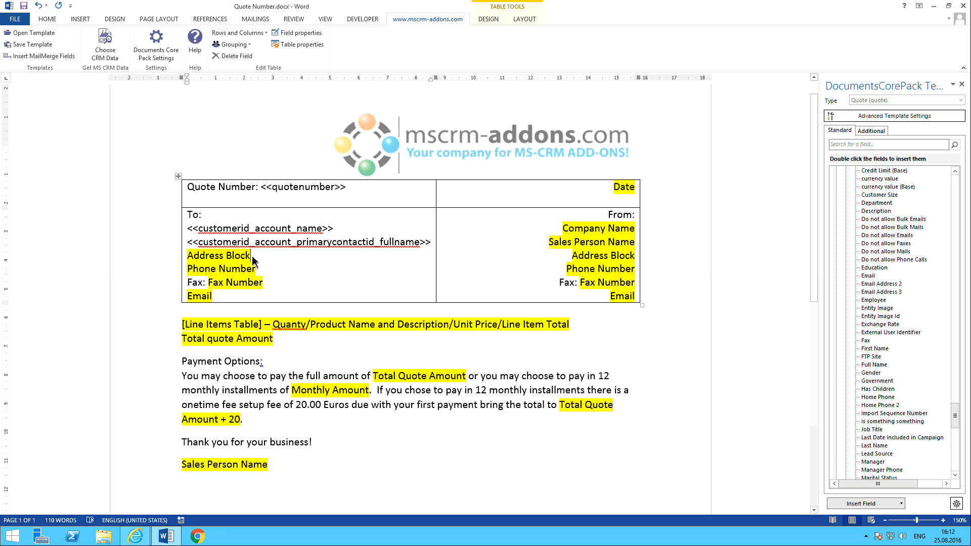
left_click_drag(252, 258, 188, 257)
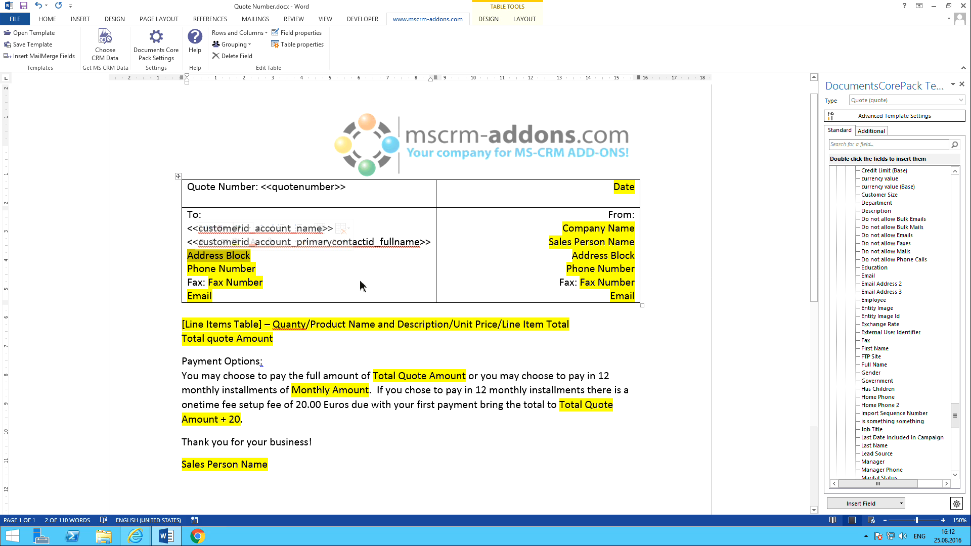
key("Delete")
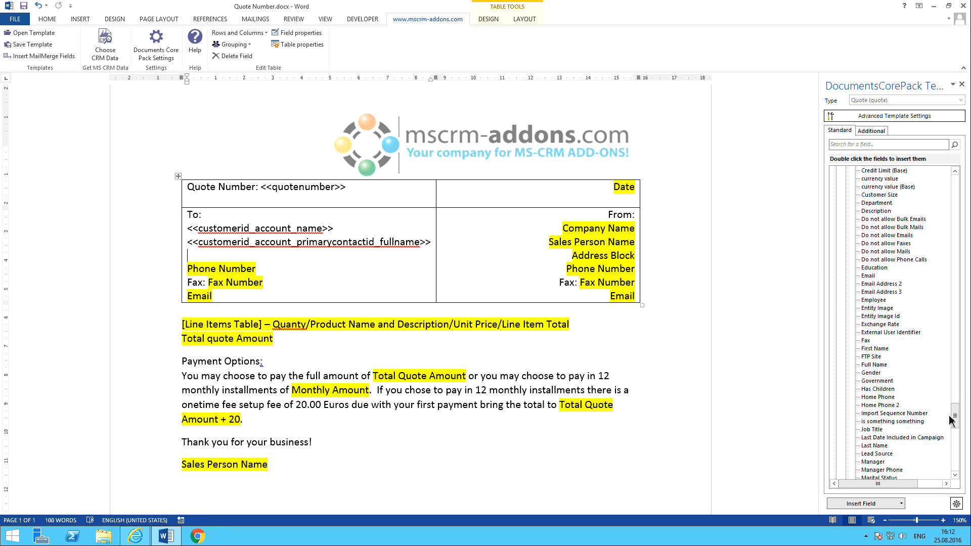
left_click_drag(956, 410, 956, 347)
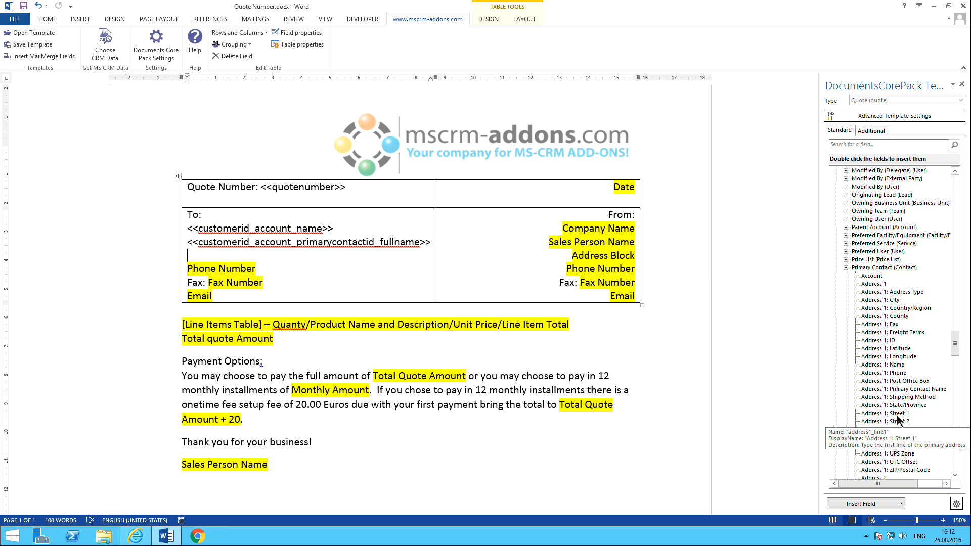
double_click(898, 415)
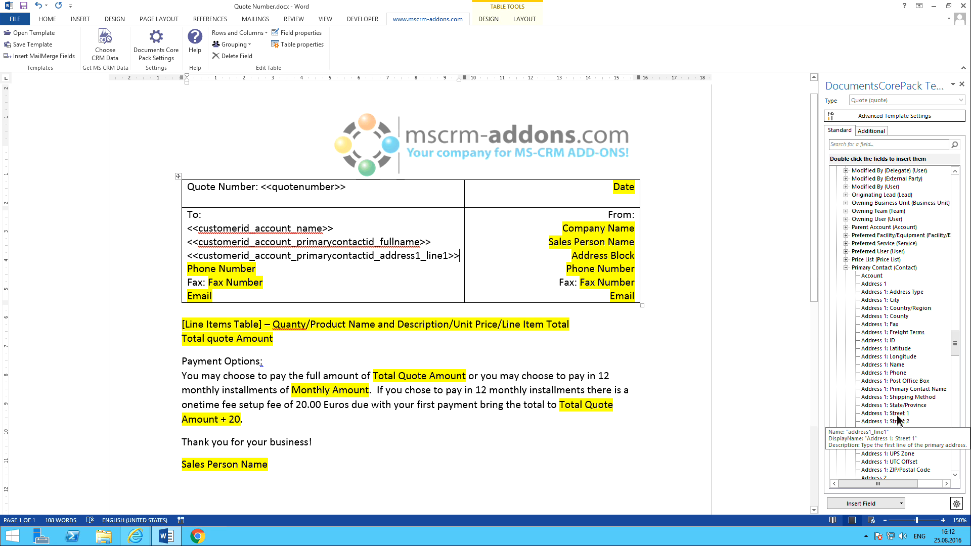
key("Return")
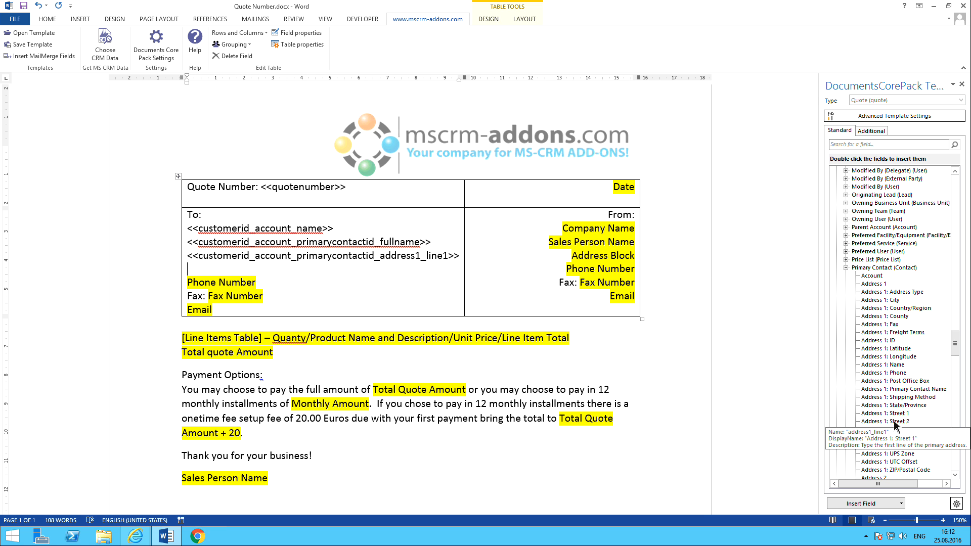
double_click(895, 422)
key("Return")
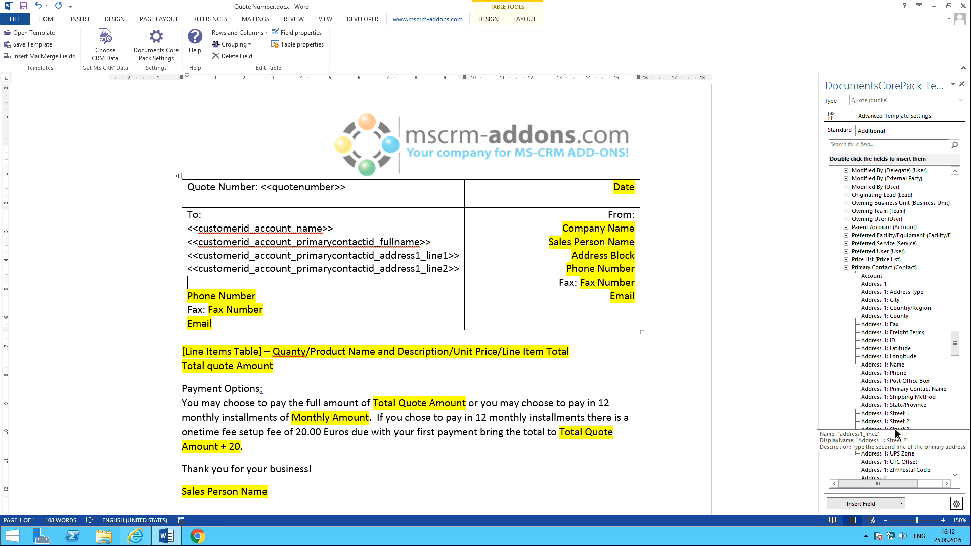
double_click(895, 429)
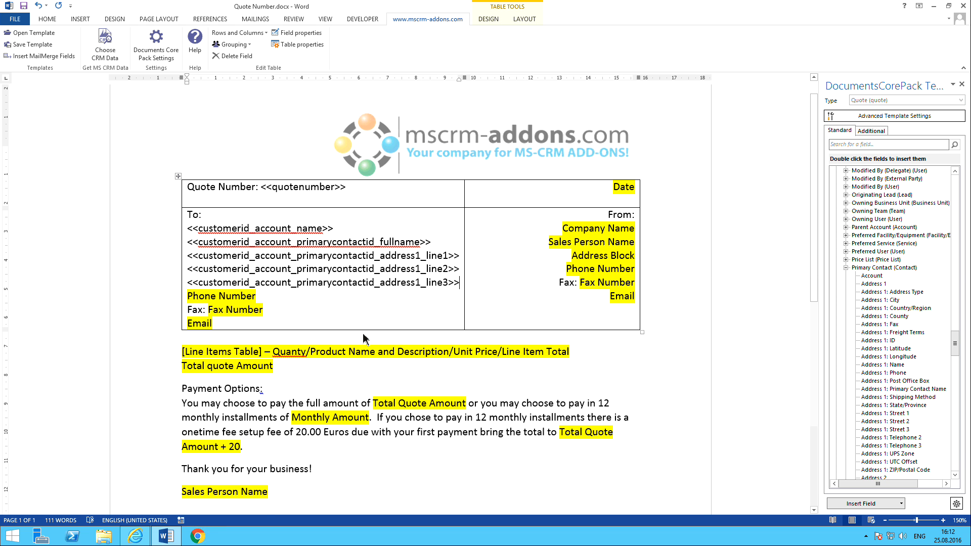
Below the street lines, add the primary contact's Address 1: City field followed by a comma, State/Province and ZIP/Postal Code.
key("Return")
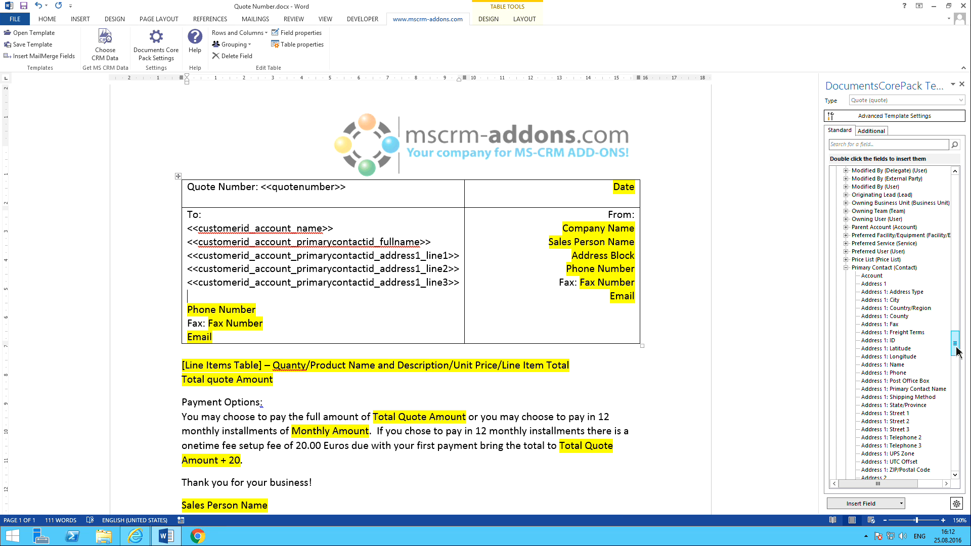
left_click_drag(956, 348, 956, 354)
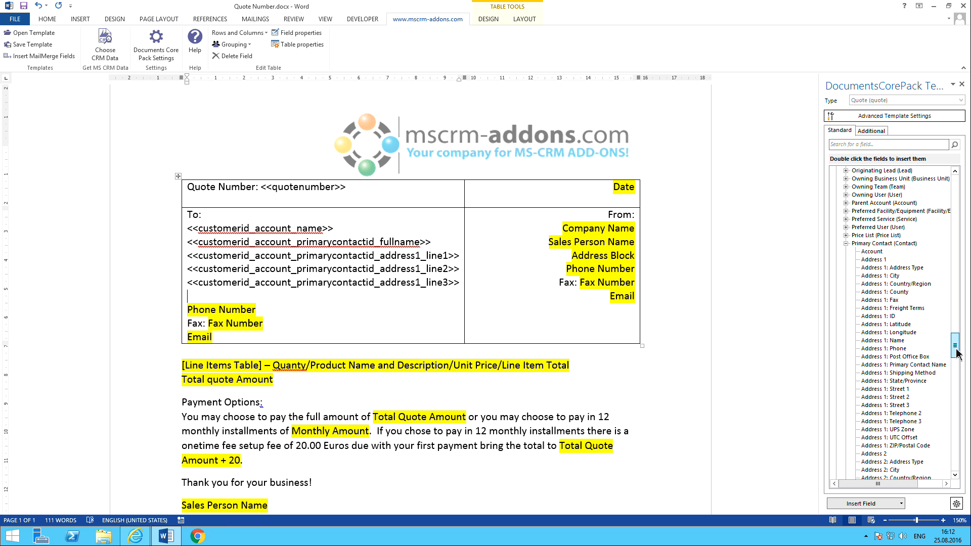
double_click(893, 277)
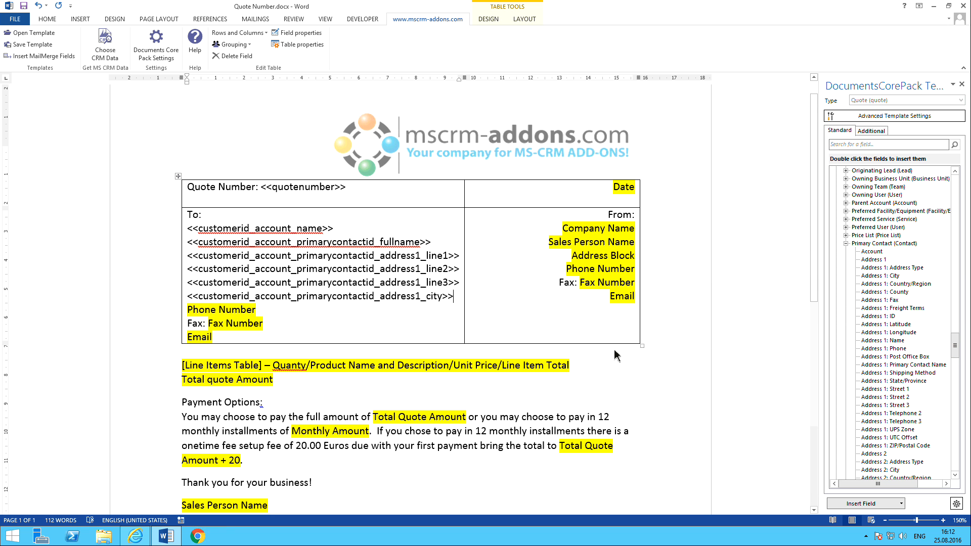
type(",")
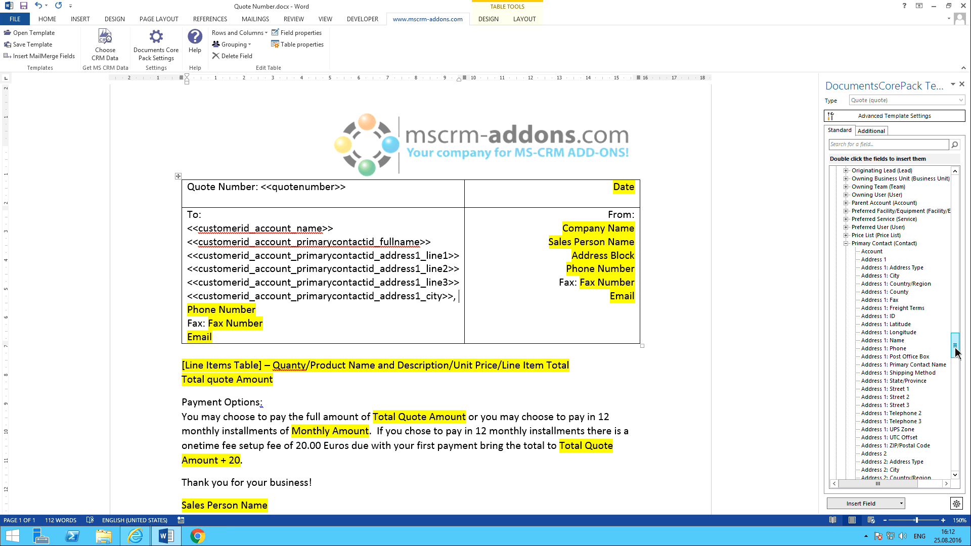
mouse_move(955, 353)
left_mouse_down()
mouse_move(955, 375)
mouse_move(948, 356)
left_mouse_up()
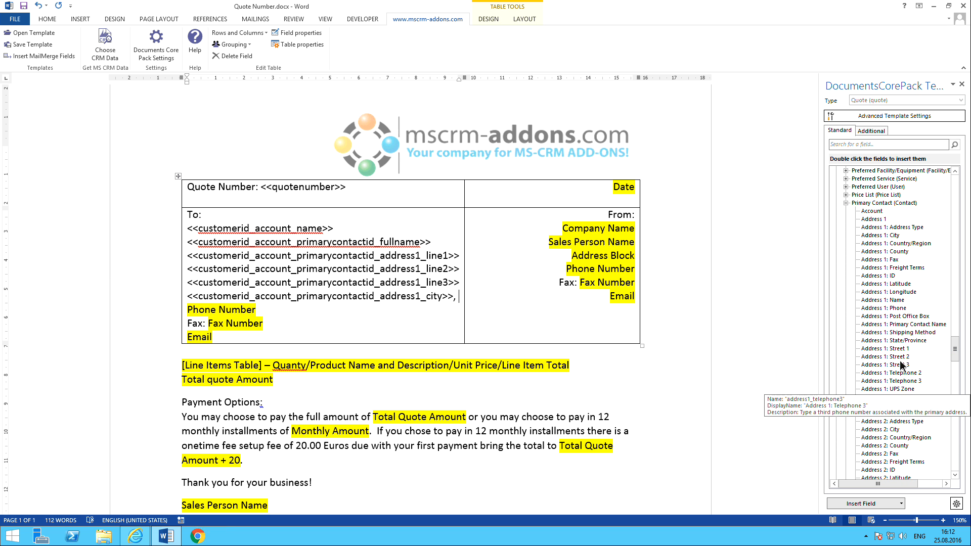
double_click(901, 341)
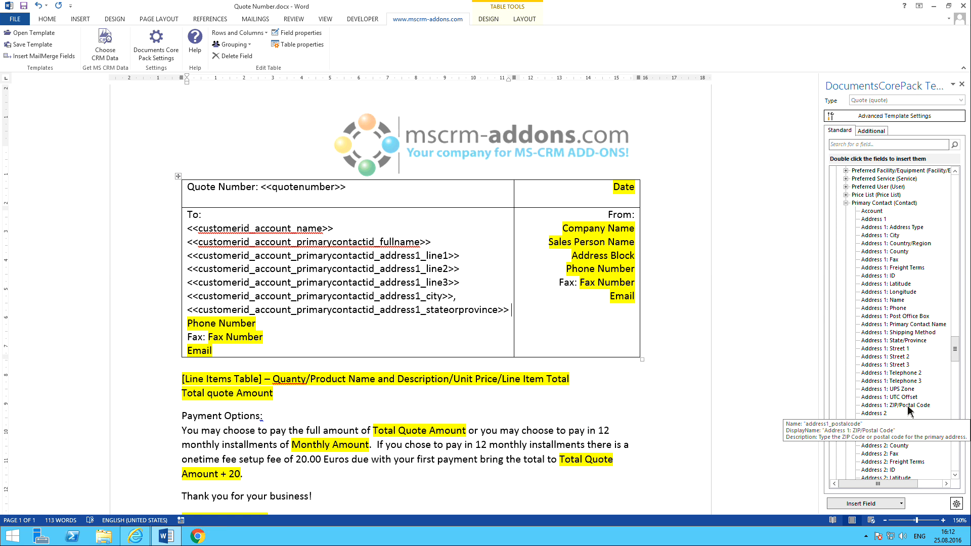
double_click(887, 405)
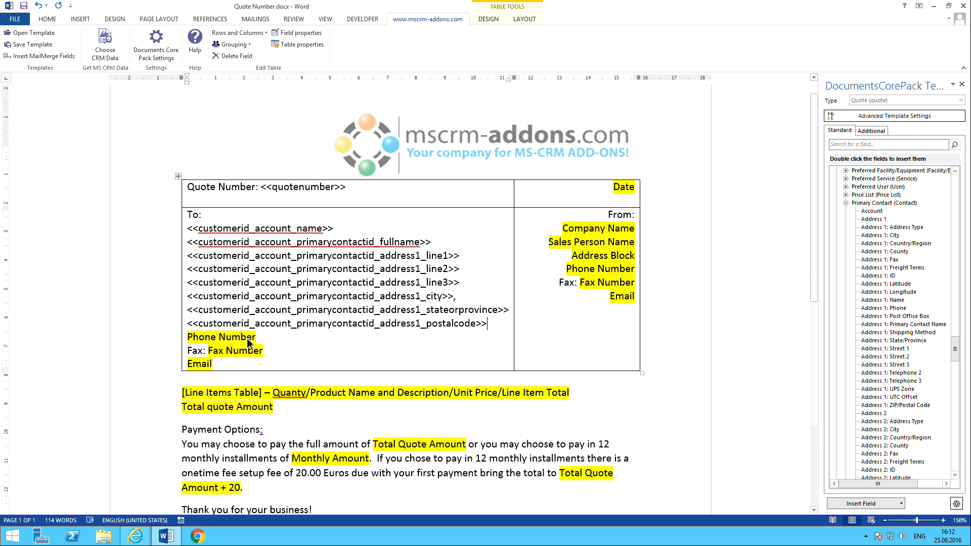
Replace the customer's Phone Number placeholder with the primary contact's Business Phone field.
triple_click(247, 338)
left_click(254, 338)
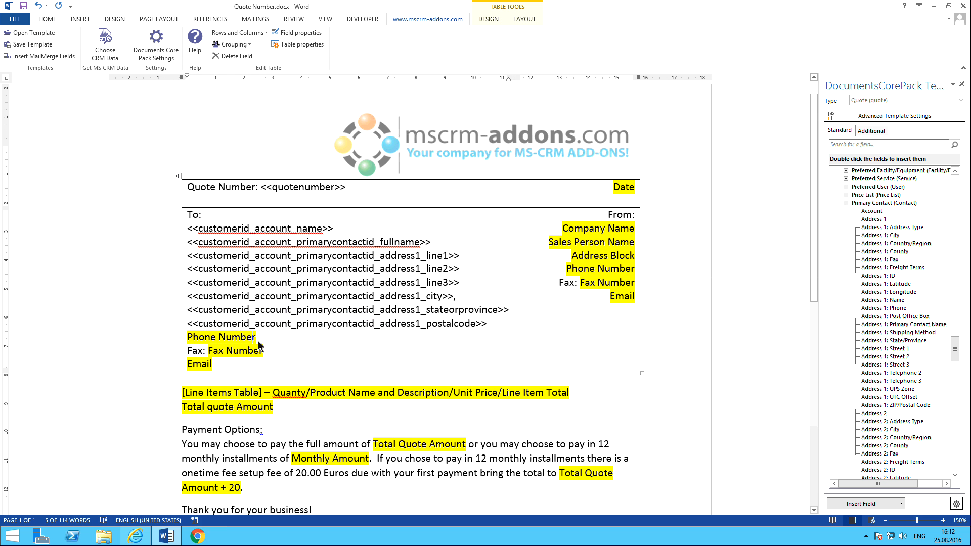
left_click_drag(255, 340, 195, 347)
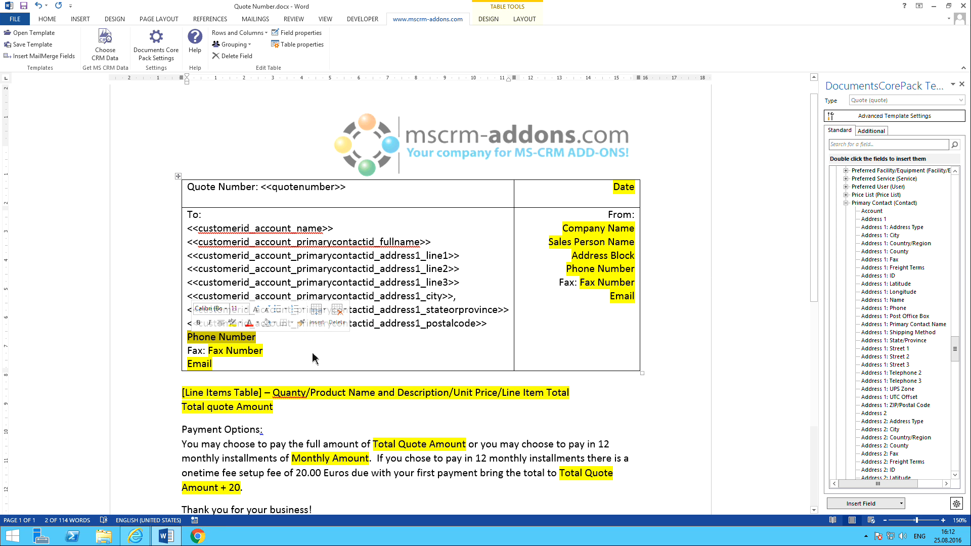
key("Delete")
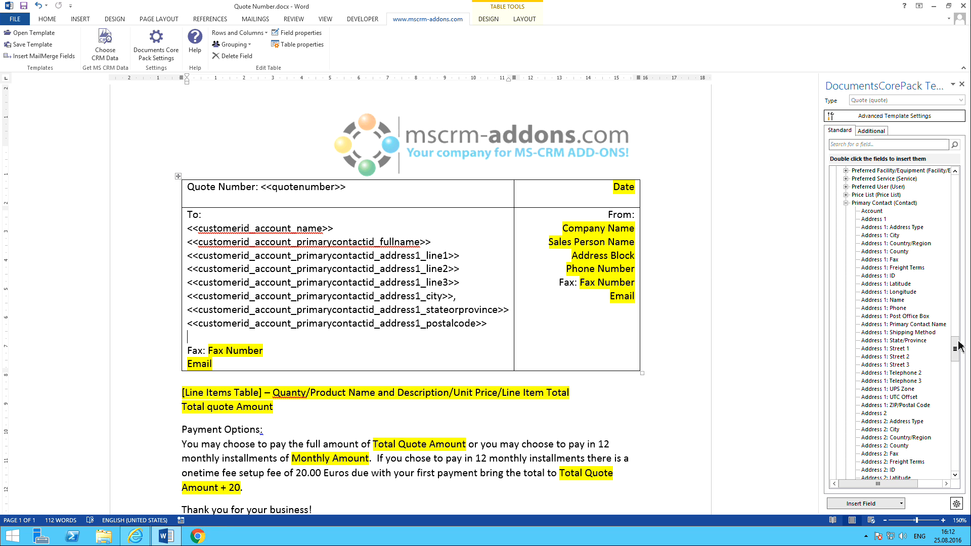
left_click_drag(955, 349, 948, 400)
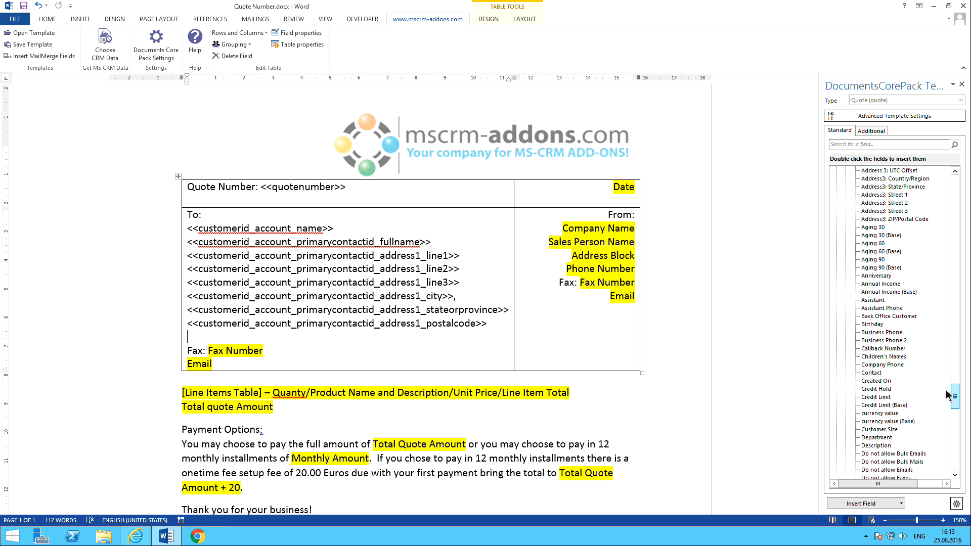
double_click(893, 333)
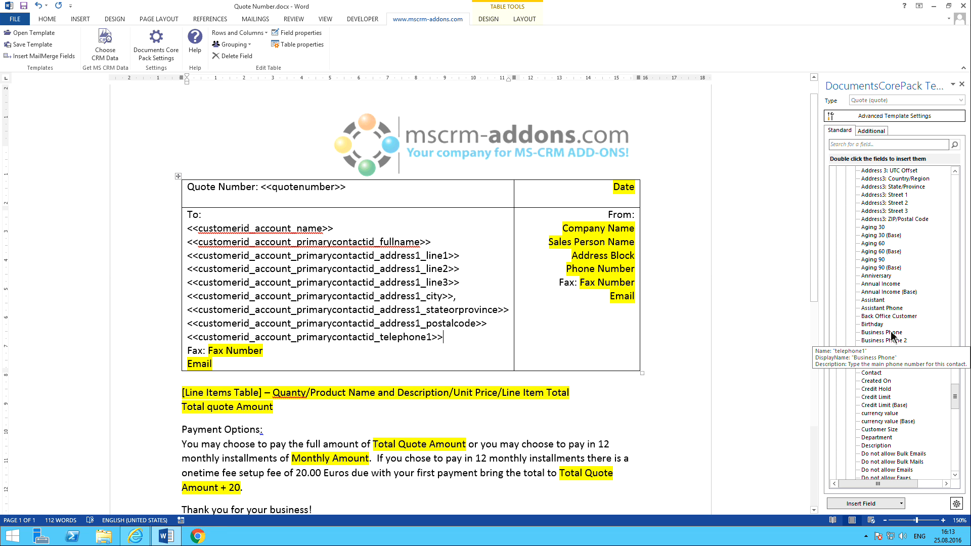
Replace the Fax Number placeholder after the customer's "Fax:" label with the primary contact's Fax field.
left_click_drag(263, 354, 215, 352)
key("Delete")
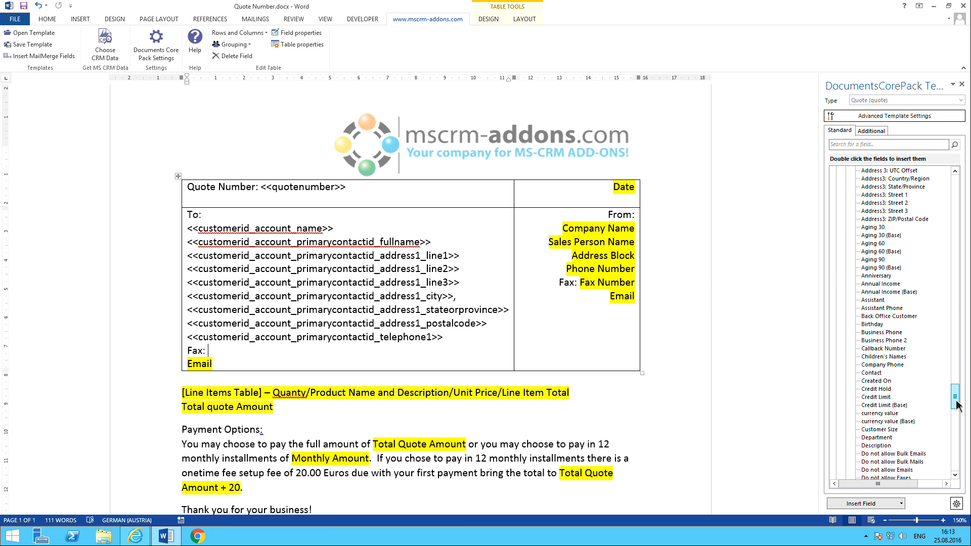
scroll(953, 392, "up", 8)
scroll(953, 387, "down", 10)
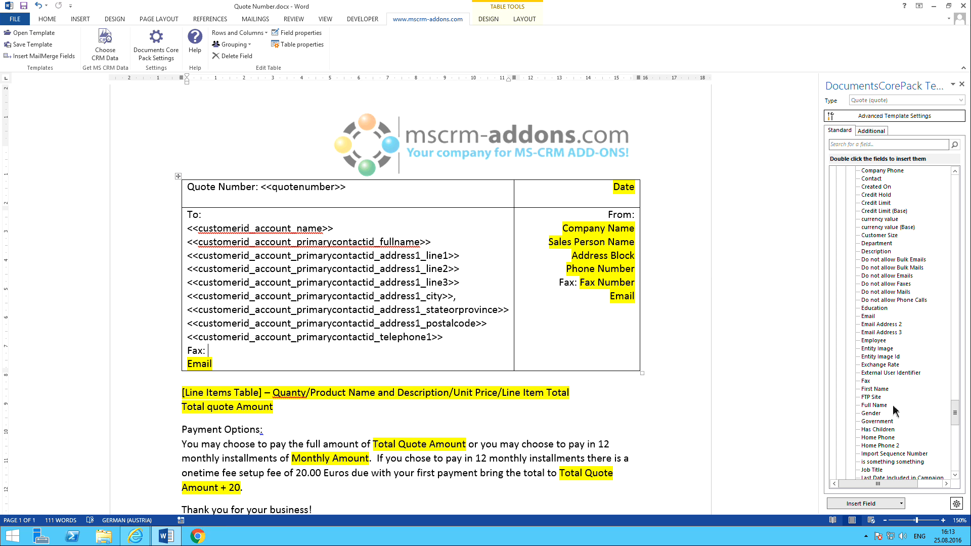
double_click(866, 381)
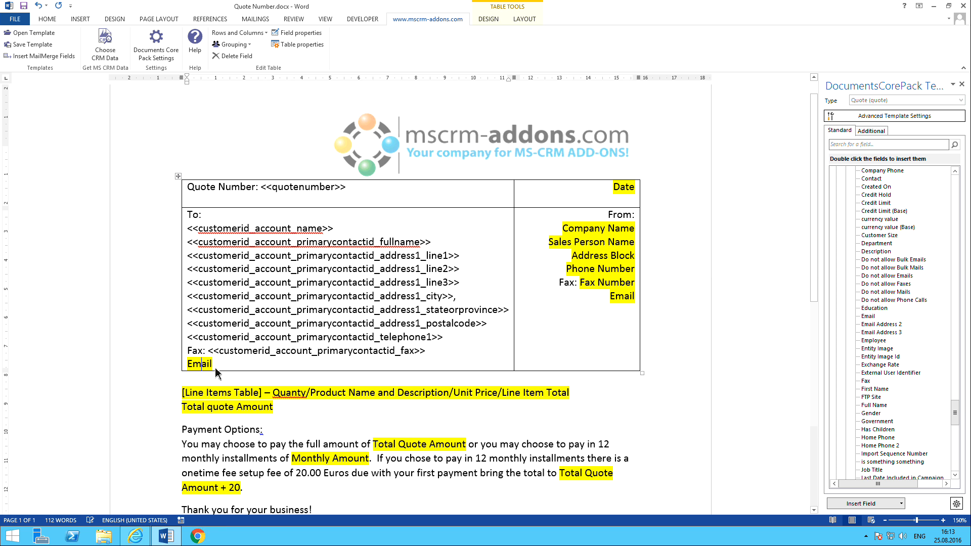
Replace the customer's Email placeholder with the primary contact's Email field.
double_click(199, 365)
key("Delete")
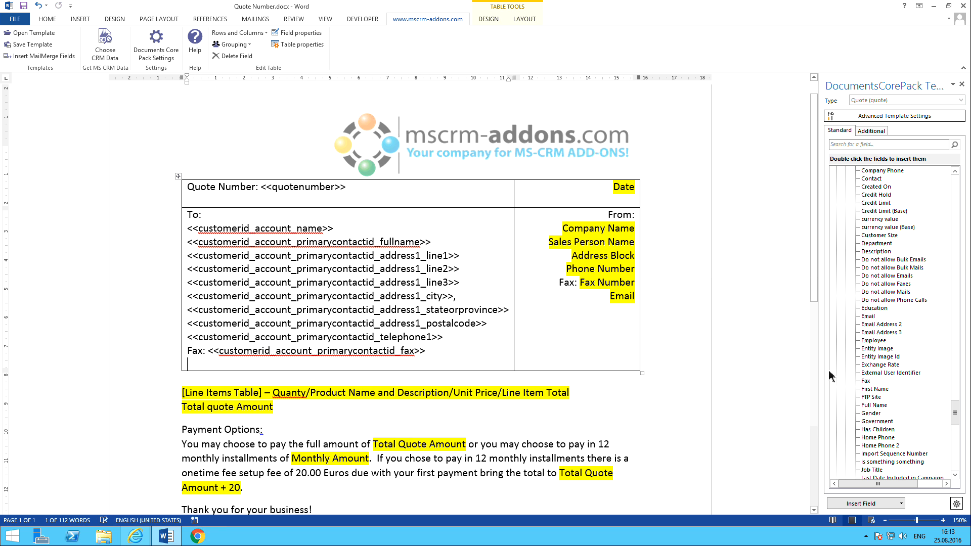
scroll(957, 412, "up", 1)
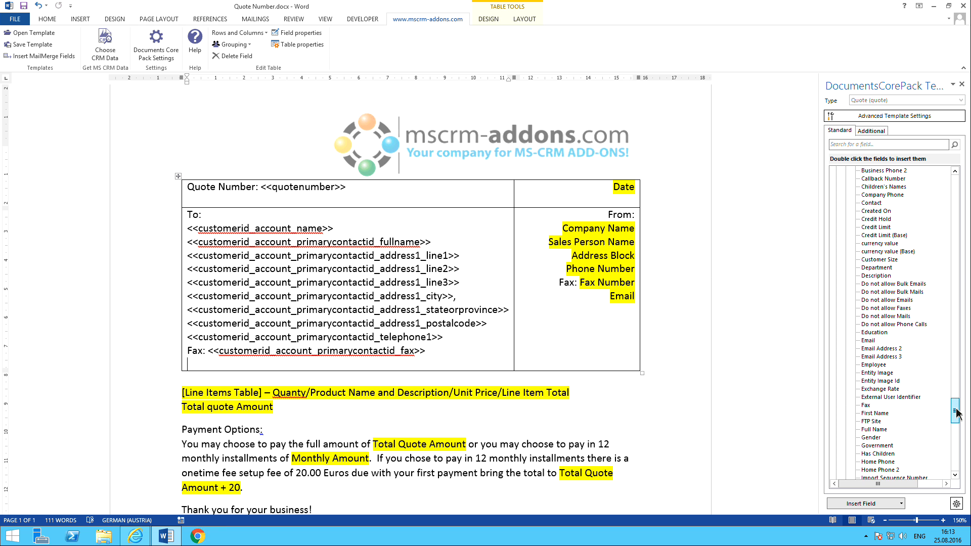
scroll(905, 380, "up", 1)
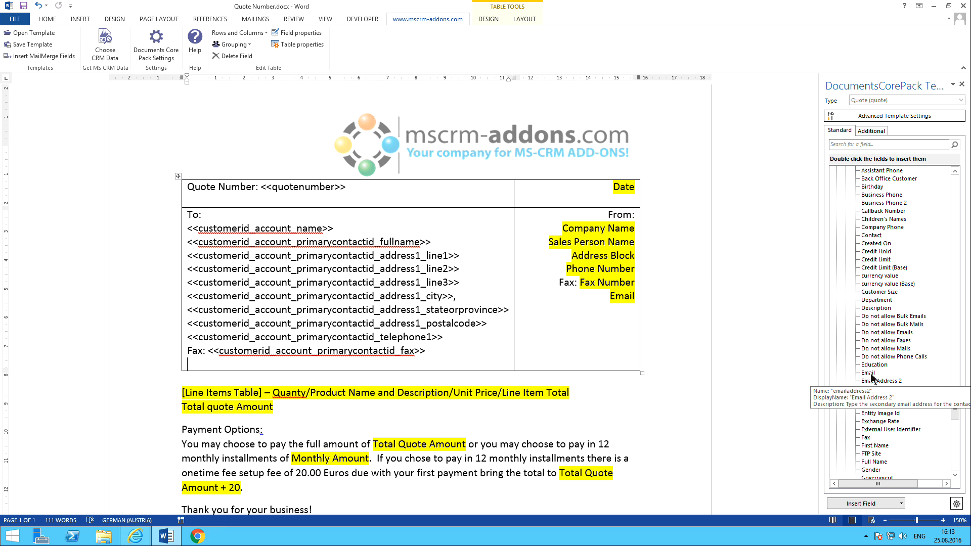
double_click(869, 374)
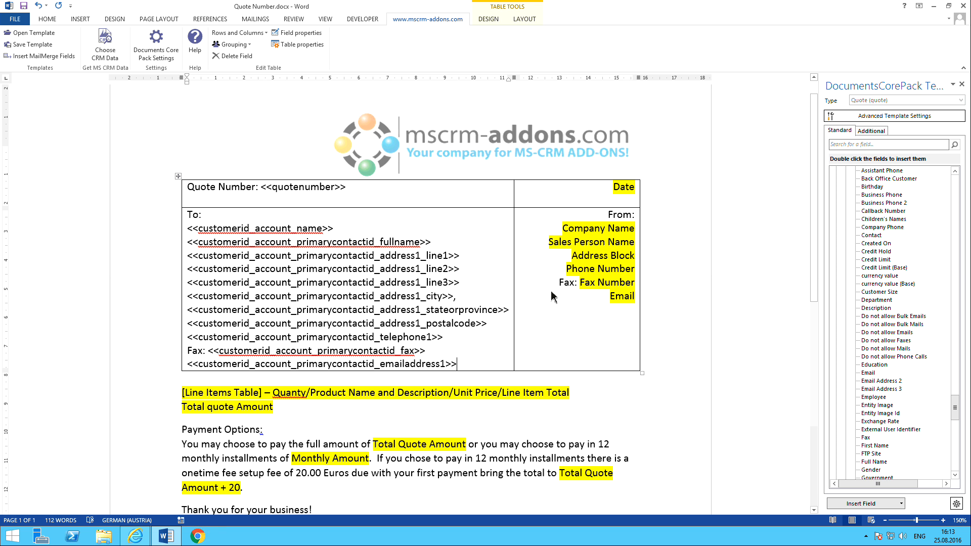
Remove the Company Name placeholder and its line from the sender's "From:" block.
double_click(587, 232)
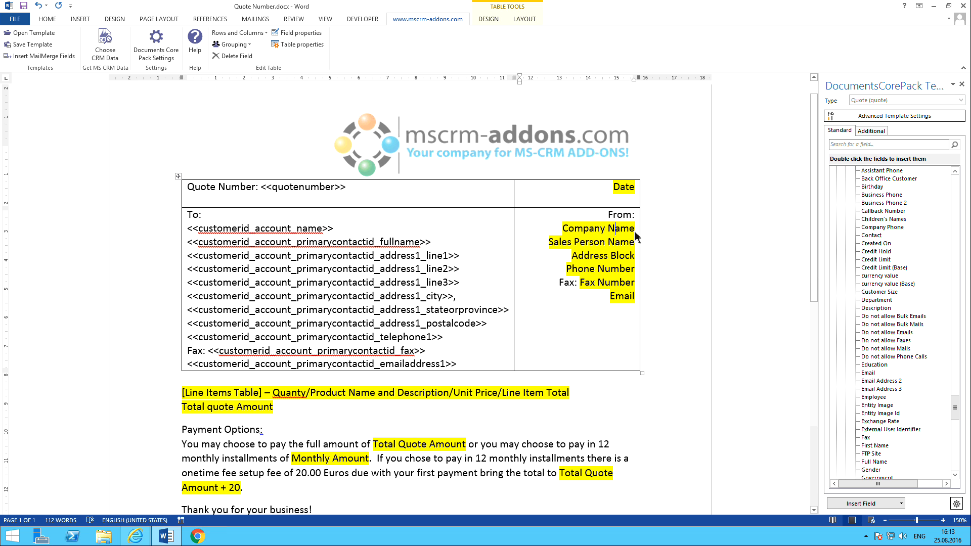
left_click_drag(636, 229, 562, 231)
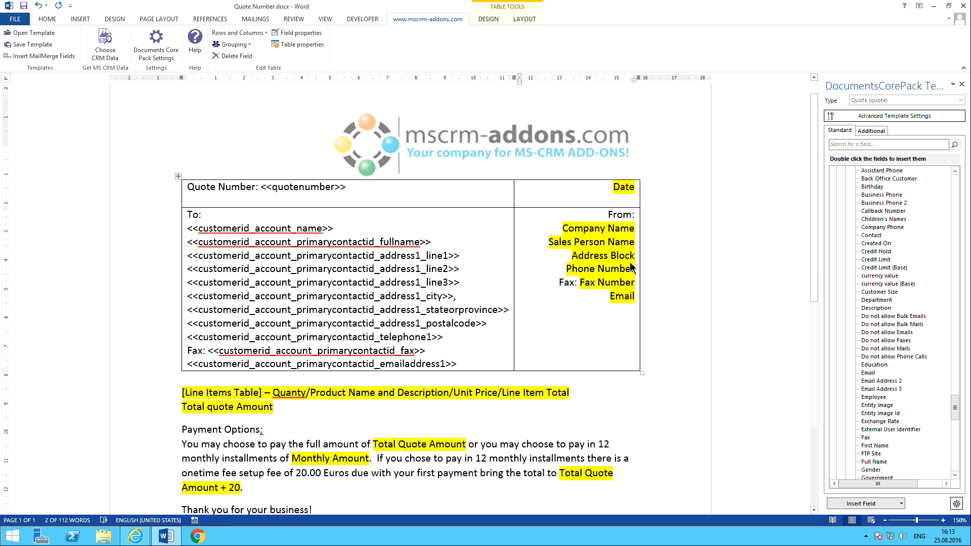
key("Delete")
key("ctrl+e")
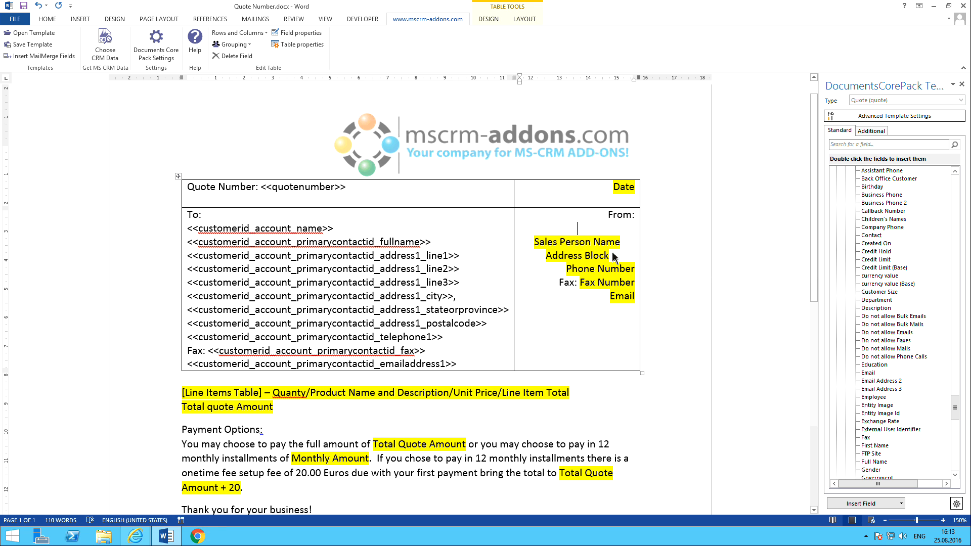
key("ctrl+z")
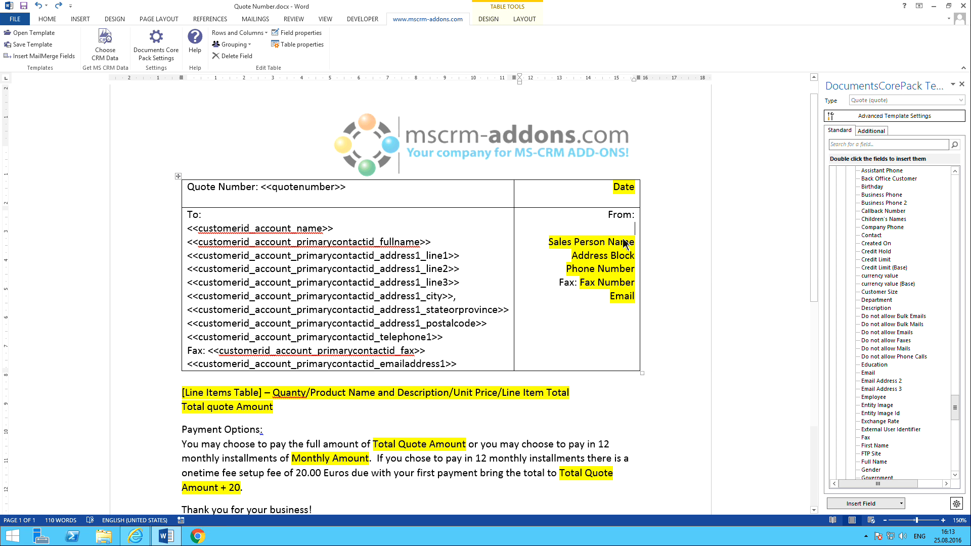
key("Delete")
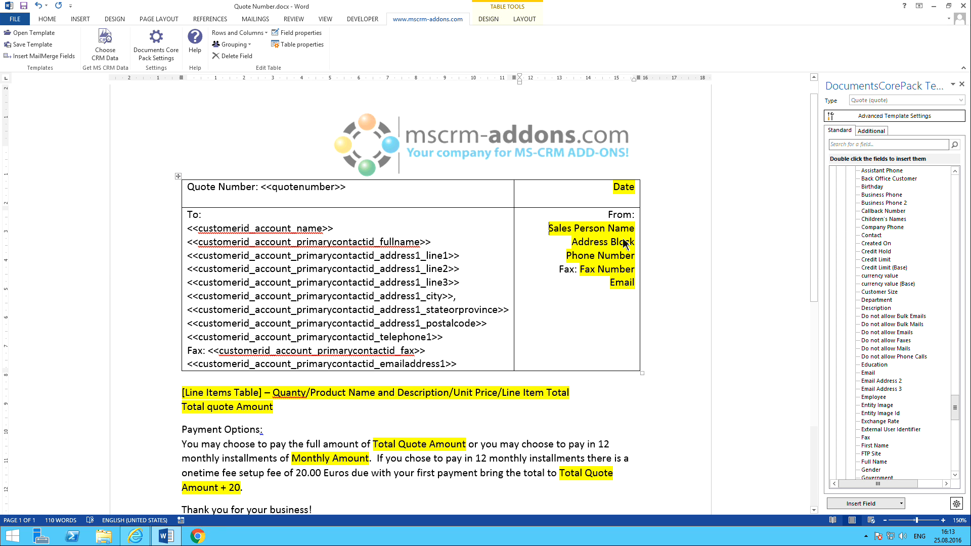
Replace the Sales Person Name placeholder in the "From:" block with the Owning User's Full Name field.
left_click_drag(636, 230, 549, 230)
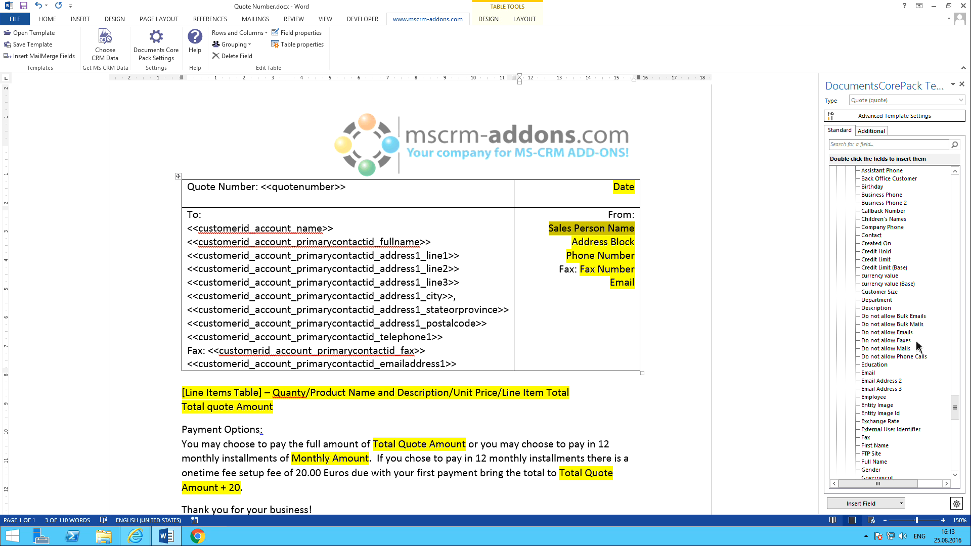
key("Delete")
left_click_drag(958, 410, 957, 345)
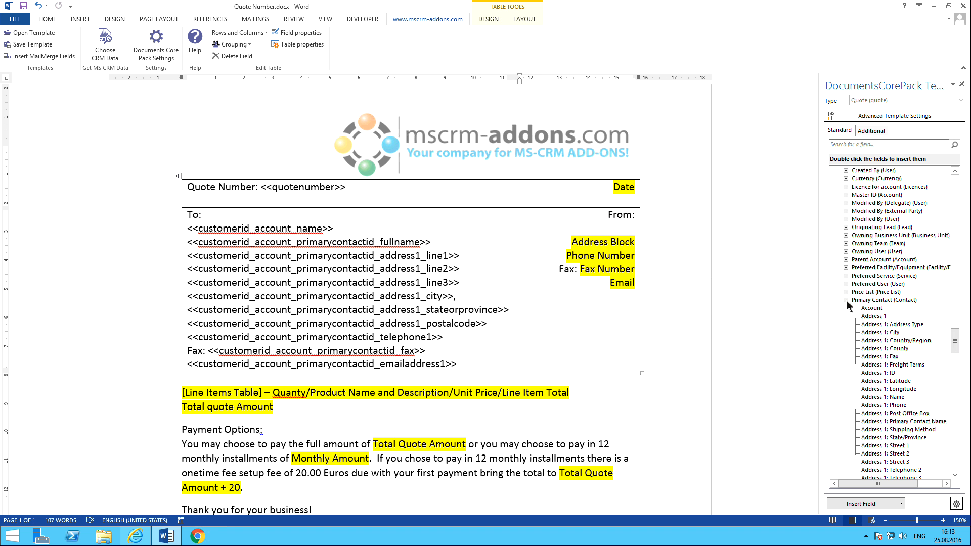
left_click(846, 300)
left_click_drag(955, 419, 951, 289)
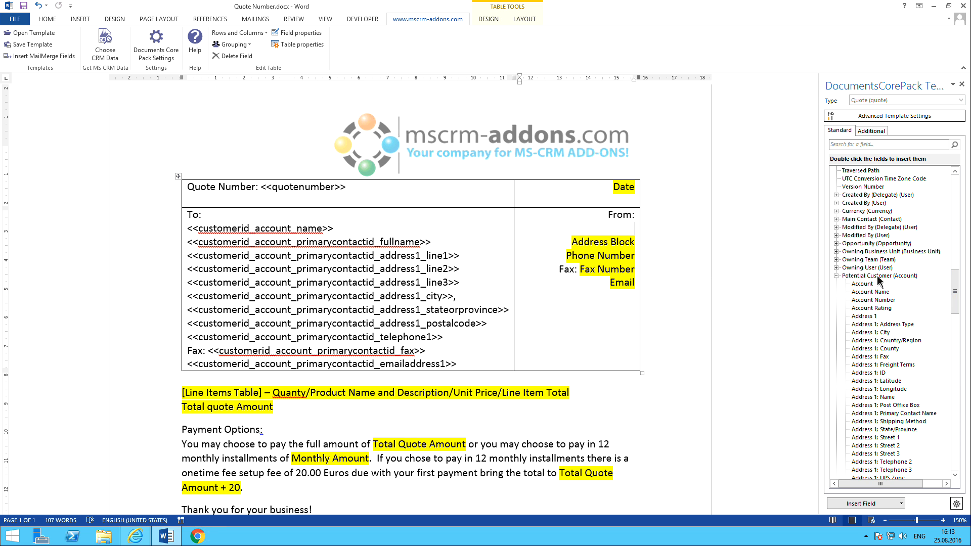
left_click(837, 276)
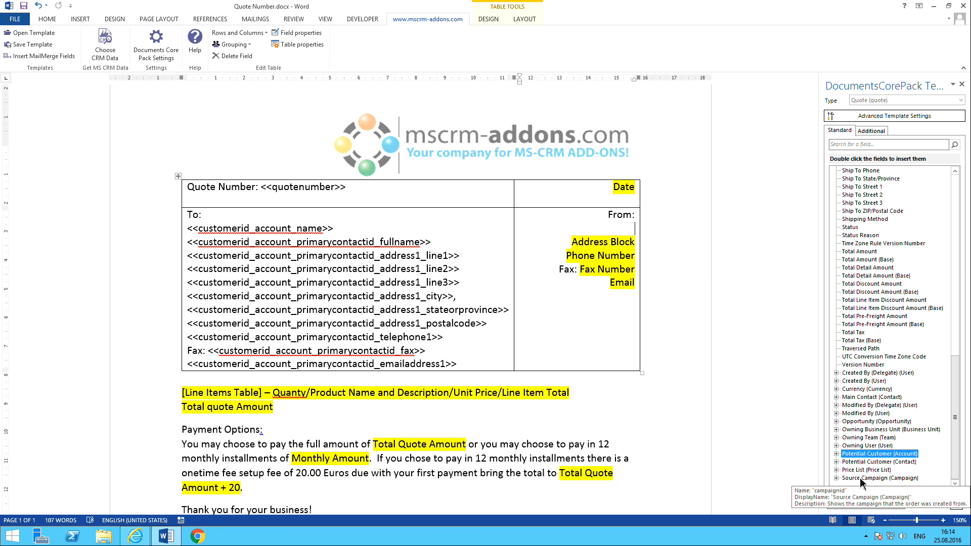
double_click(863, 452)
left_click_drag(956, 329, 956, 365)
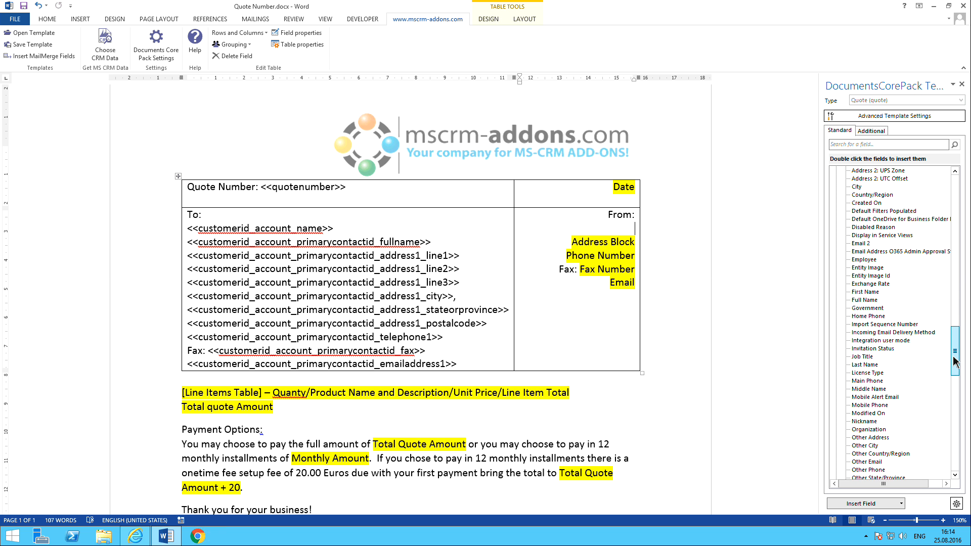
double_click(866, 300)
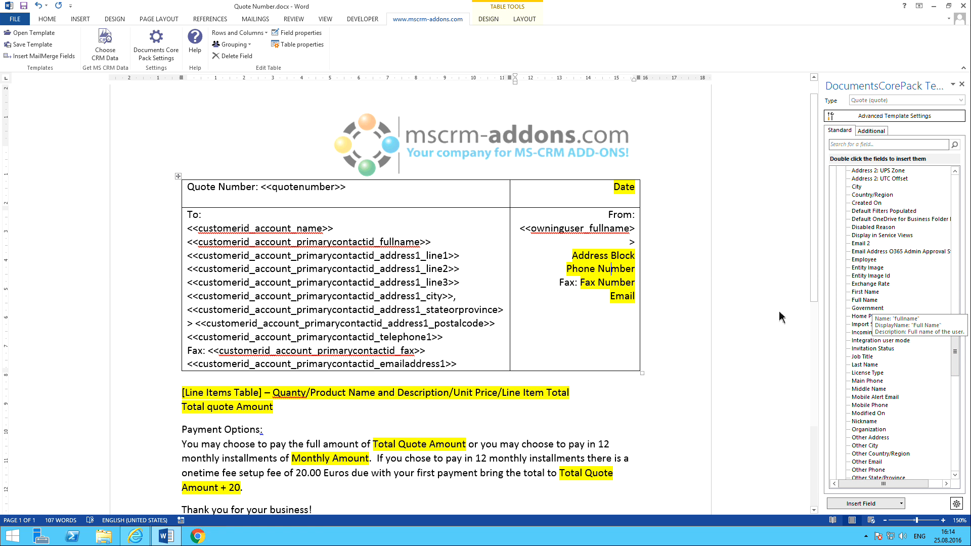
Clear the Address Block placeholder from the sender's "From:" block, keeping its empty line.
double_click(607, 260)
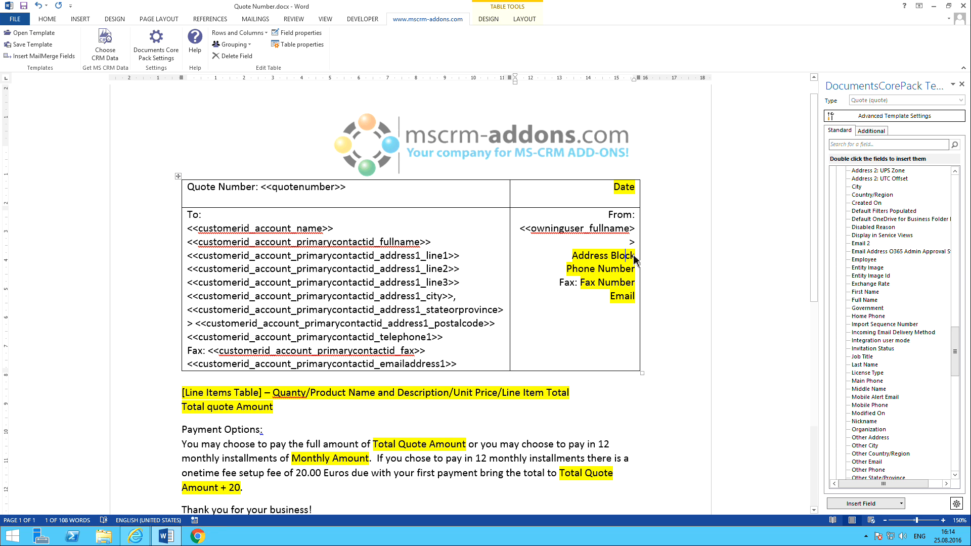
left_click(634, 255)
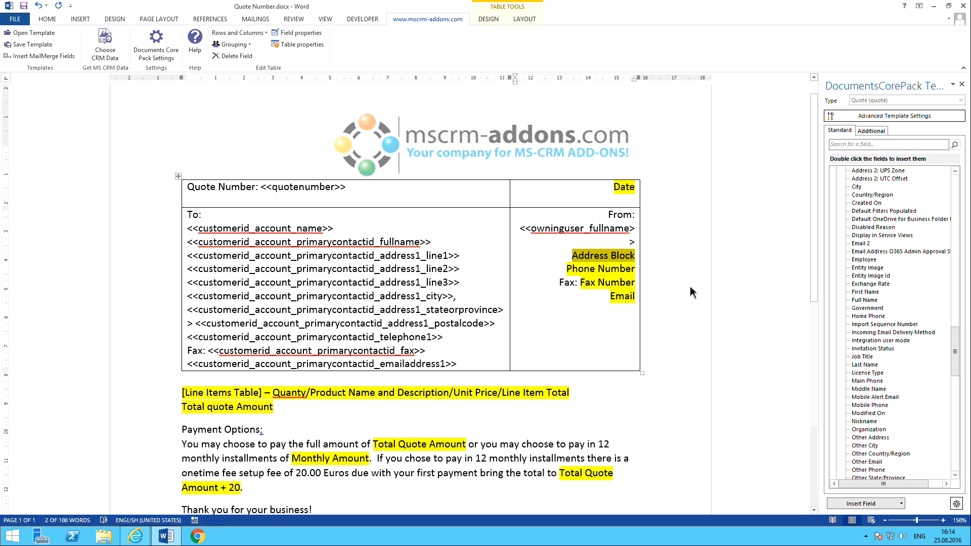
key("Delete")
Look through the Owning User fields for the address entries, and check the quote owner's user record in Dynamics CRM for its mailing address fields.
left_click_drag(960, 357, 956, 323)
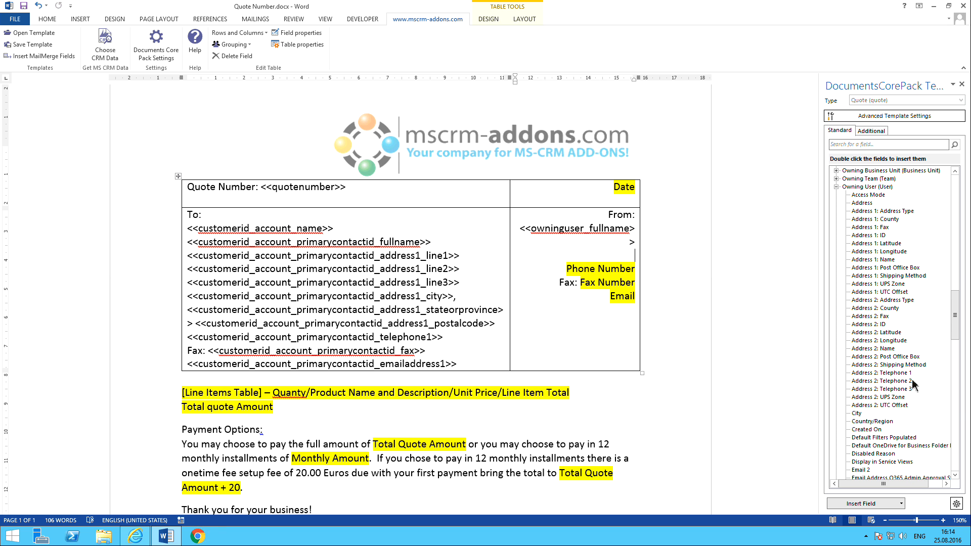
mouse_move(956, 326)
left_mouse_down()
mouse_move(965, 433)
mouse_move(946, 315)
left_mouse_up()
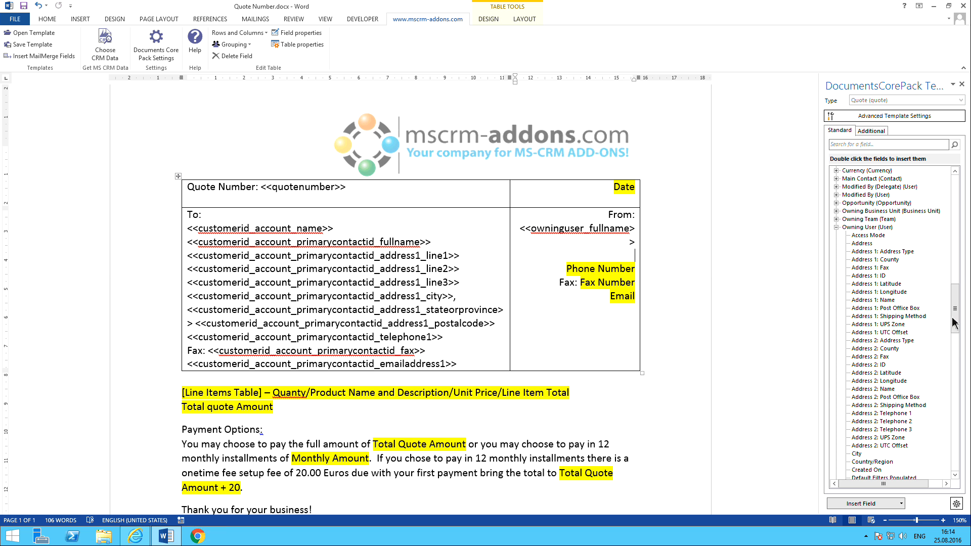
left_click_drag(956, 319, 956, 322)
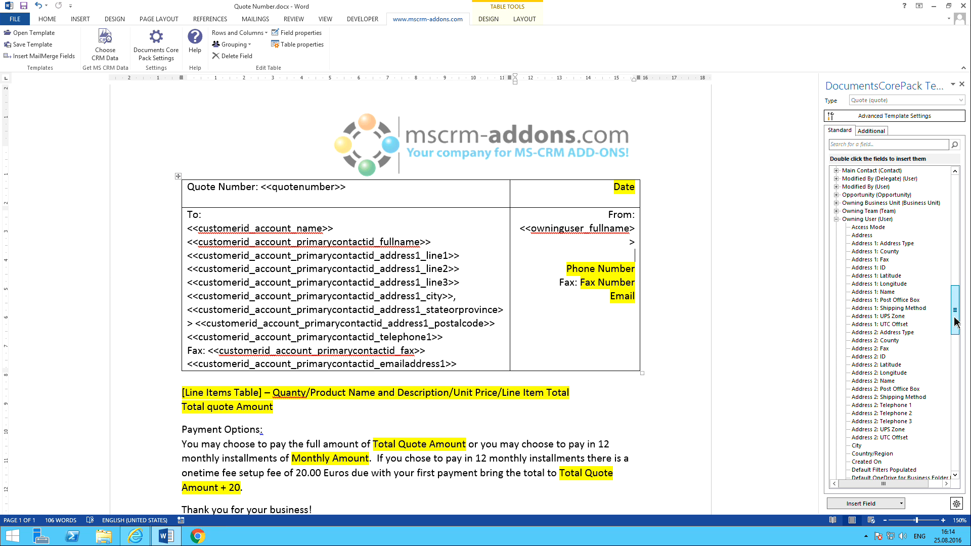
left_click_drag(954, 311, 966, 377)
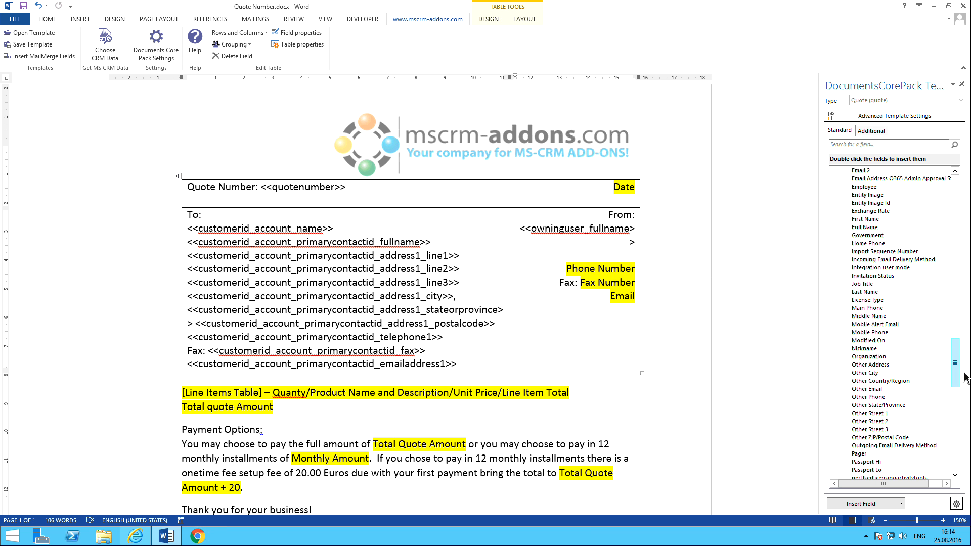
left_click_drag(962, 375, 963, 394)
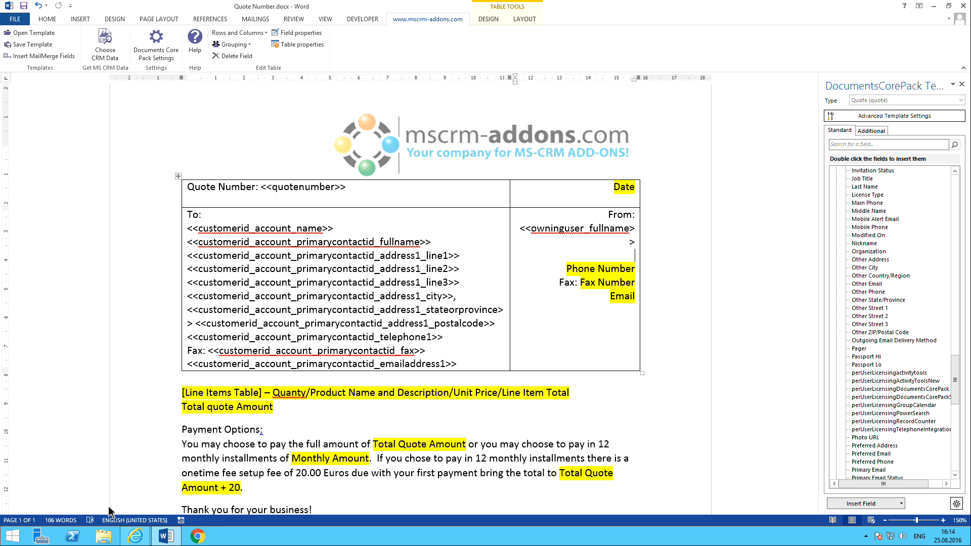
key("alt+Tab")
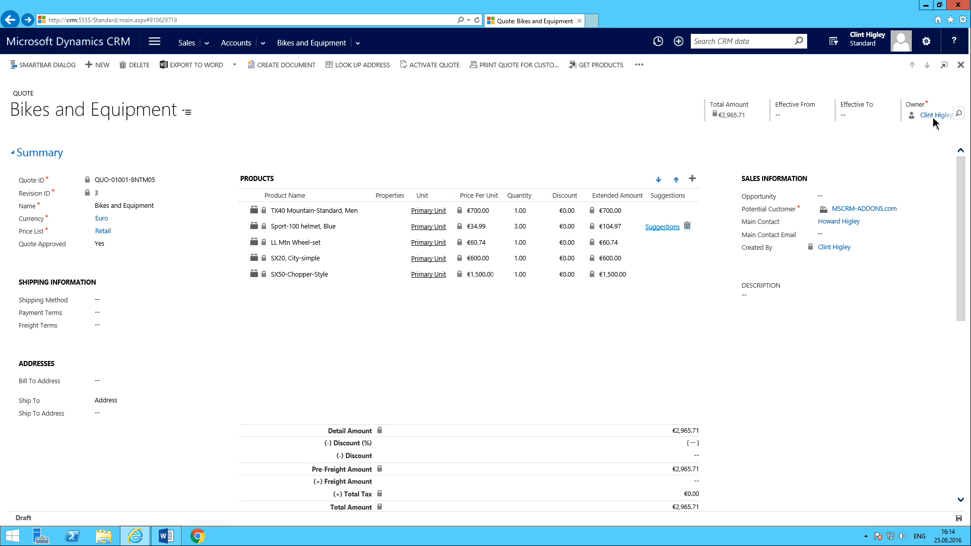
left_click(936, 115)
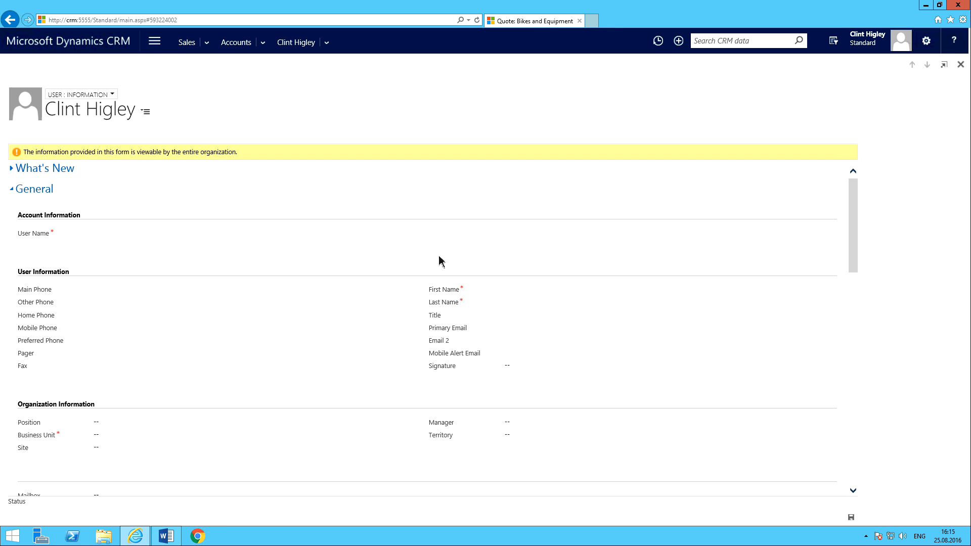
scroll(188, 395, "down", 6)
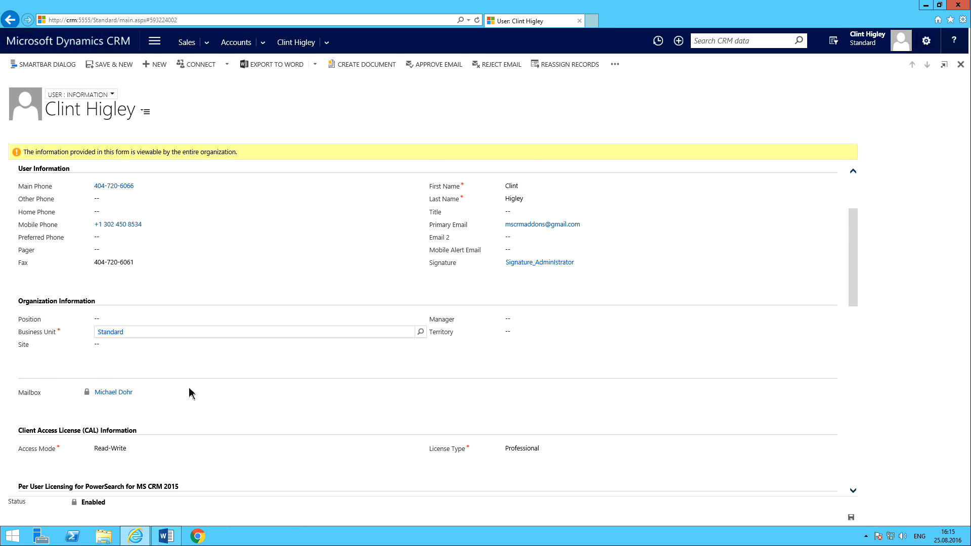
scroll(187, 395, "down", 6)
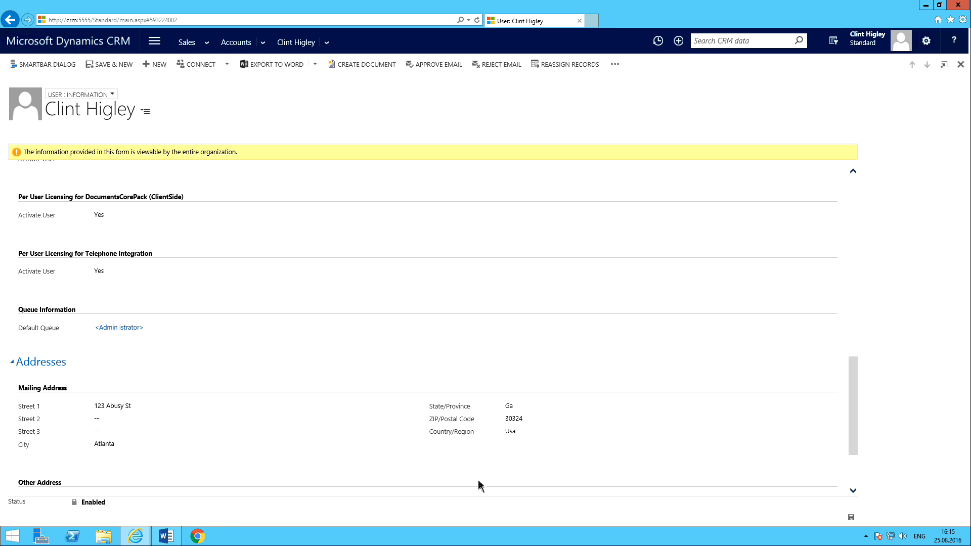
Back in Word, insert the Owning User's Street 1, Street 2 and Street 3 fields on separate lines below the sender's name.
left_click(166, 536)
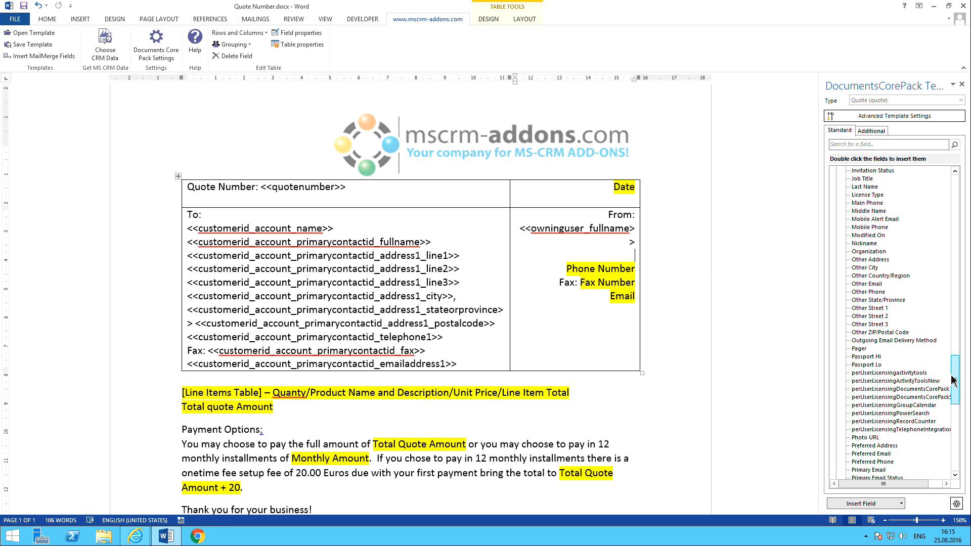
scroll(954, 384, "down", 2)
scroll(955, 385, "down", 6)
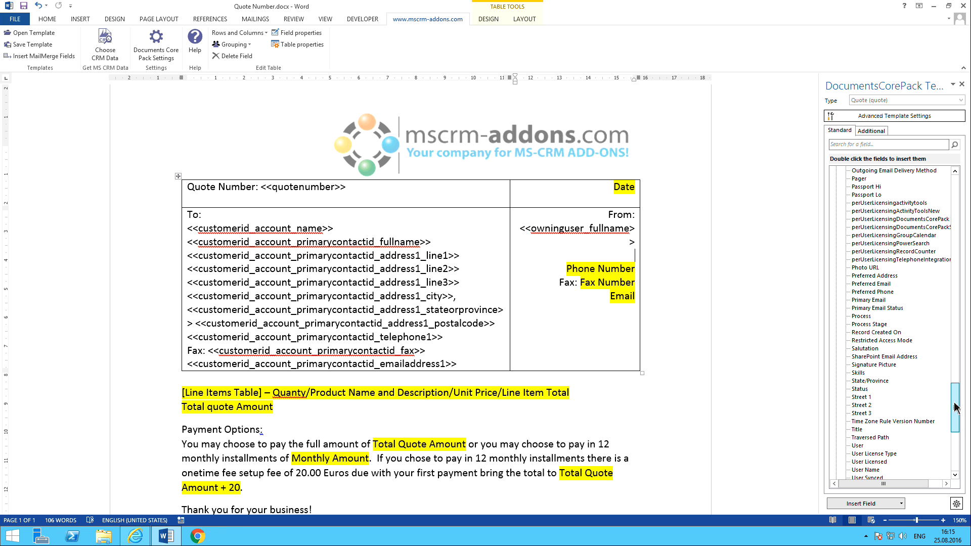
double_click(869, 389)
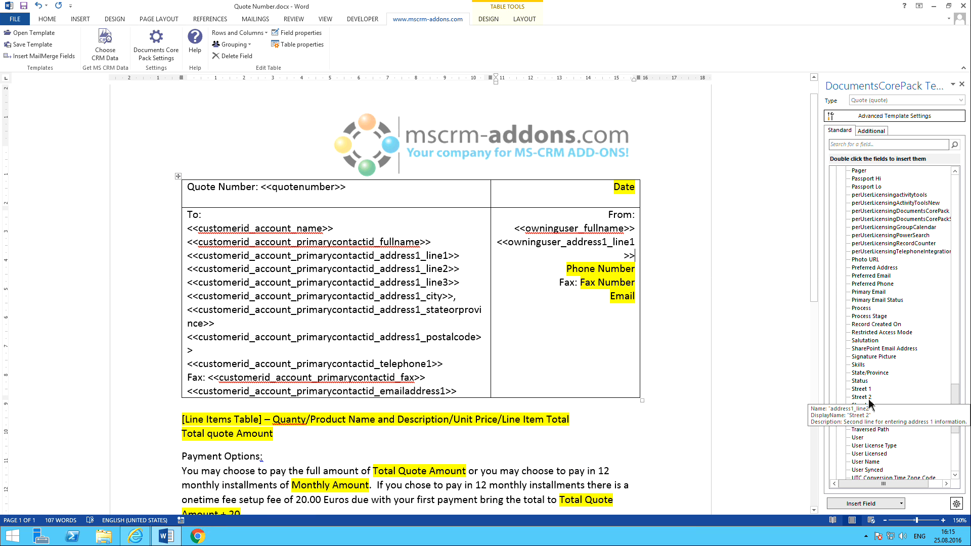
key("Return")
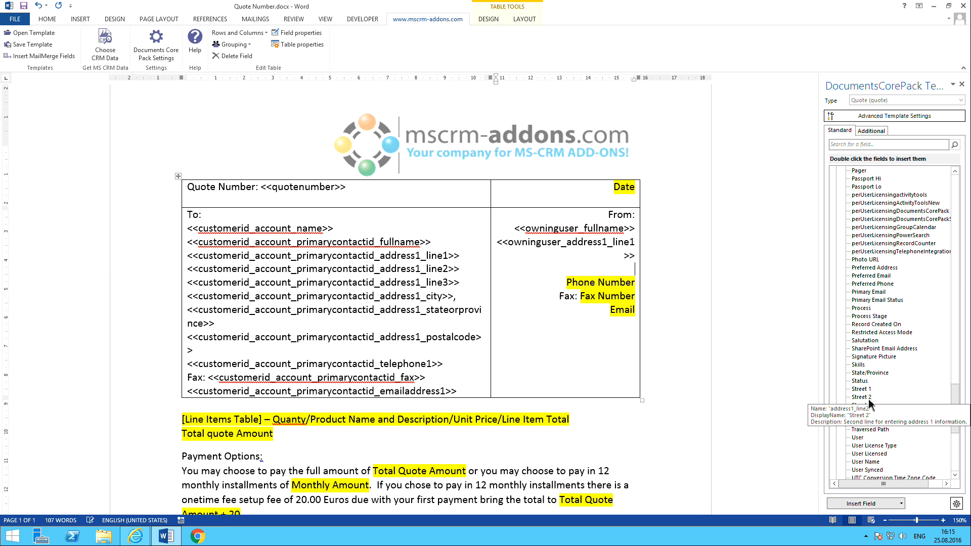
double_click(869, 398)
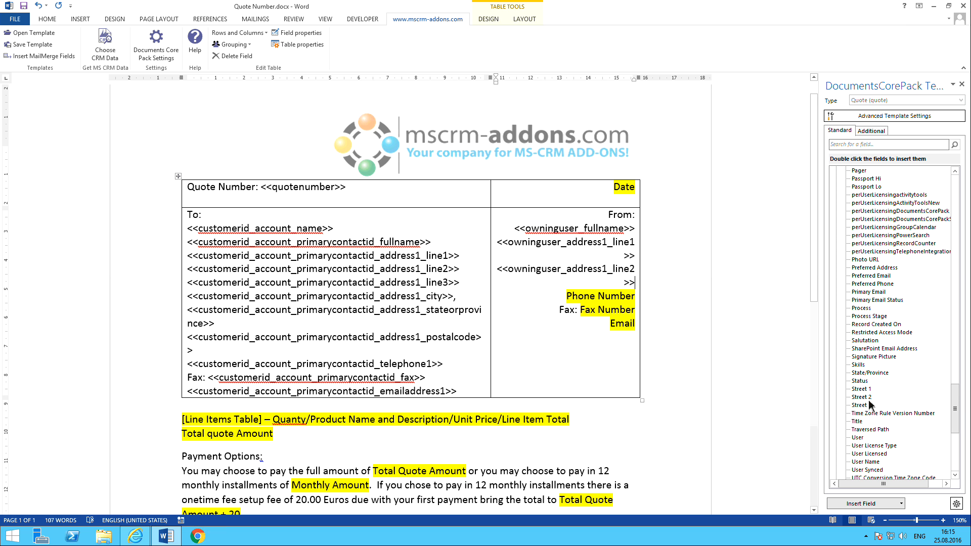
double_click(869, 405)
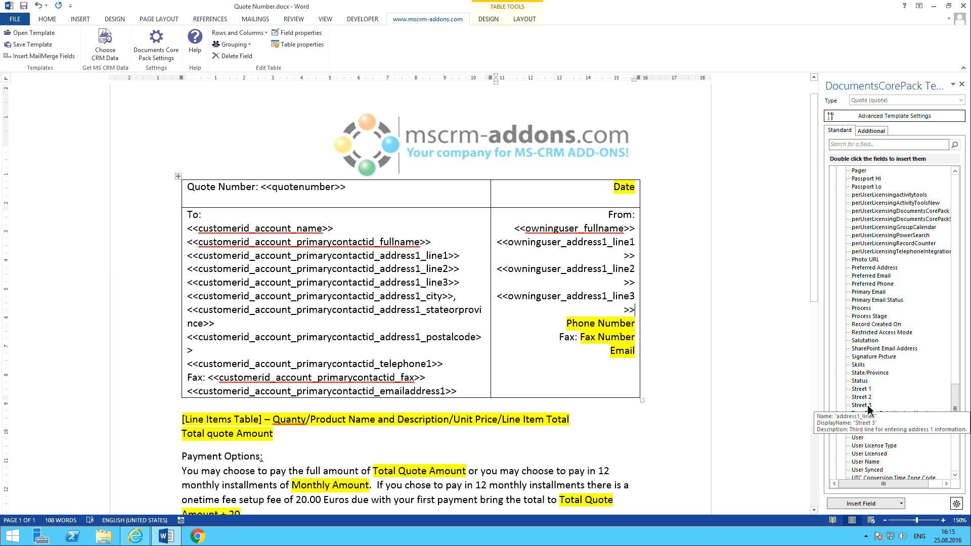
Insert the Owning User's City field followed by a comma on a new line below Street 3, checking the address in the CRM user record.
key("Return")
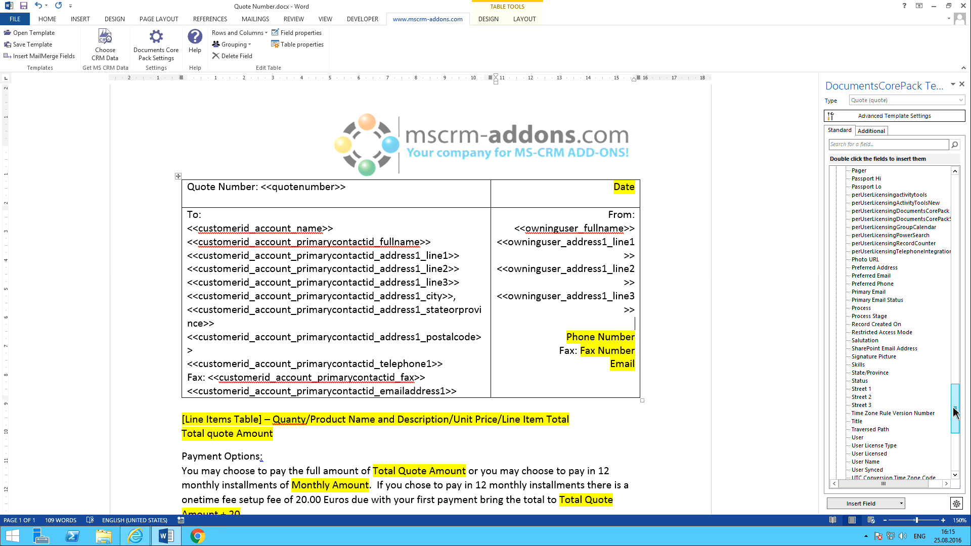
left_click_drag(953, 408, 947, 380)
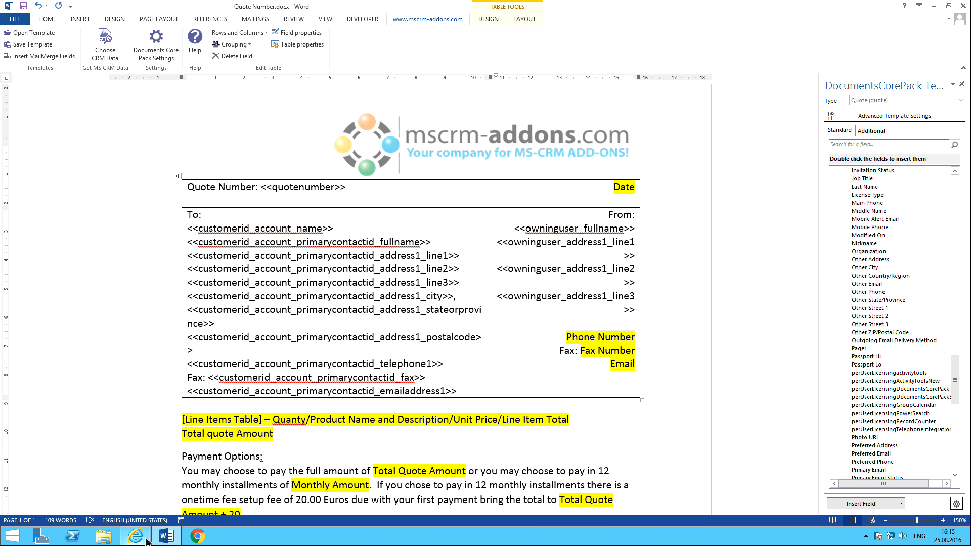
mouse_move(145, 539)
left_click(132, 506)
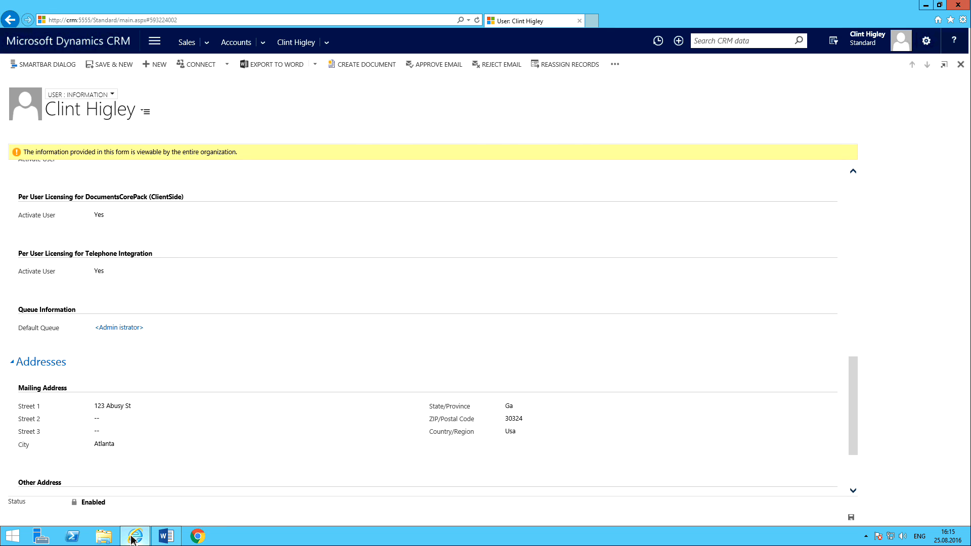
left_click(161, 538)
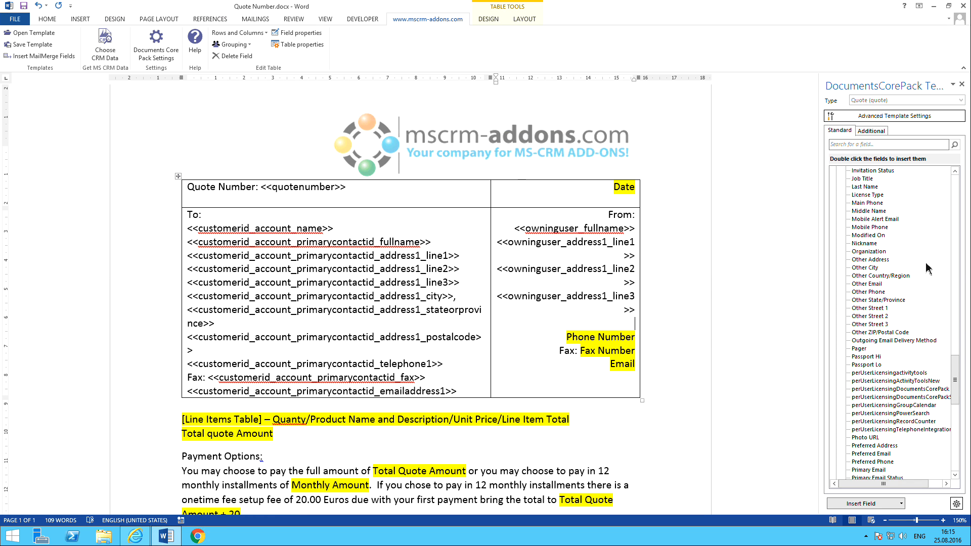
left_click_drag(955, 377, 955, 344)
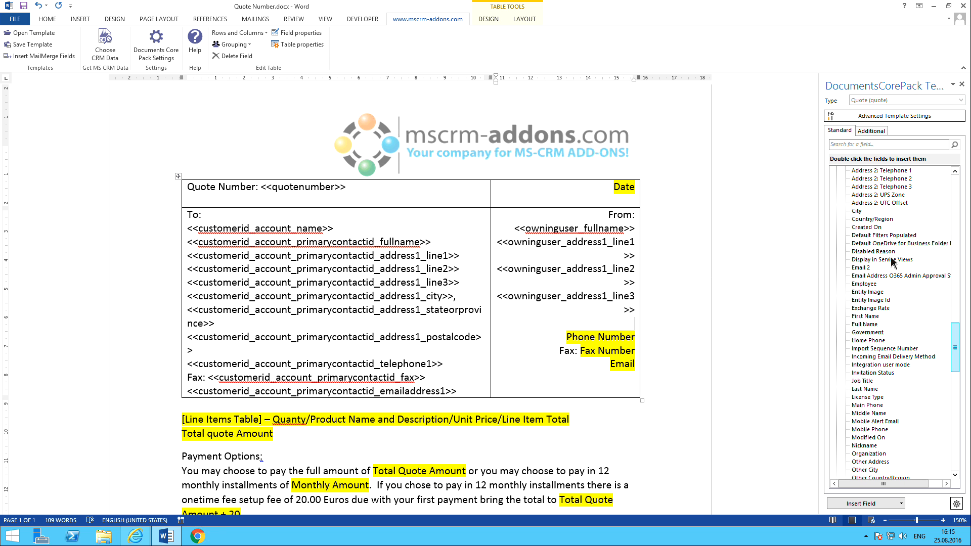
double_click(856, 211)
type(",")
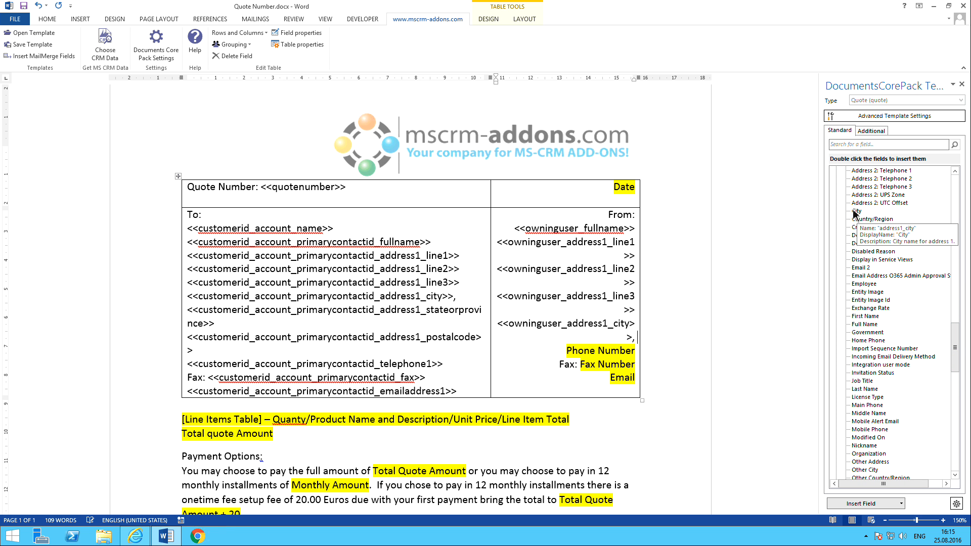
Insert the Owning User's State/Province and ZIP/Postal Code fields after the city in the "From:" block.
left_click_drag(955, 349, 952, 405)
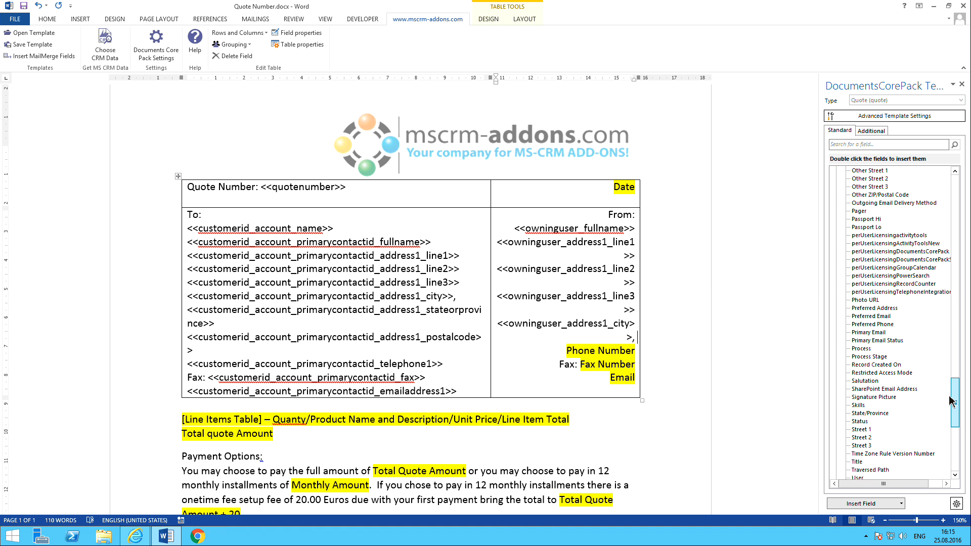
double_click(881, 413)
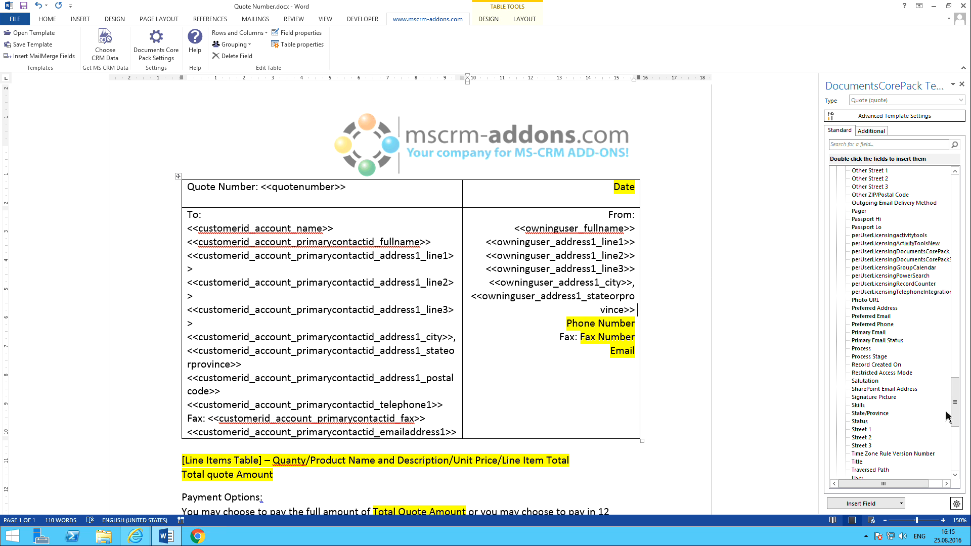
left_click_drag(956, 409, 956, 438)
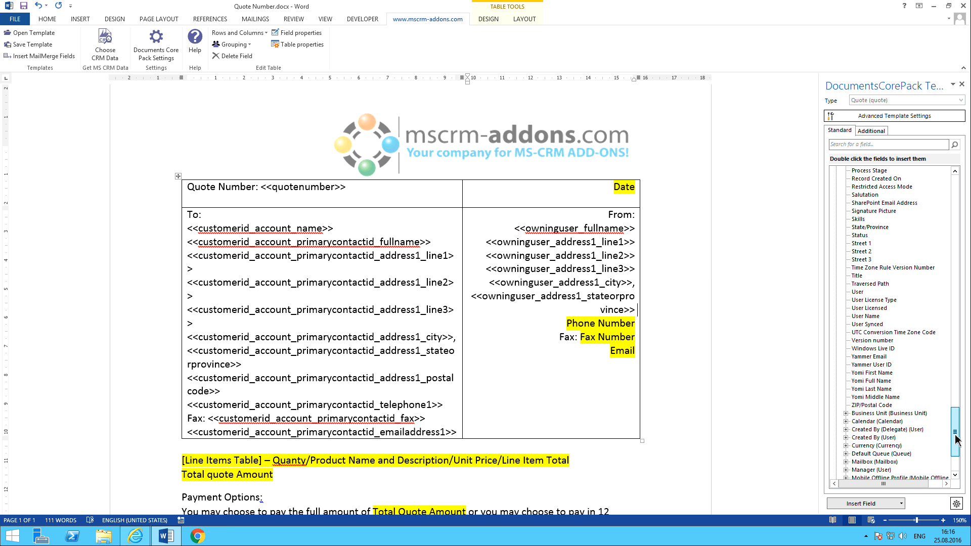
double_click(878, 405)
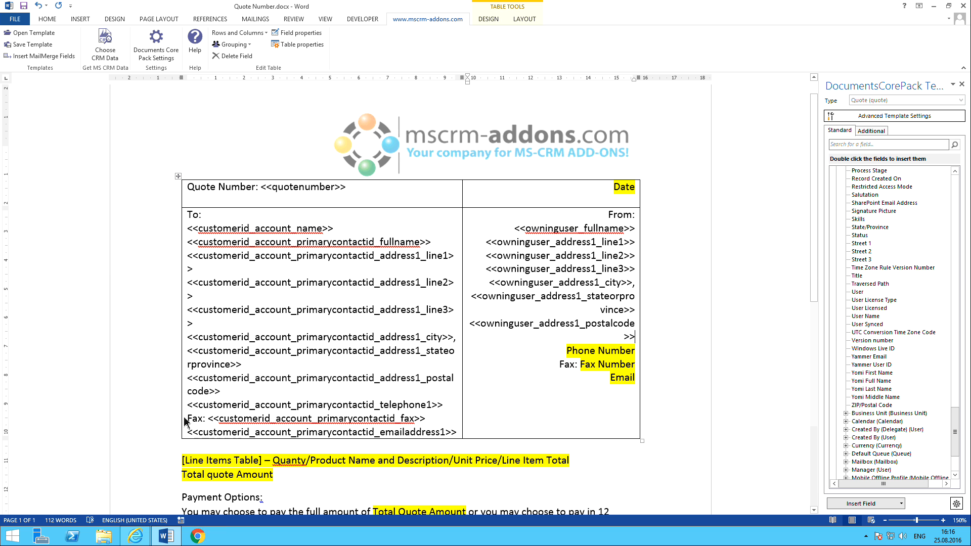
Switch to Dynamics CRM, go back from the user record to the Bikes and Equipment quote, and return to Word.
mouse_move(130, 539)
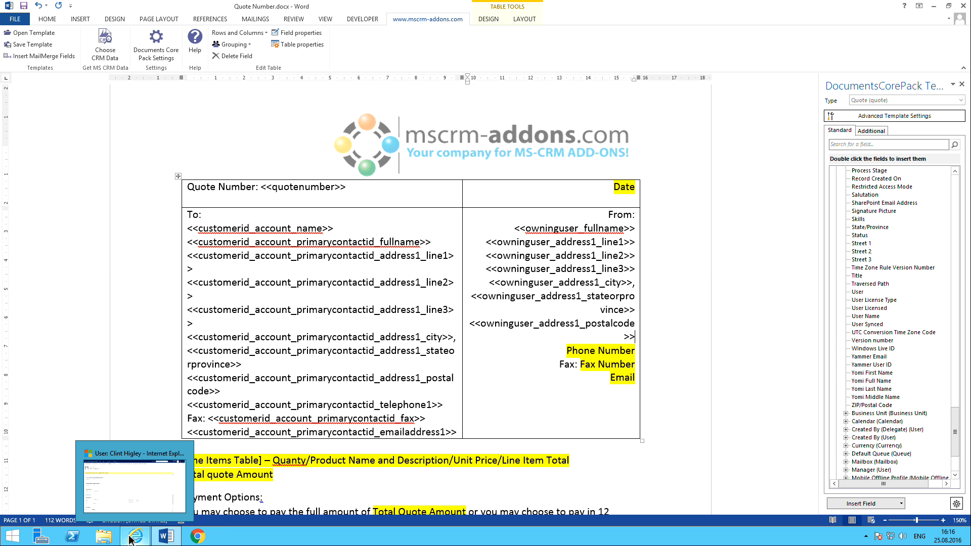
left_click(161, 468)
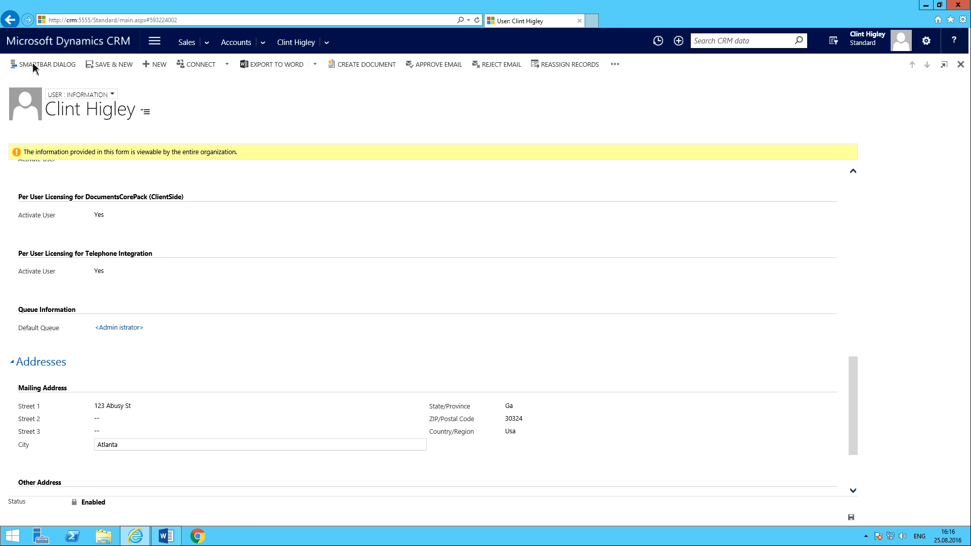
left_click(11, 22)
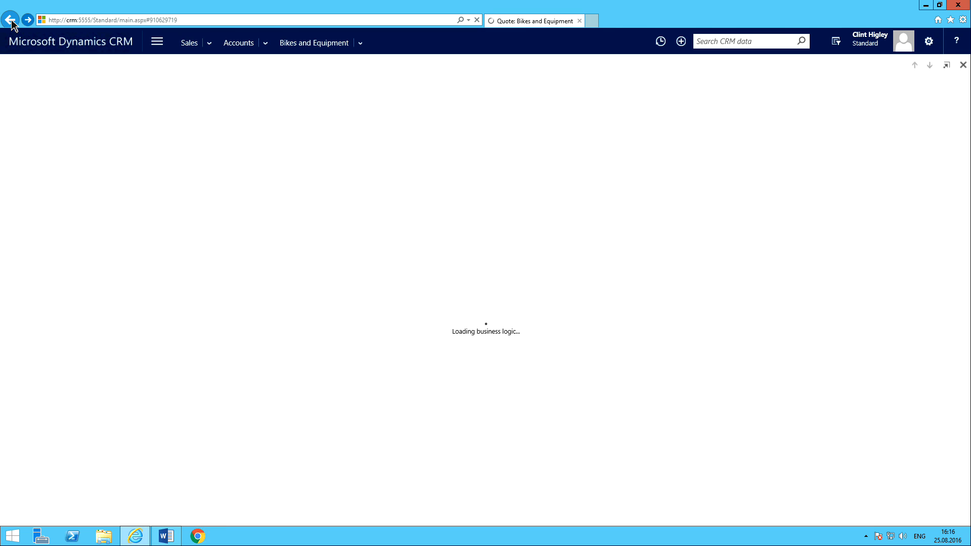
left_click(168, 535)
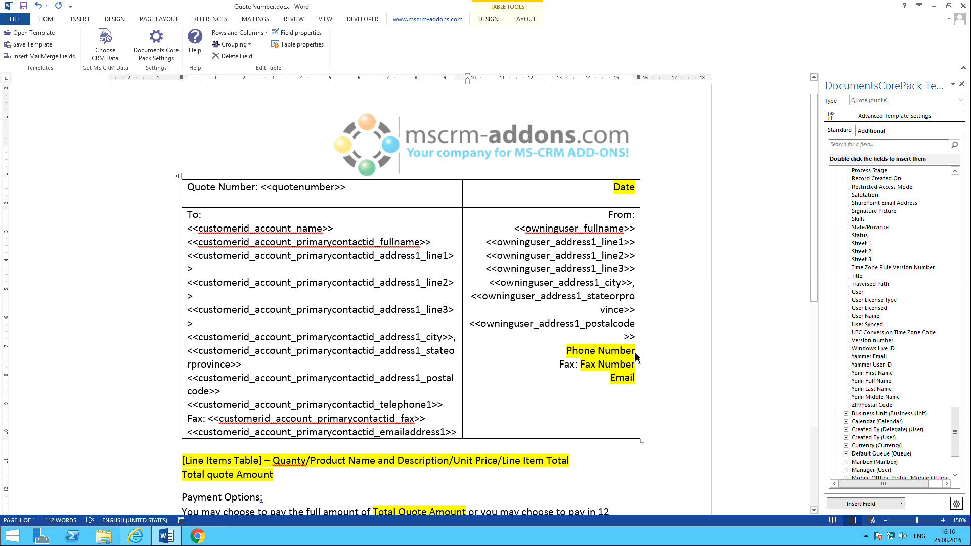
Replace the sender's Phone Number placeholder with the Owning User's Main Phone field, checking the phone fields in the quote owner's CRM user record.
left_click_drag(635, 357, 567, 357)
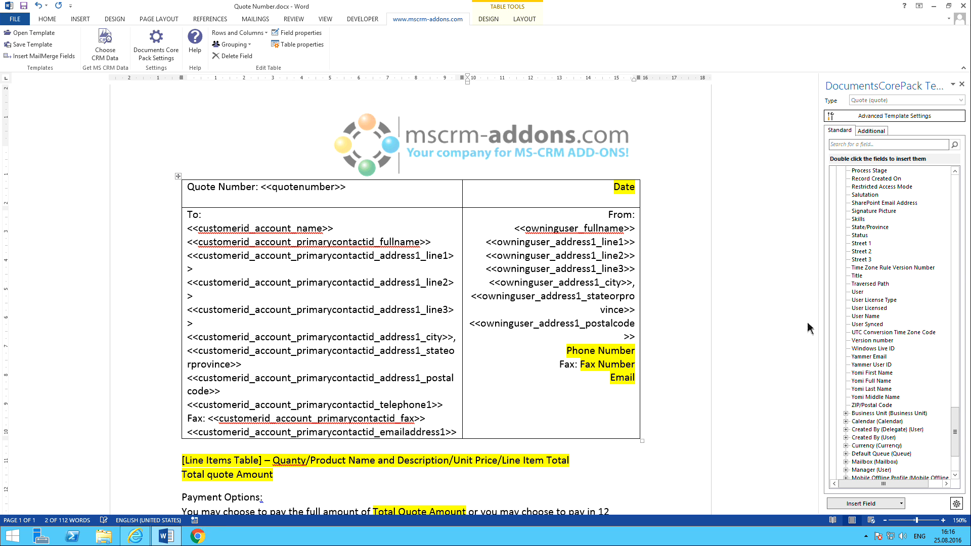
key("Delete")
left_click_drag(955, 438, 954, 423)
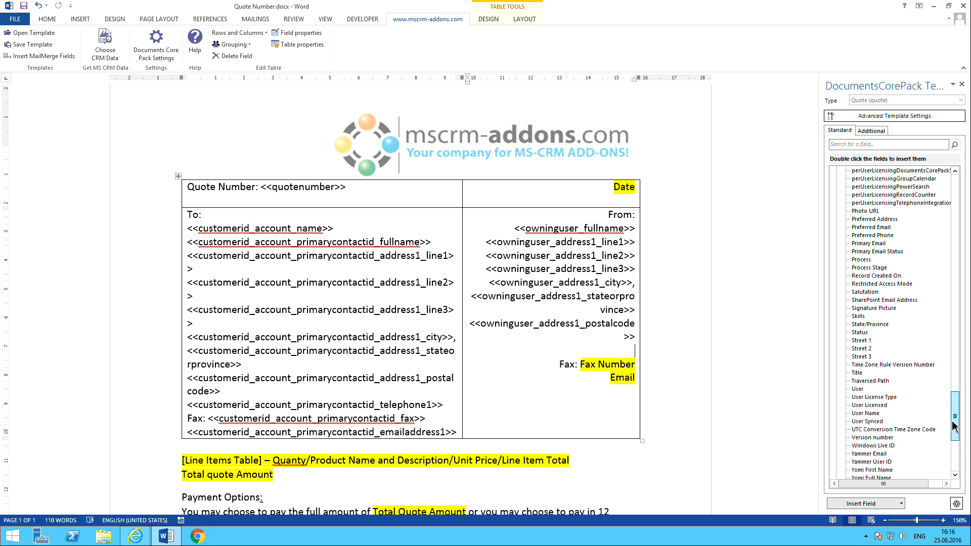
left_click_drag(955, 426, 954, 431)
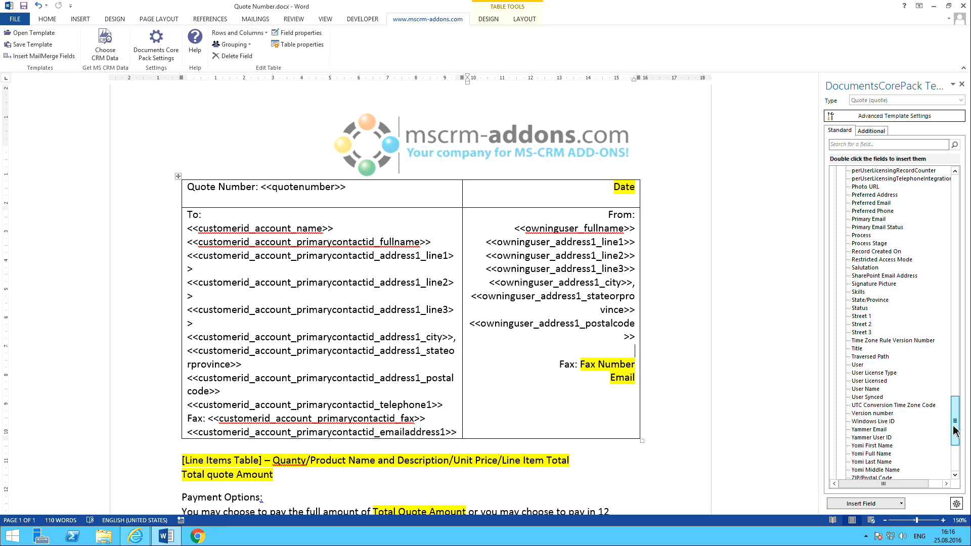
left_click(135, 537)
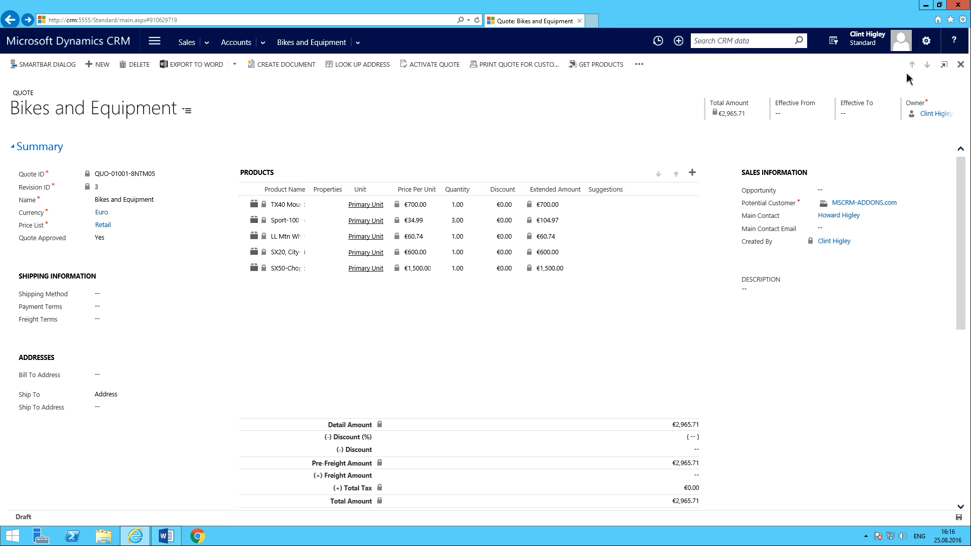
left_click(934, 113)
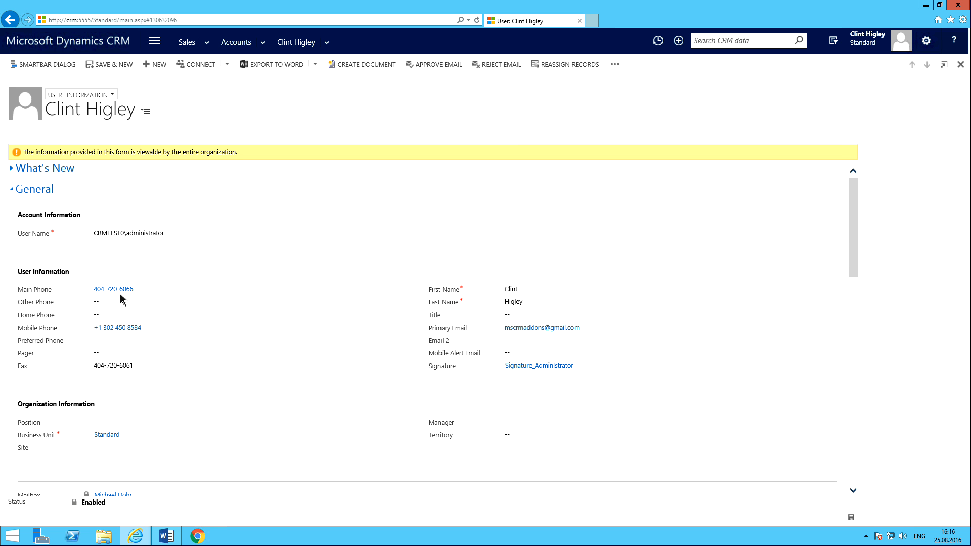
key("alt+Tab")
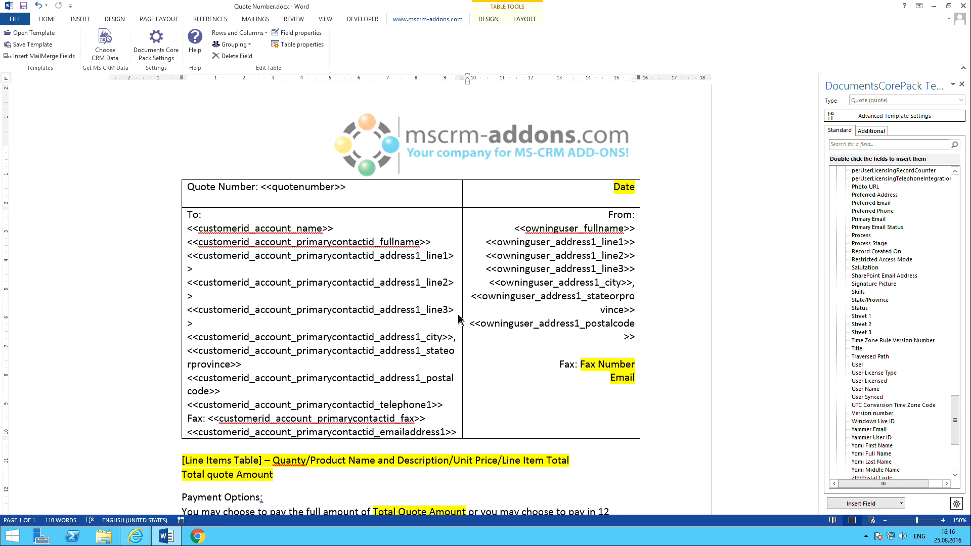
left_click_drag(957, 414, 941, 354)
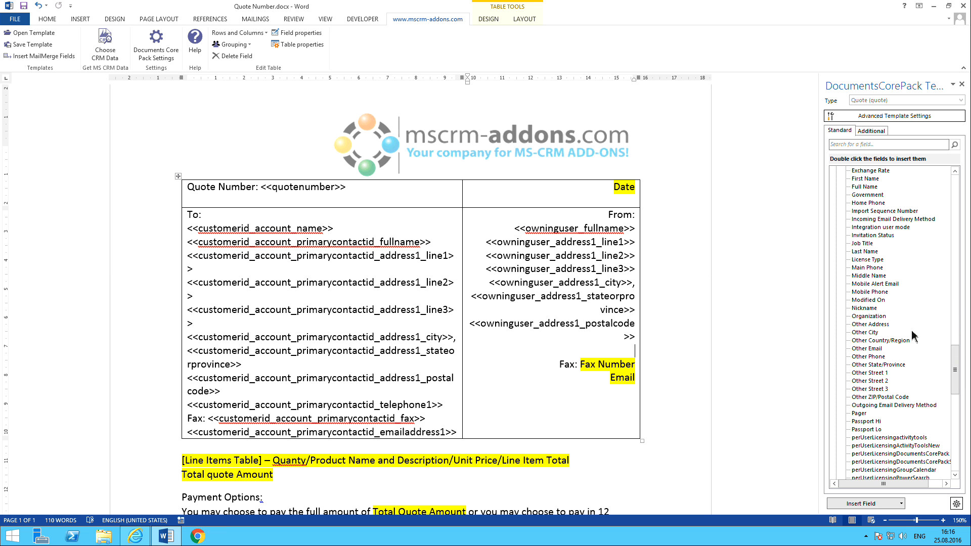
double_click(867, 268)
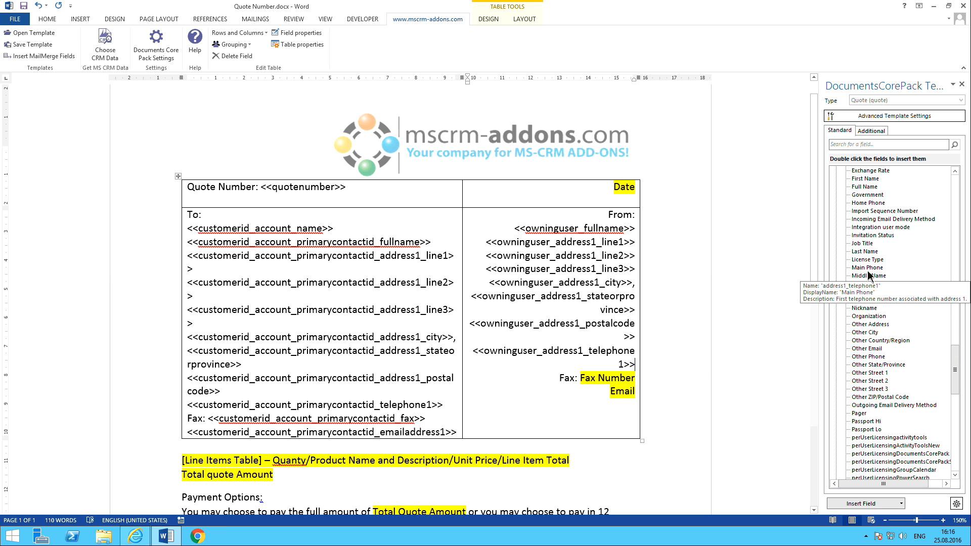
Delete the highlighted Fax Number placeholder after "Fax:" in the "From:" block.
double_click(615, 376)
left_click_drag(635, 377, 581, 379)
key("Delete")
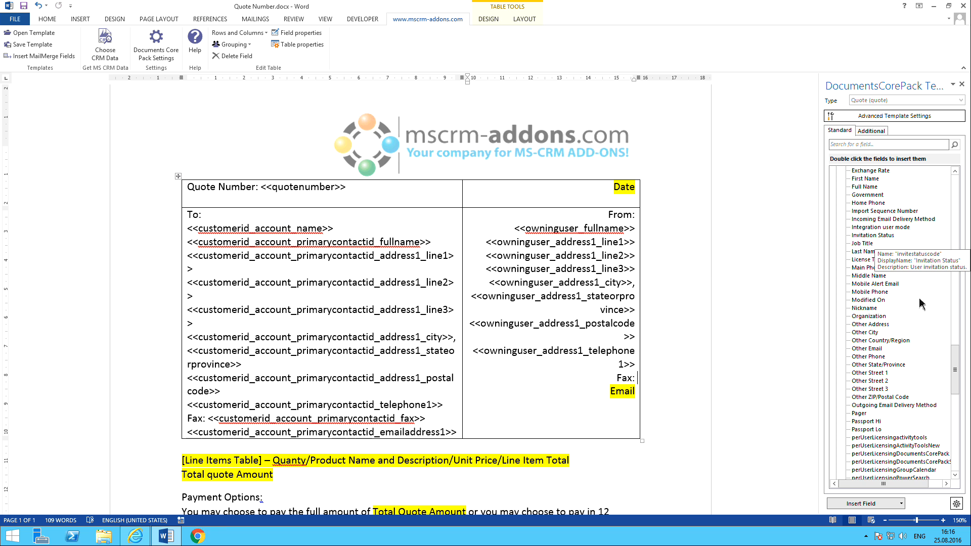
Look for the owner's fax field in the CRM user record and the Owning User fields, including a field search for "fax".
scroll(955, 369, "up", 3)
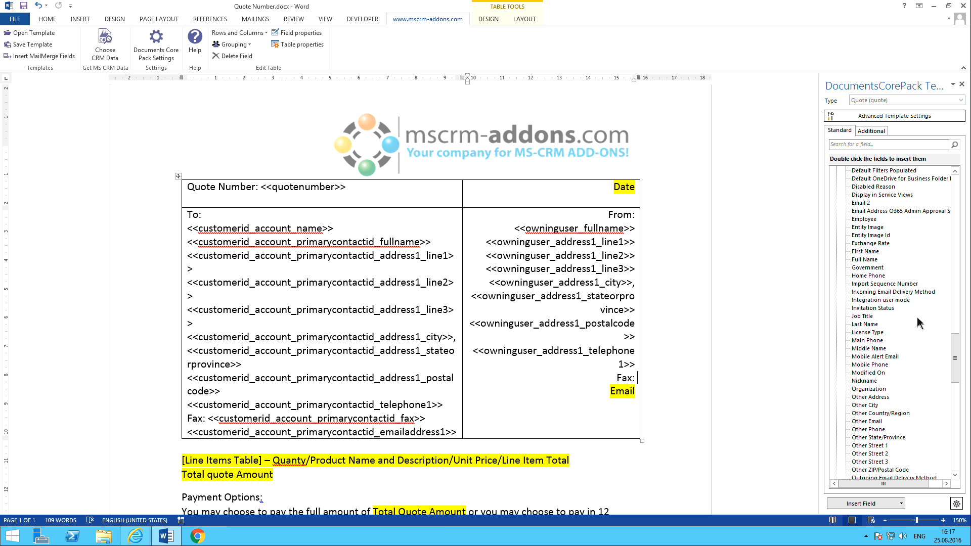
key("alt+Tab")
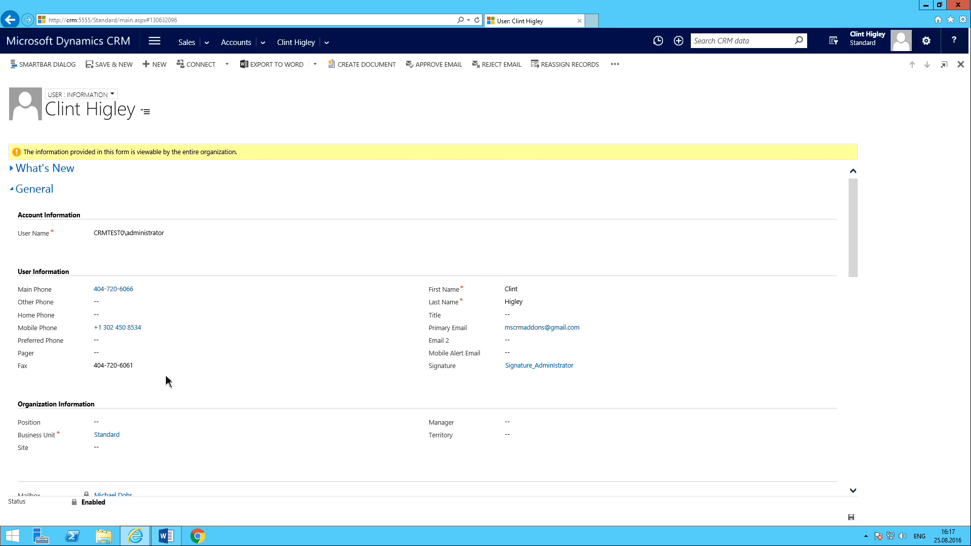
key("alt+Tab")
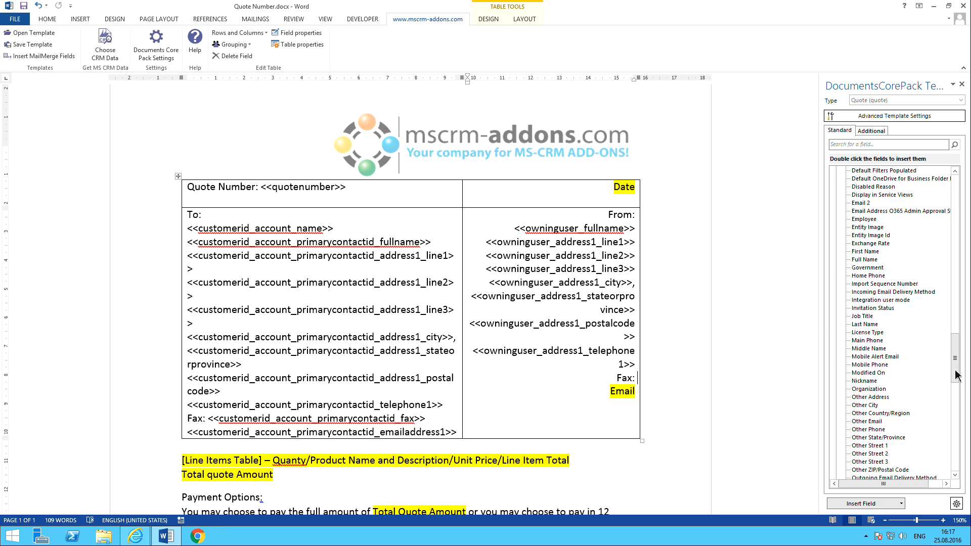
left_click_drag(954, 360, 944, 316)
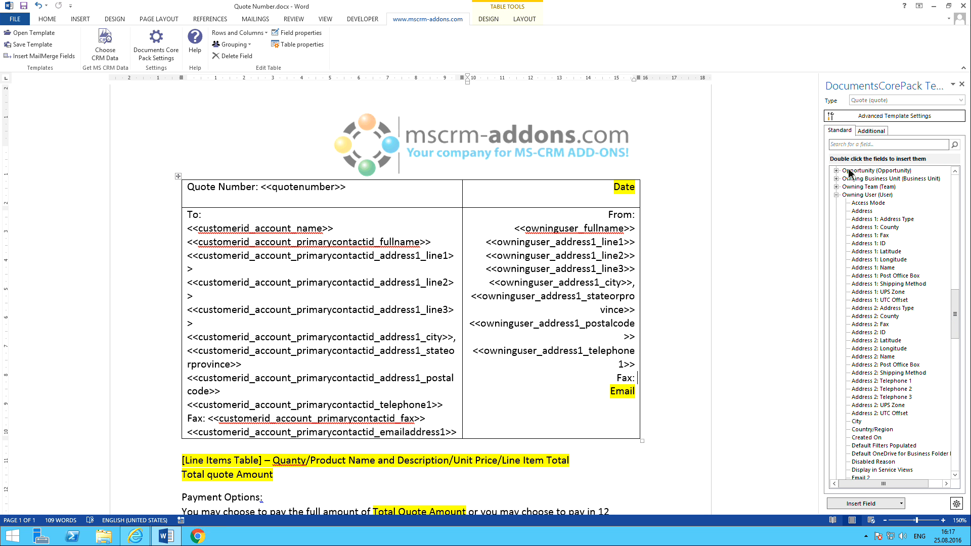
left_click(855, 145)
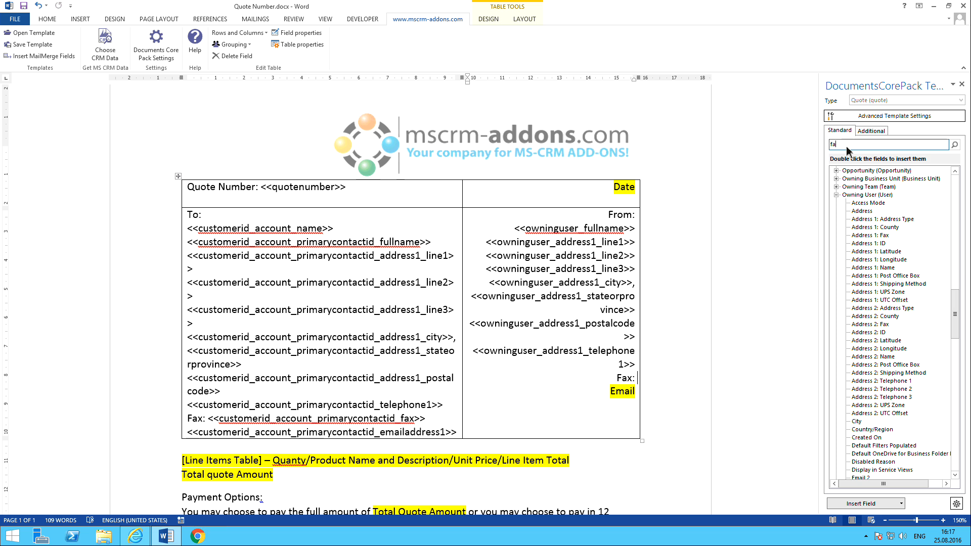
key("Return")
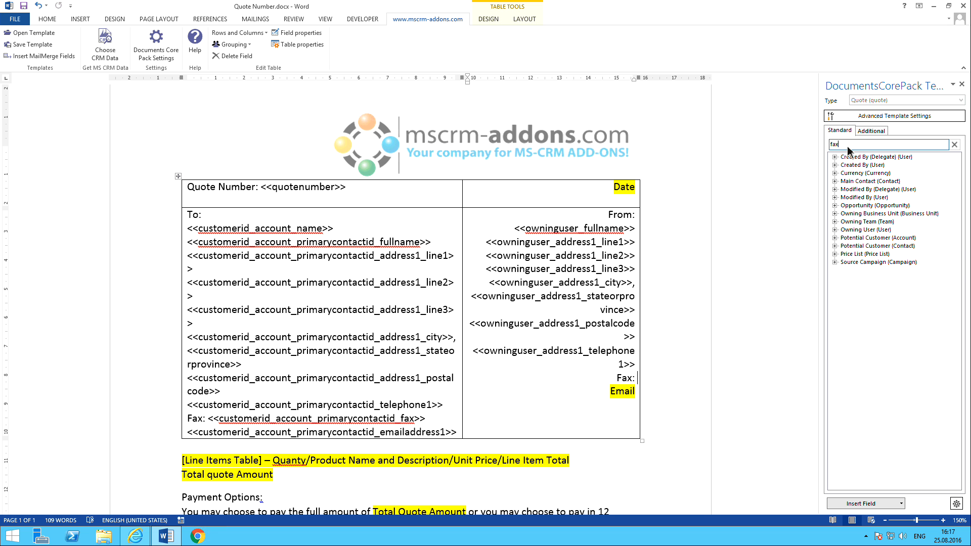
left_click(836, 229)
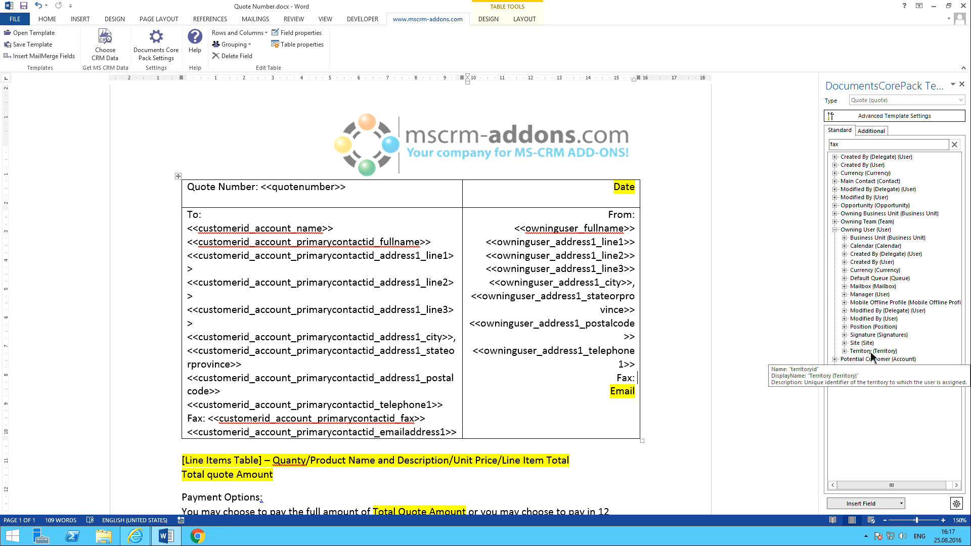
left_click(837, 229)
left_click(954, 145)
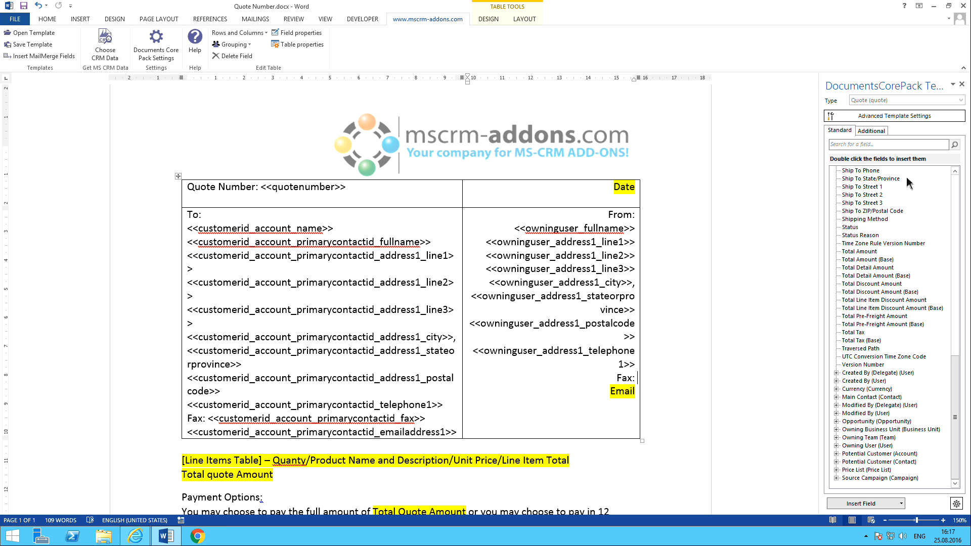
Remove the "Fax:" label and its line from the sender's "From:" block.
double_click(612, 383)
key("Delete")
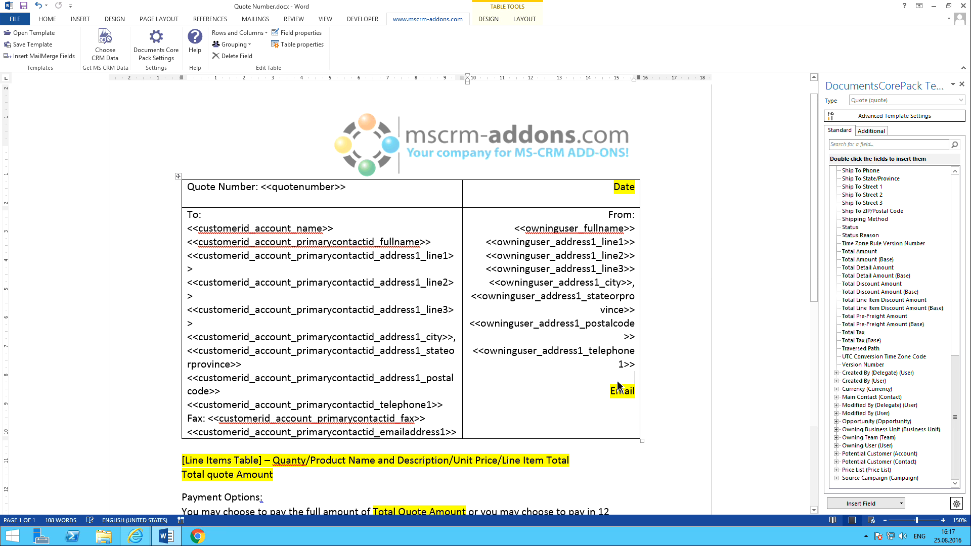
key("Delete")
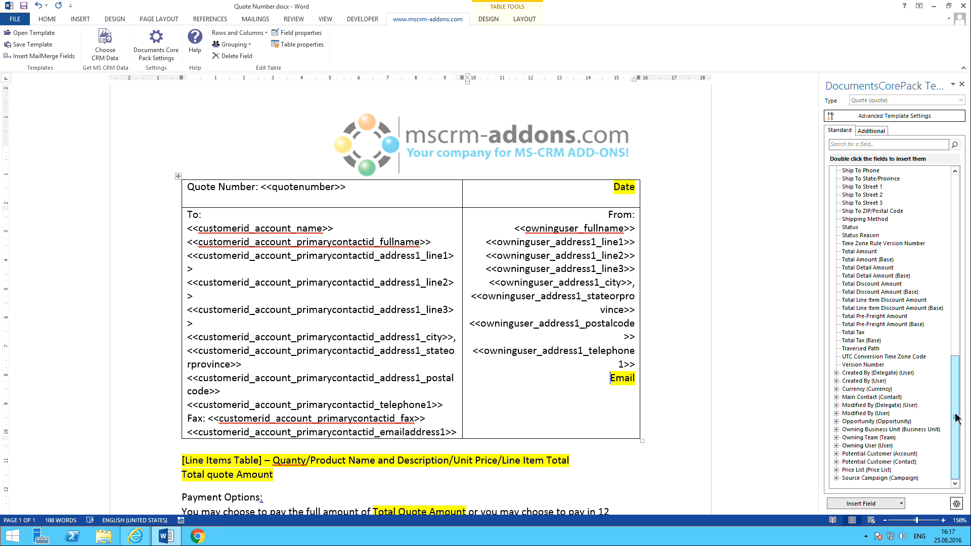
Replace the highlighted Email placeholder in the "From:" block with the Owning User's Primary Email field.
left_click(838, 445)
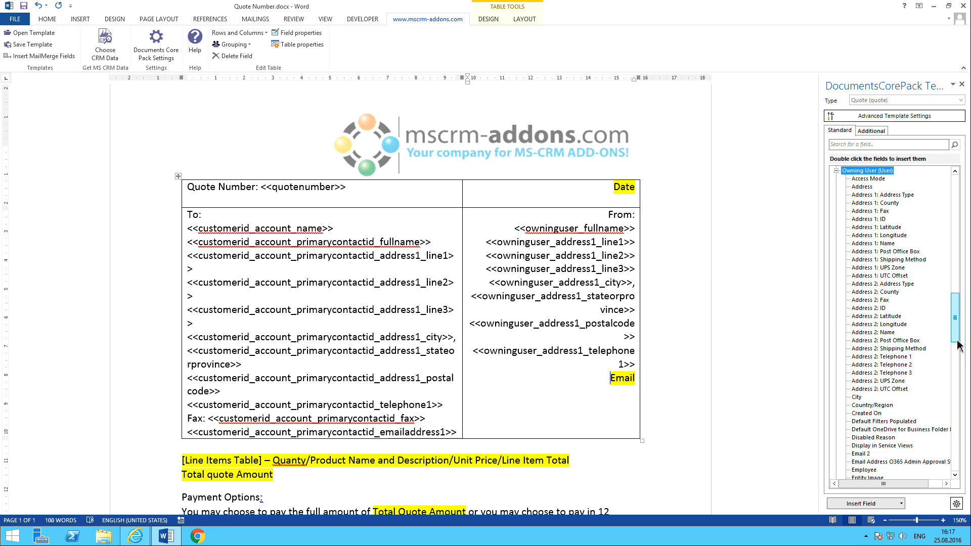
left_click_drag(958, 335, 957, 364)
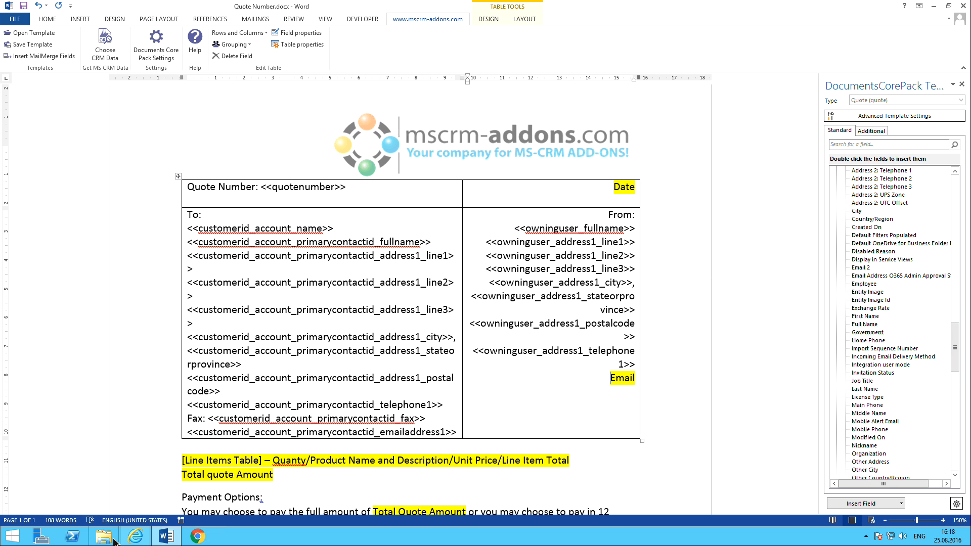
left_click(136, 537)
left_click(135, 537)
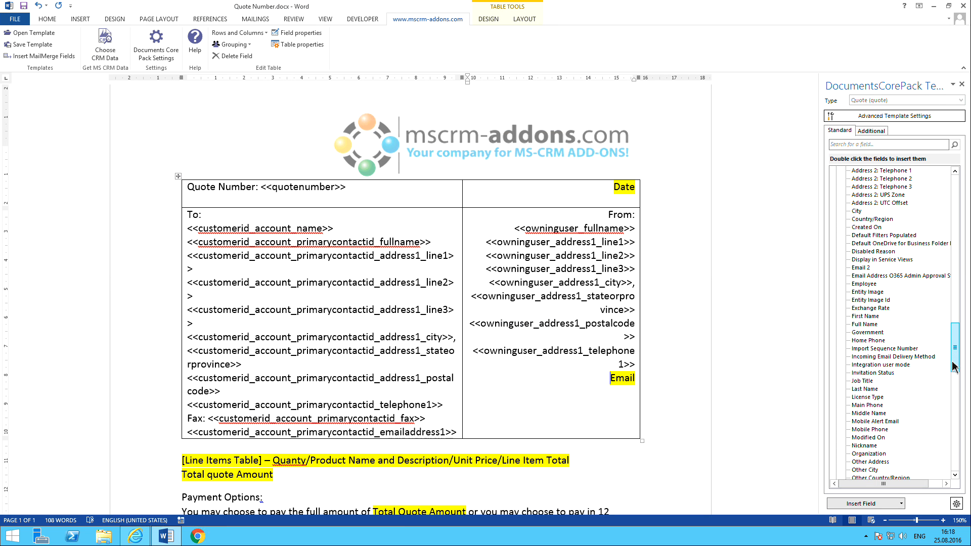
left_click_drag(955, 367, 950, 406)
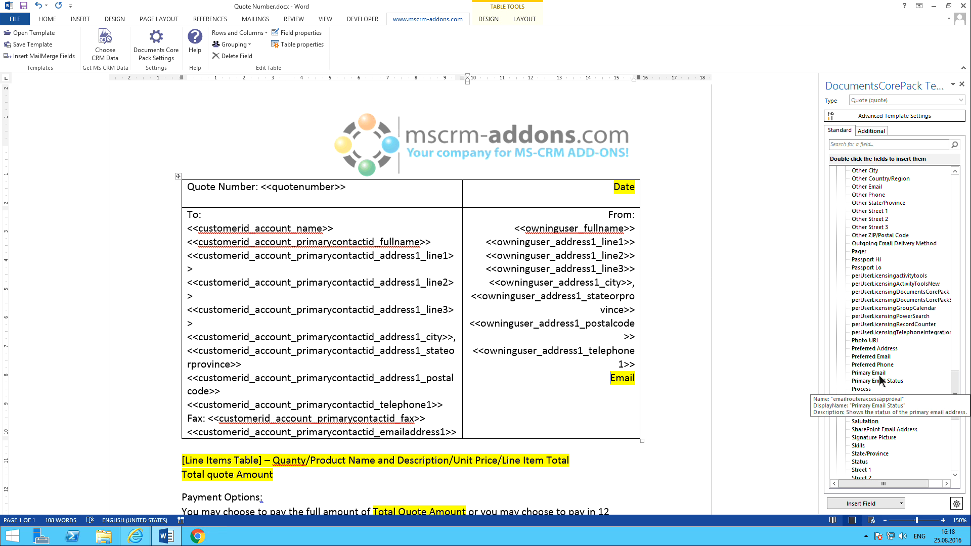
left_click(634, 379)
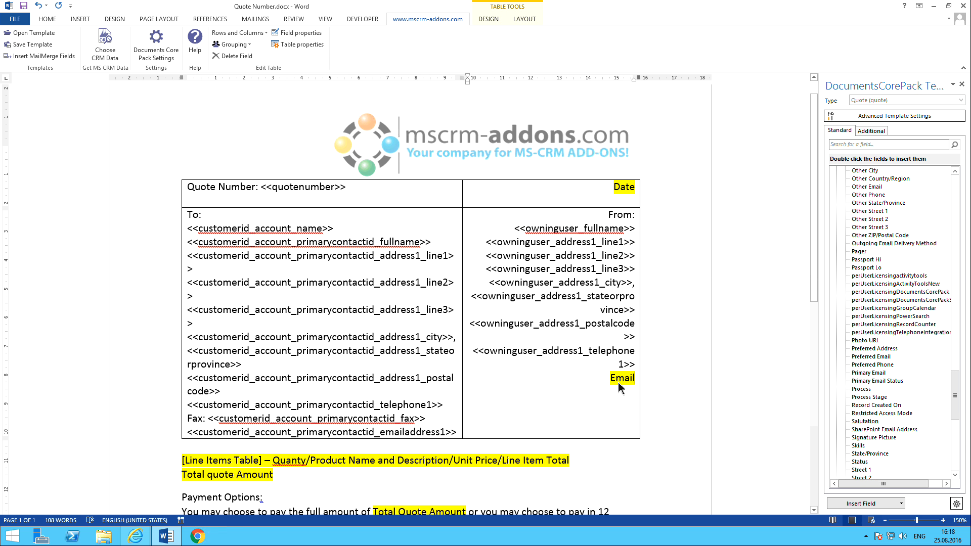
double_click(632, 380)
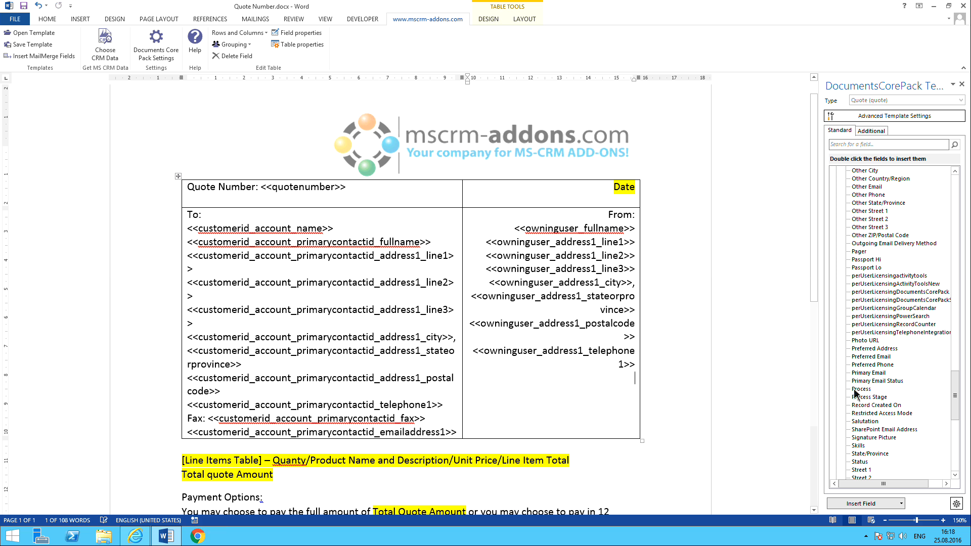
double_click(868, 374)
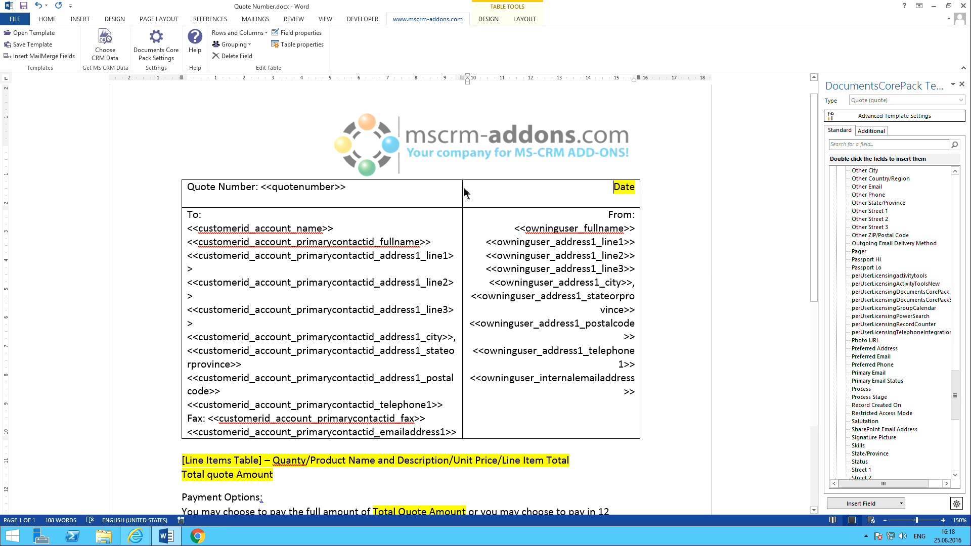
Adjust the divider between the "To:" and "From:" columns, ending with a wider customer column.
left_click_drag(465, 193, 407, 197)
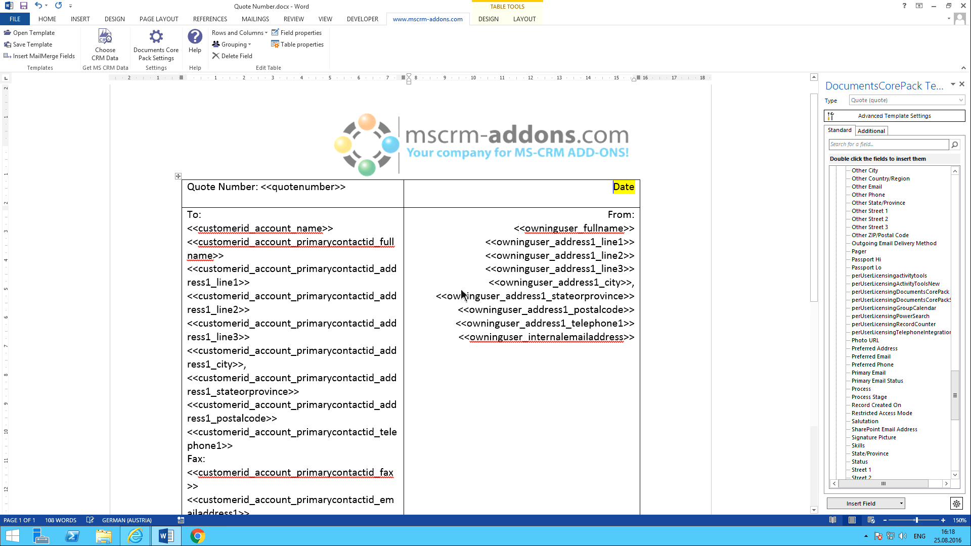
scroll(453, 343, "down", 2)
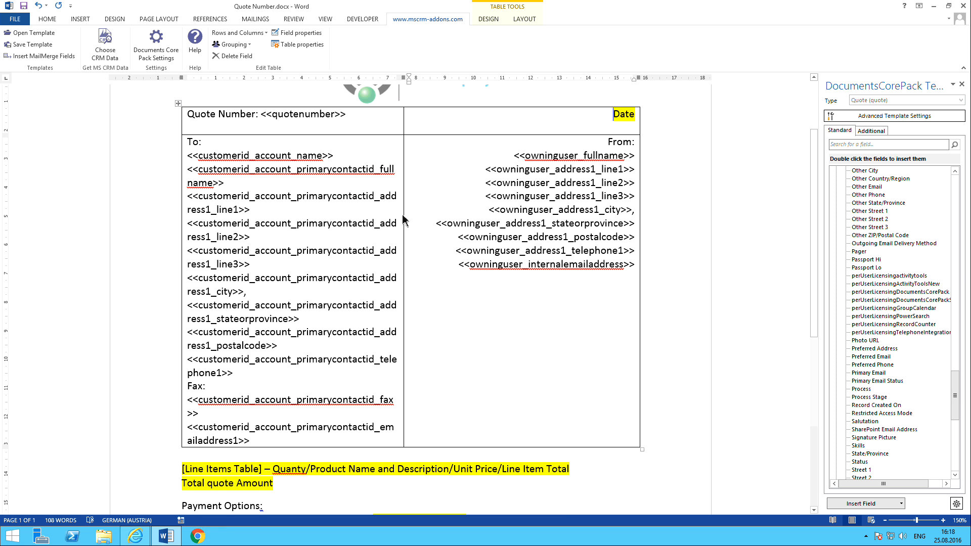
left_click_drag(405, 126, 491, 138)
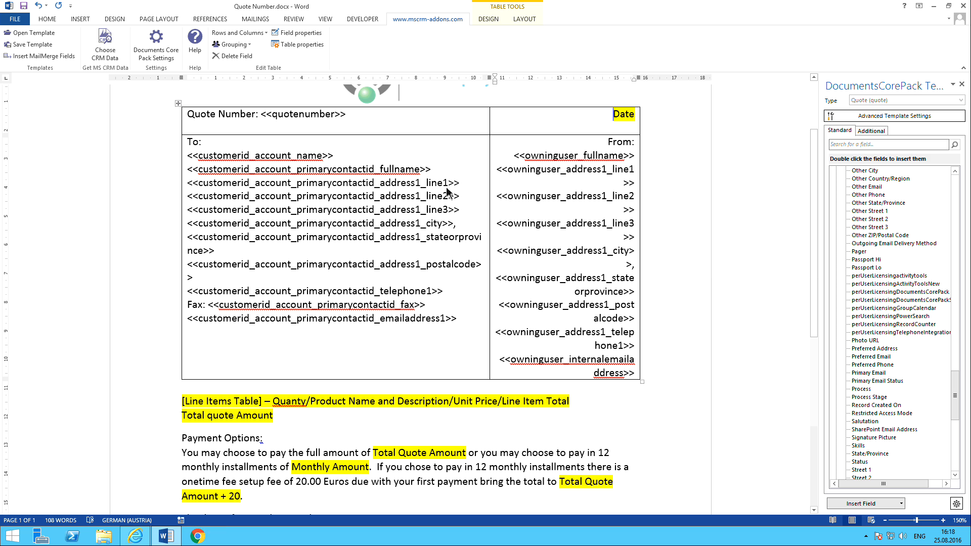
Set the customer's address1_line2 field to delete its line both if the whole line/row is empty and if this field is empty.
left_click(420, 197)
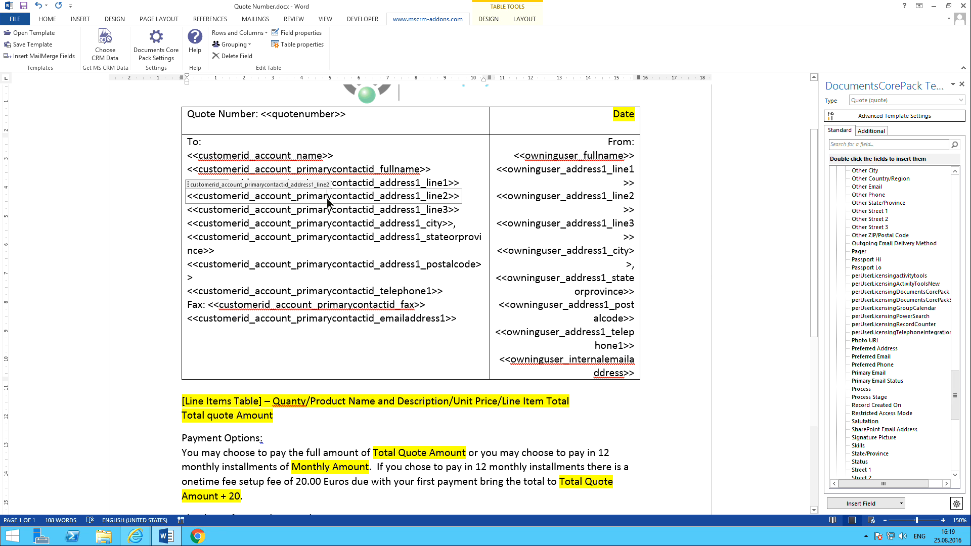
left_click(306, 33)
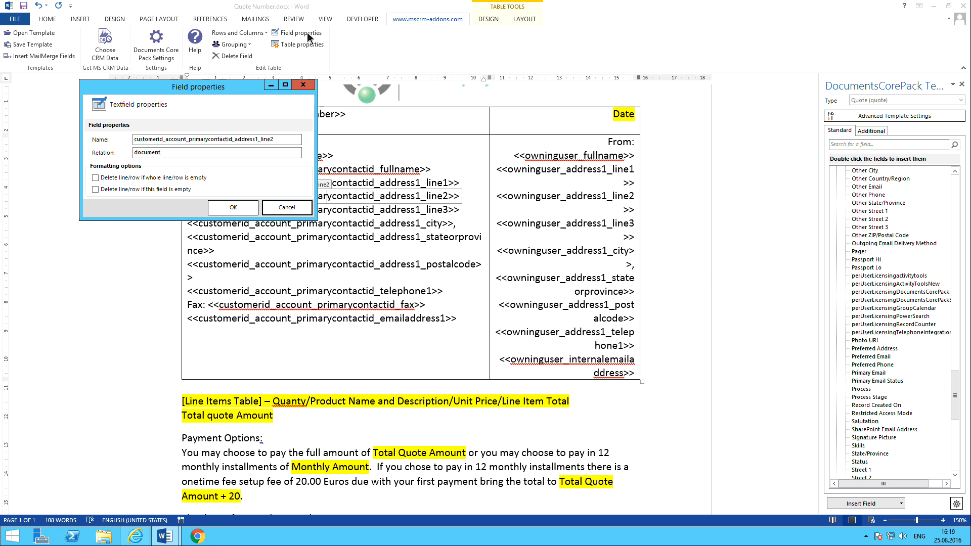
left_click(96, 178)
left_click(96, 191)
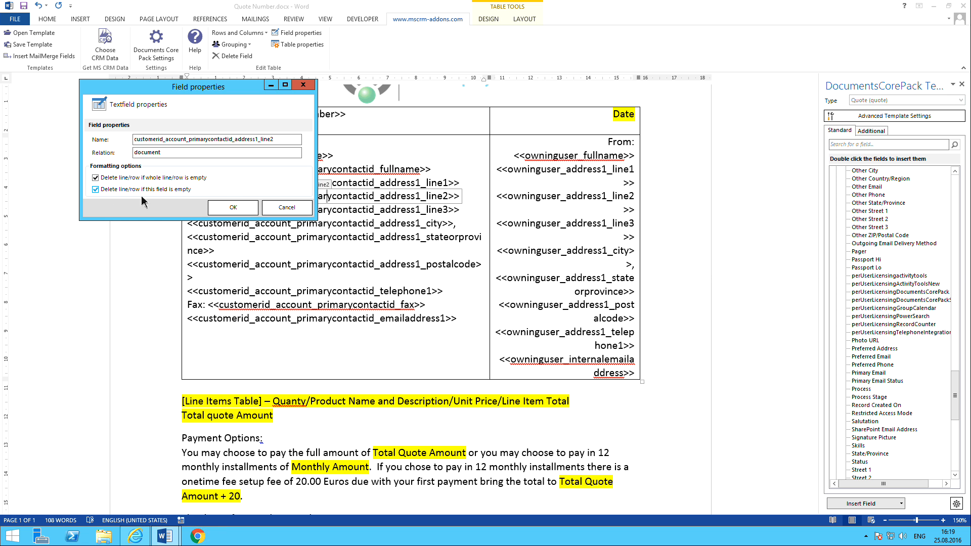
left_click(227, 210)
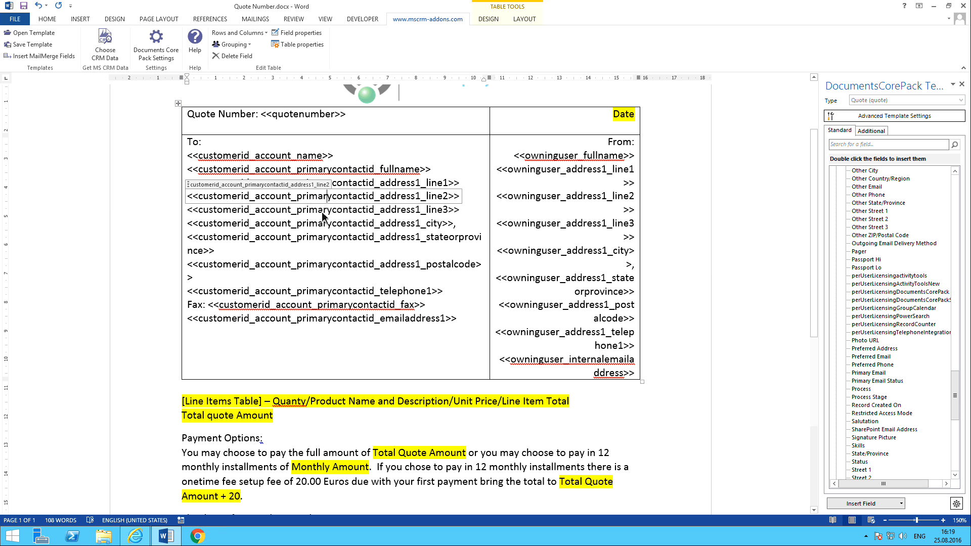
Enable "Delete line/row if this field is empty" for the customer's address1_line3 field.
left_click(324, 210)
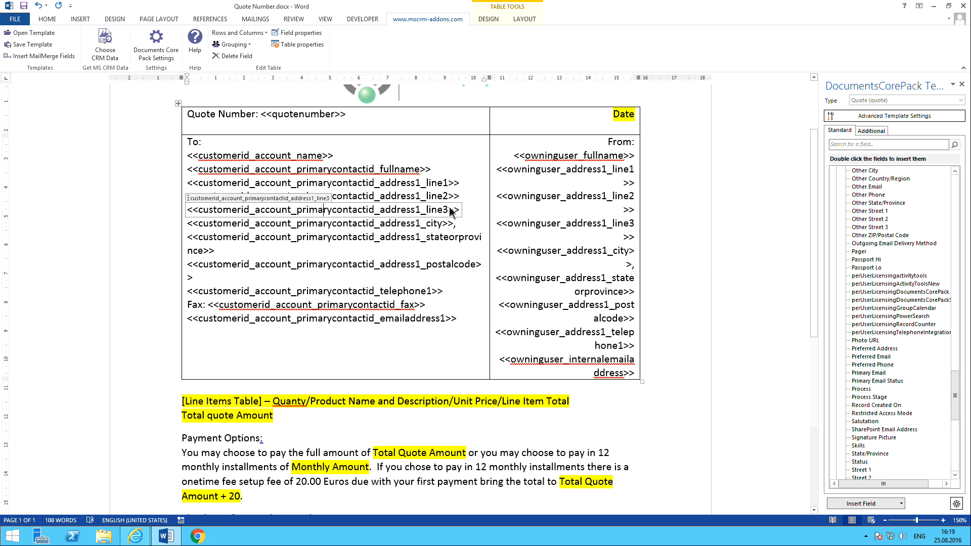
left_click(300, 33)
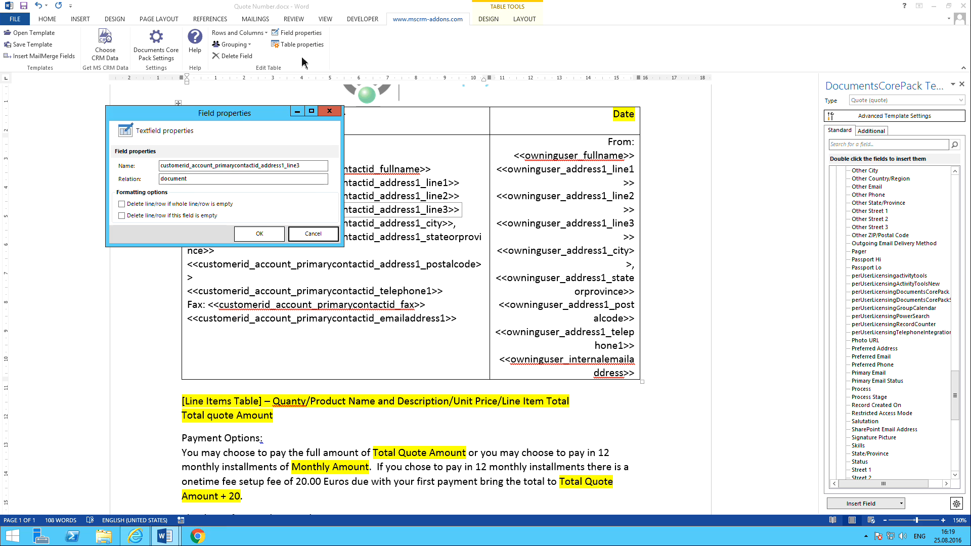
left_click(127, 217)
left_click(259, 234)
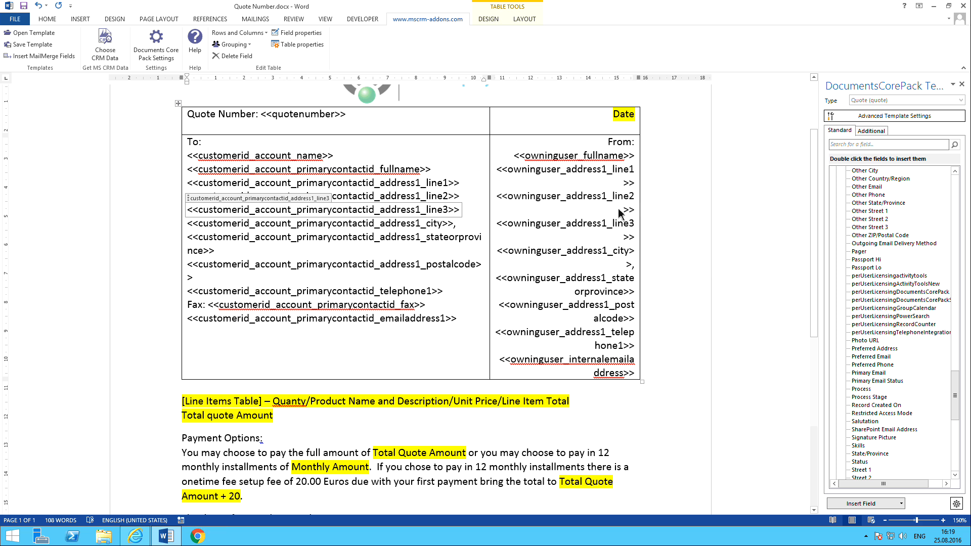
Enable "Delete line/row if whole line/row is empty" for the owninguser_address1_line2 field.
left_click(604, 199)
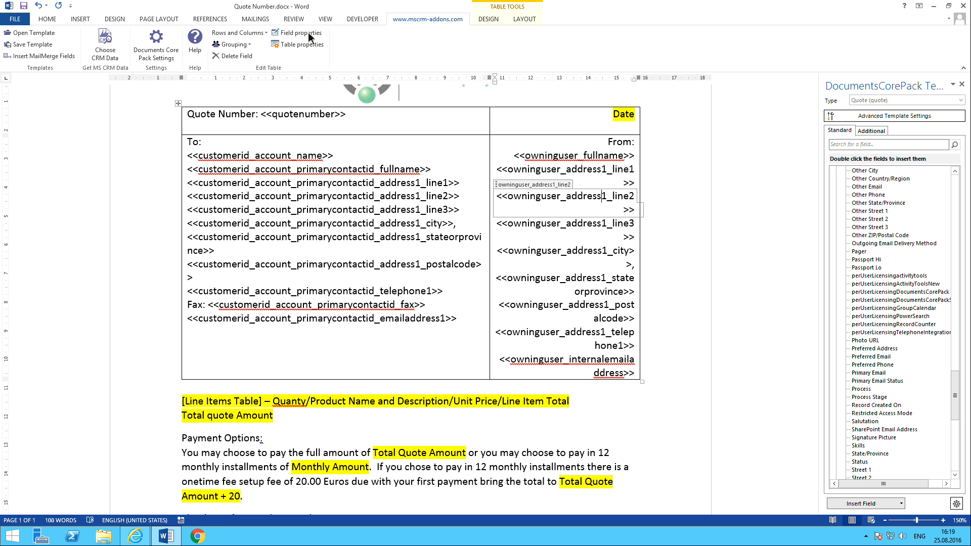
left_click(299, 33)
left_click(30, 112)
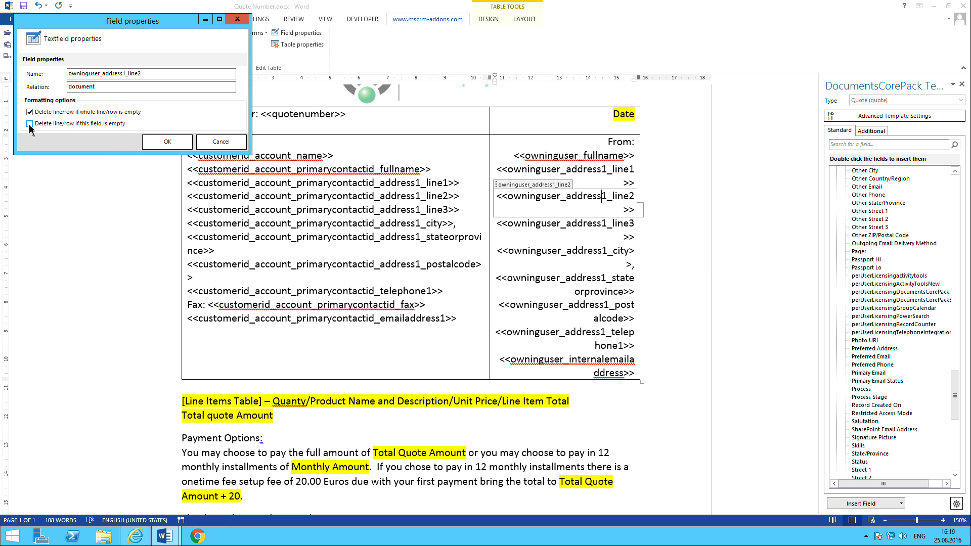
left_click(166, 142)
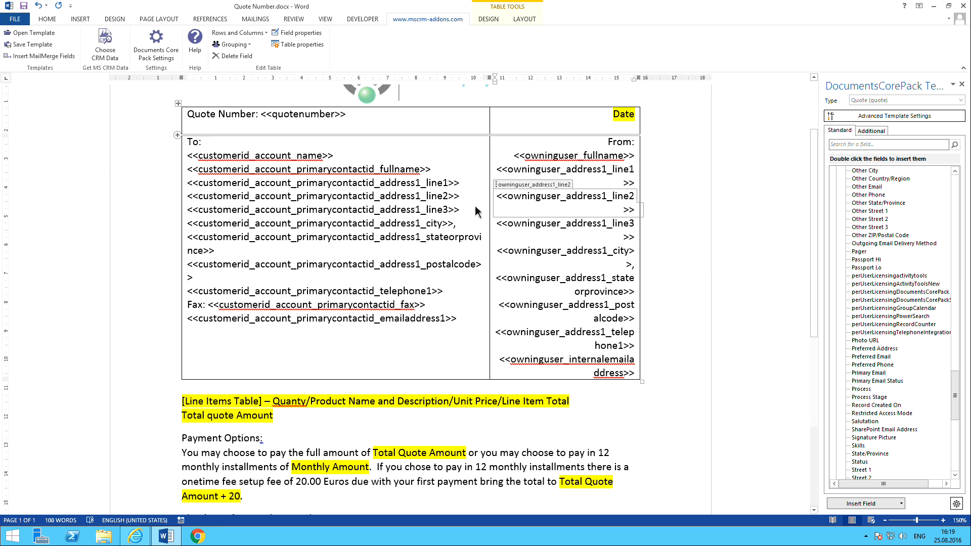
Enable "Delete line/row if whole line/row is empty" for the owninguser_address1_line3 field.
left_click(624, 230)
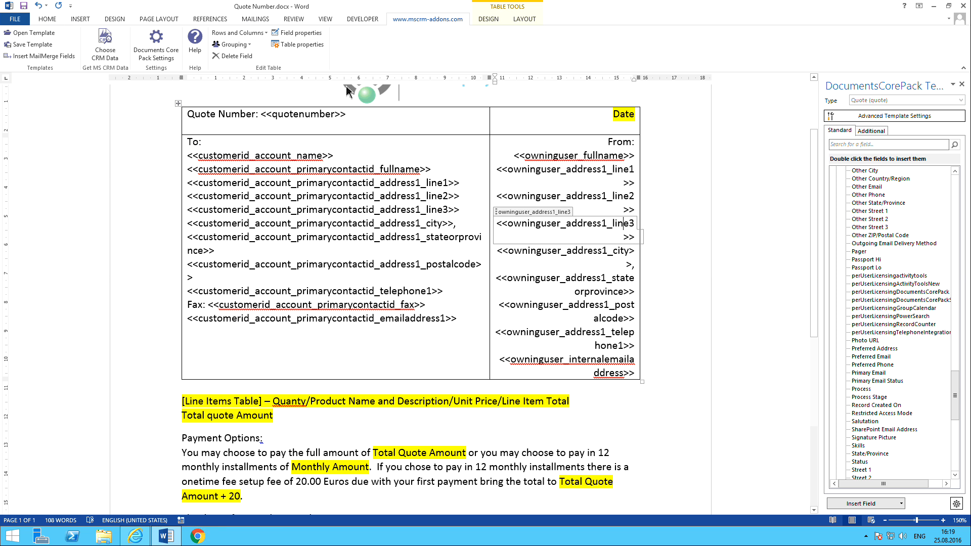
left_click(299, 32)
left_click(43, 125)
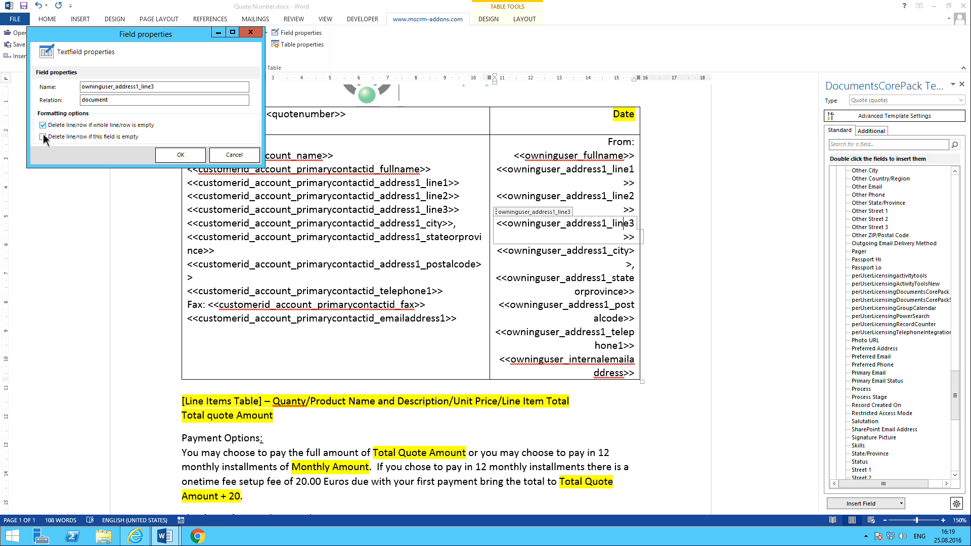
left_click(180, 155)
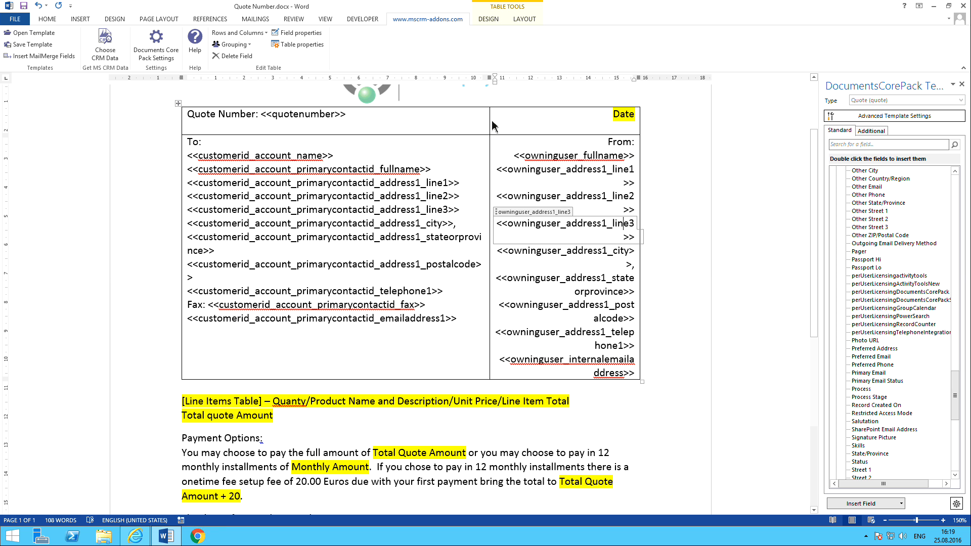
Widen the table's "From:" column to fit the sender fields, and delete the highlighted Date placeholder in its first row.
left_click_drag(490, 124, 418, 130)
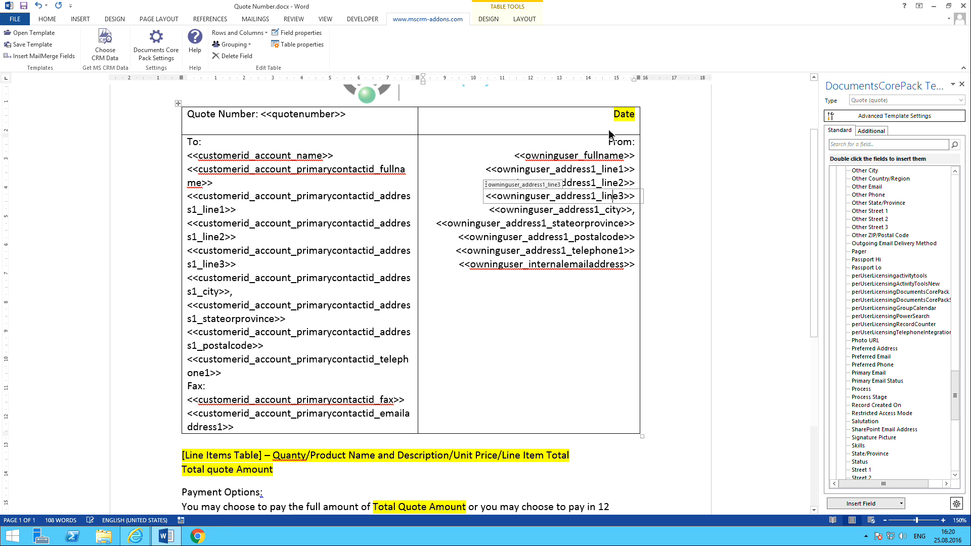
left_click(627, 131)
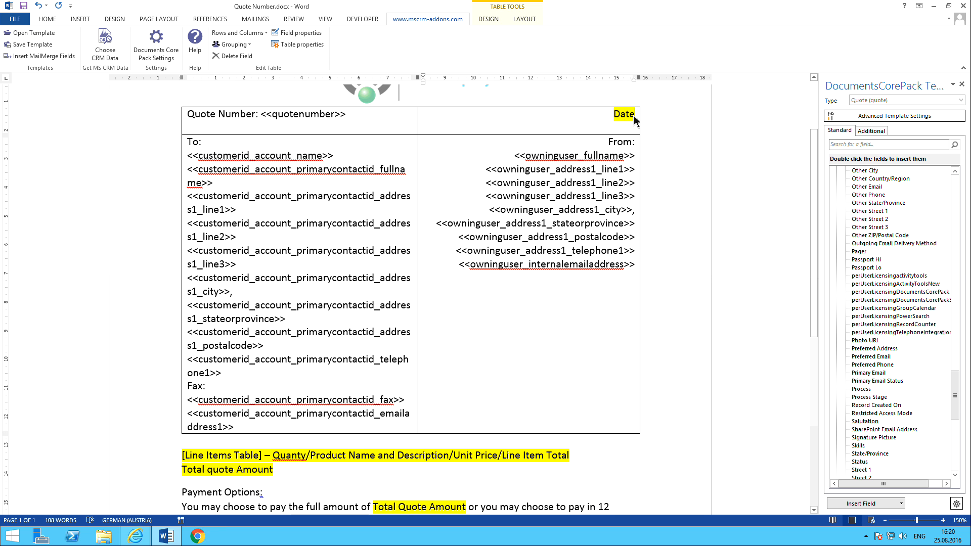
left_click_drag(635, 114, 613, 115)
key("Delete")
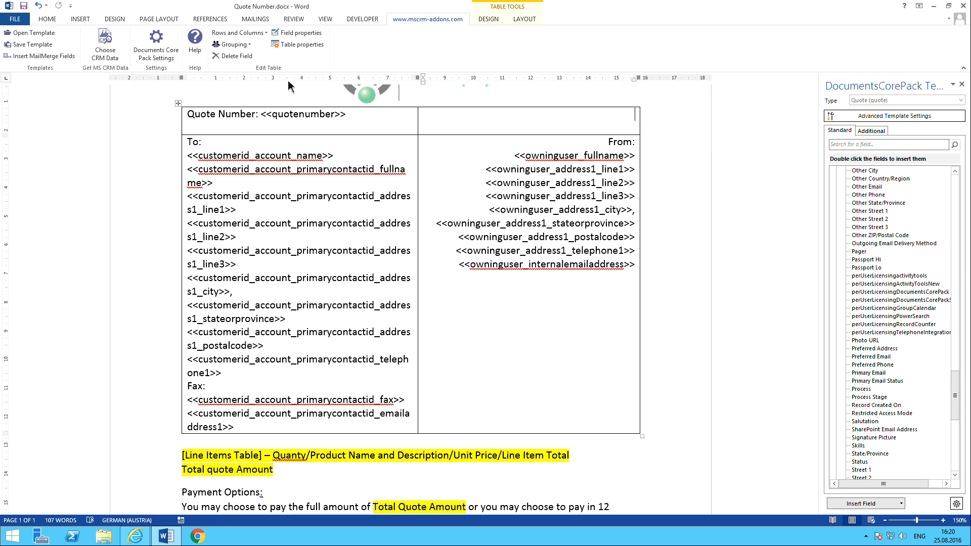
Insert a Date field from the Date and Time category in the cell beside Quote Number, using the 25.08.2016 (dd.MM.yyyy) format.
left_click(80, 19)
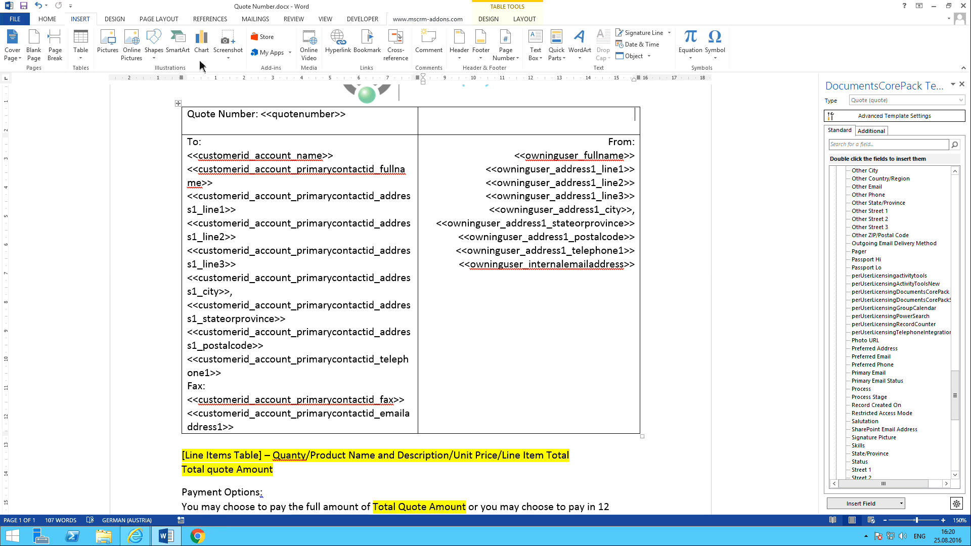
left_click(558, 57)
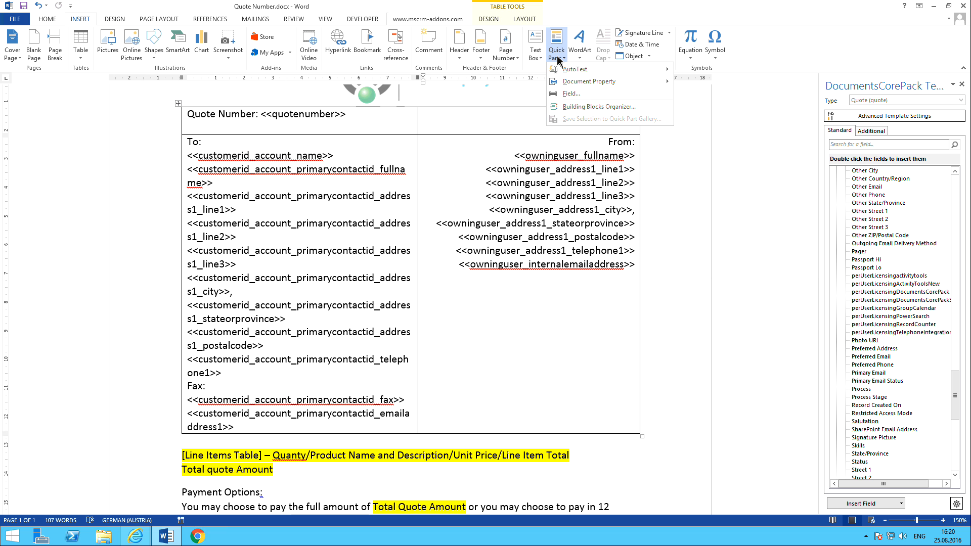
left_click(571, 94)
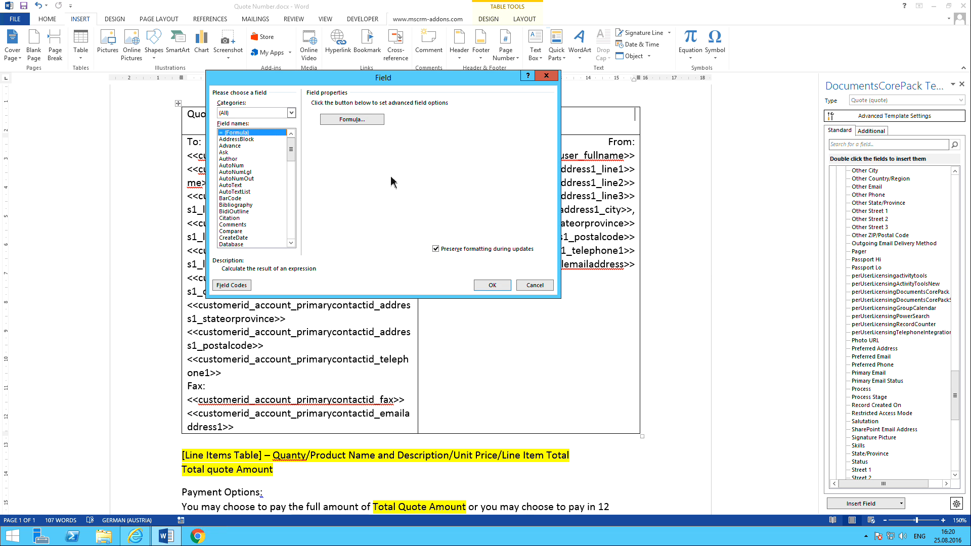
left_click(292, 112)
left_click(273, 131)
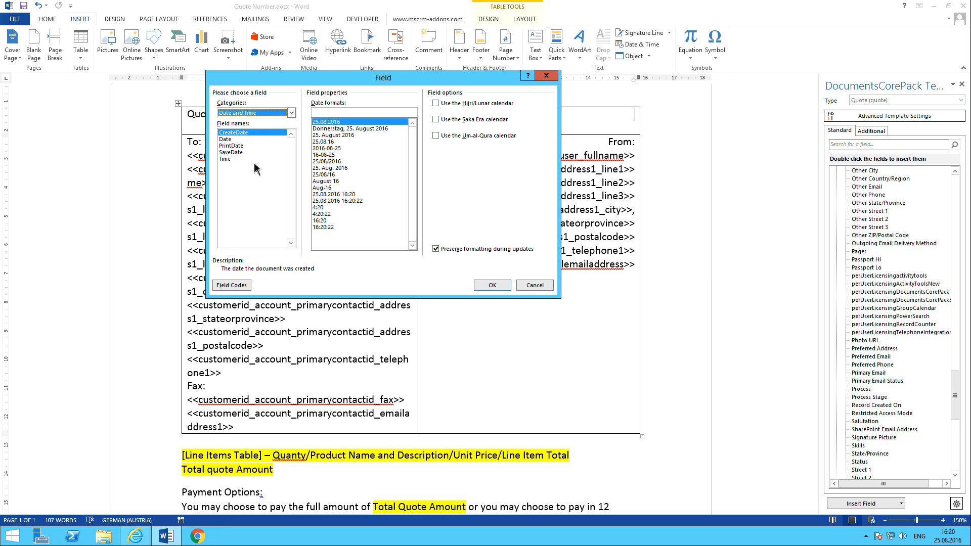
left_click(234, 140)
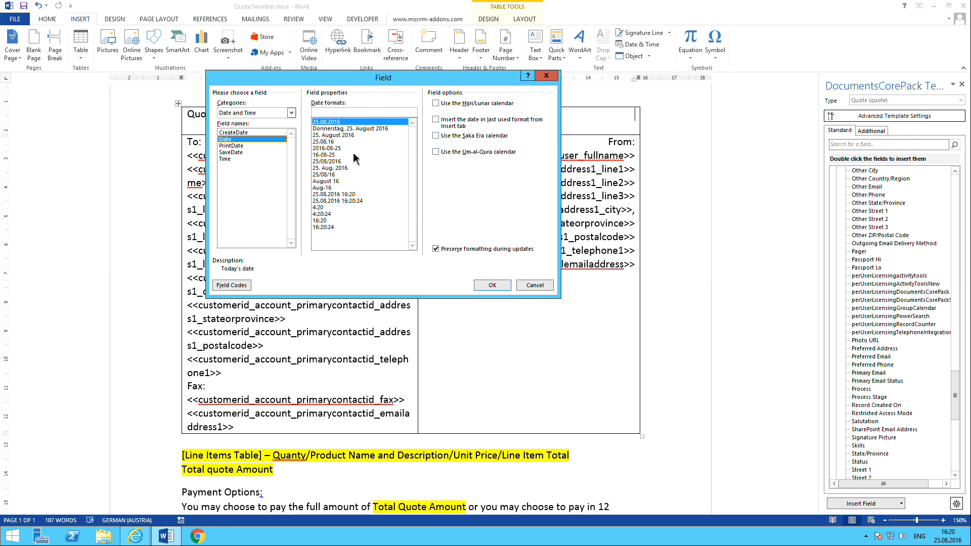
double_click(338, 122)
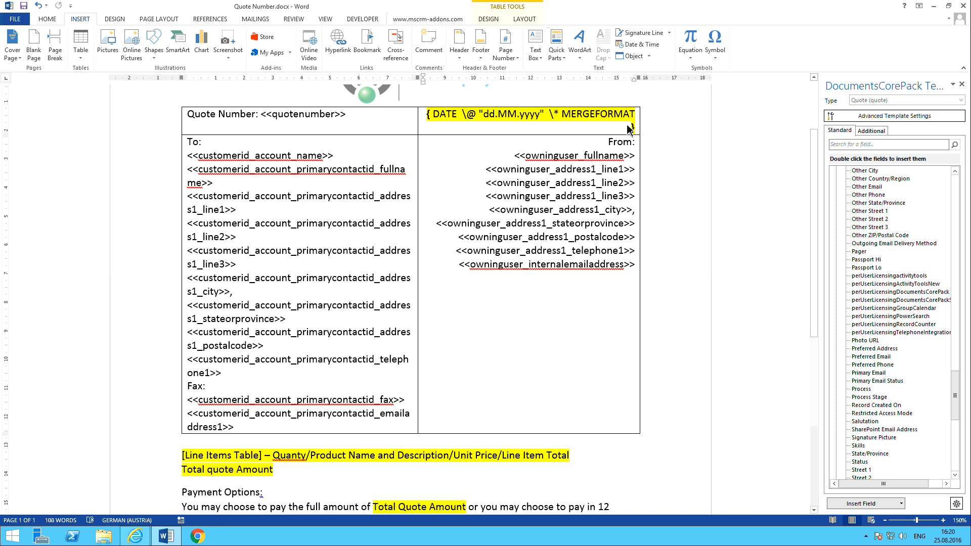
Remove the yellow highlighting from the DATE field beside Quote Number.
left_click_drag(633, 127, 572, 123)
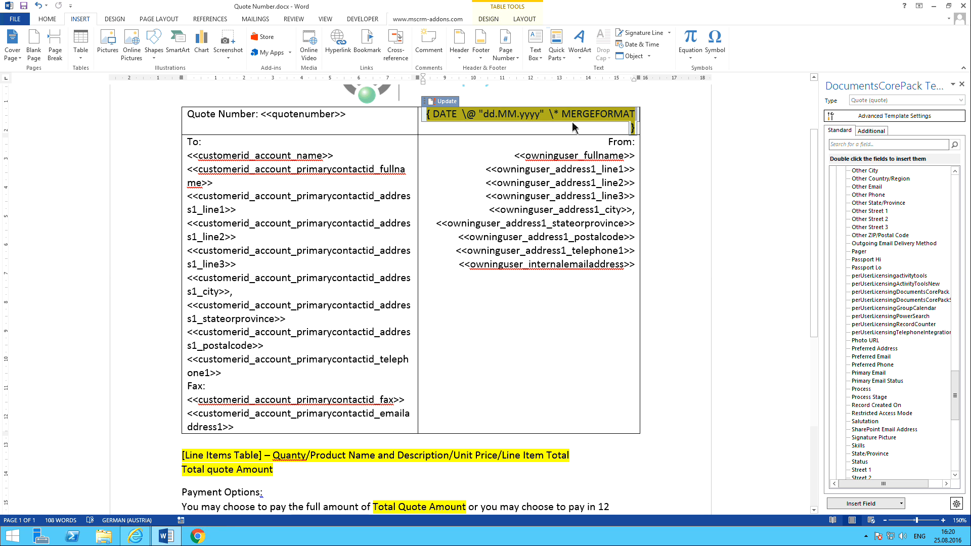
left_click(47, 19)
left_click(181, 52)
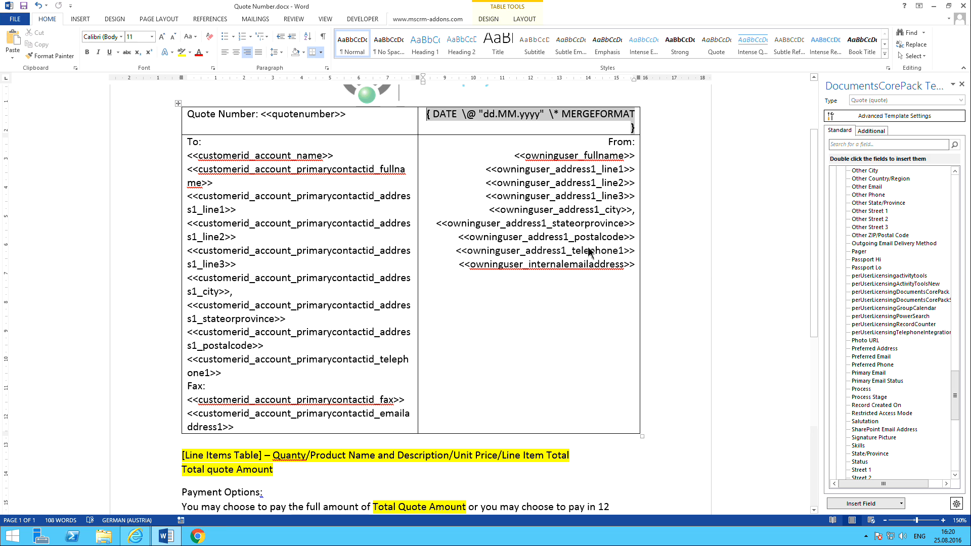
left_click(653, 253)
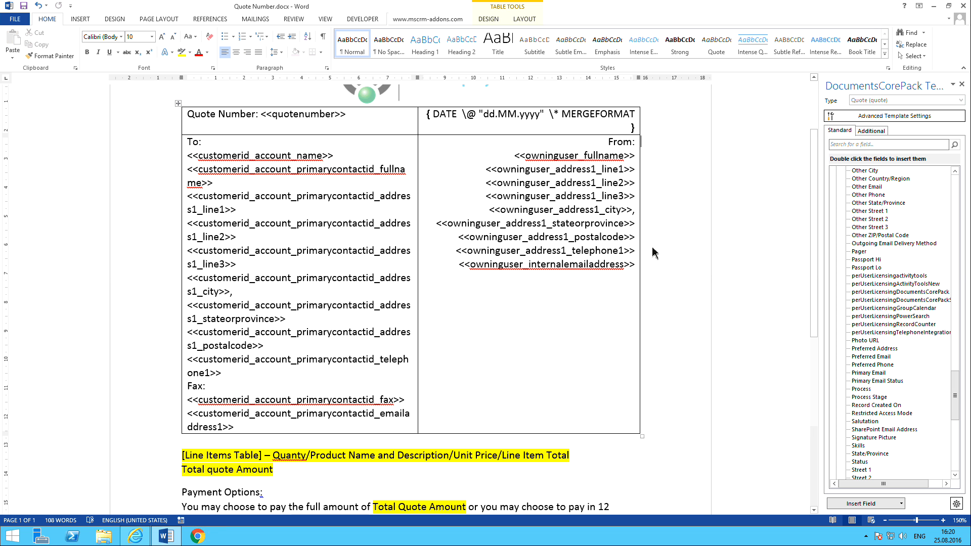
Toggle the field codes off so the date field beside Quote Number displays its result, and review the address table.
key("alt+F9")
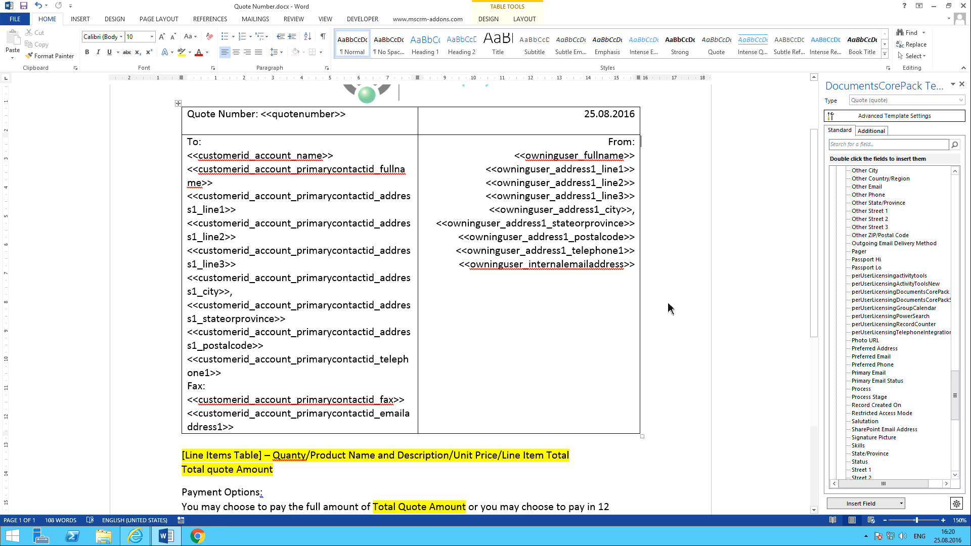
scroll(670, 304, "down", 6)
scroll(672, 299, "up", 5)
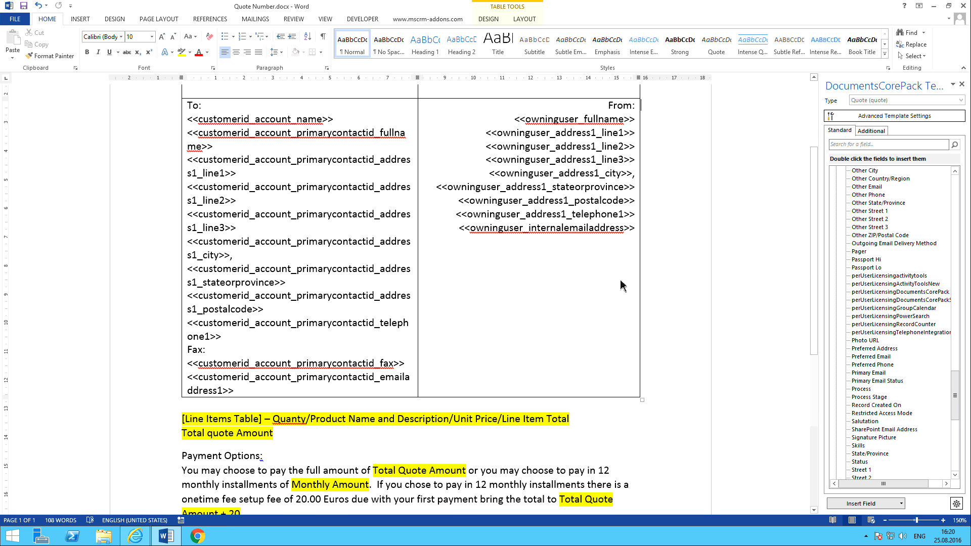
scroll(444, 191, "up", 2)
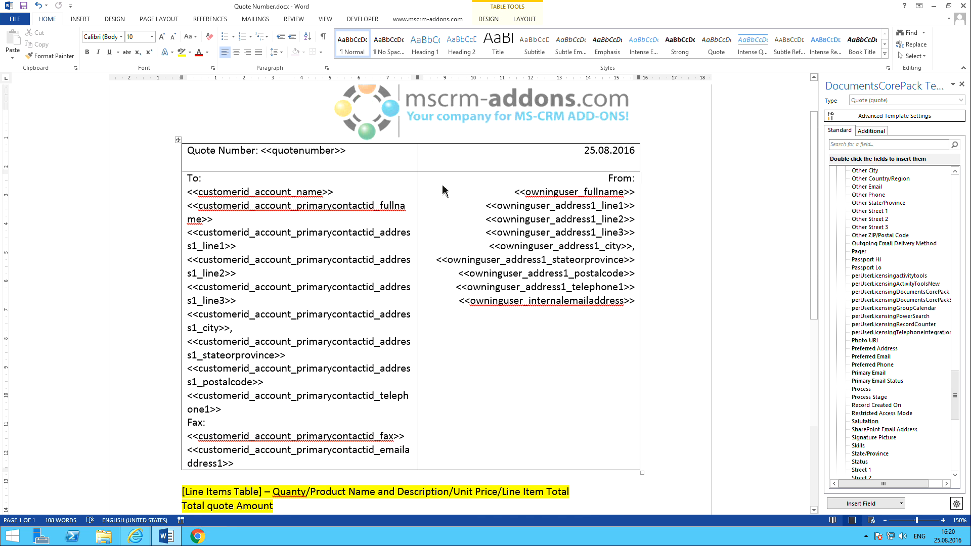
scroll(443, 191, "down", 1)
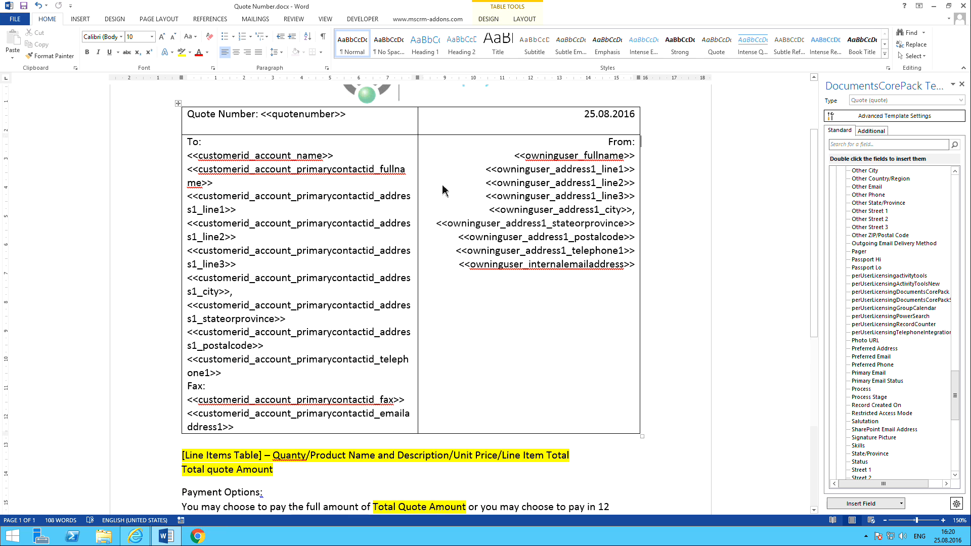
Save the document and narrow the table's "To:" column slightly.
left_click(24, 6)
left_click_drag(419, 131, 411, 131)
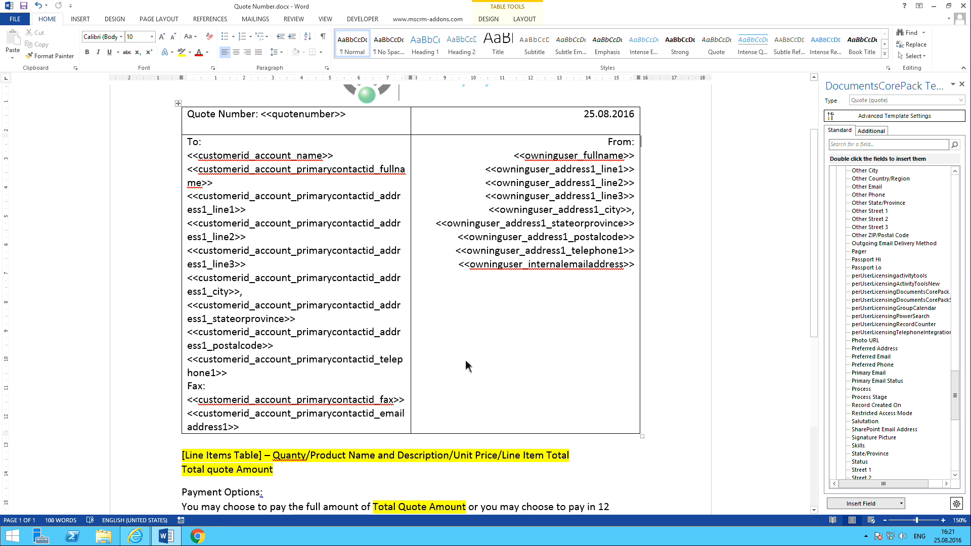
Insert an empty line between the highlighted [Line Items Table] placeholder and the Total quote Amount line.
scroll(441, 353, "down", 3)
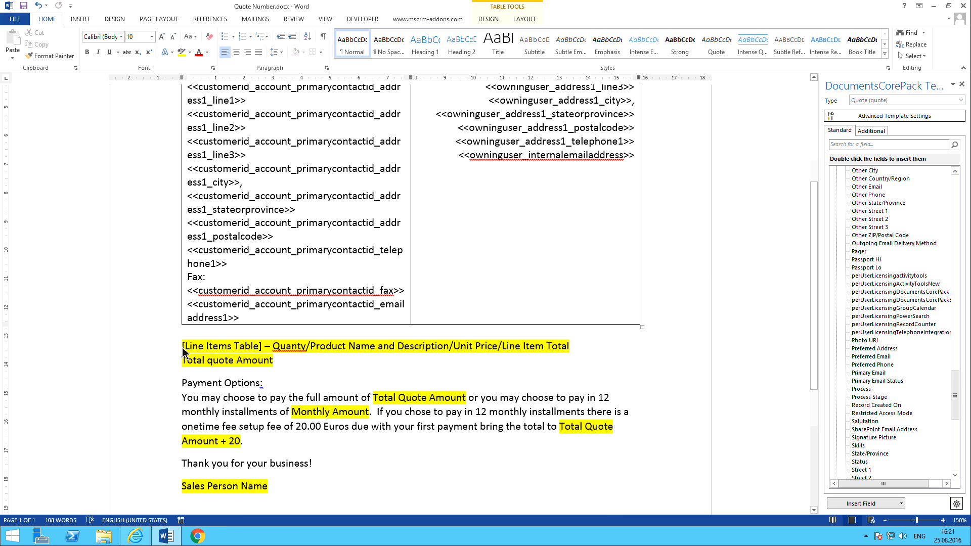
left_click_drag(184, 350, 572, 350)
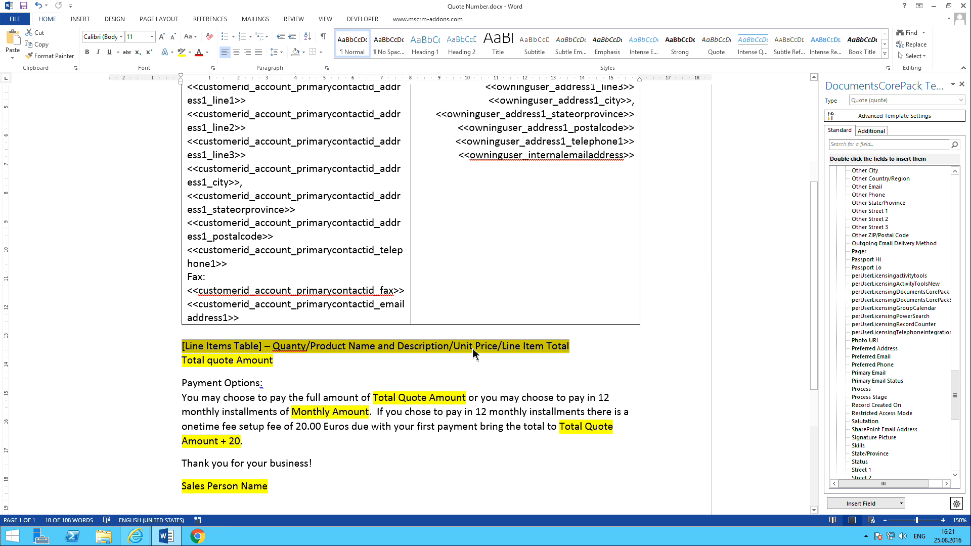
left_click(577, 351)
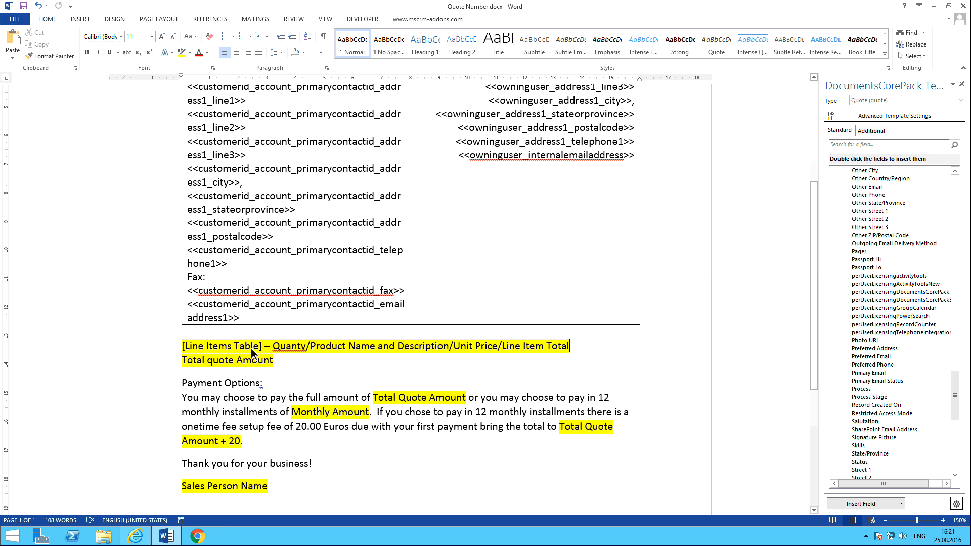
left_click(286, 349)
key("Return")
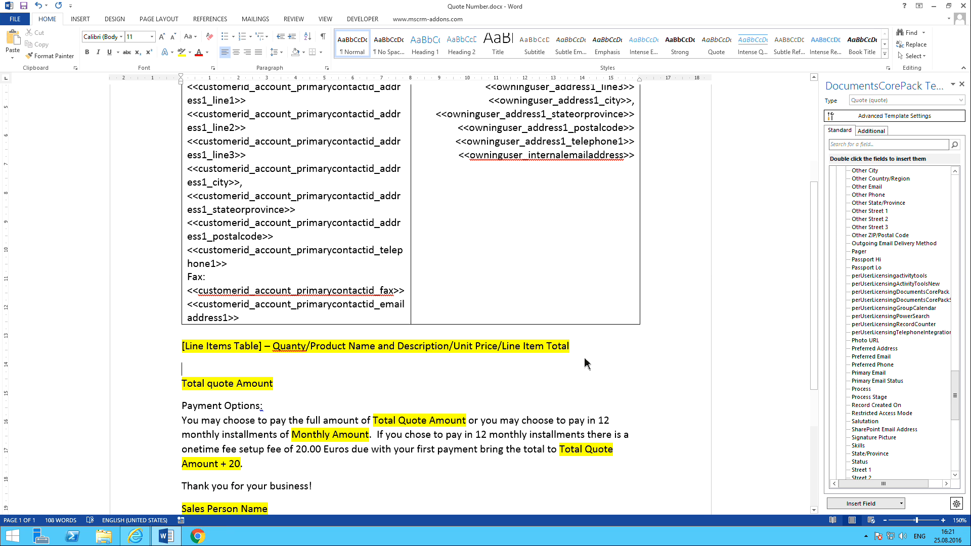
key("BackSpace")
key("Return")
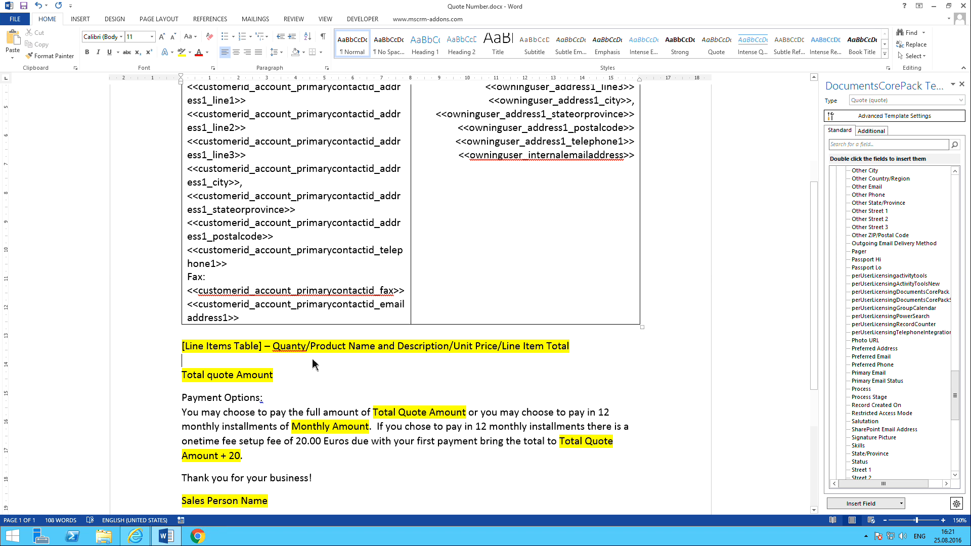
Switch to Dynamics CRM and examine the Bikes and Equipment quote, its TX40 Mountain-Standard, Men quote product and the linked product record.
left_click(152, 537)
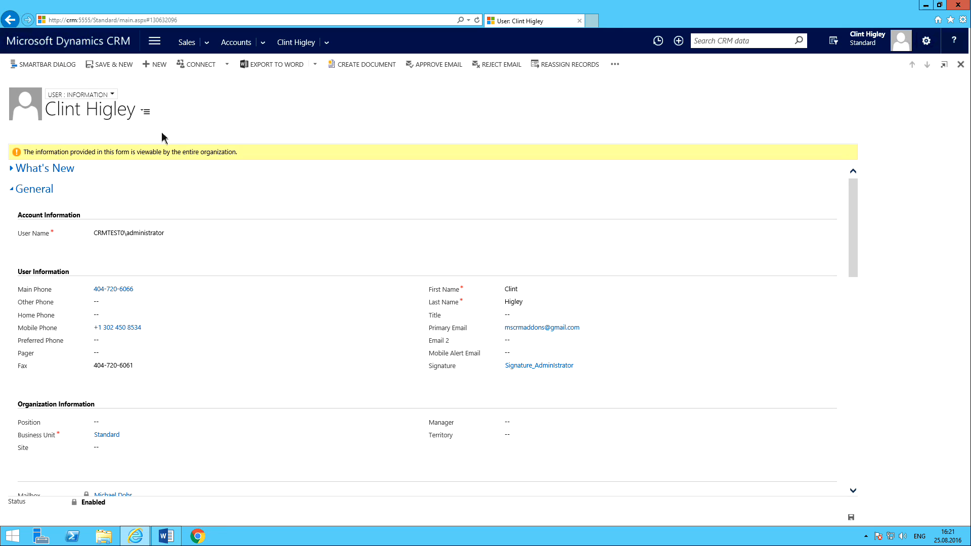
left_click(10, 20)
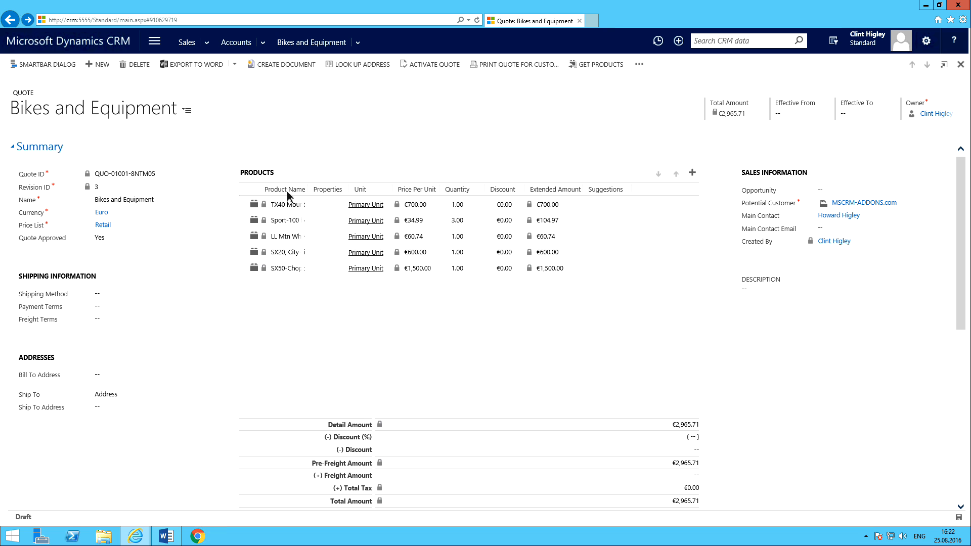
double_click(319, 209)
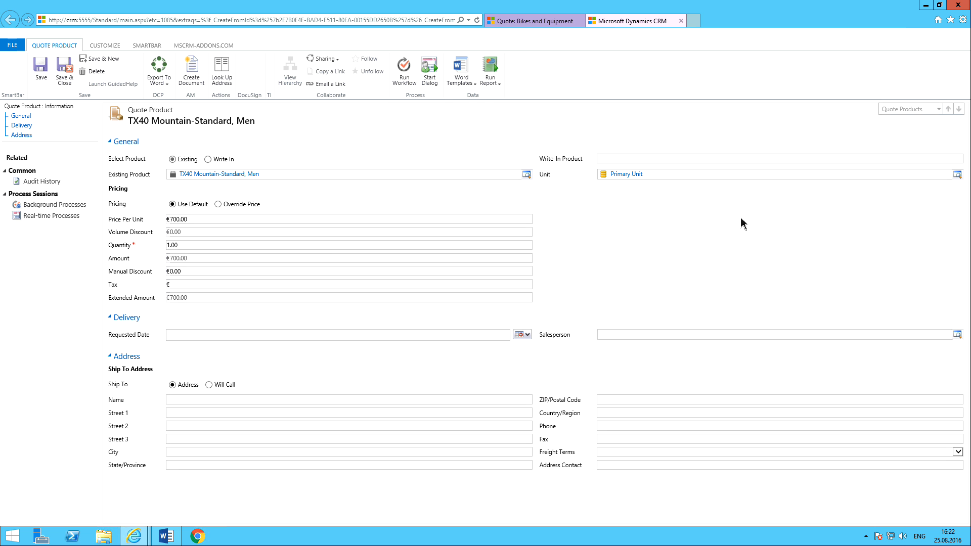
left_click(220, 175)
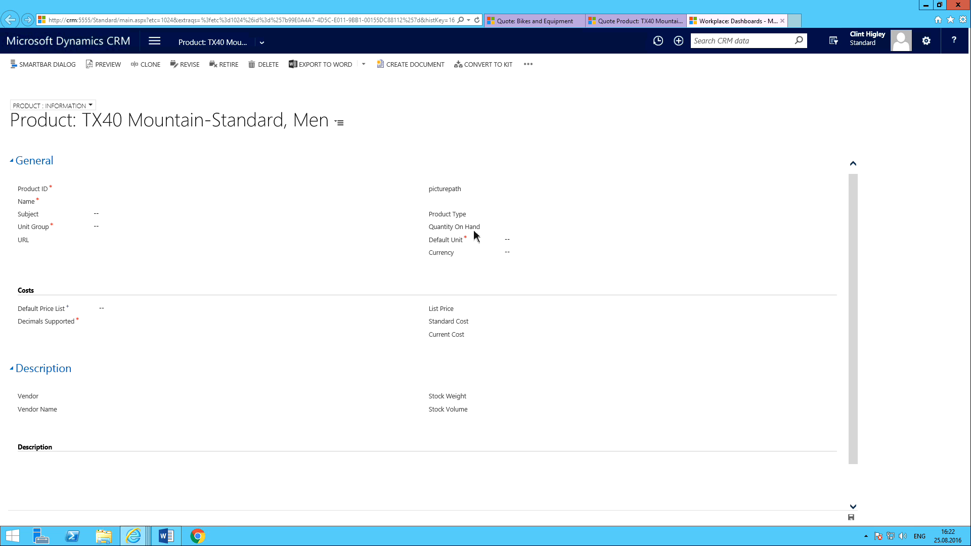
left_click(547, 22)
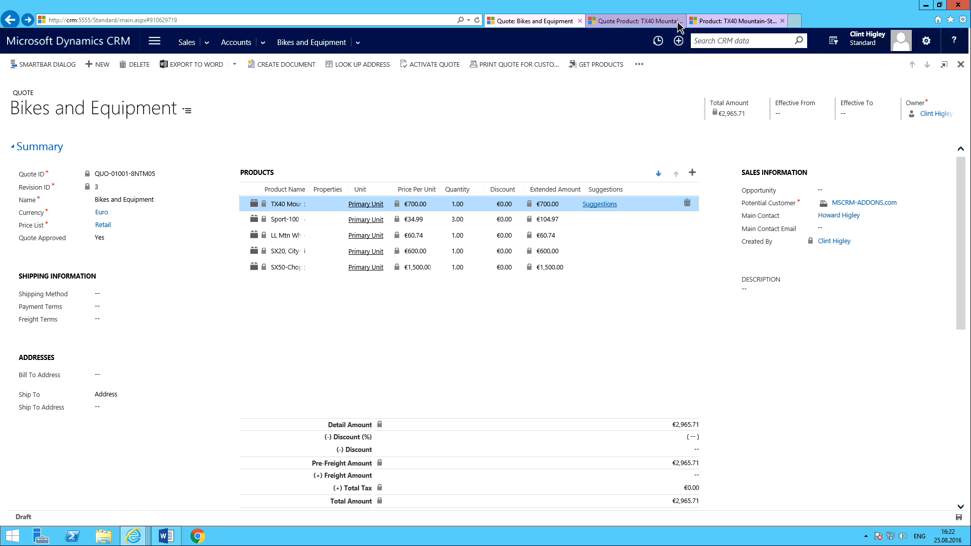
left_click(655, 26)
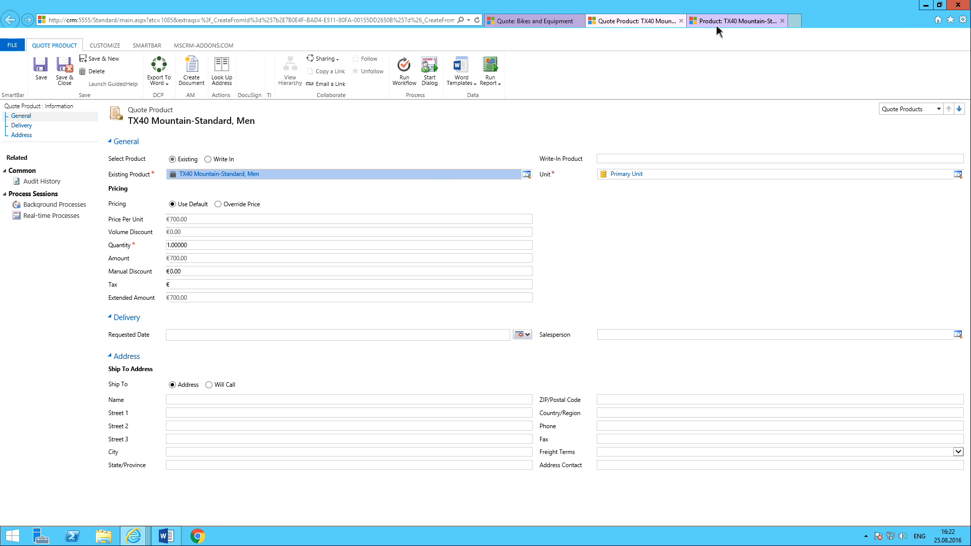
left_click(718, 21)
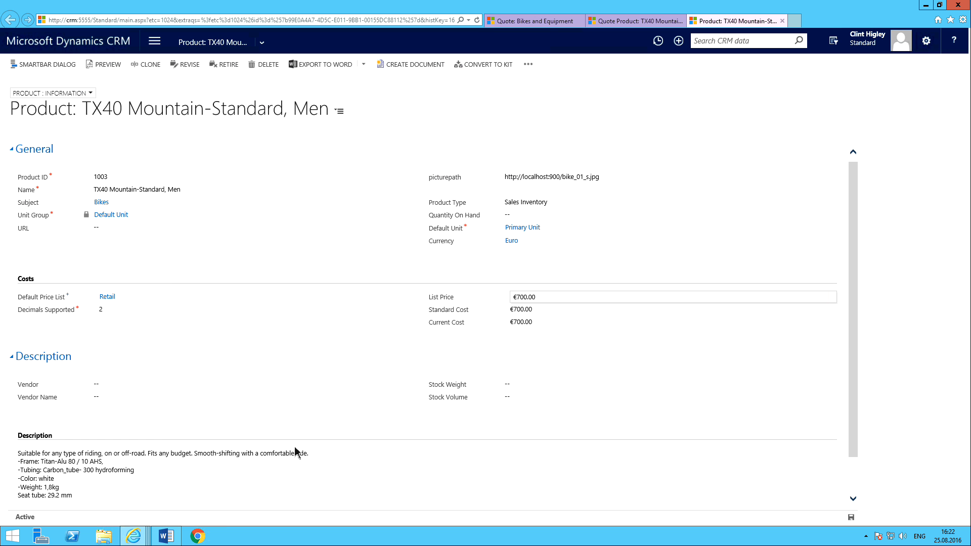
Switch back to Word, add the predefined Quote Products relationship to the template and expand its related Product fields.
left_click(172, 538)
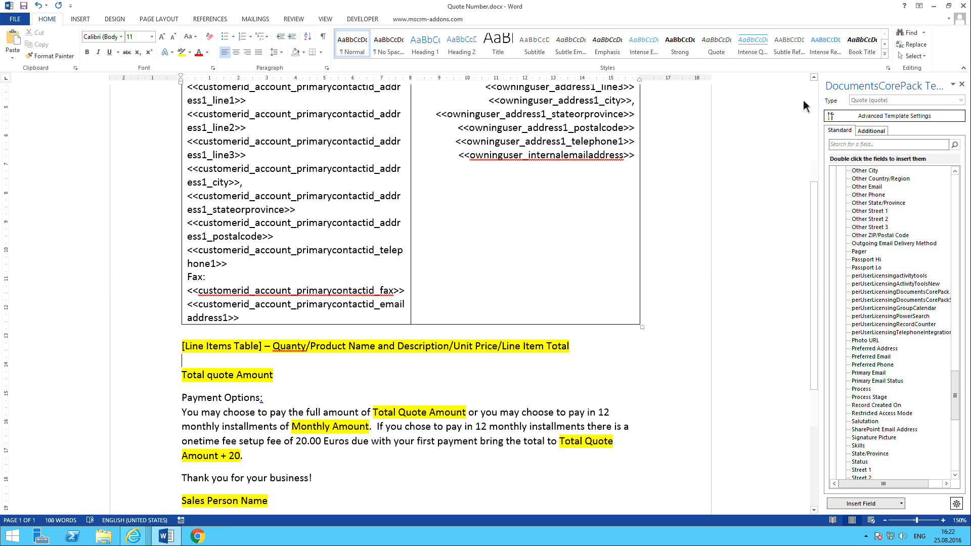
left_click(880, 133)
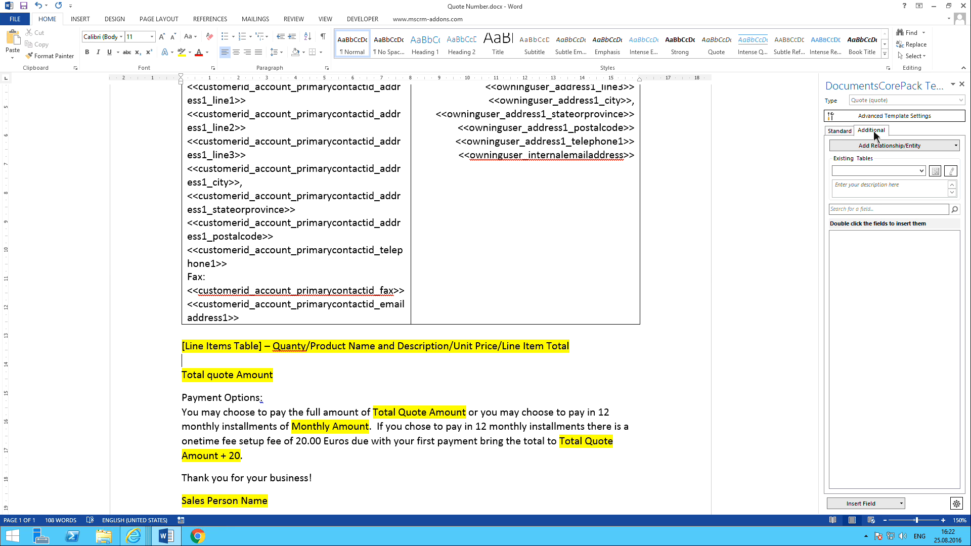
left_click(957, 146)
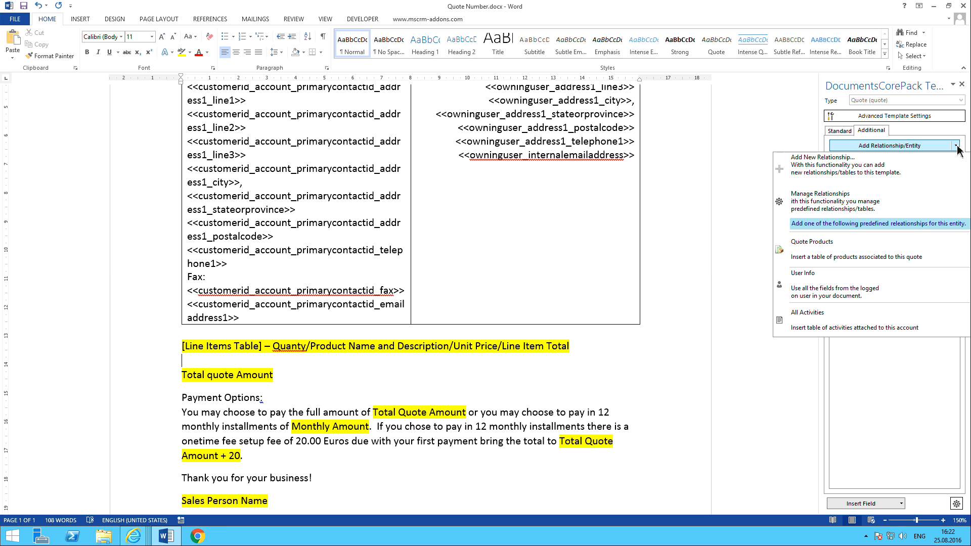
left_click(830, 255)
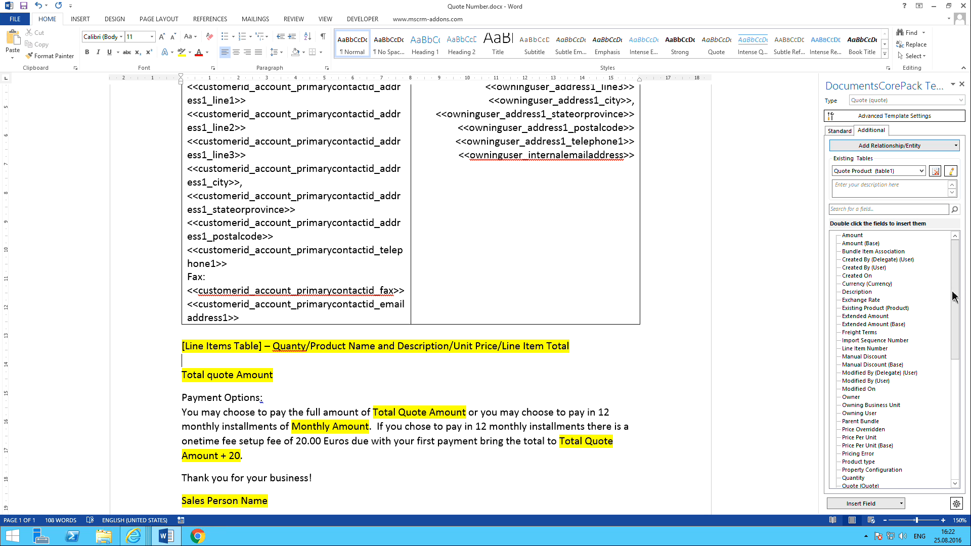
left_click_drag(956, 303, 957, 431)
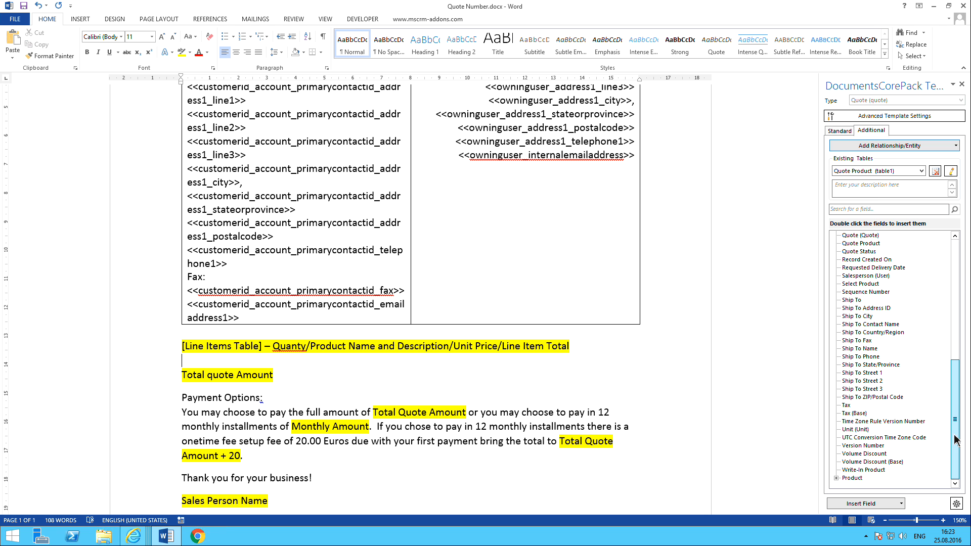
left_click(839, 478)
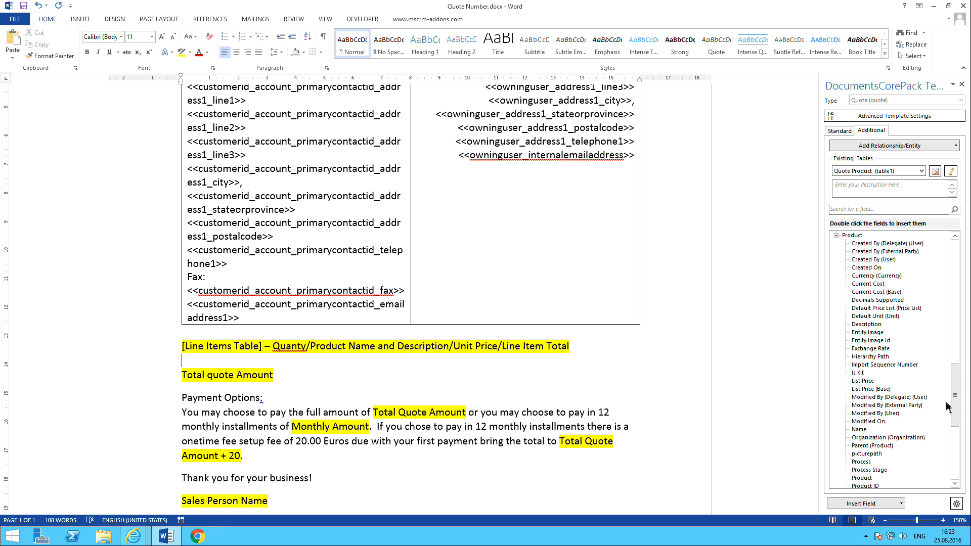
left_click_drag(956, 394, 955, 380)
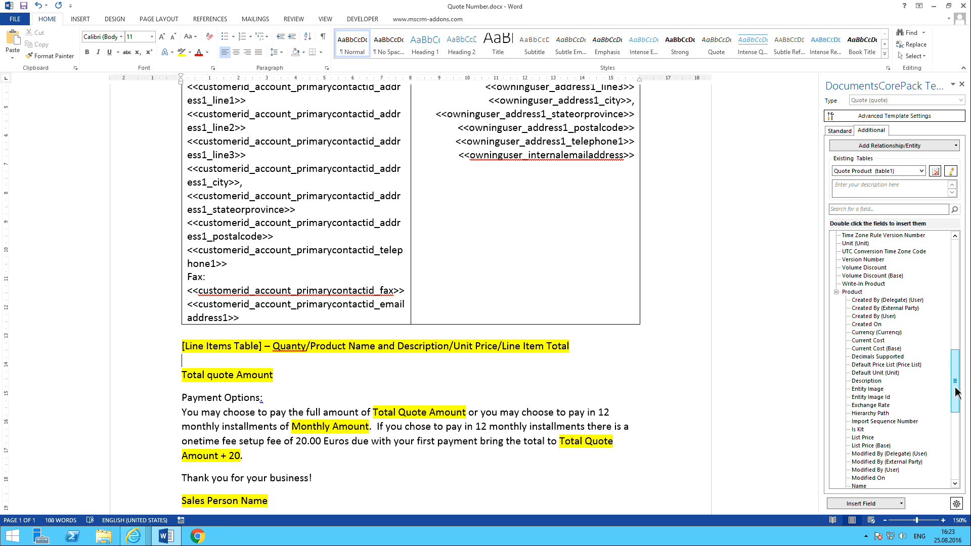
Insert the Quantity field as a new table with a row per related record, a split header, a footer and four columns.
left_click_drag(957, 399, 950, 319)
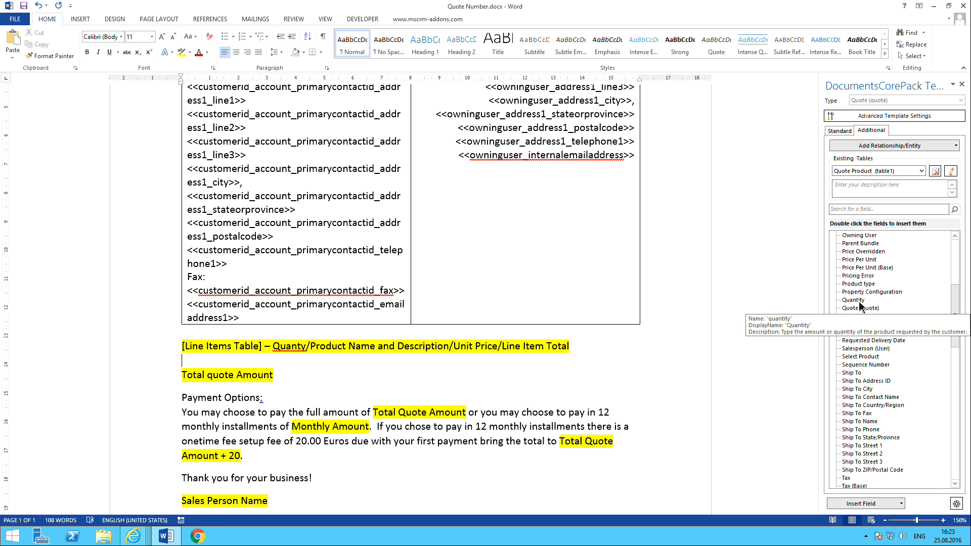
double_click(860, 301)
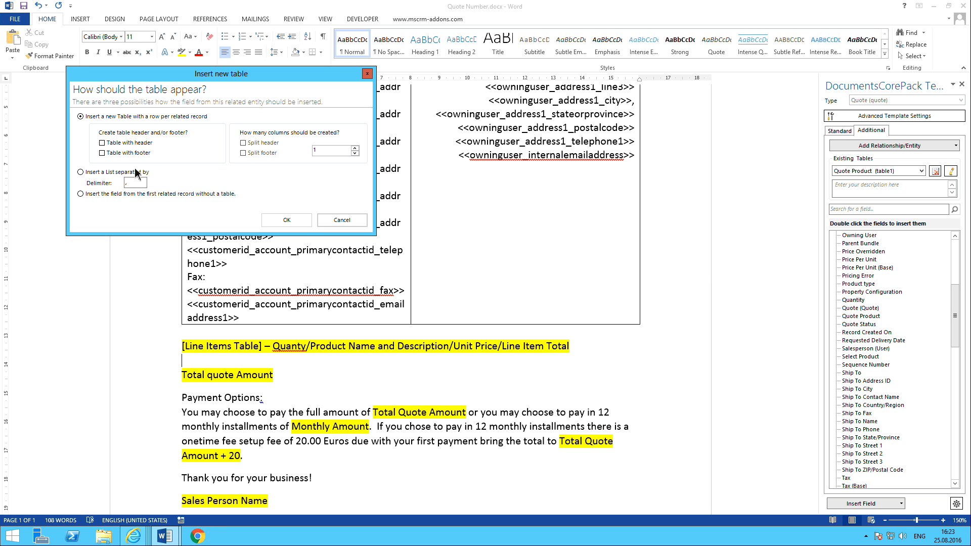
left_click(103, 144)
left_click(103, 153)
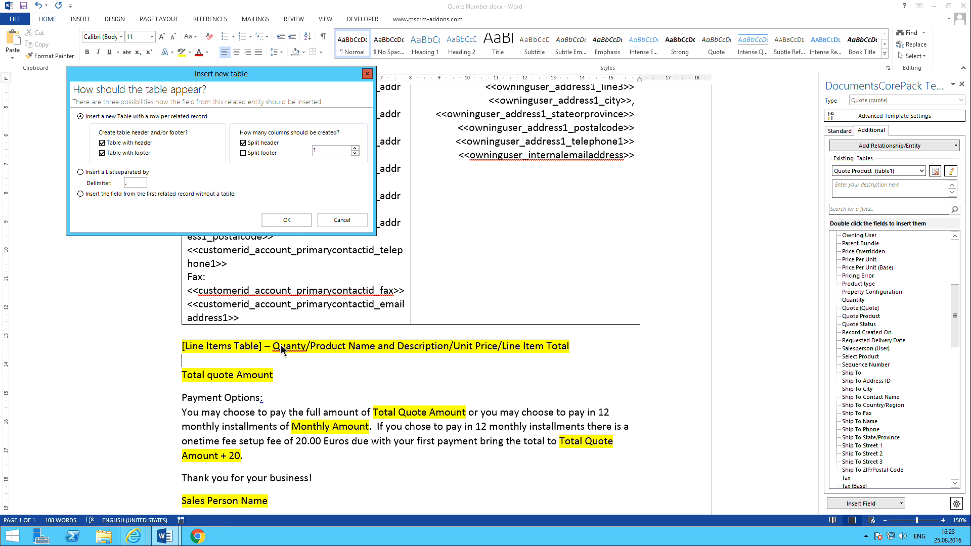
left_click(355, 148)
left_click(297, 224)
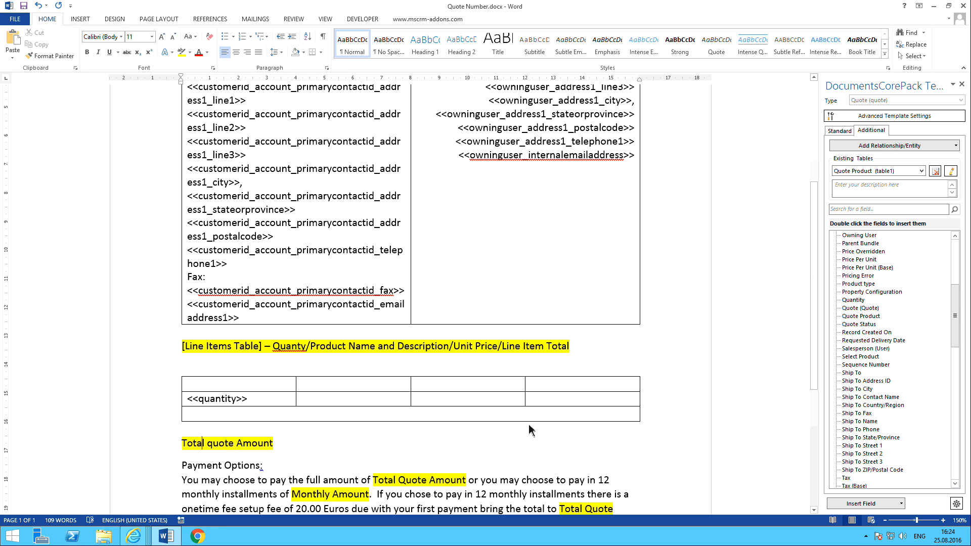
Label the line items table's header cells Quantity, Product Name, Unit Price and Total.
left_click(236, 384)
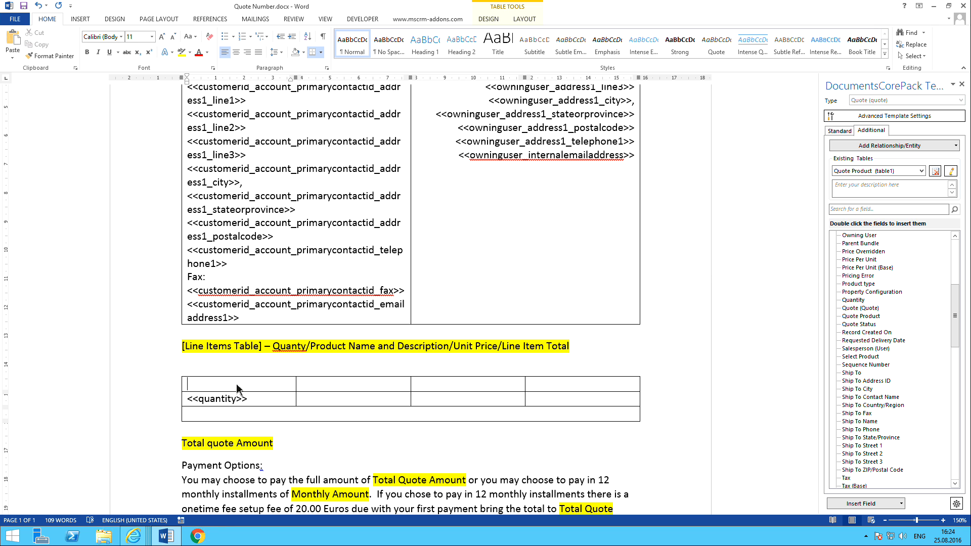
type("Quan")
type("Prod")
type("uct Name")
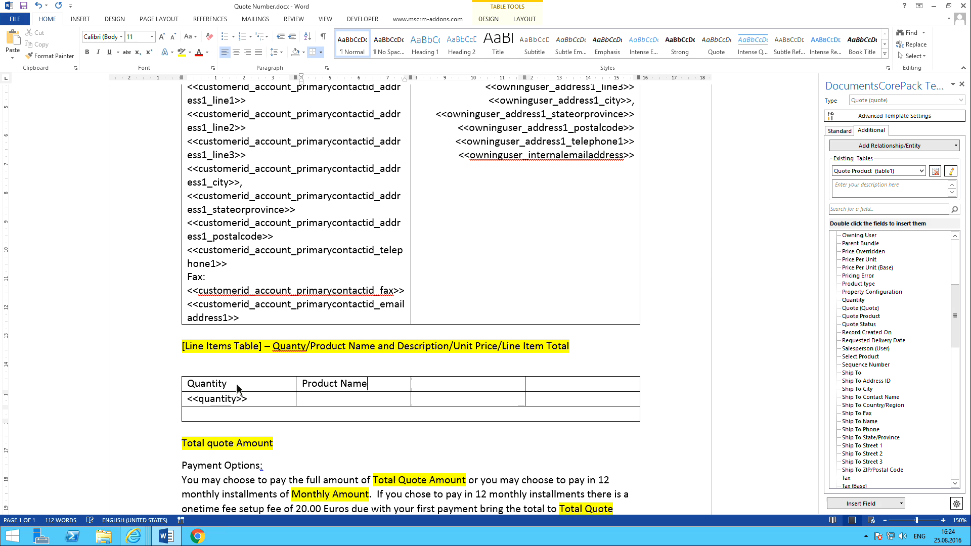
key("Tab")
type("Unit Price")
key("Tab")
type("Toal")
key("BackSpace")
type("tal")
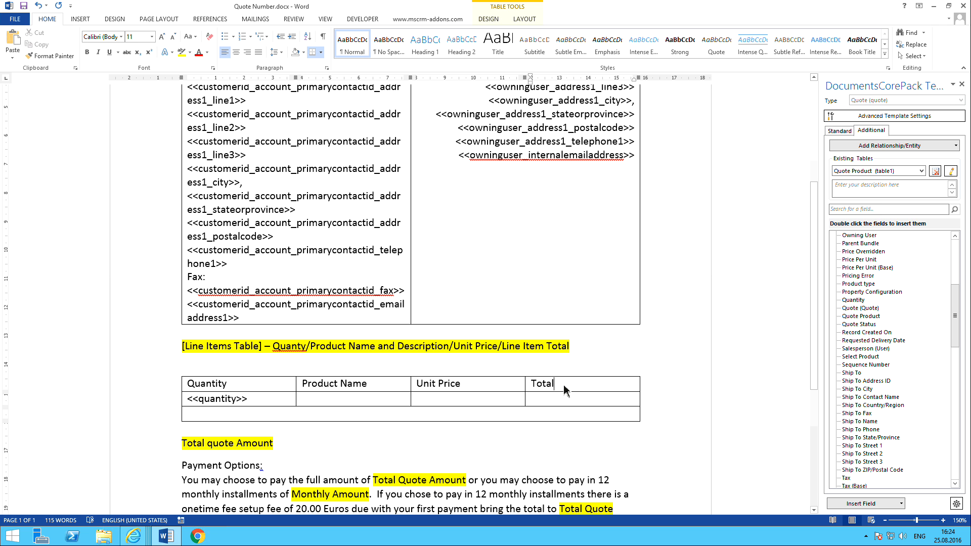
Insert the related product's Name field in the cell below the Product Name header.
left_click(339, 403)
left_click_drag(960, 324, 956, 416)
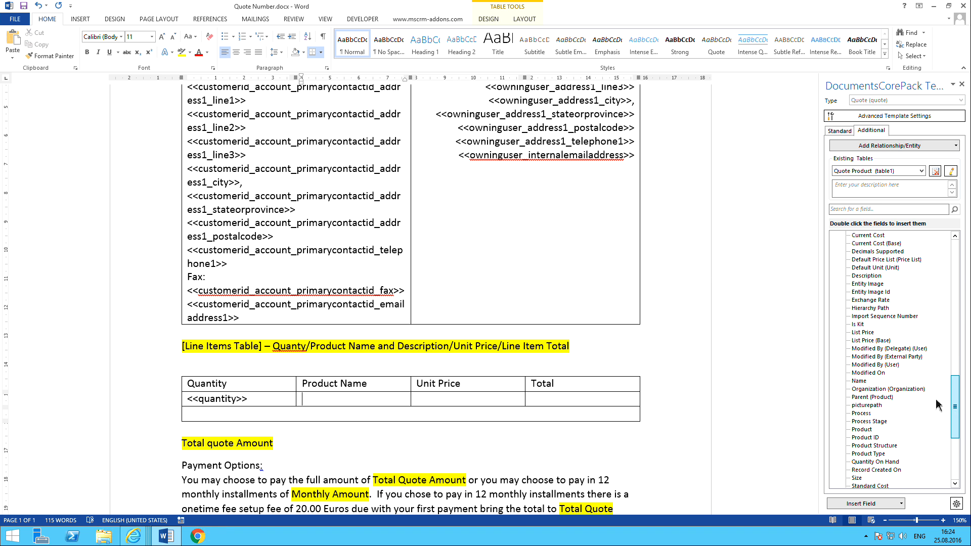
double_click(860, 382)
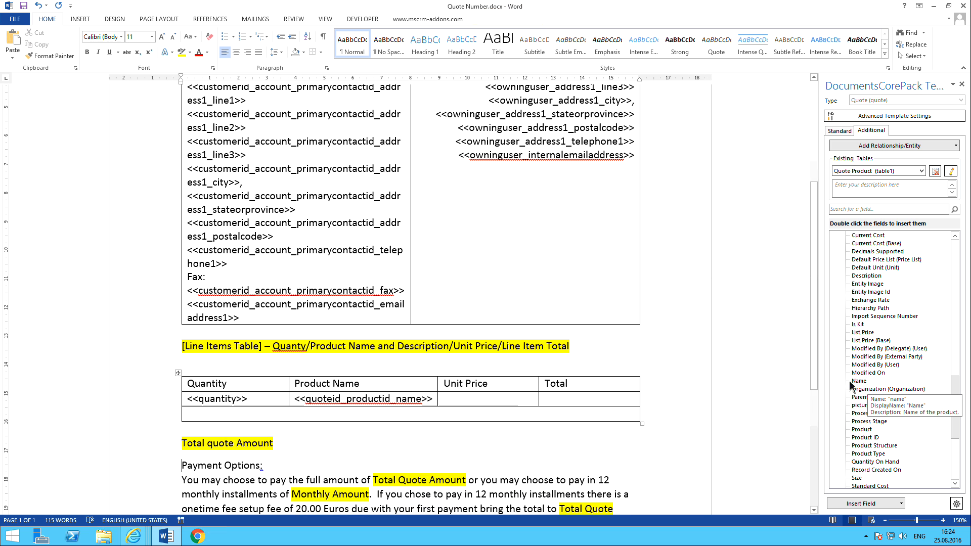
Insert the related product's Description field on a new line beneath its Name field in the line items table.
left_click(436, 405)
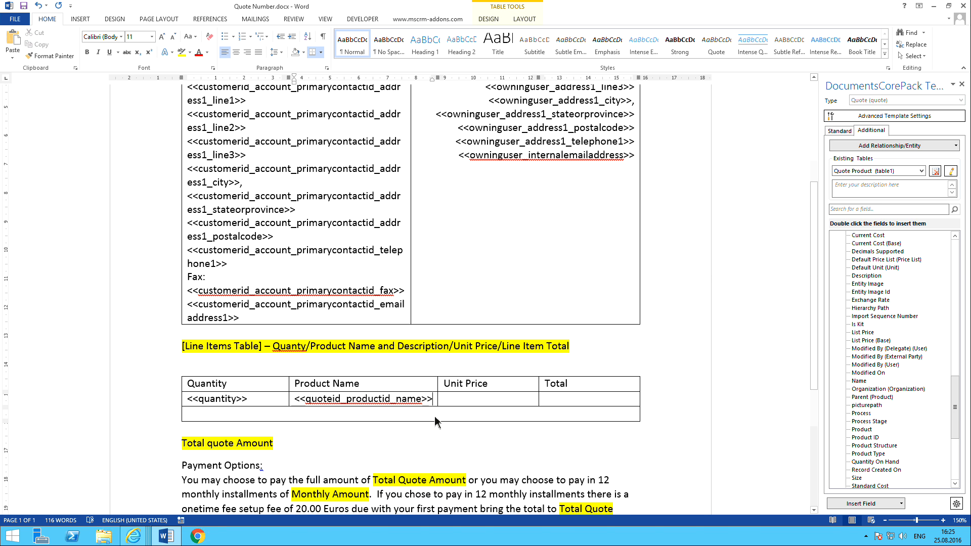
key("Return")
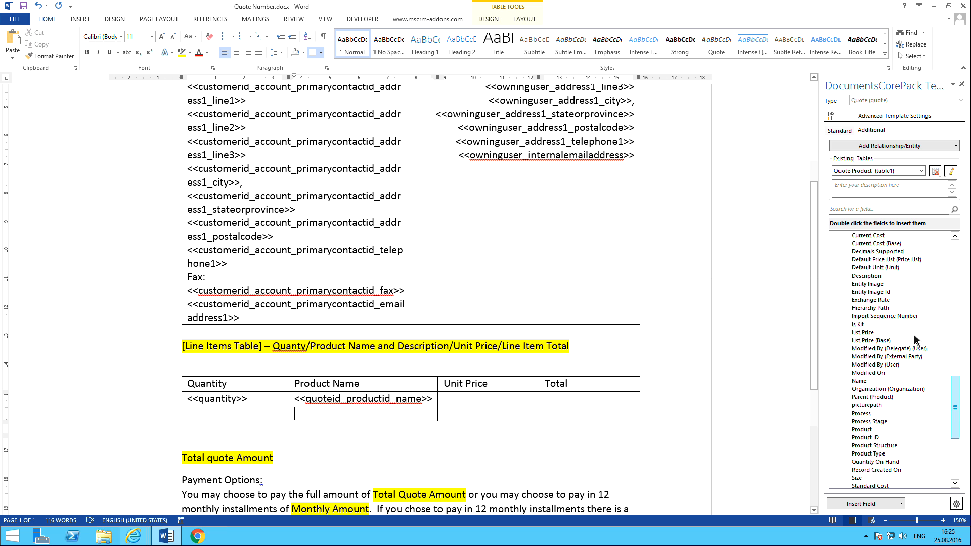
double_click(867, 276)
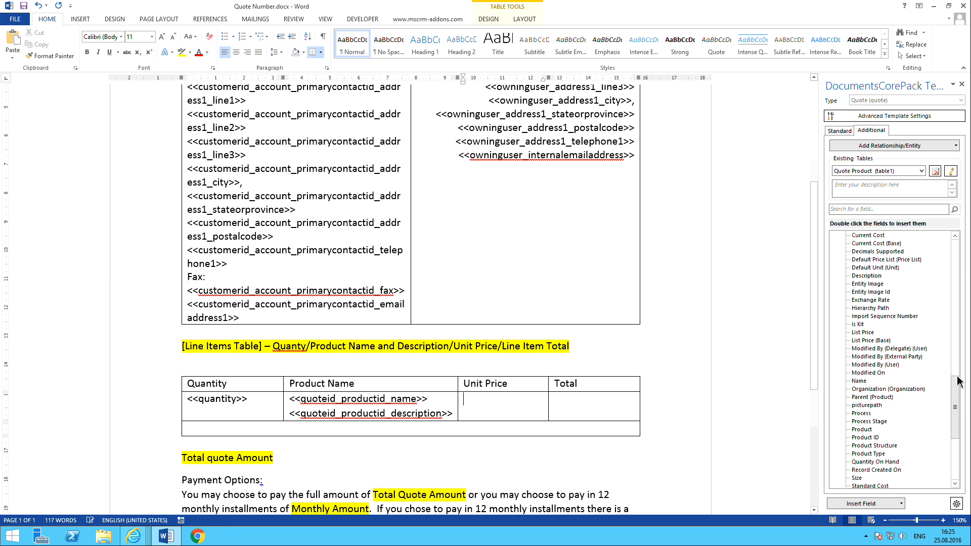
Insert the Price Per Unit field in the cell under Unit Price and the Extended Amount field under Total.
left_click_drag(957, 393, 932, 310)
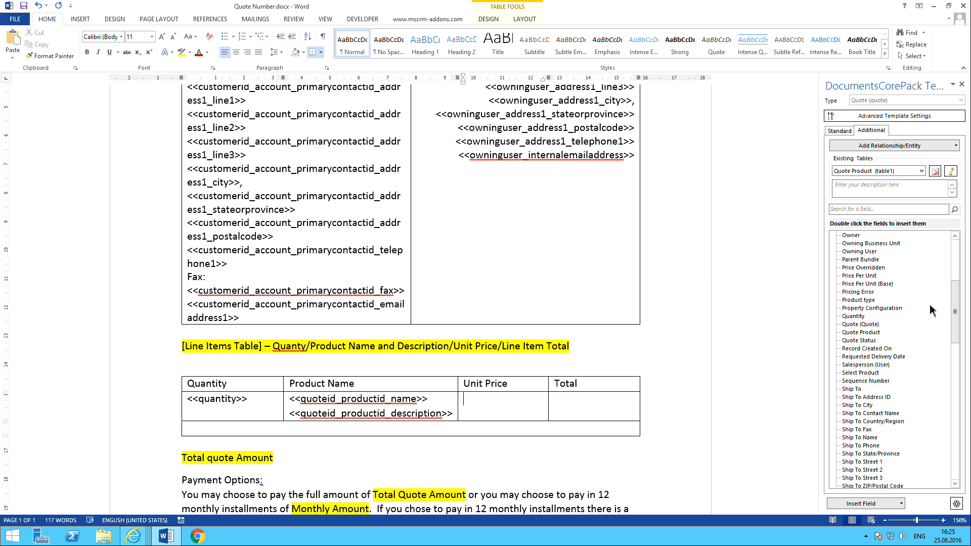
double_click(859, 276)
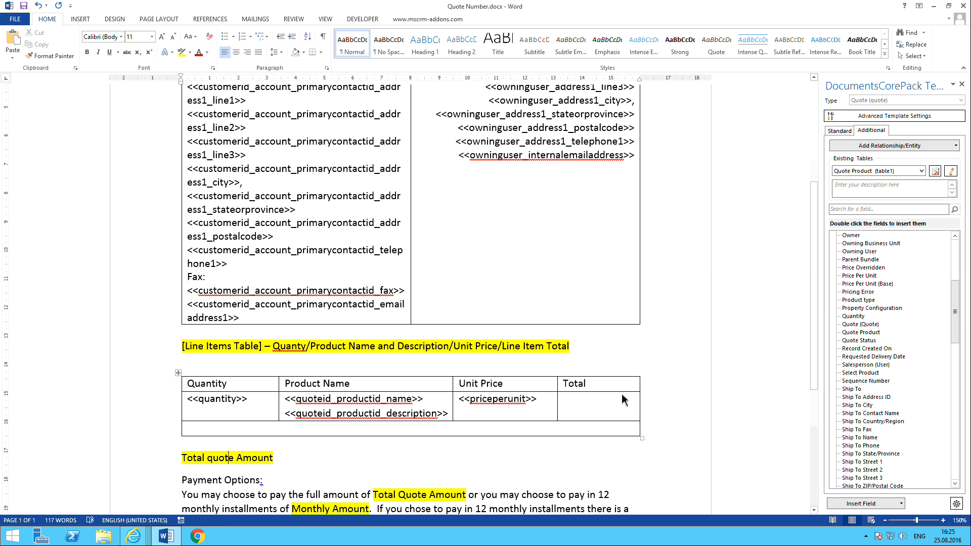
left_click(600, 410)
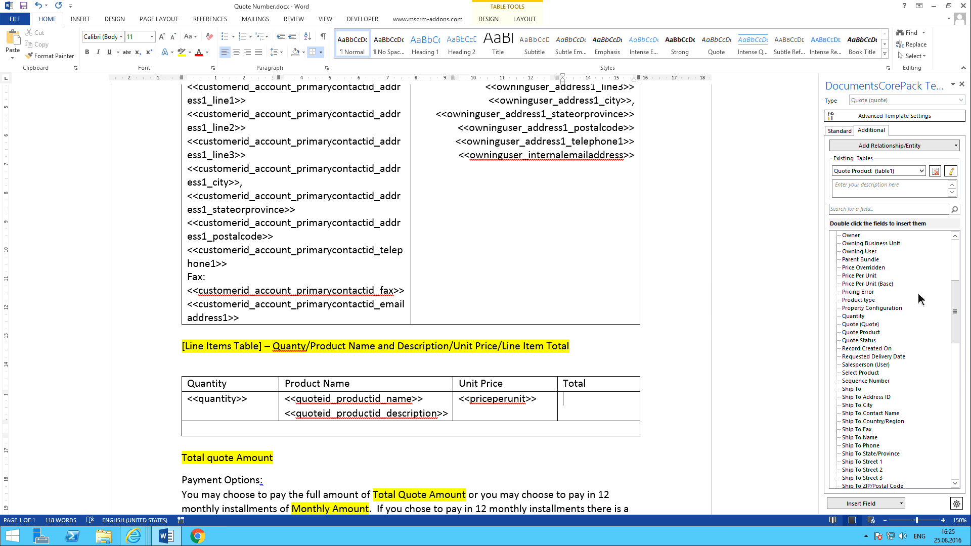
left_click_drag(956, 318, 951, 291)
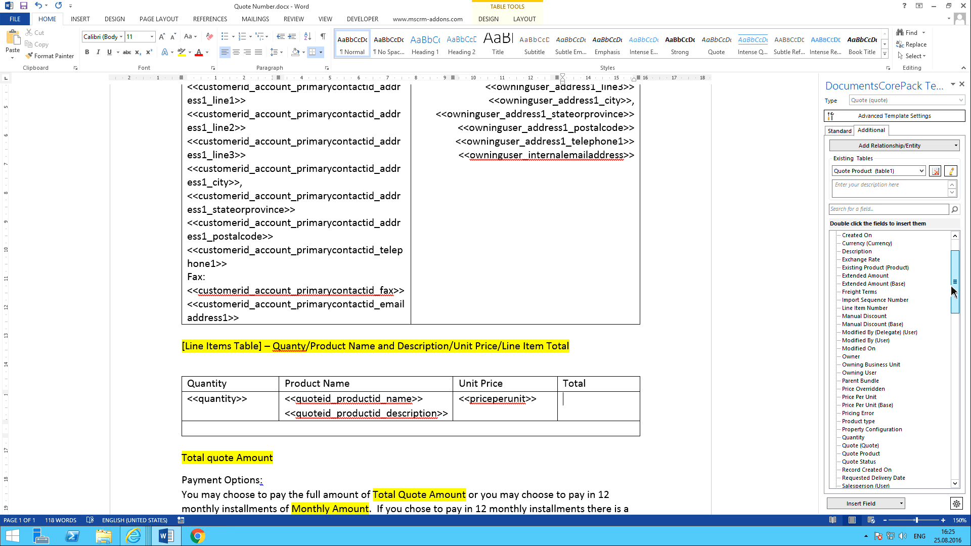
double_click(866, 275)
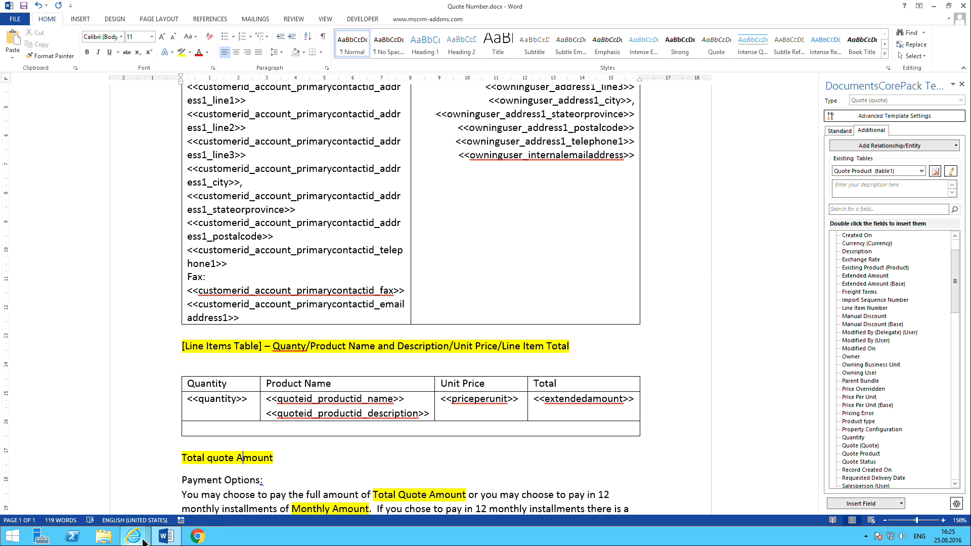
Switch to the CRM quote in the browser to review its product lines and totals, and return to Word.
mouse_move(143, 542)
left_click(83, 498)
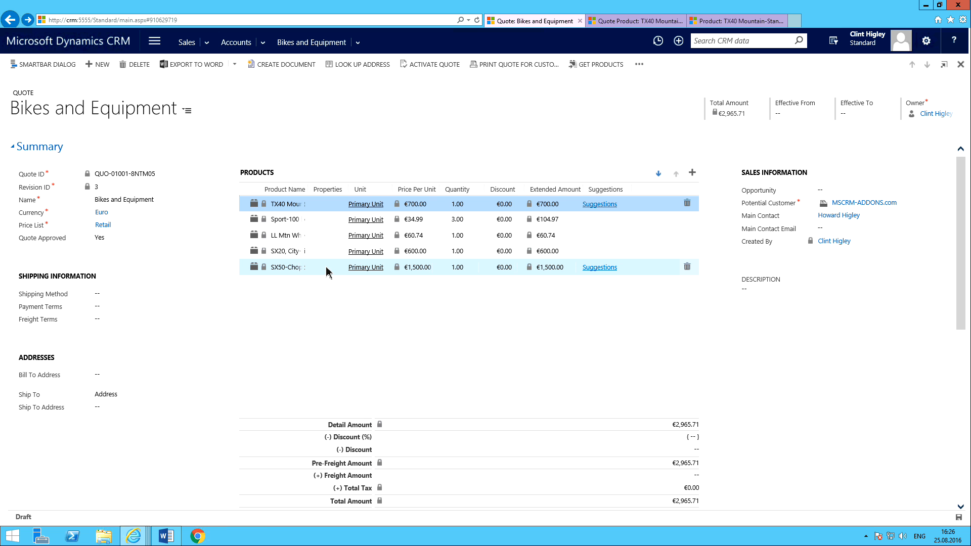
left_click(169, 541)
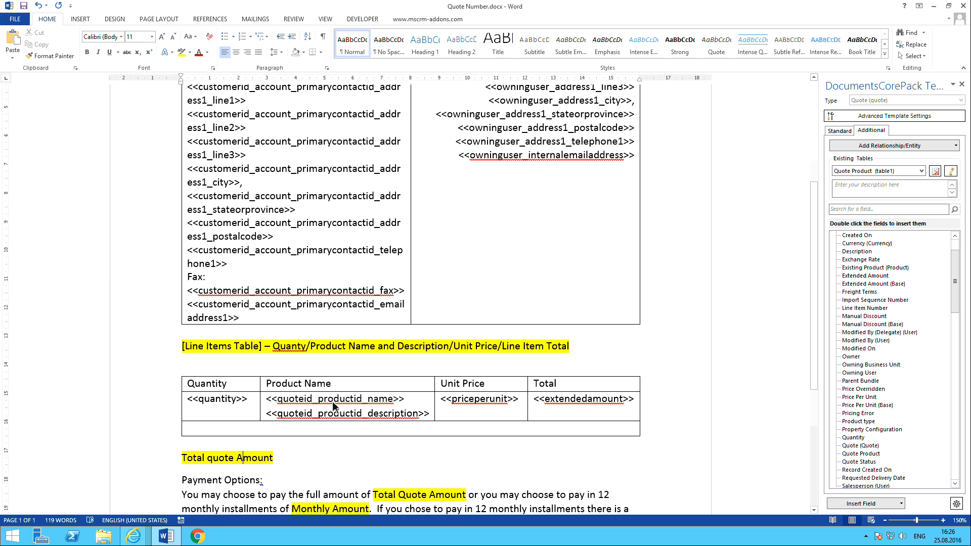
Enter "Total Amount:" in the line items table's footer row, followed by a space and the quote's Total Amount field.
left_click(542, 430)
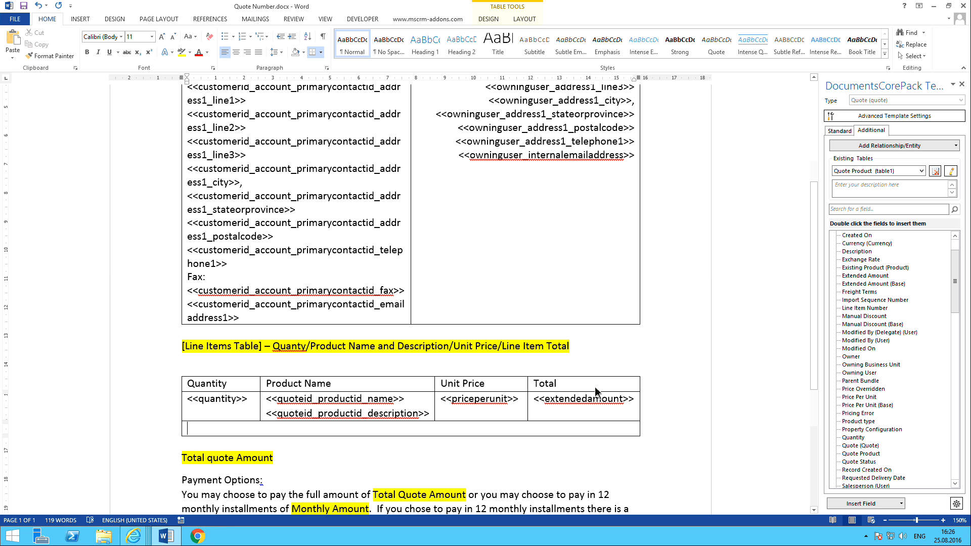
type("Total")
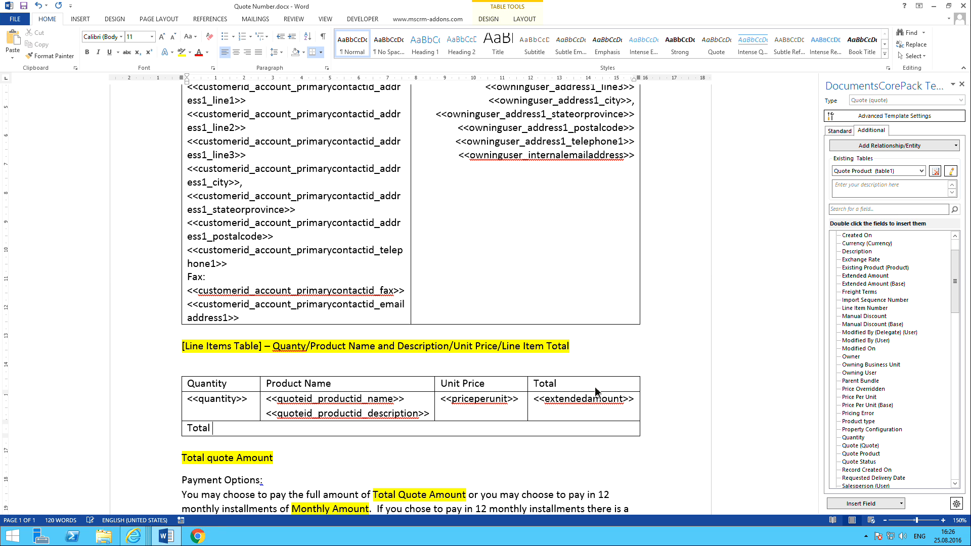
type(" Amount:")
left_click(845, 132)
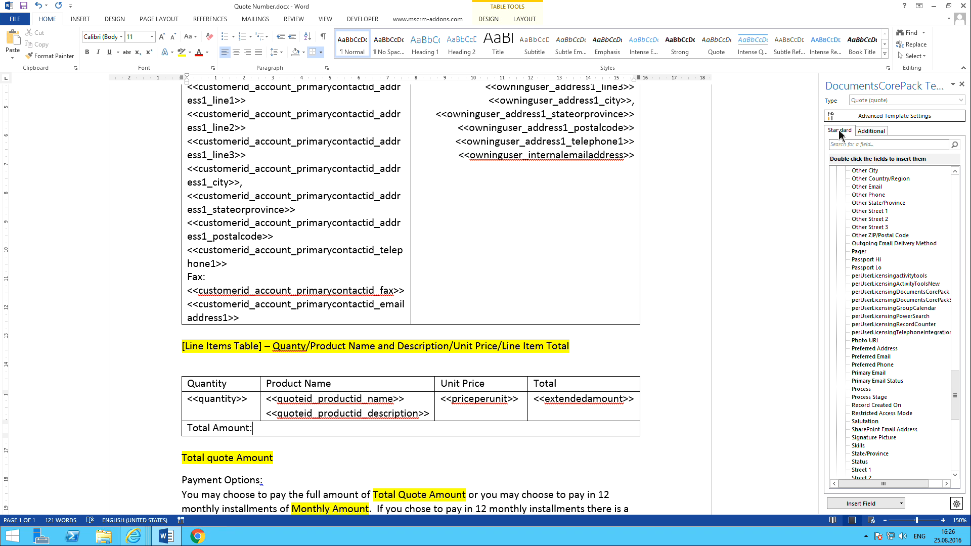
left_click_drag(955, 392, 947, 276)
left_click(839, 373)
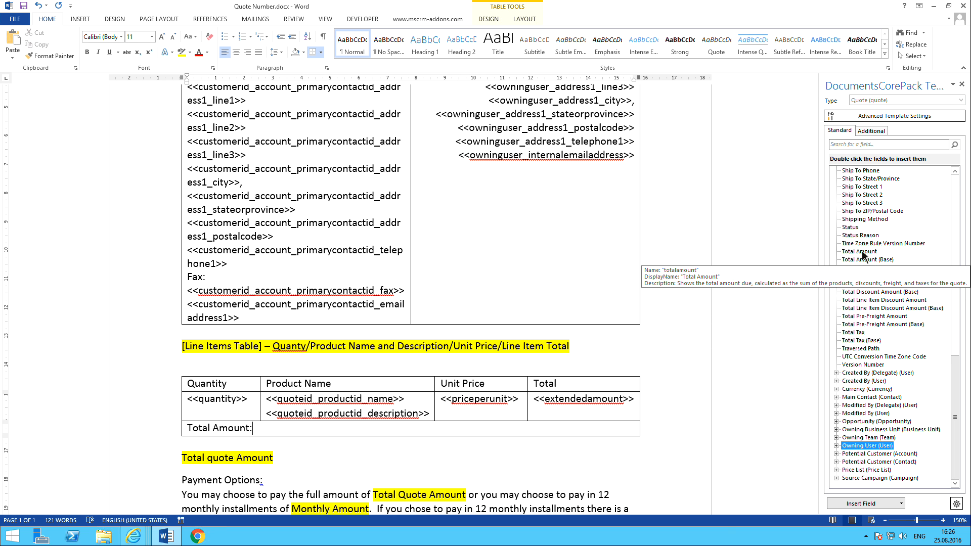
left_click(867, 252)
double_click(865, 252)
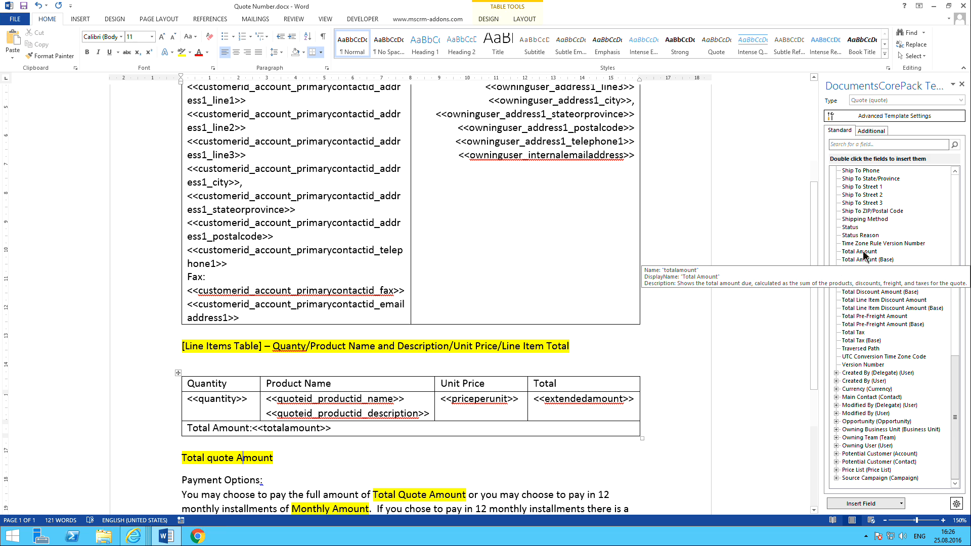
left_click(255, 429)
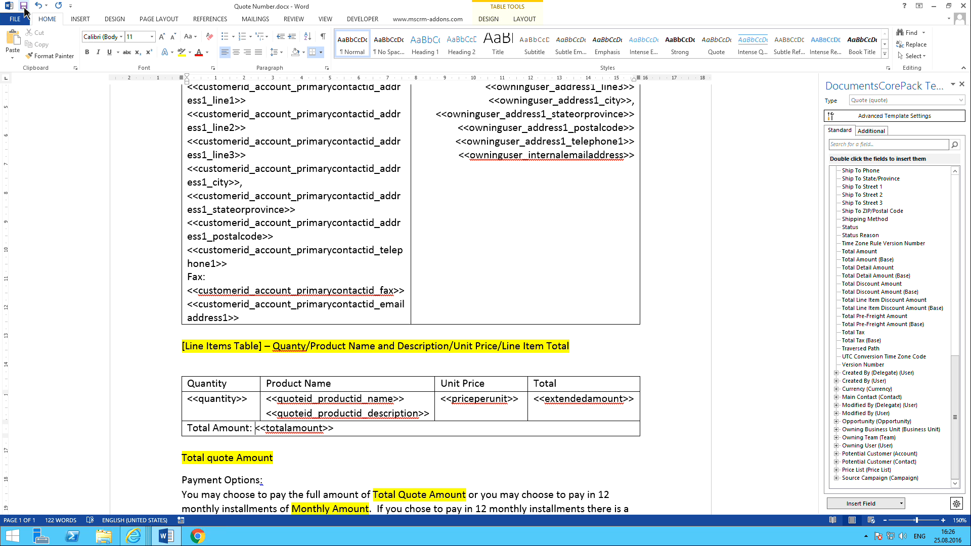
Delete the highlighted Total quote Amount placeholder below the line items table.
scroll(381, 334, "down", 2)
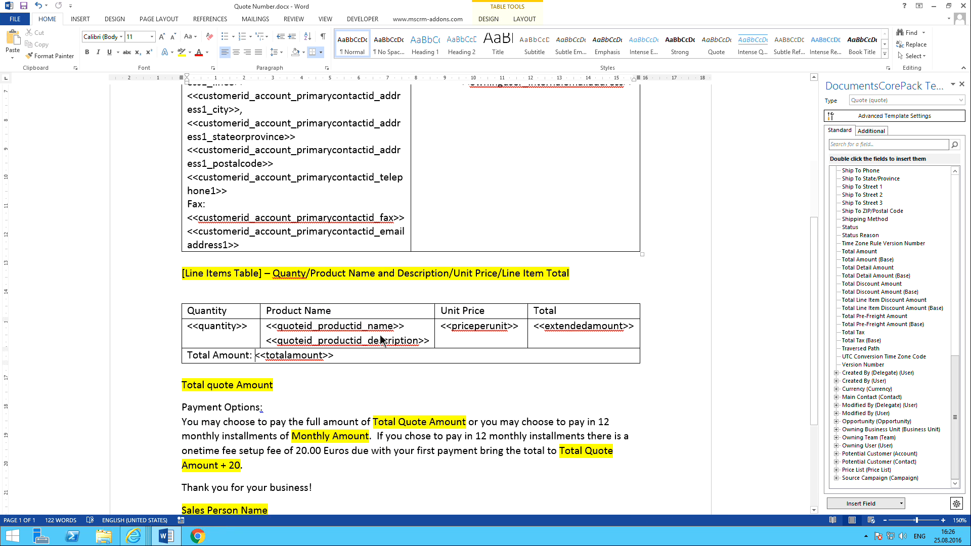
scroll(381, 340, "down", 1)
left_click(253, 349)
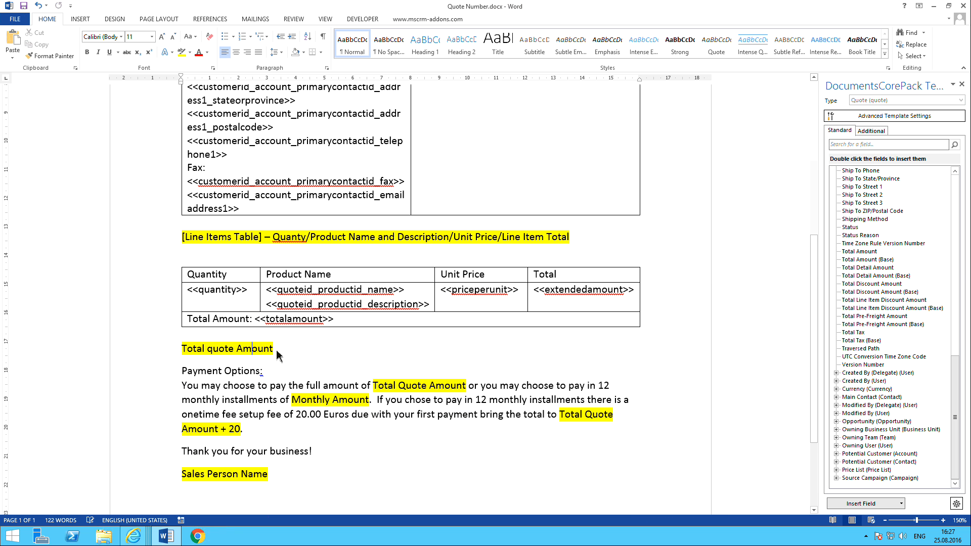
double_click(251, 349)
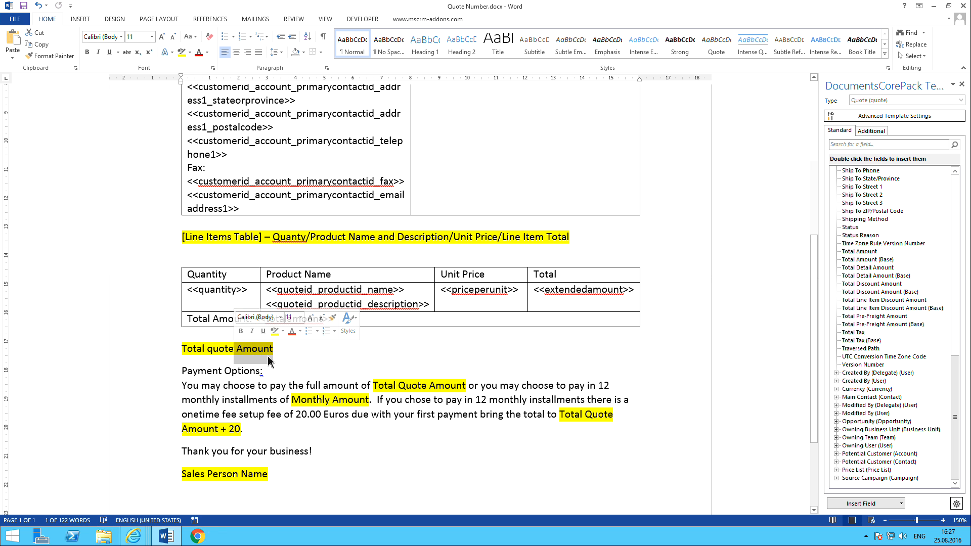
left_click_drag(275, 354, 194, 354)
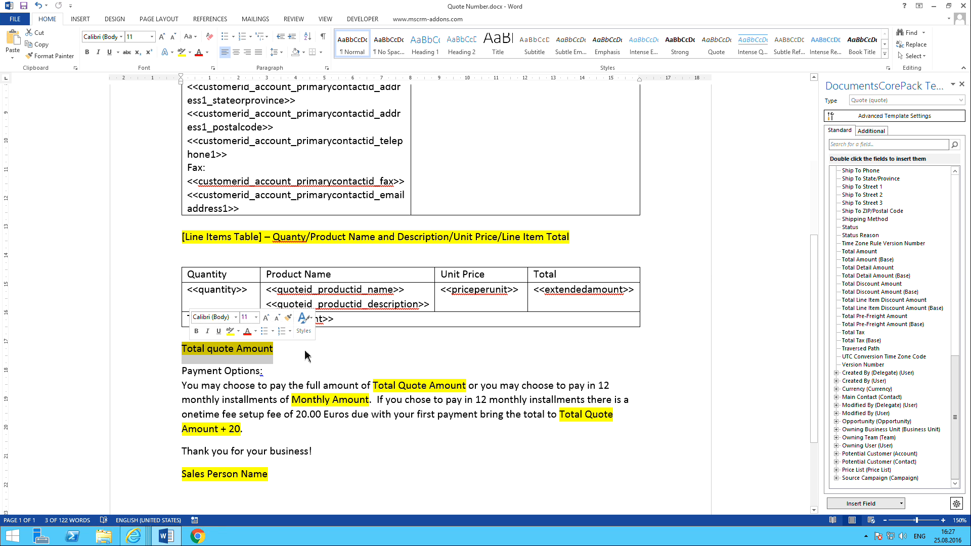
key("Delete")
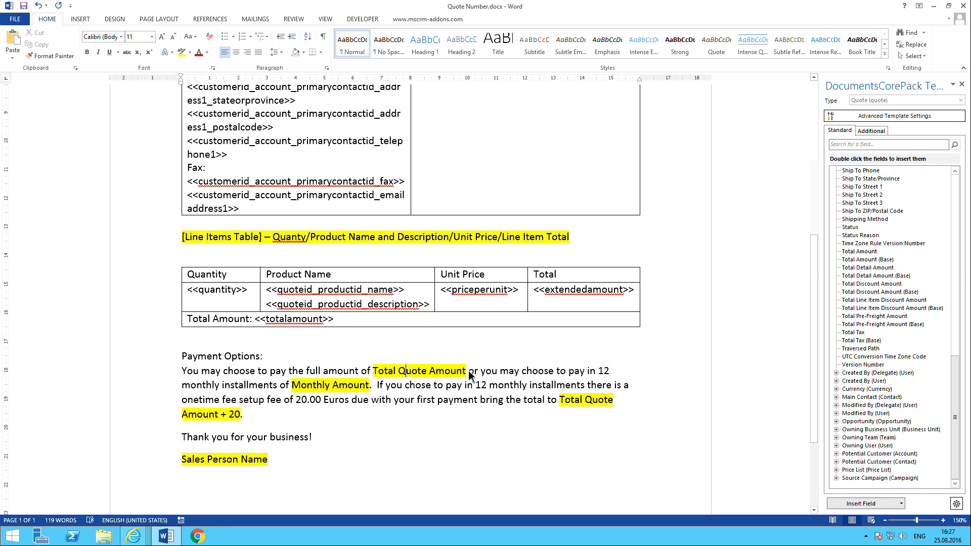
Replace the Total Quote Amount placeholder after "full amount of" with the Total Amount field and remove its highlighting.
left_click_drag(466, 375, 383, 376)
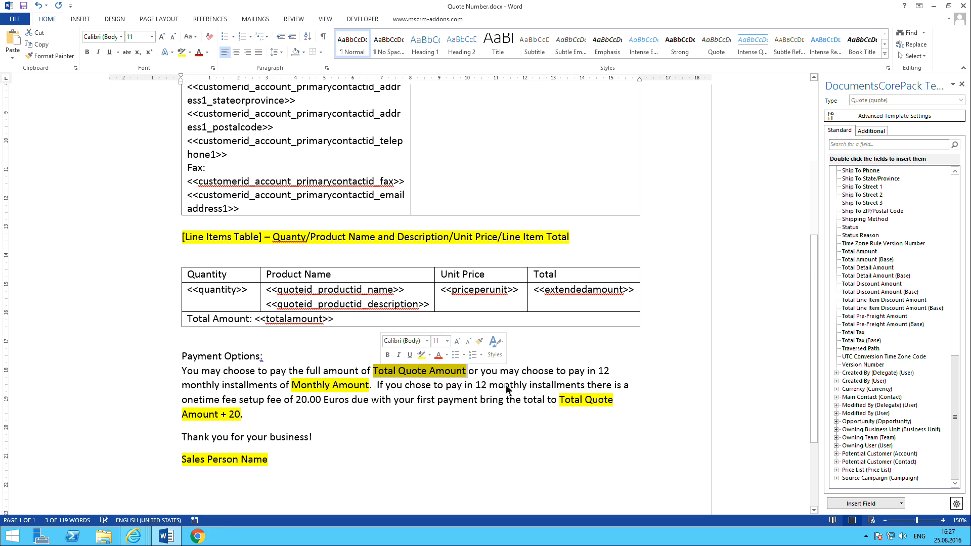
key("Delete")
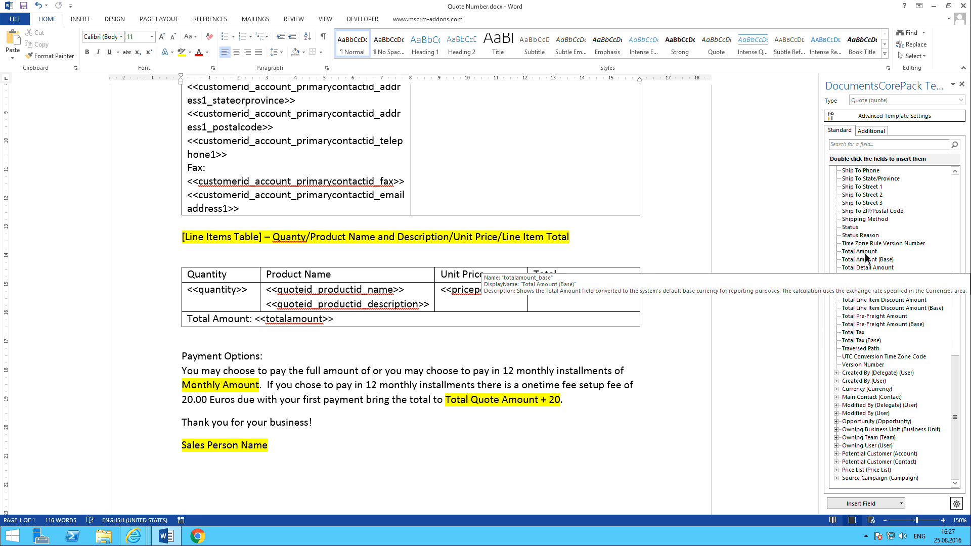
left_click(864, 252)
double_click(864, 252)
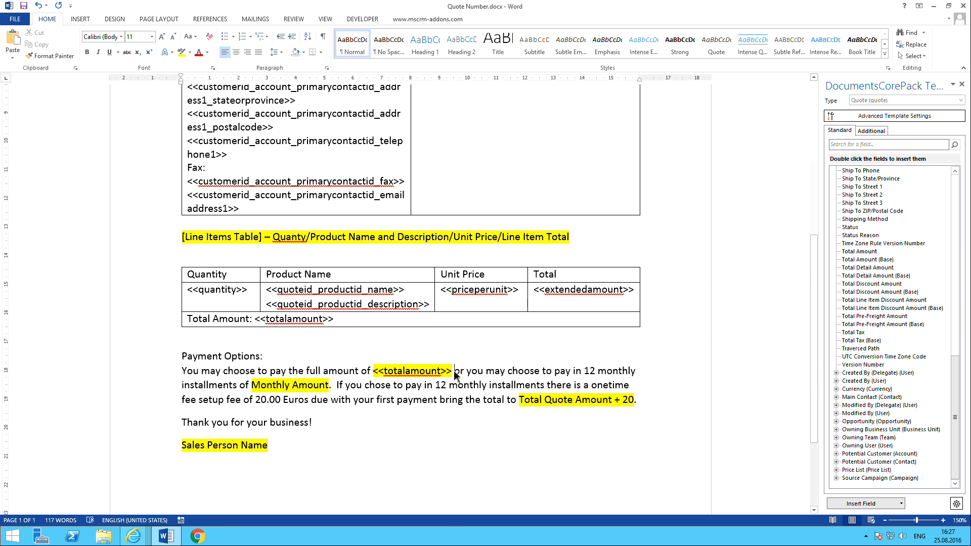
left_click_drag(454, 372, 373, 372)
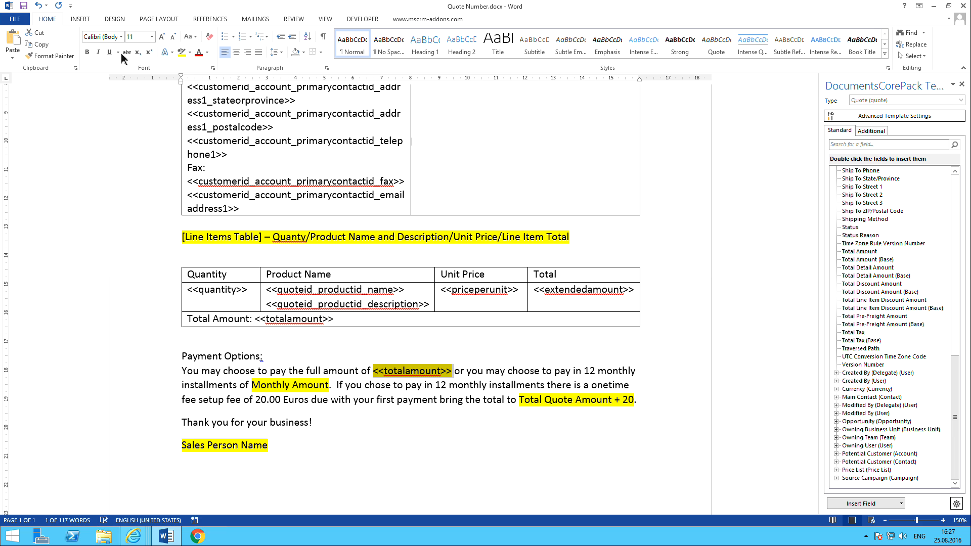
left_click(181, 52)
left_click(374, 372)
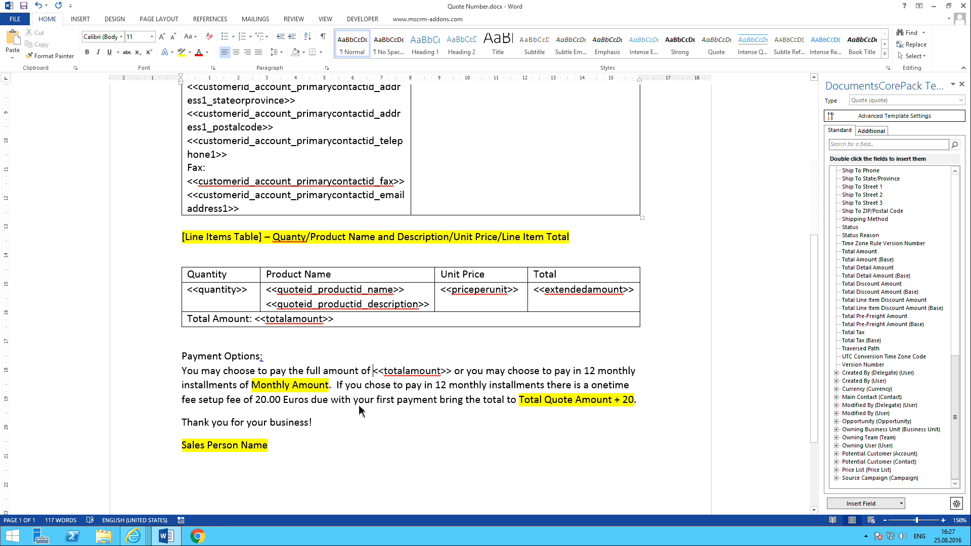
Delete the Monthly Amount placeholder in the payment options paragraph and start a calculated field in its place.
left_click(307, 386)
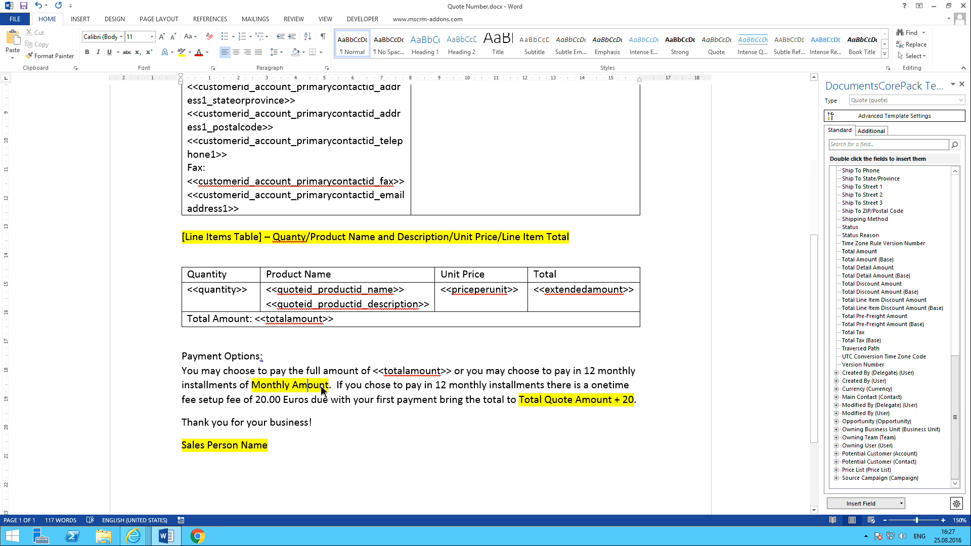
left_click_drag(328, 390, 252, 388)
key("Delete")
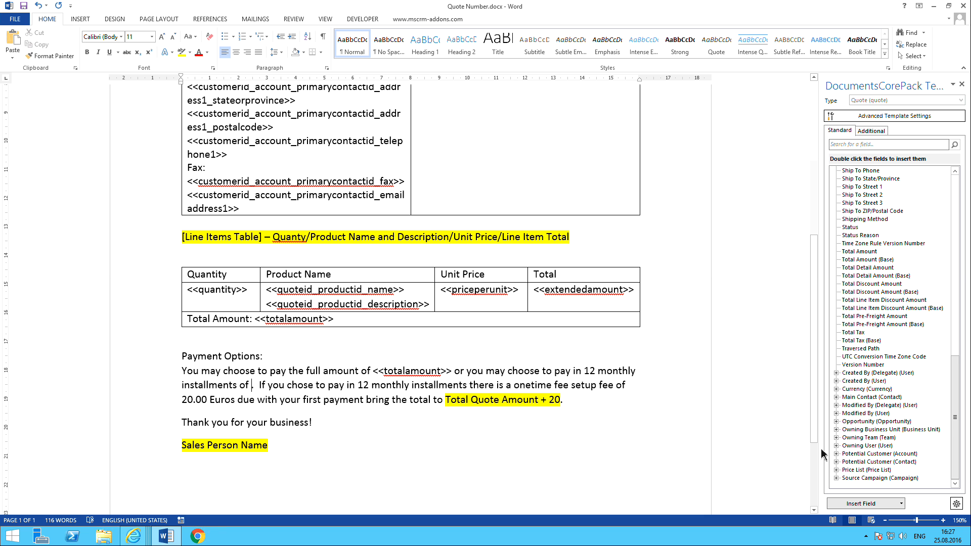
left_click(901, 504)
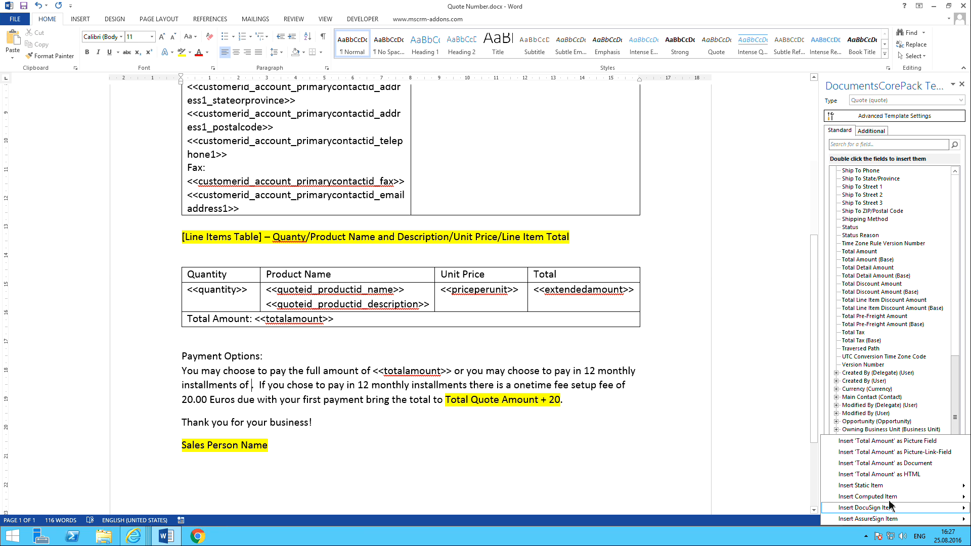
mouse_move(867, 499)
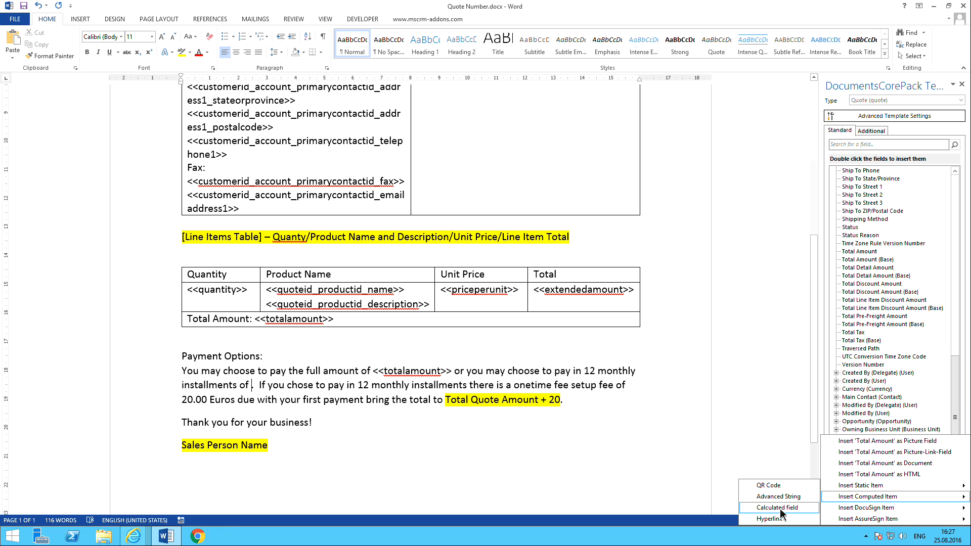
left_click(780, 508)
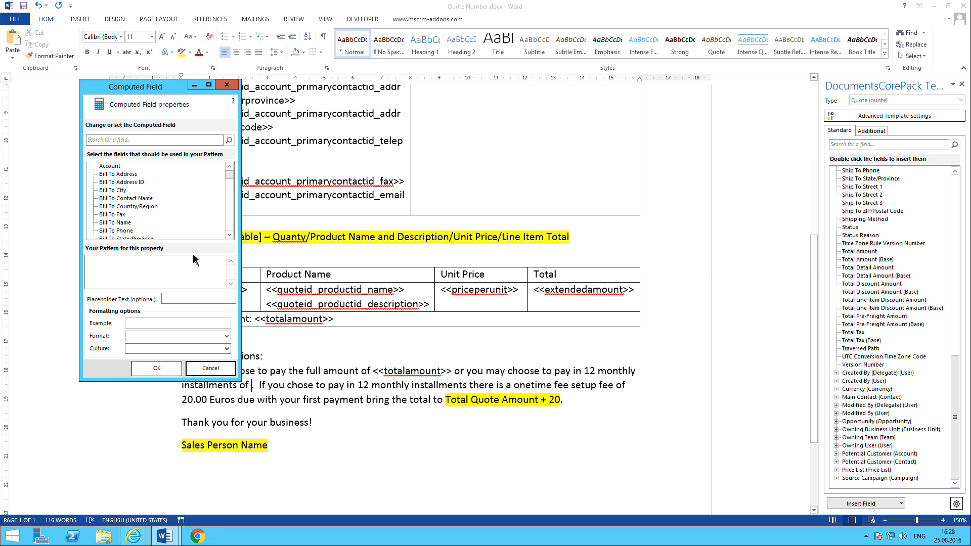
Define the computed field as <<totalamount>>/12 with placeholder text Monthly Amount and the currency format 123.456,89 €, and insert it.
left_click_drag(230, 180, 234, 217)
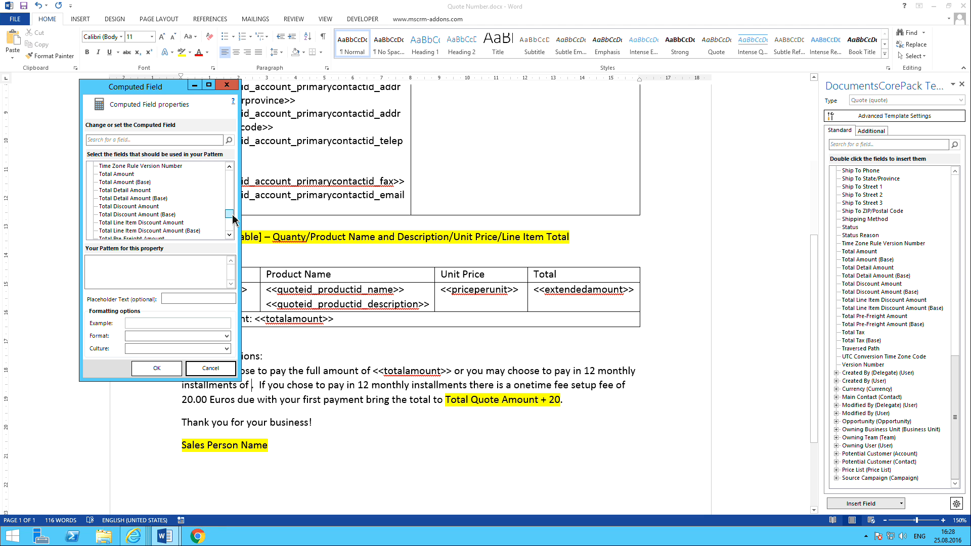
double_click(120, 174)
left_click(148, 270)
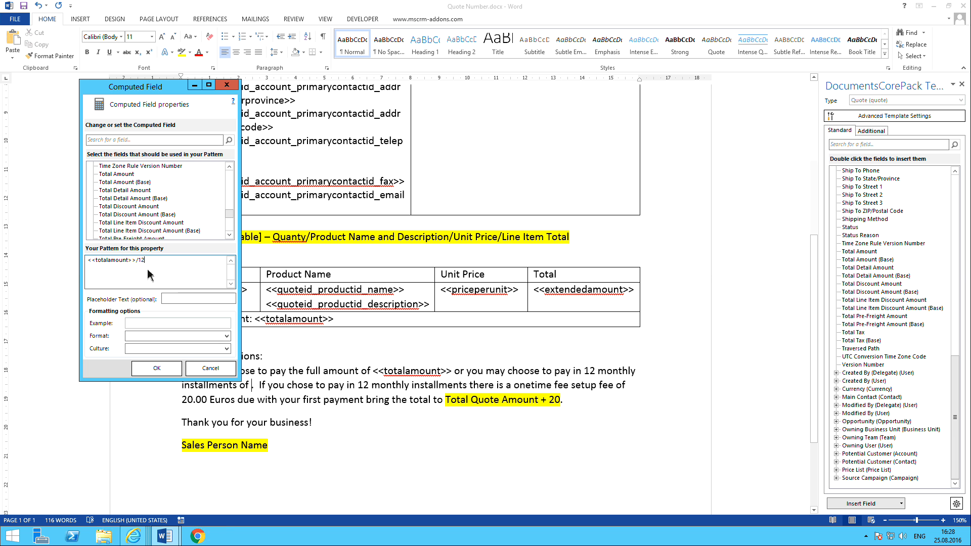
left_click(175, 300)
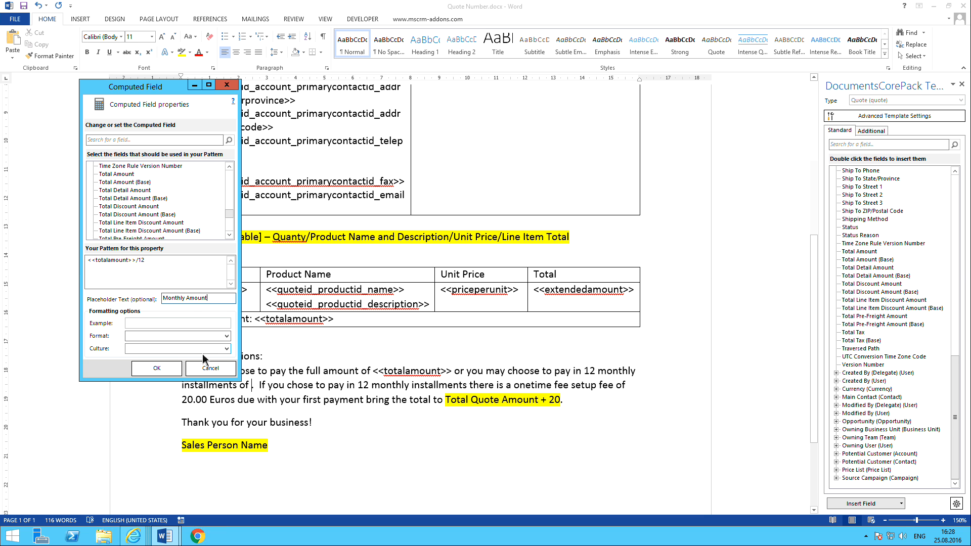
left_click(227, 336)
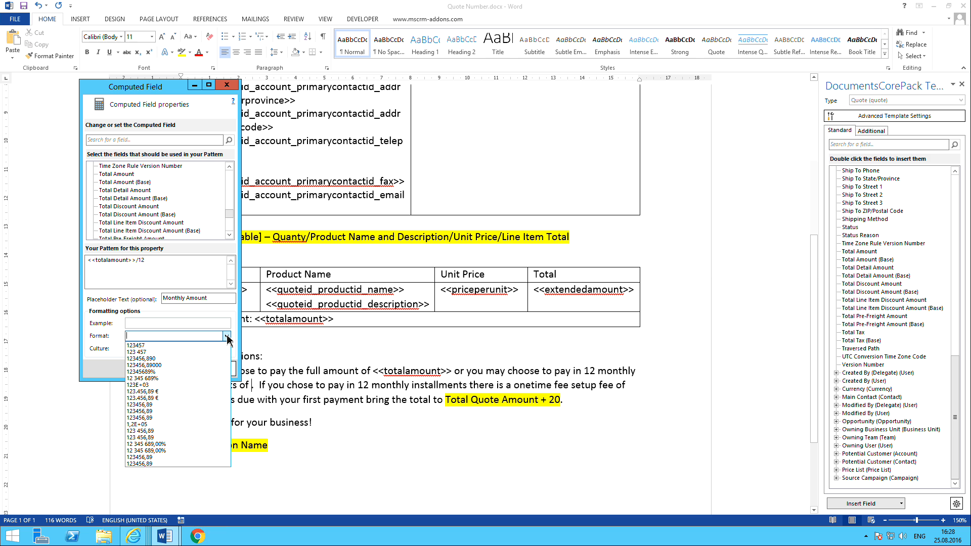
left_click(175, 392)
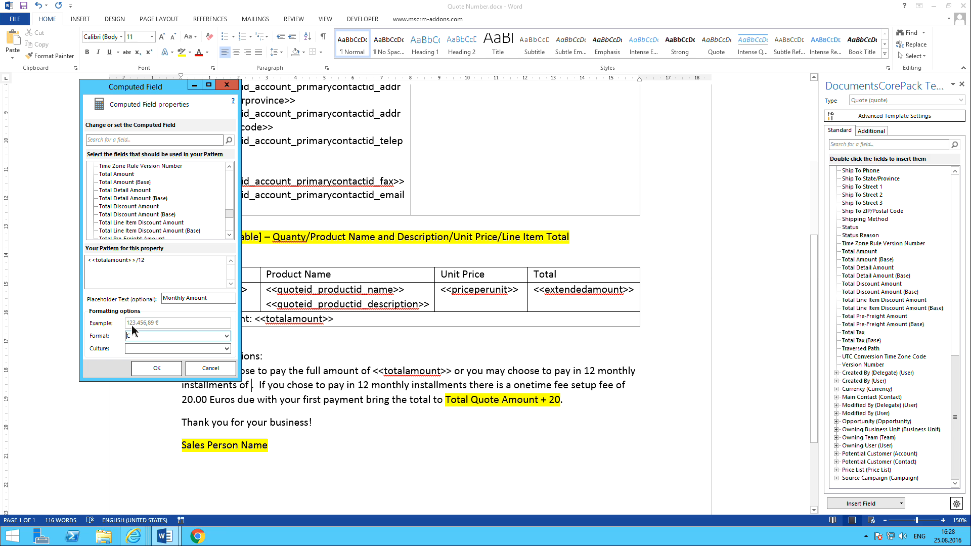
left_click(162, 373)
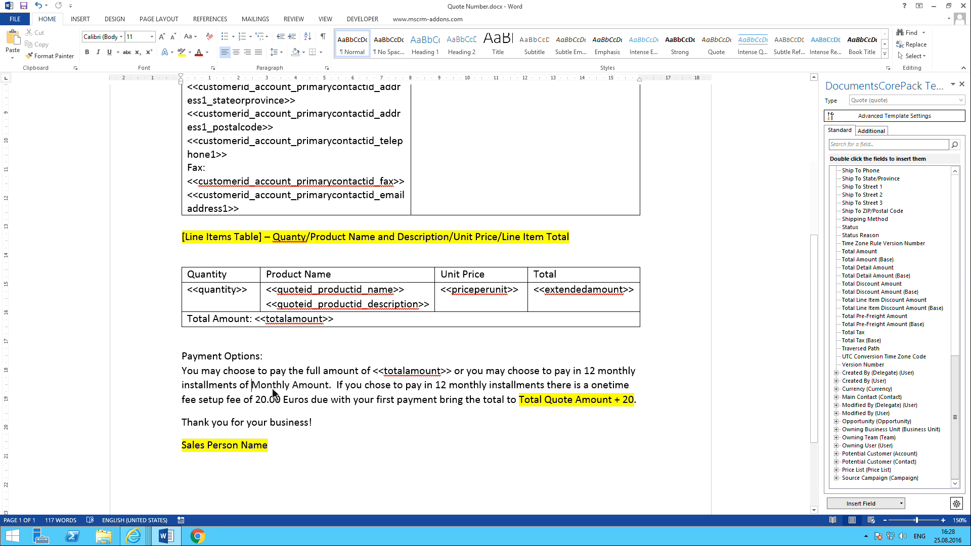
Check the pattern behind the Monthly Amount field and select the following words about paying in 12 monthly installments.
left_click(272, 388)
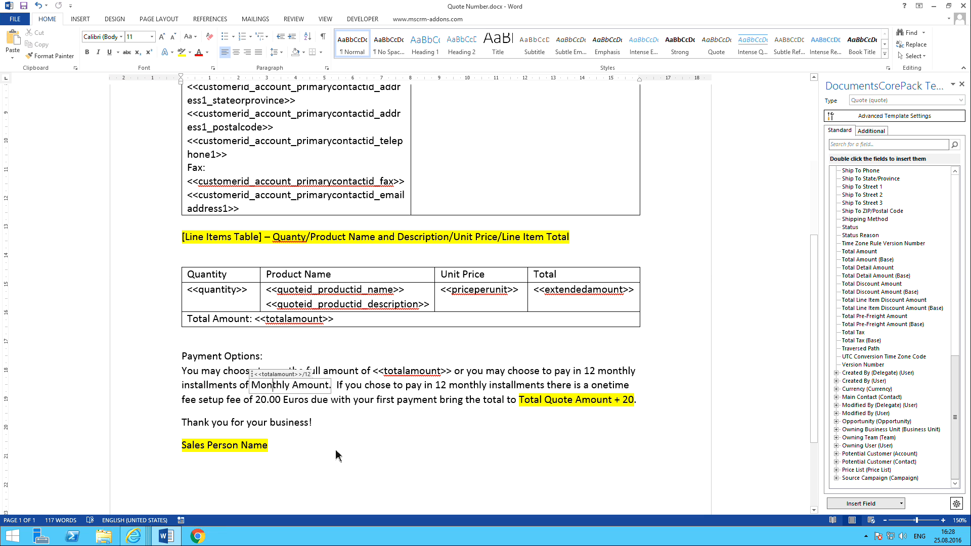
left_click(292, 386)
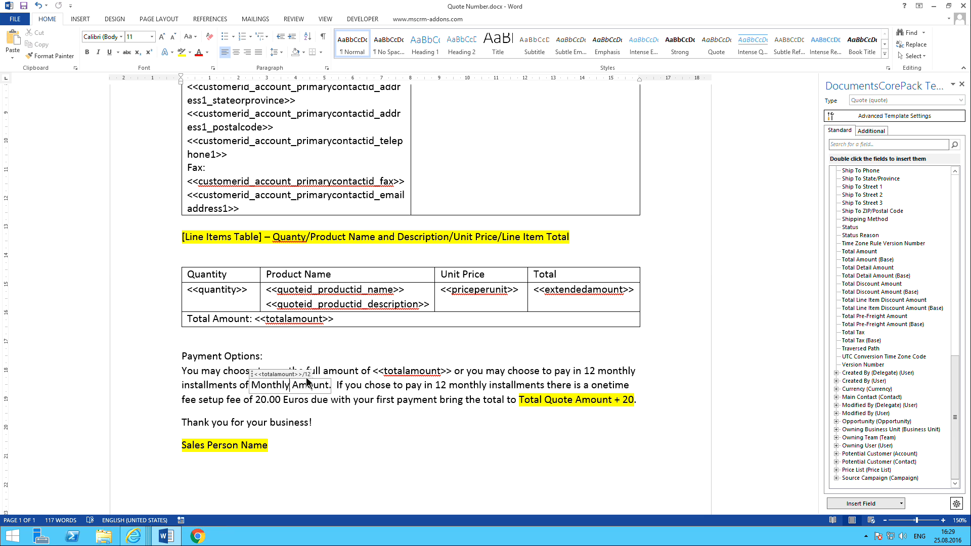
left_click(349, 388)
left_click_drag(339, 386, 536, 394)
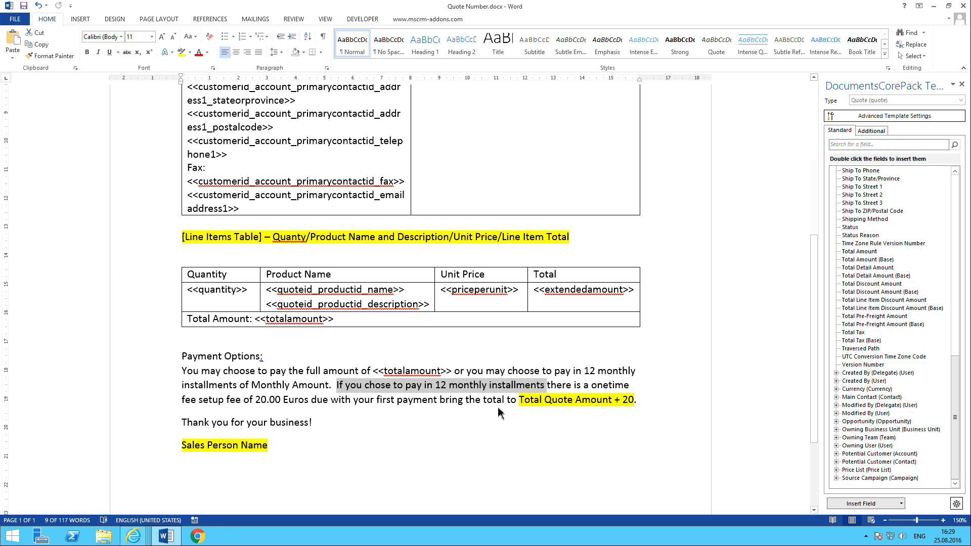
Delete the highlighted text "Total Quote Amount + 20" at the end of the payment options paragraph.
left_click(568, 400)
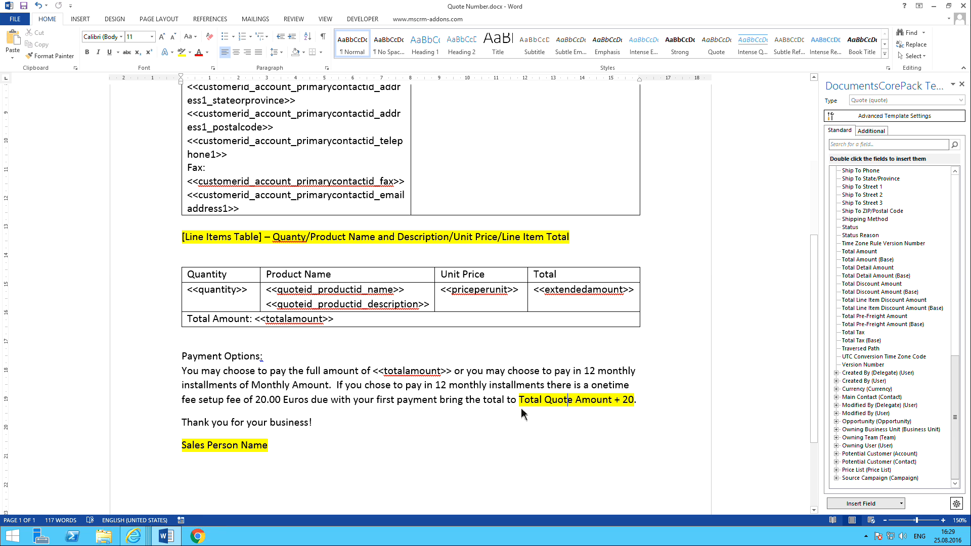
left_click_drag(522, 401, 633, 409)
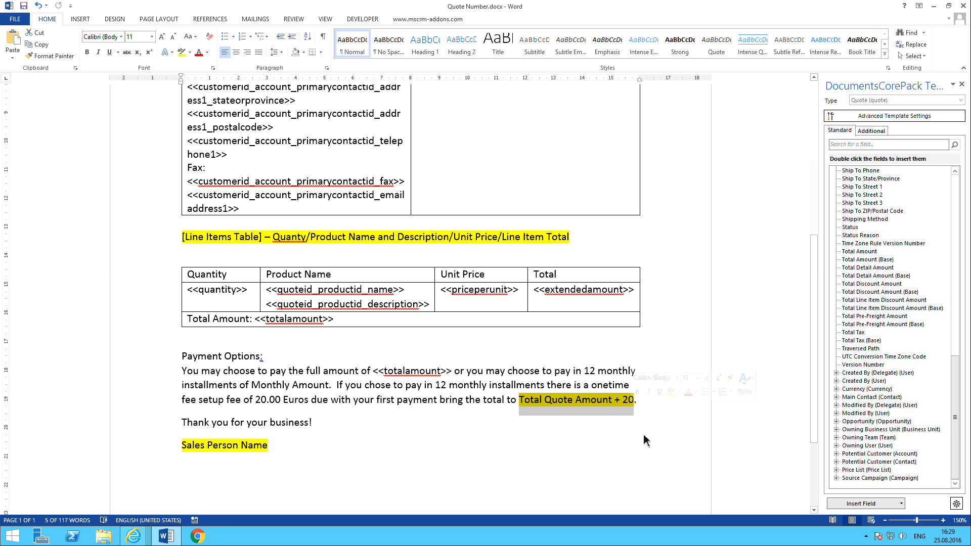
key("Delete")
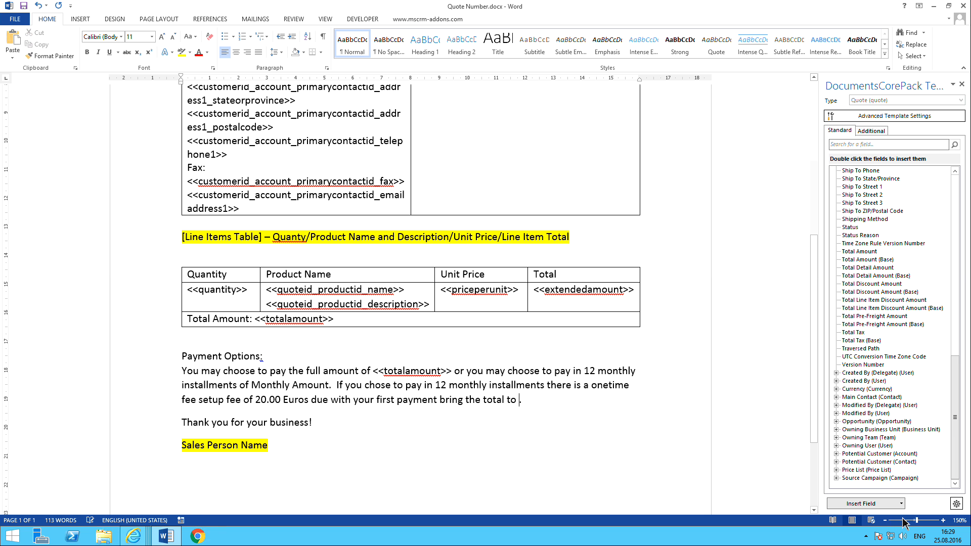
Start a calculated field in its place and set its pattern to the Total Amount field plus 20 (<<totalamount>> +20).
left_click(901, 504)
mouse_move(893, 502)
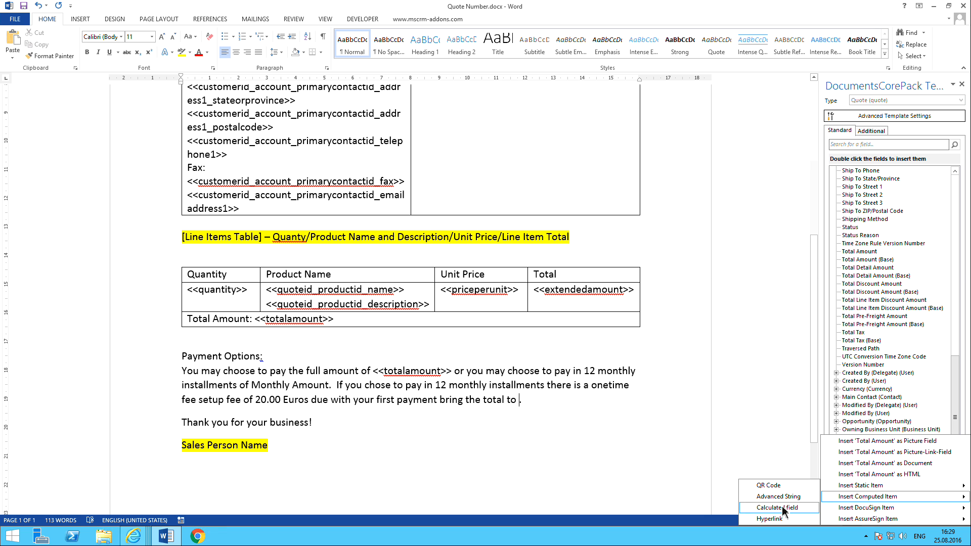
left_click(783, 507)
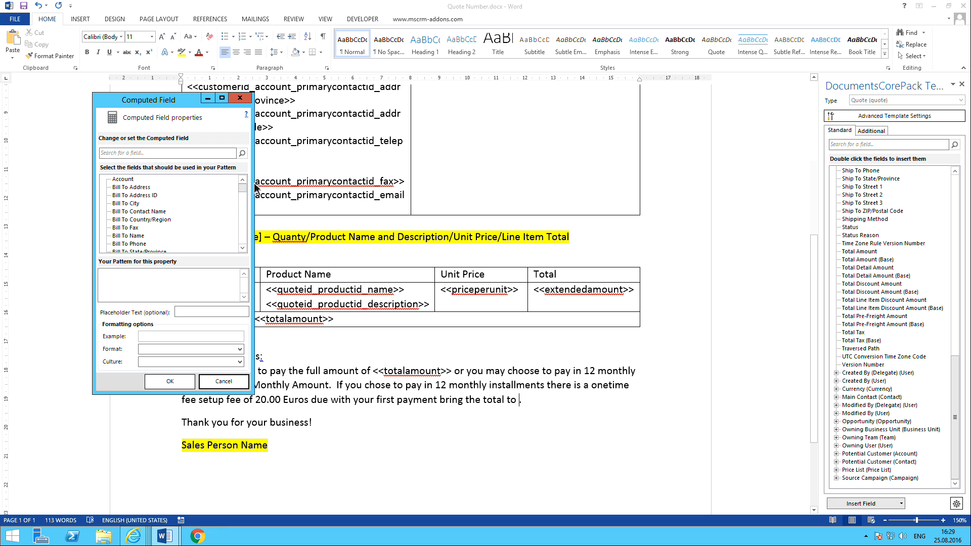
left_click_drag(243, 202, 243, 233)
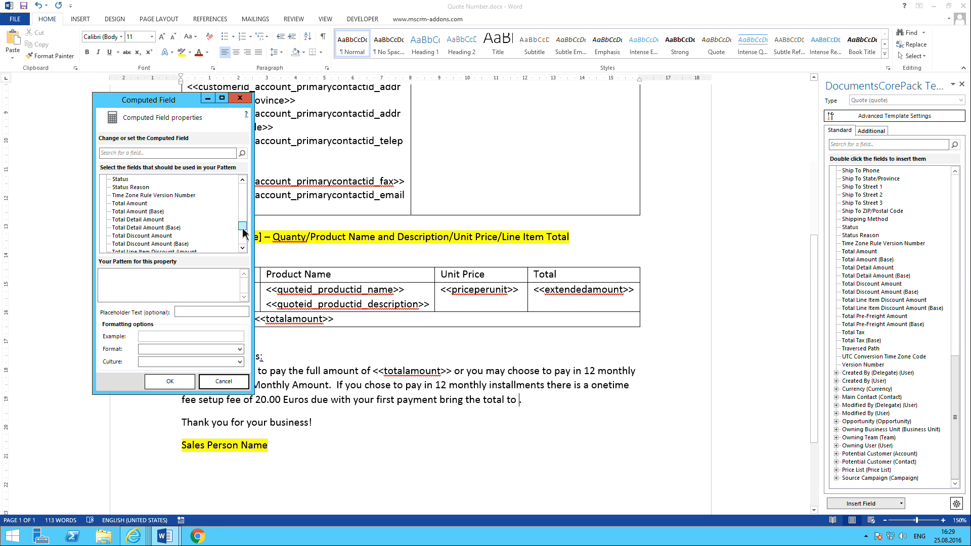
left_click(142, 203)
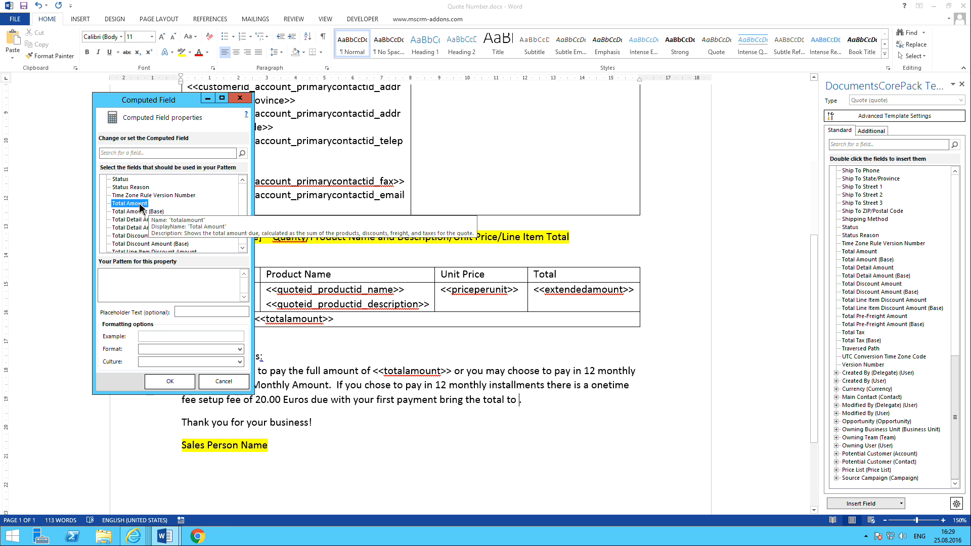
double_click(140, 204)
left_click(167, 284)
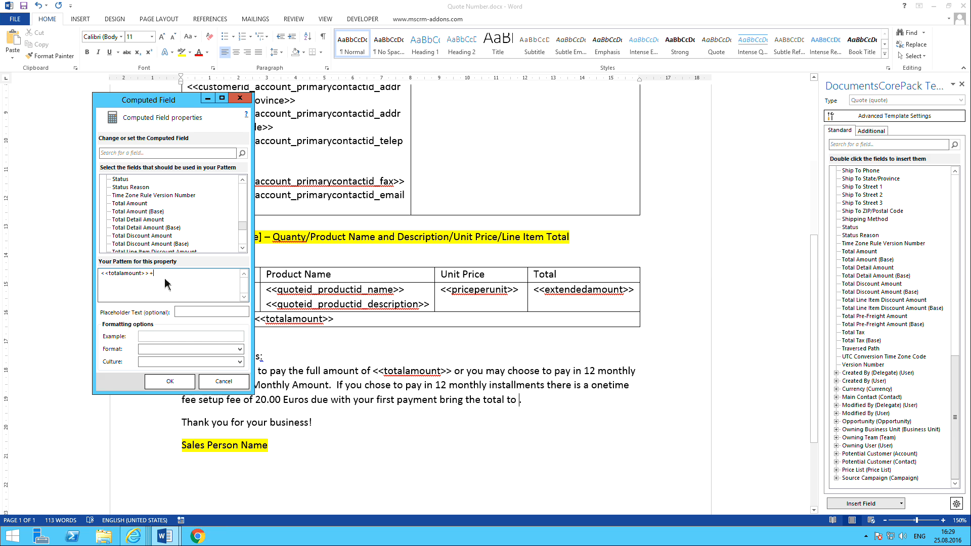
type("+20")
Give the calculated field the placeholder text "Total Amount + 20" and the euro format 123.456,89 €, and insert it.
left_click(204, 312)
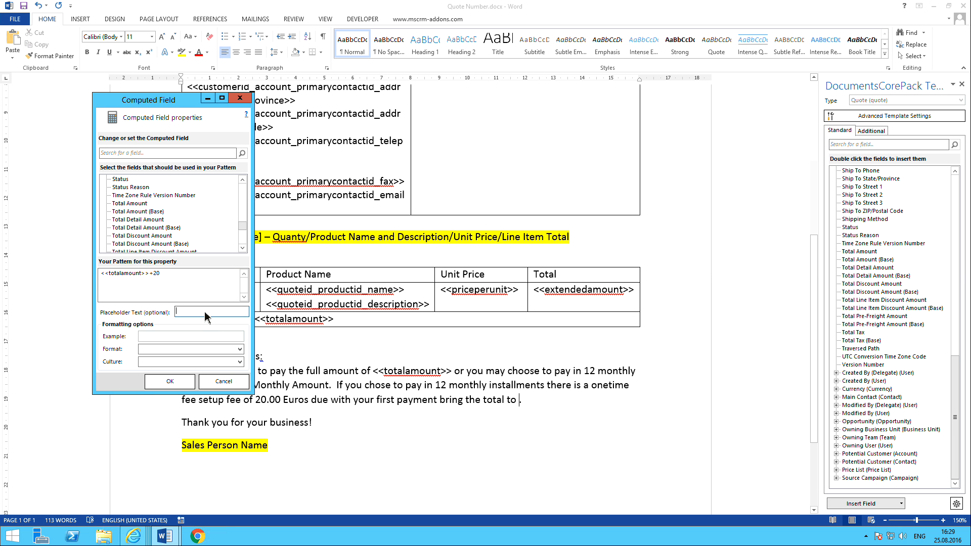
type("Total Amount + 20")
left_click(188, 350)
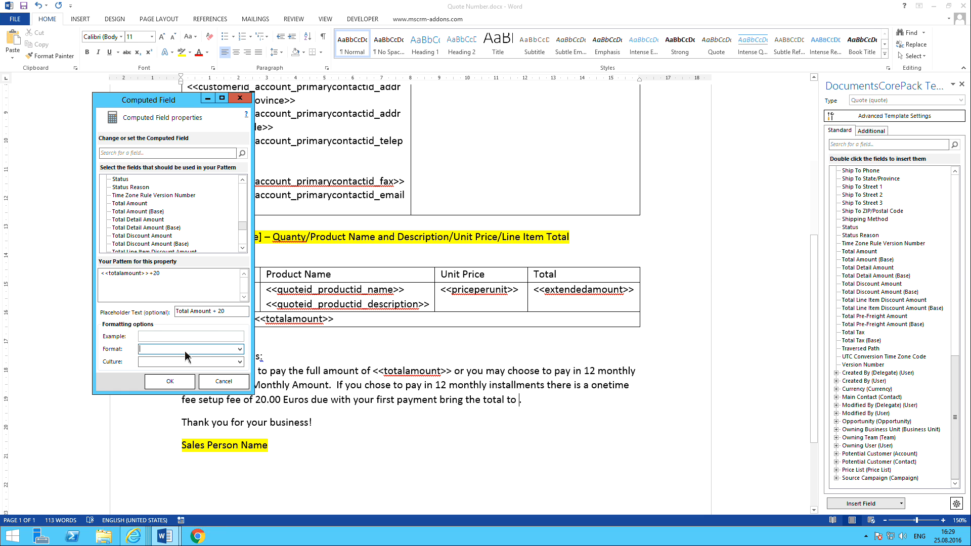
left_click(239, 351)
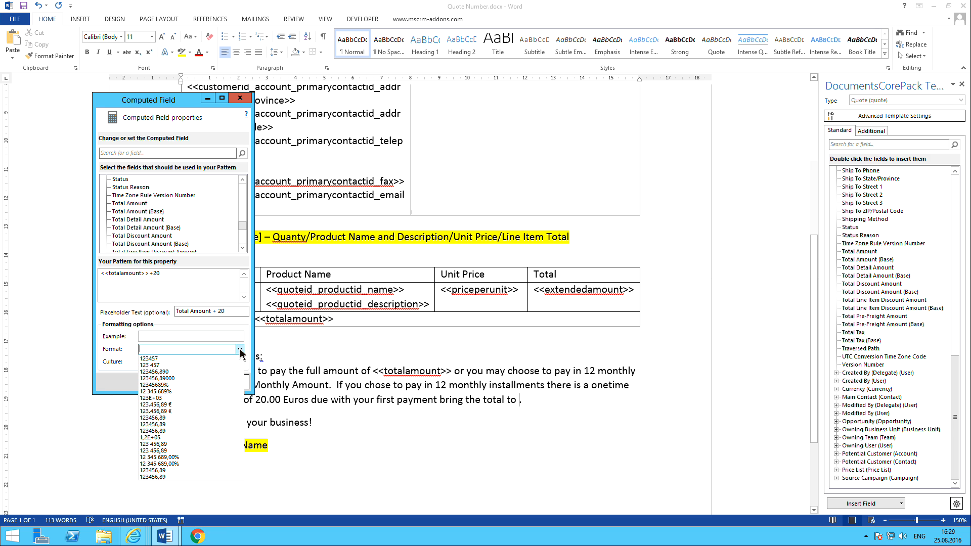
left_click(186, 405)
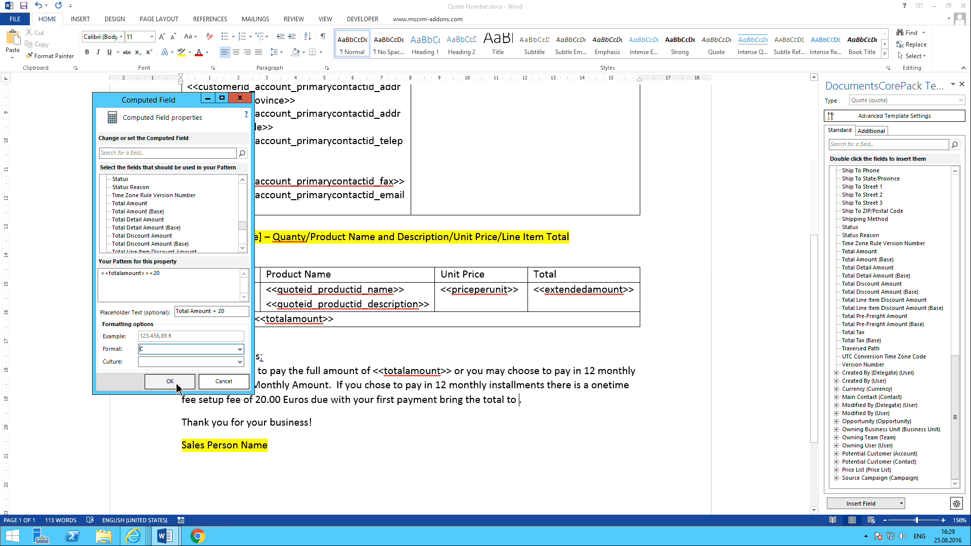
left_click(170, 382)
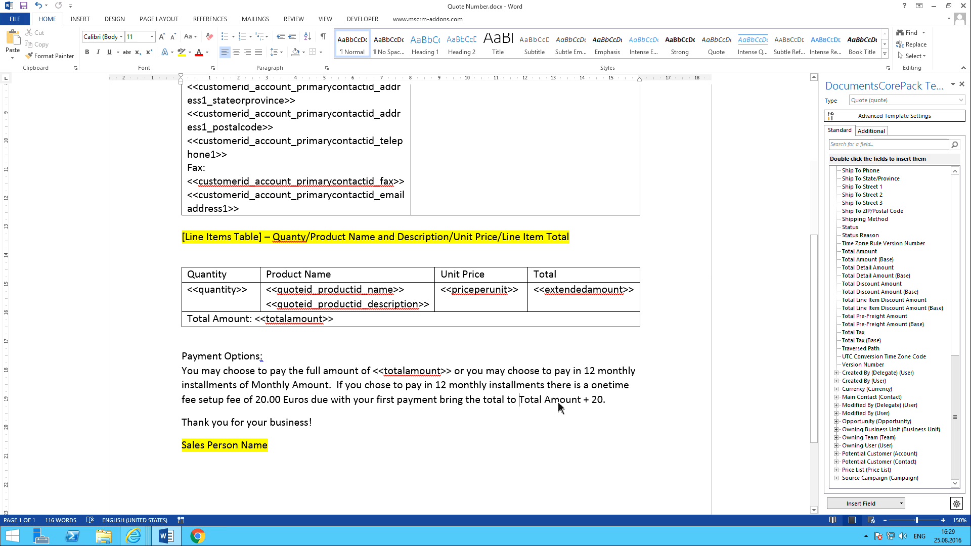
left_click(559, 401)
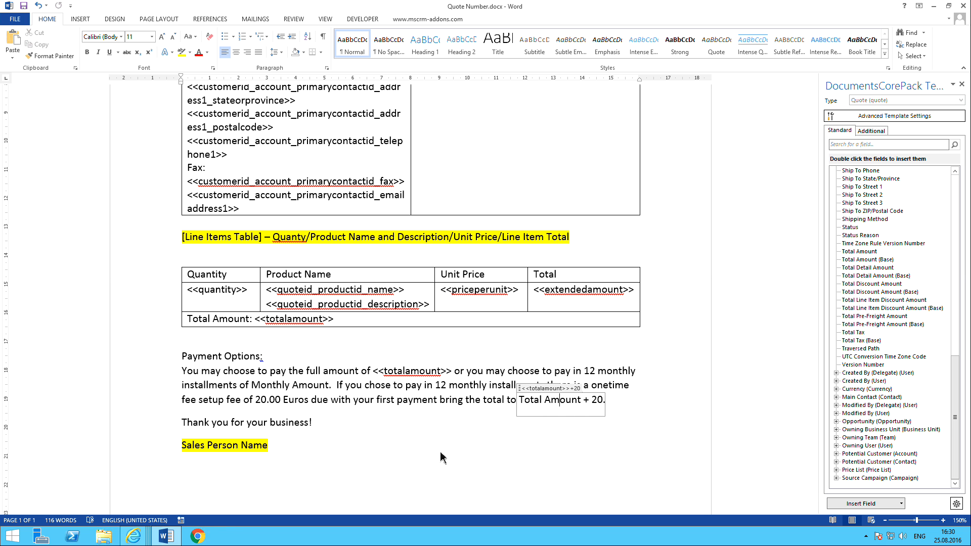
Delete the highlighted text "Sales Person Name" below the thank-you line.
left_click(248, 448)
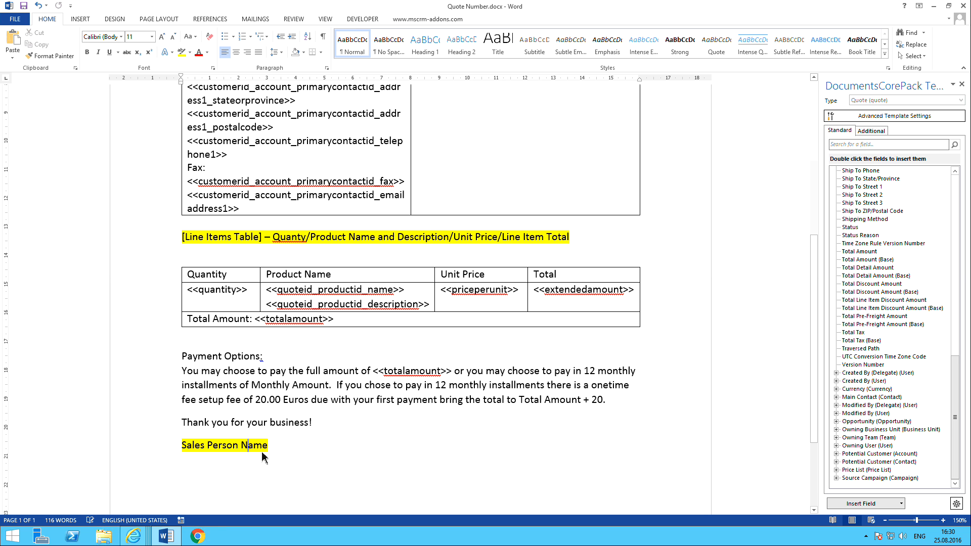
left_click(264, 449)
left_click_drag(181, 451, 175, 448)
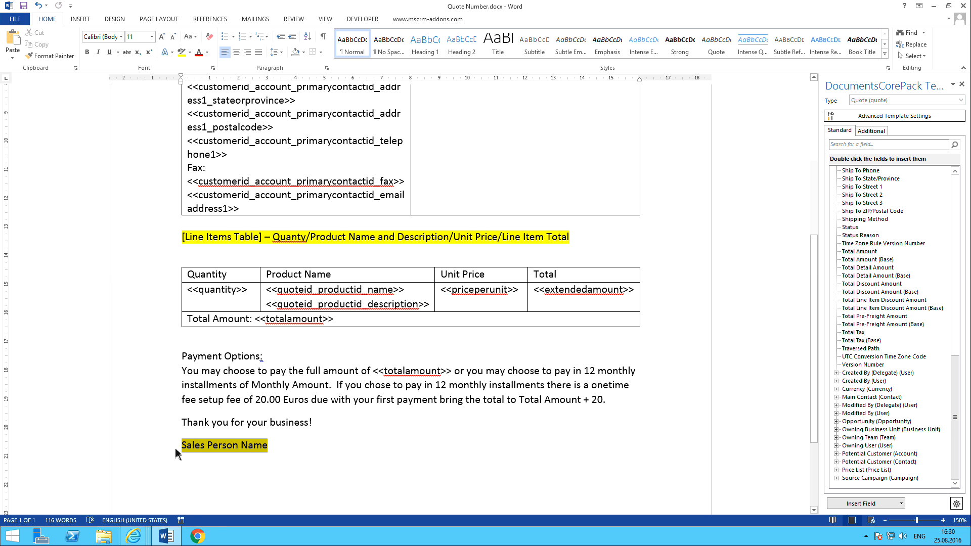
key("Delete")
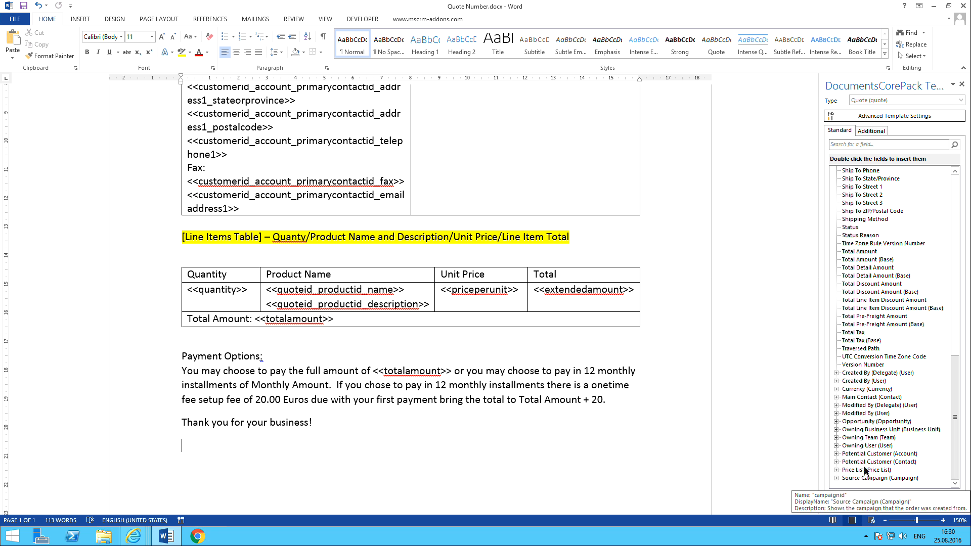
Insert the Full Name field of Owning User (User) on the empty line below the thank-you line.
left_click(836, 446)
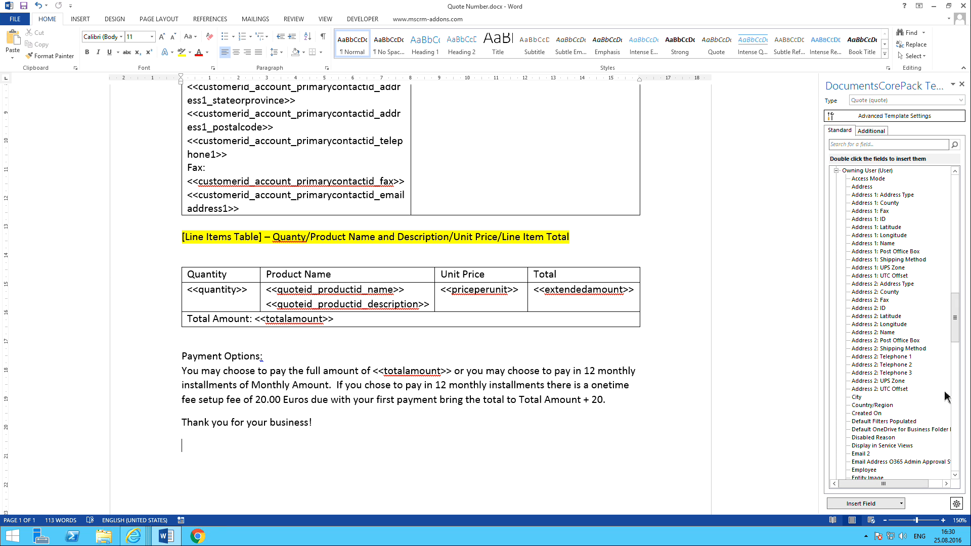
left_click_drag(957, 320, 953, 387)
scroll(942, 408, "down", 6)
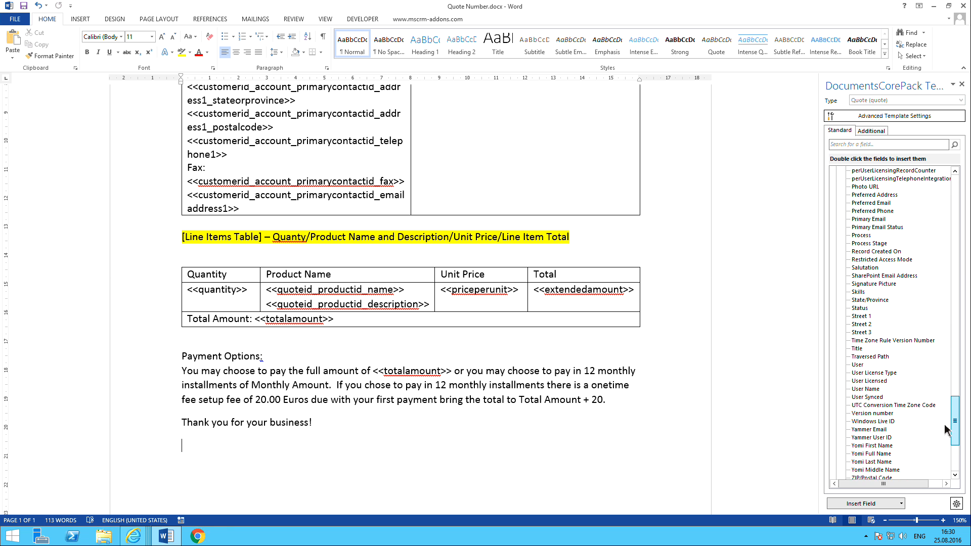
scroll(942, 408, "up", 10)
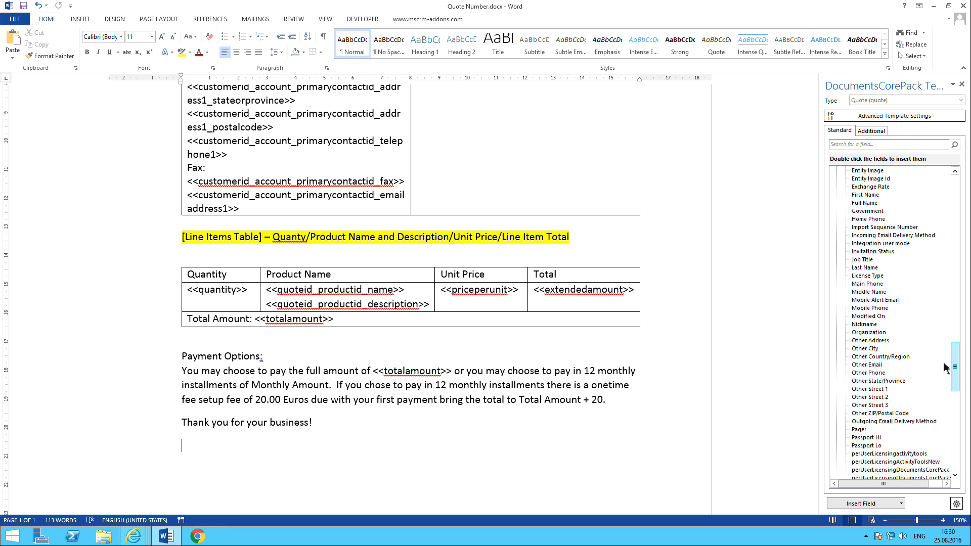
scroll(944, 363, "up", 1)
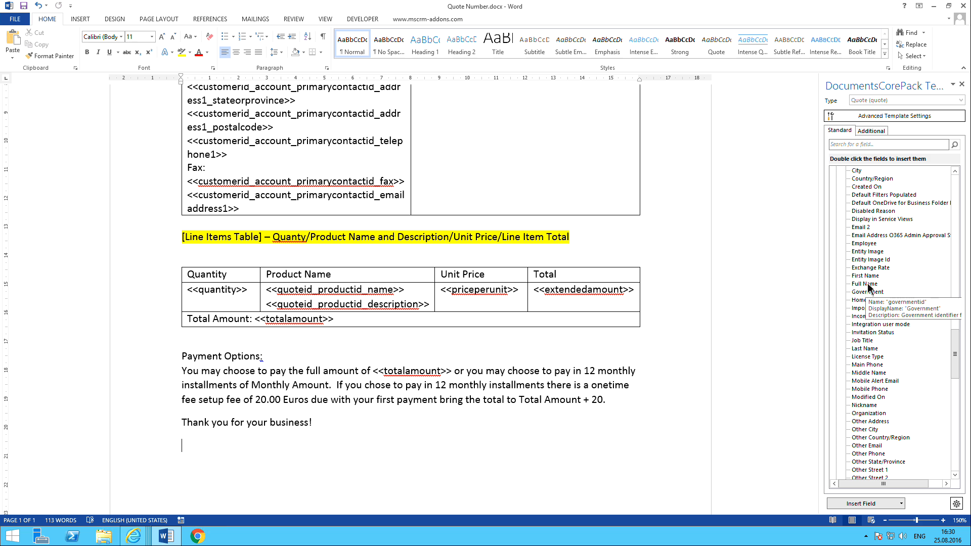
double_click(867, 284)
Remove the yellow highlighting from the <<owninguser_fullname>> signature field.
left_click_drag(307, 450, 184, 448)
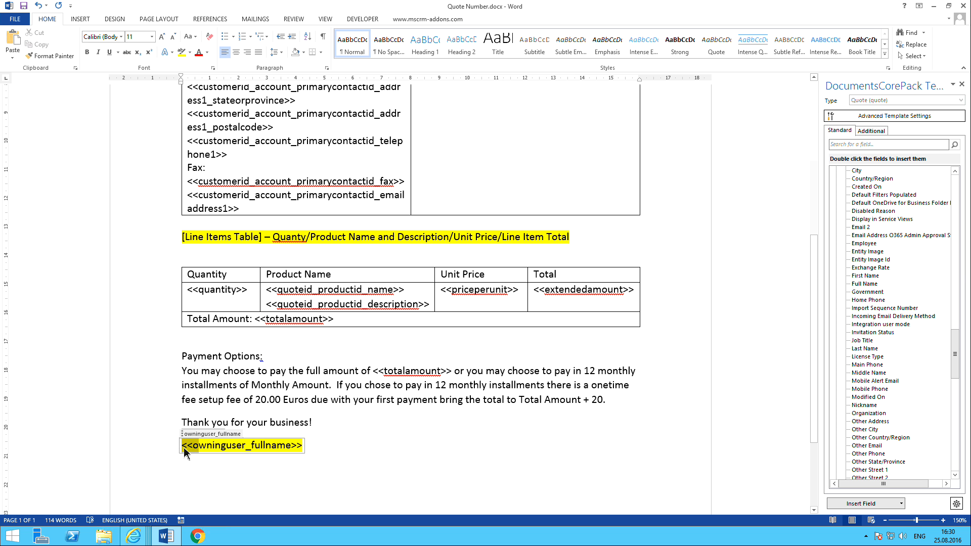
left_click(185, 447)
triple_click(190, 445)
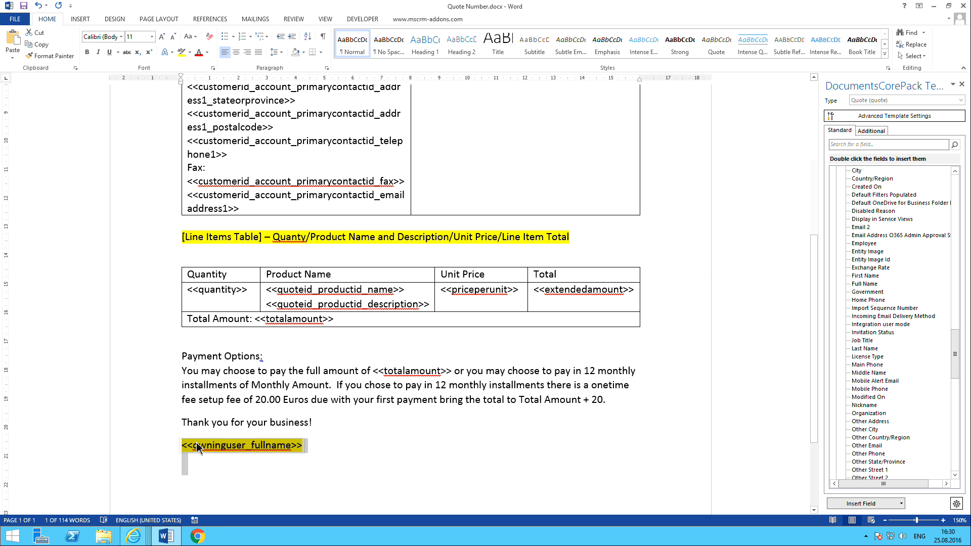
left_click(181, 55)
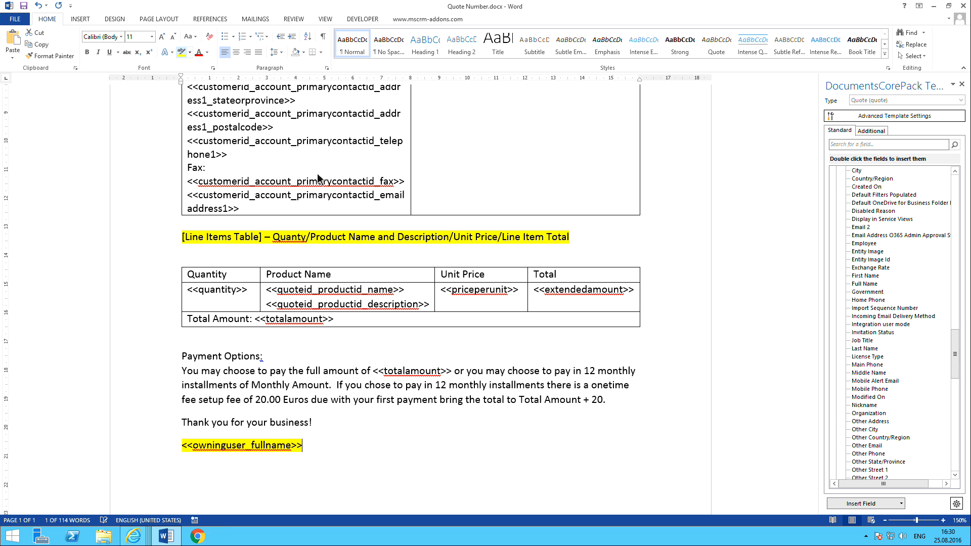
Delete the highlighted [Line Items Table] heading and the extra blank lines above the line items table, and save the document.
left_click_drag(573, 240, 183, 241)
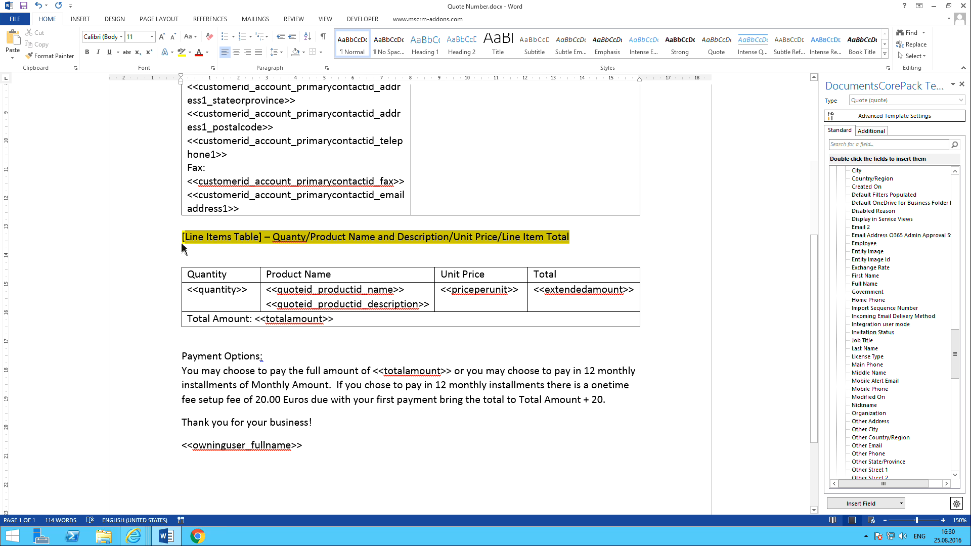
key("Delete")
key("Delete")
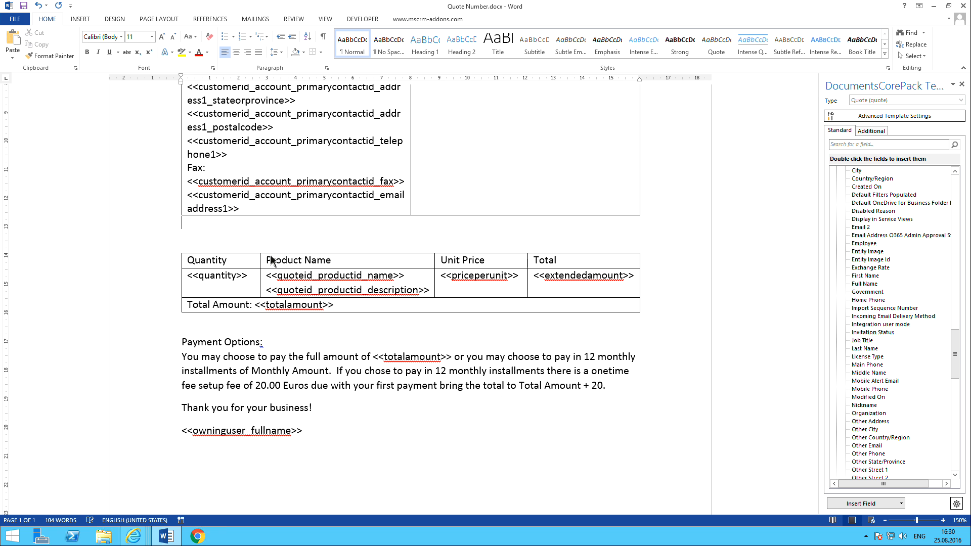
key("BackSpace")
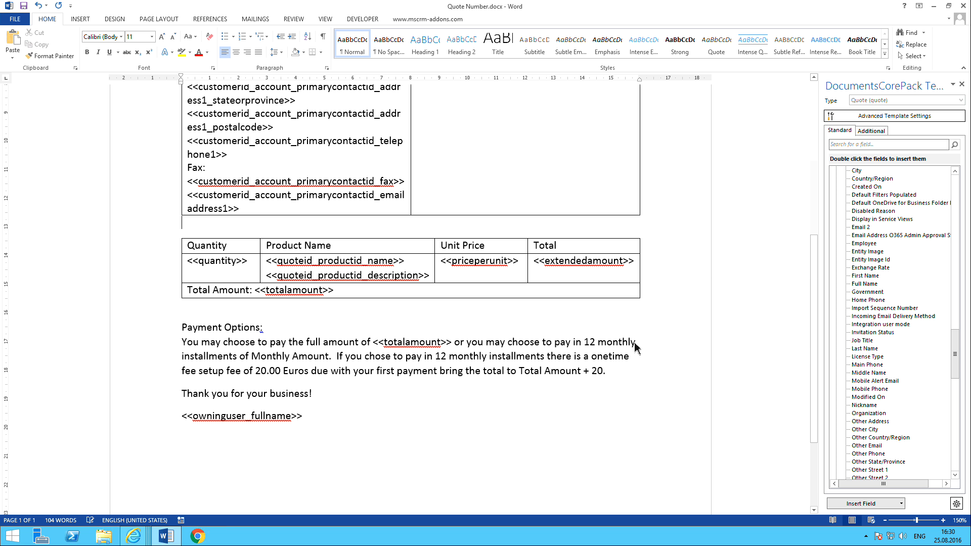
scroll(451, 305, "up", 4)
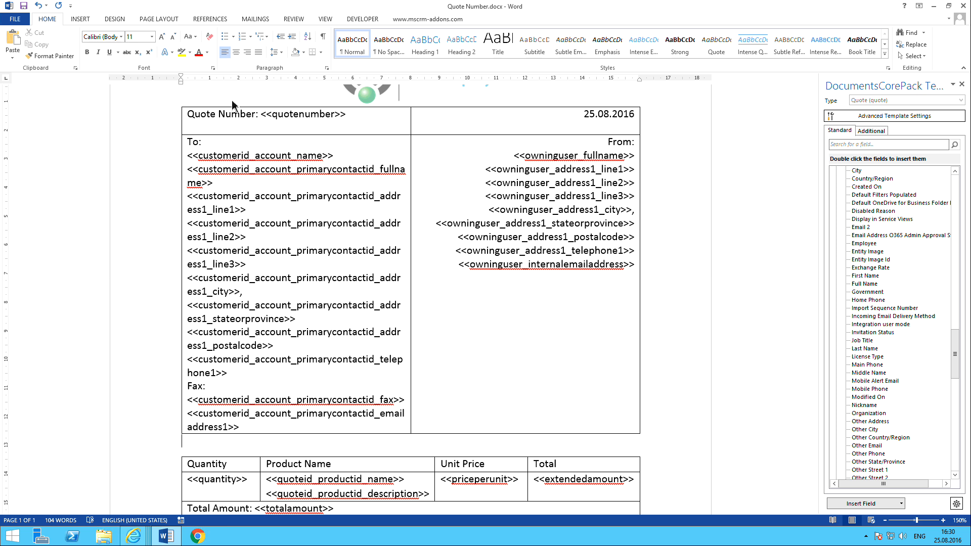
left_click(23, 5)
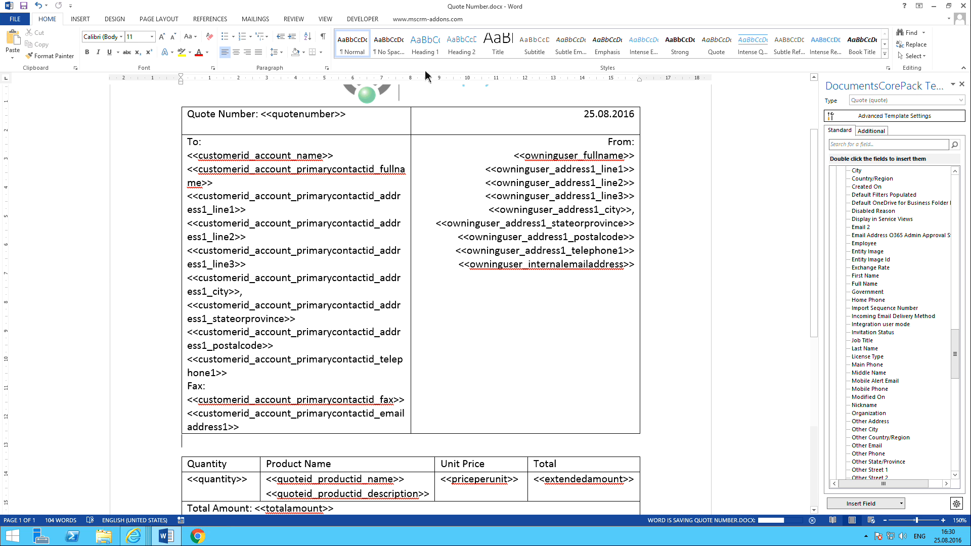
left_click(428, 19)
scroll(438, 256, "up", 1)
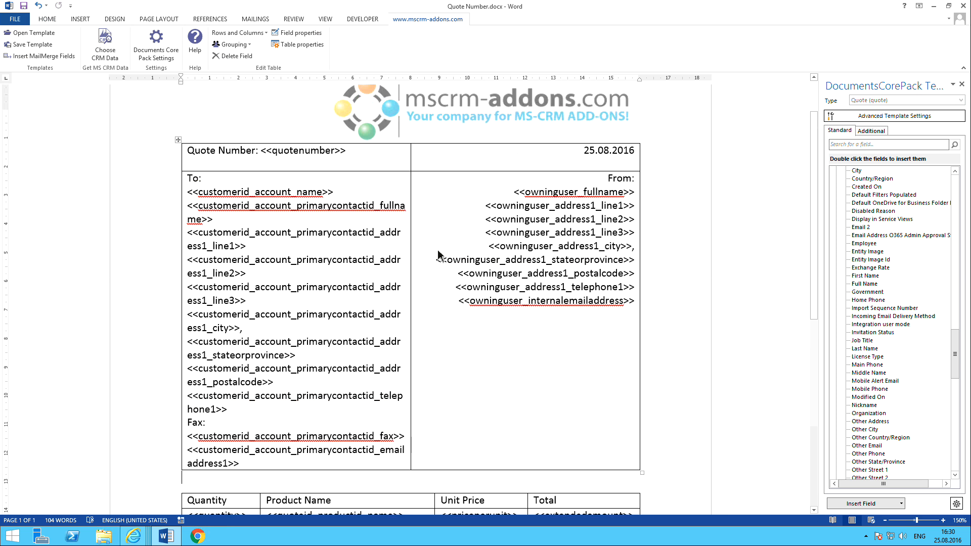
scroll(438, 255, "down", 5)
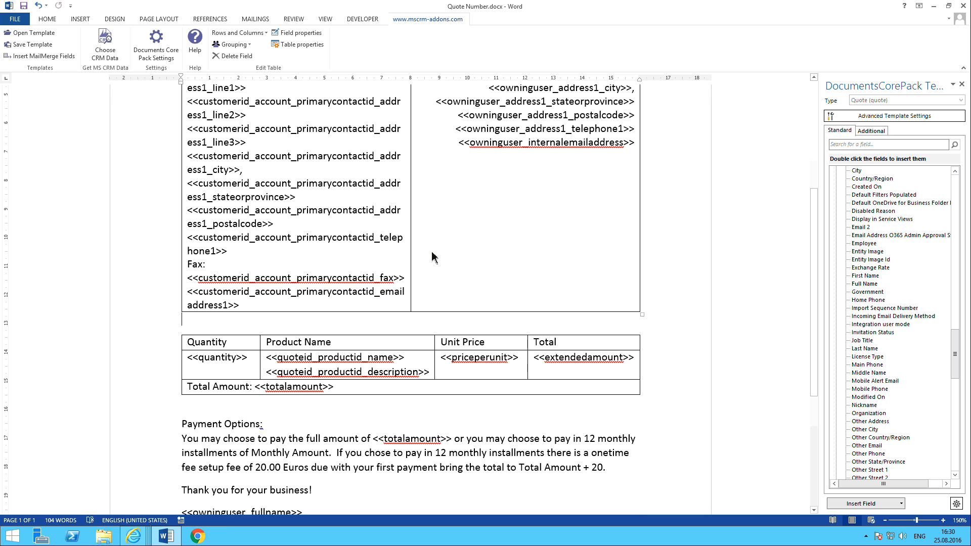
scroll(432, 251, "down", 1)
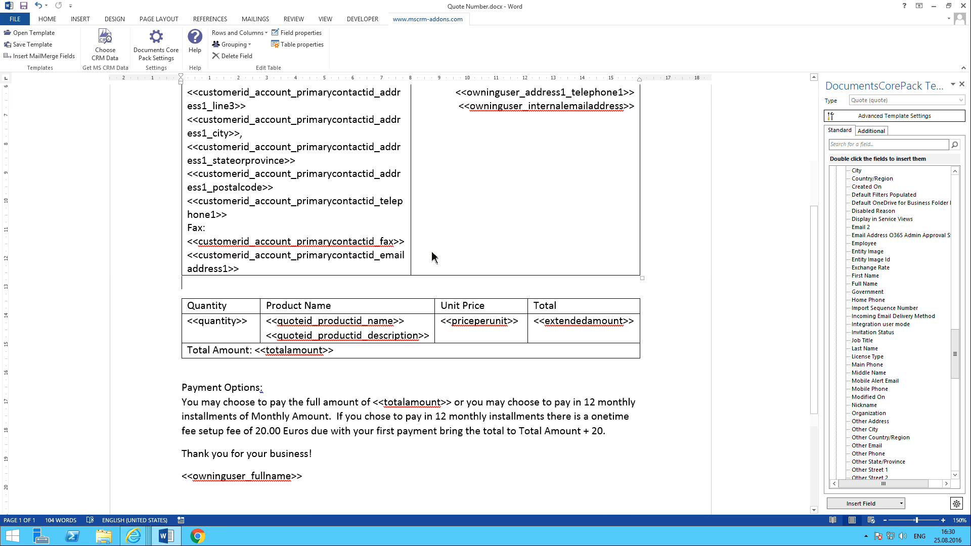
scroll(432, 251, "up", 2)
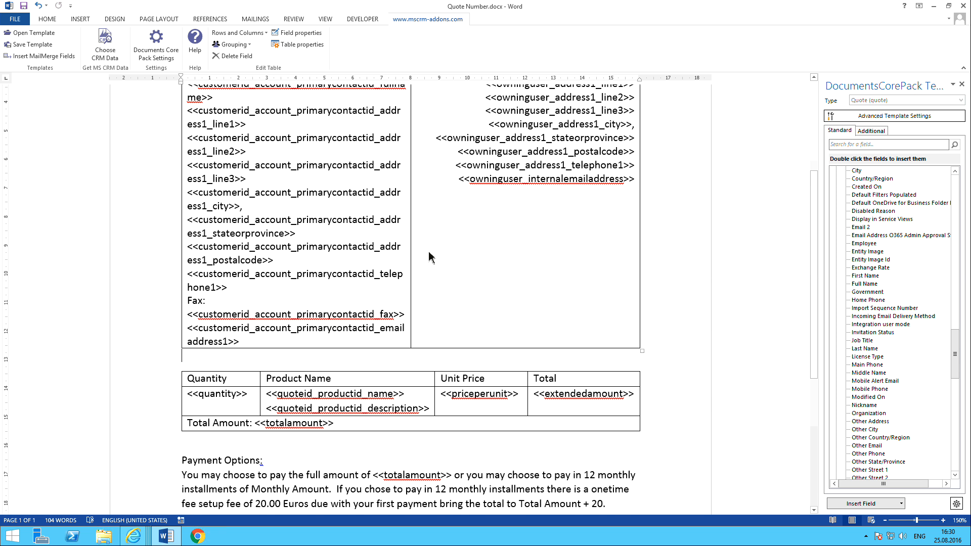
scroll(429, 258, "up", 3)
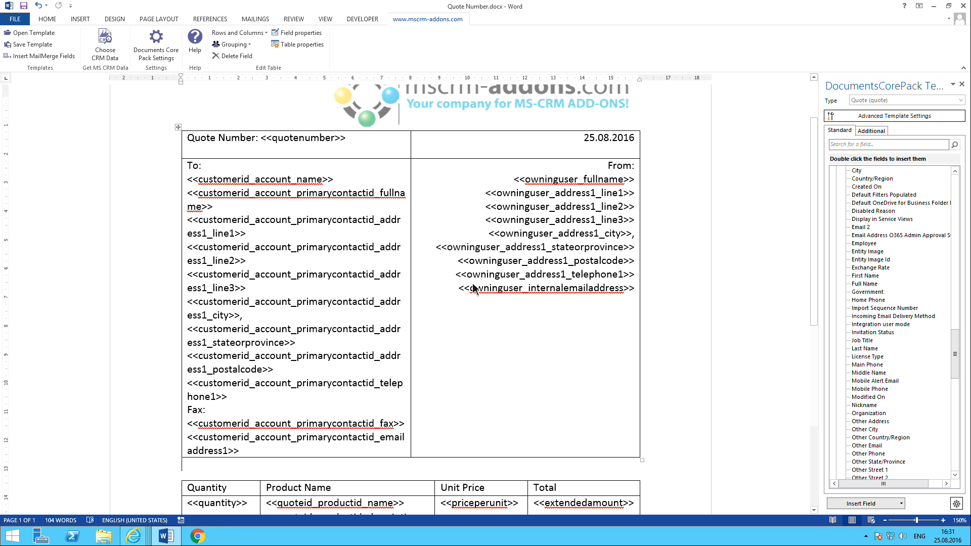
scroll(438, 339, "down", 1)
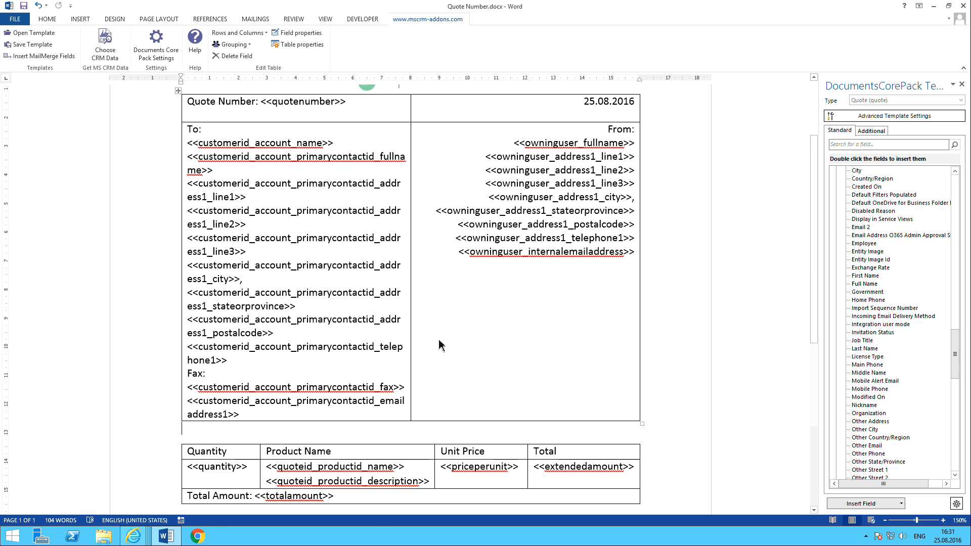
Merge the template with CRM data from the Bikes and Equipment quote, searching active quotes for "Bikes".
scroll(439, 340, "up", 1)
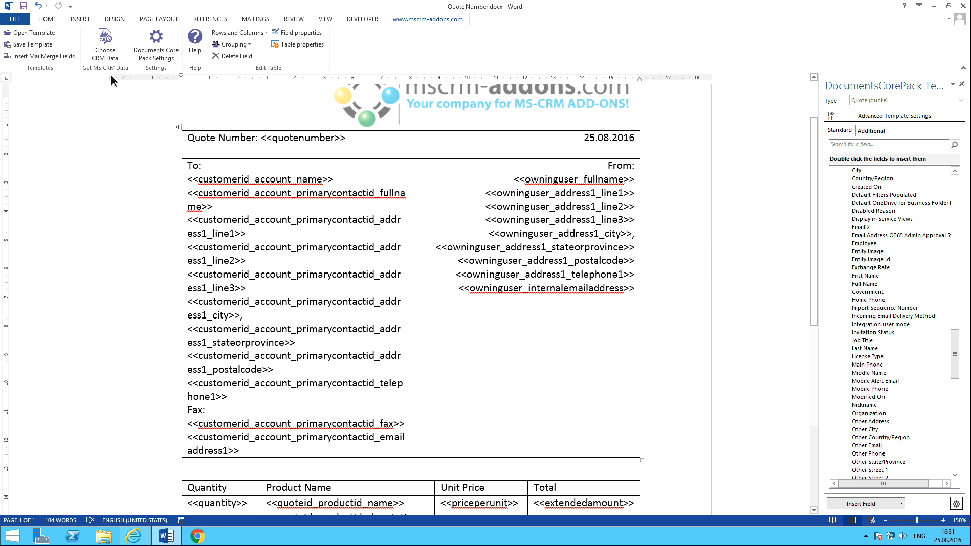
left_click(104, 52)
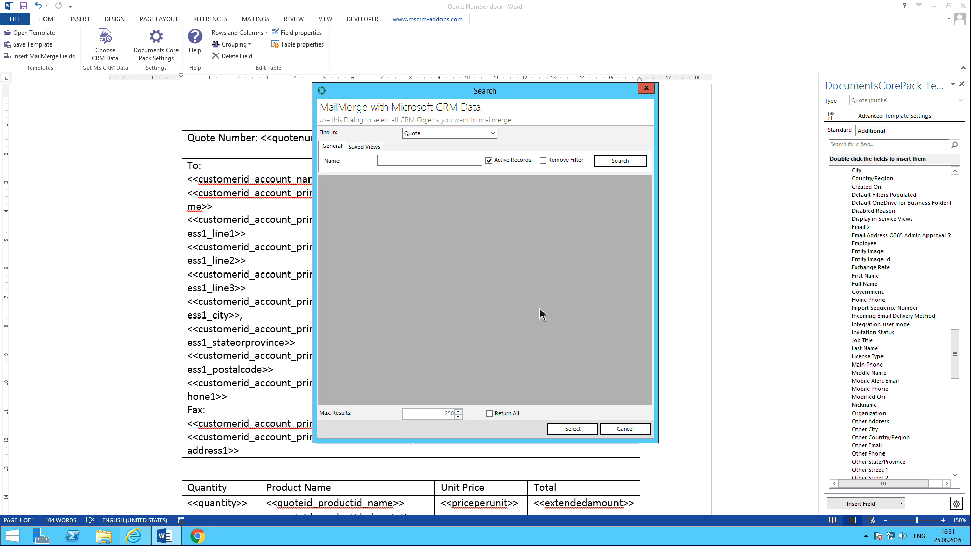
left_click(408, 162)
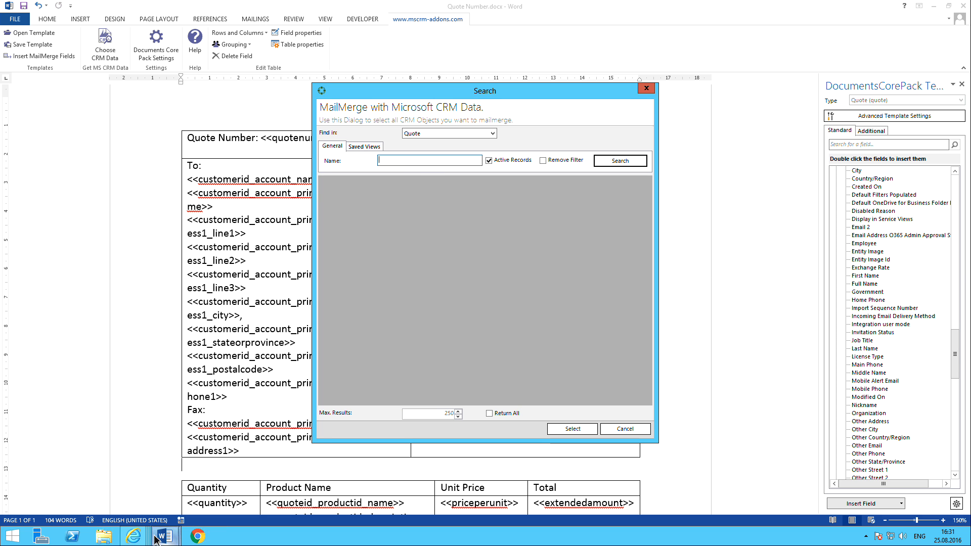
left_click(135, 537)
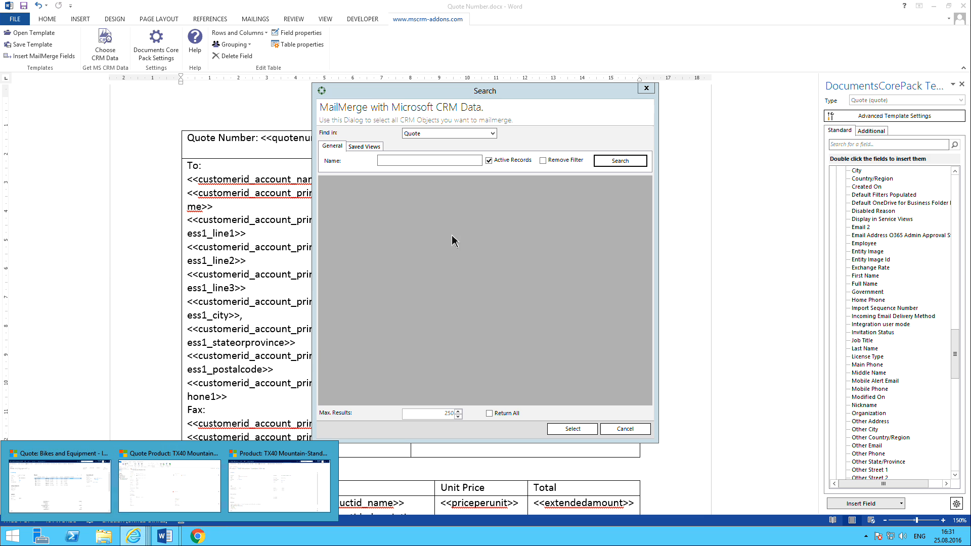
left_click(426, 162)
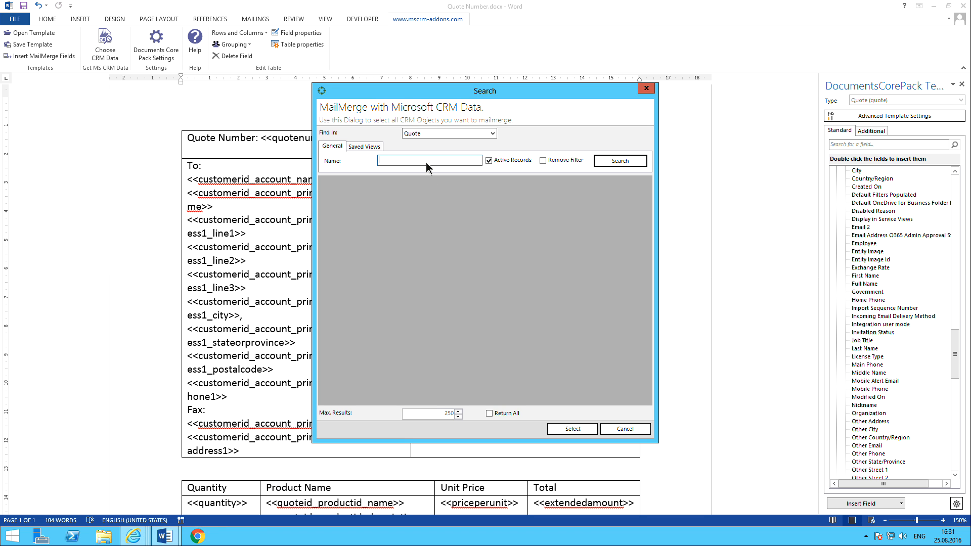
type("Bikes")
key("Return")
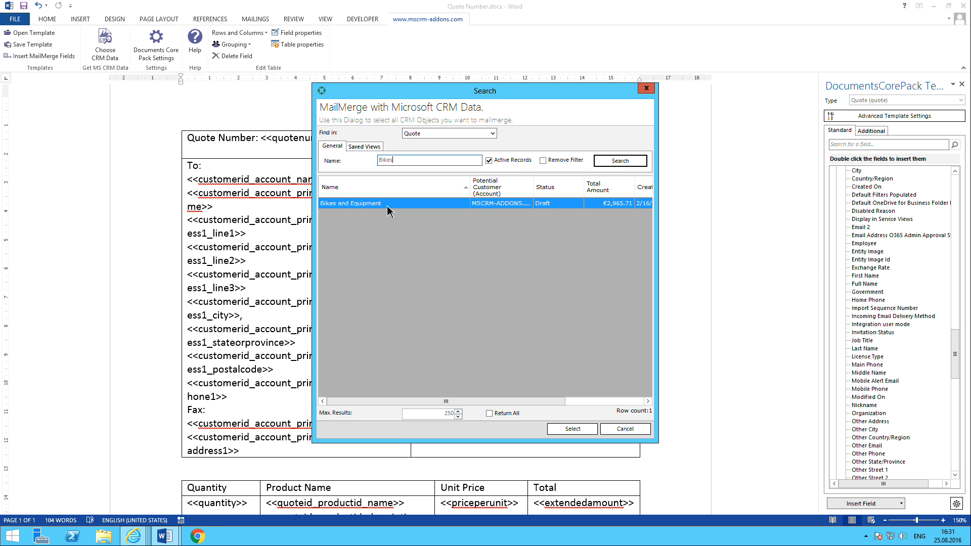
left_click(567, 430)
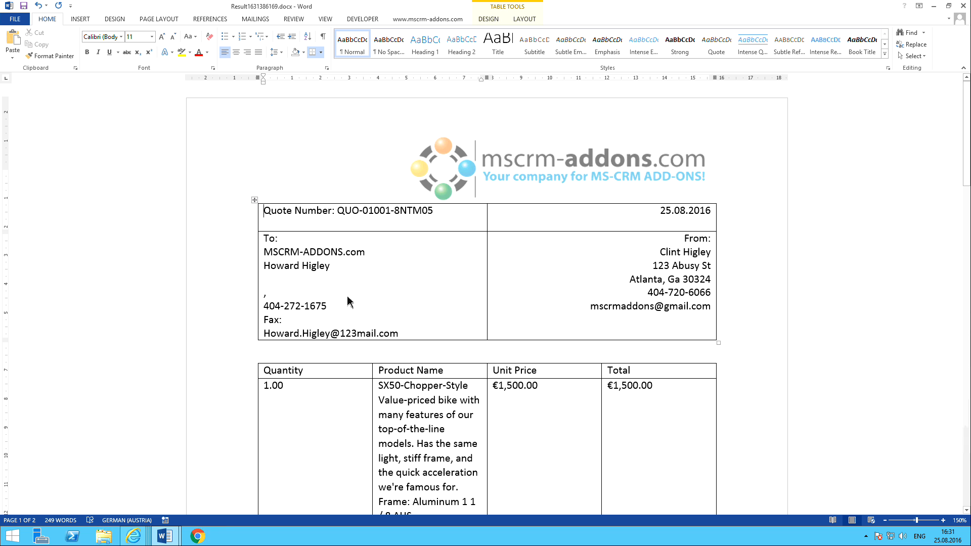
Check the merged quote's To block for the recipient's address lines, city and fax entry.
scroll(348, 301, "down", 1)
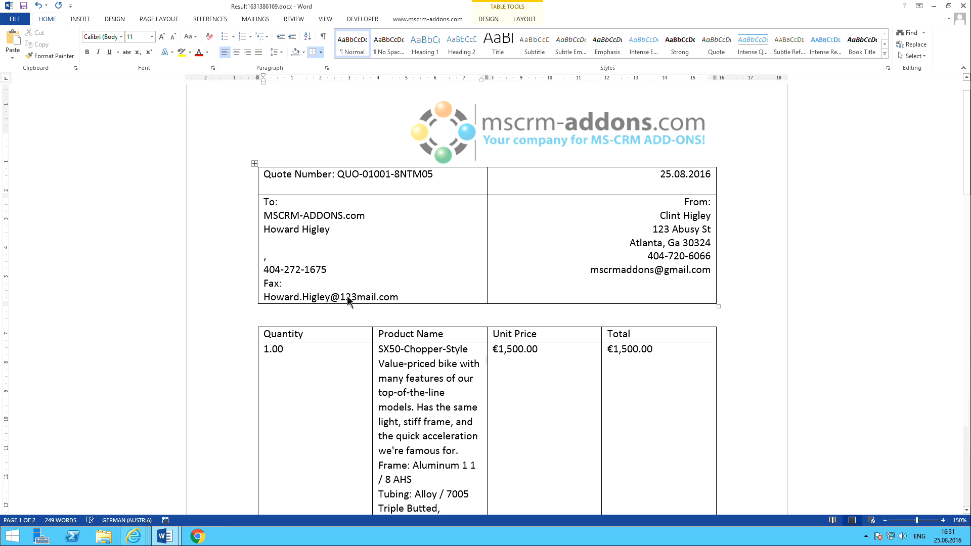
left_click(286, 244)
left_click_drag(287, 261, 260, 239)
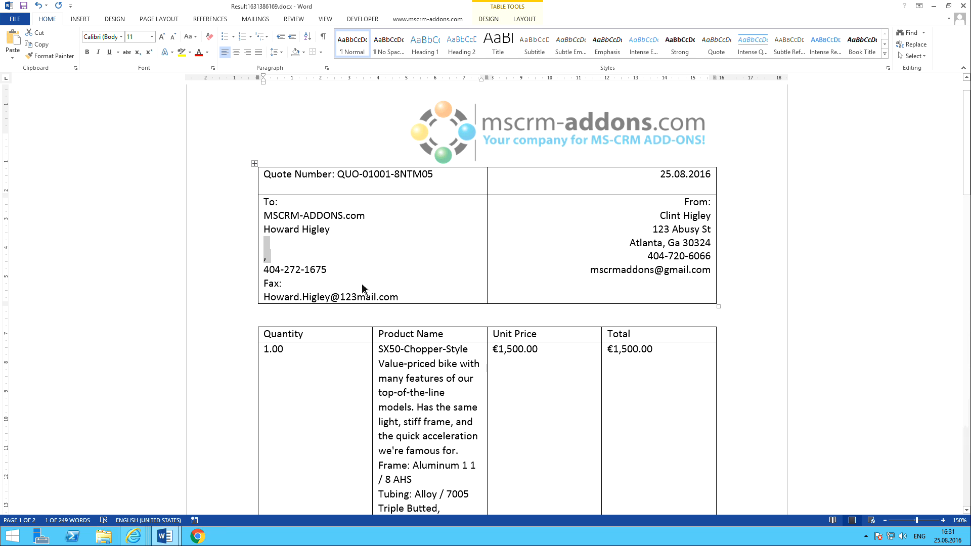
left_click(293, 286)
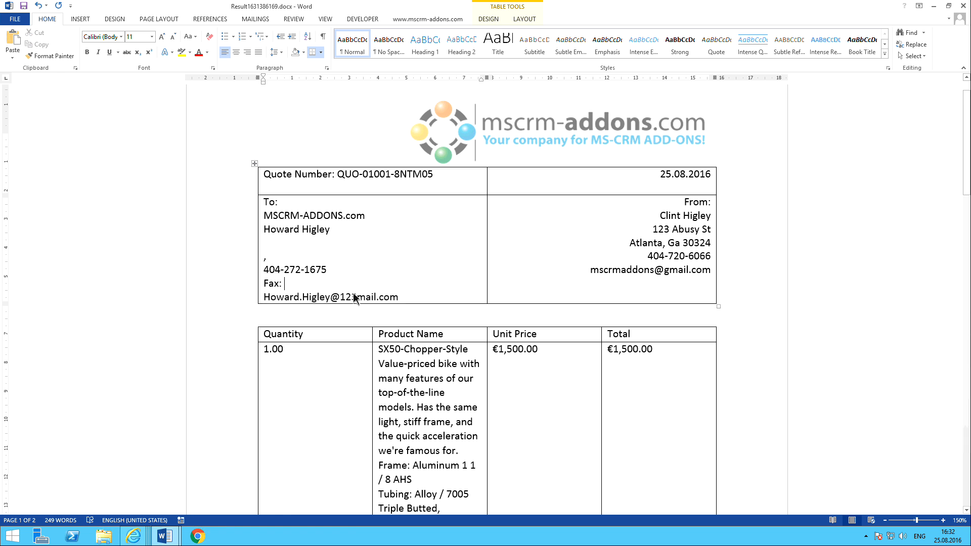
Review the merged quote's line items, total amount, payment options text and signature across both pages.
scroll(354, 298, "down", 2)
scroll(354, 298, "down", 1)
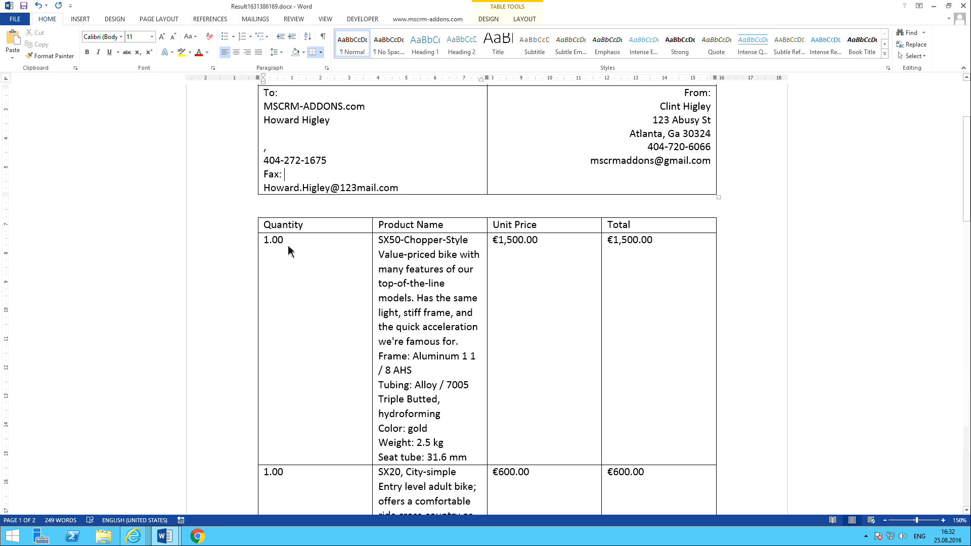
left_click(321, 296)
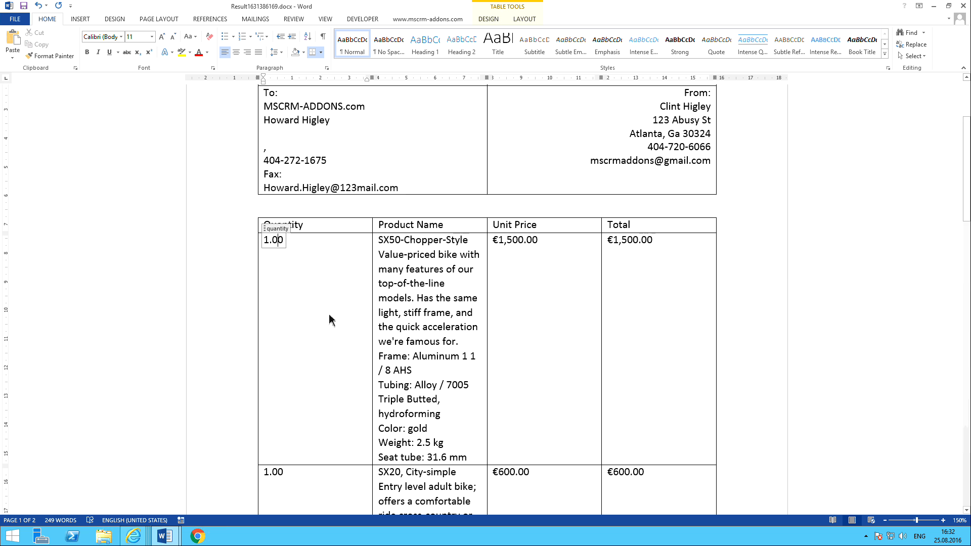
scroll(329, 314, "down", 5)
scroll(326, 319, "down", 3)
scroll(325, 319, "up", 10)
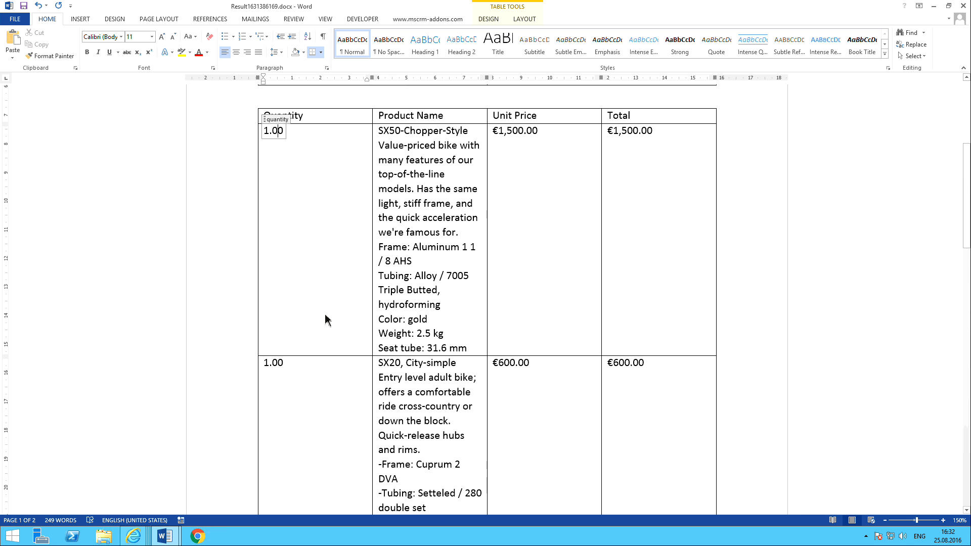
scroll(325, 319, "down", 7)
scroll(323, 321, "down", 15)
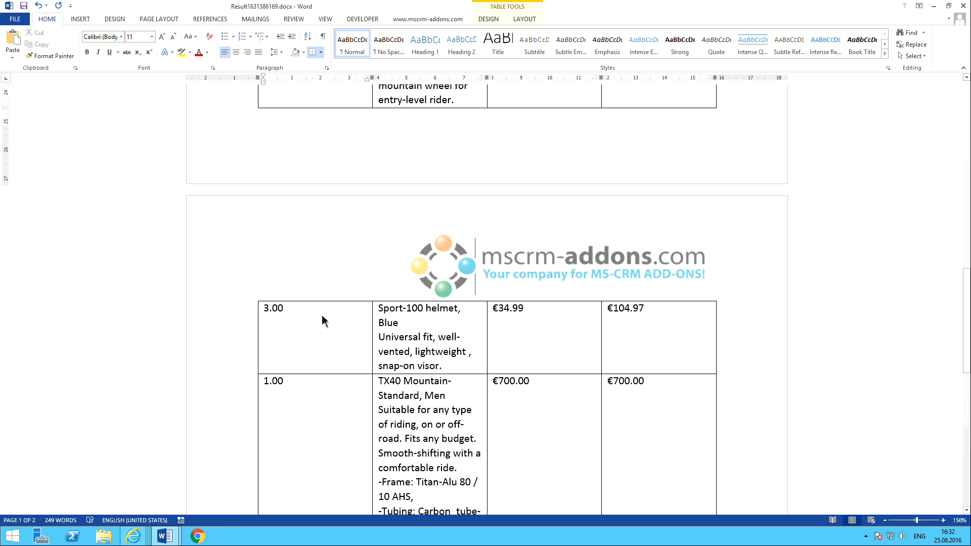
scroll(321, 322, "down", 2)
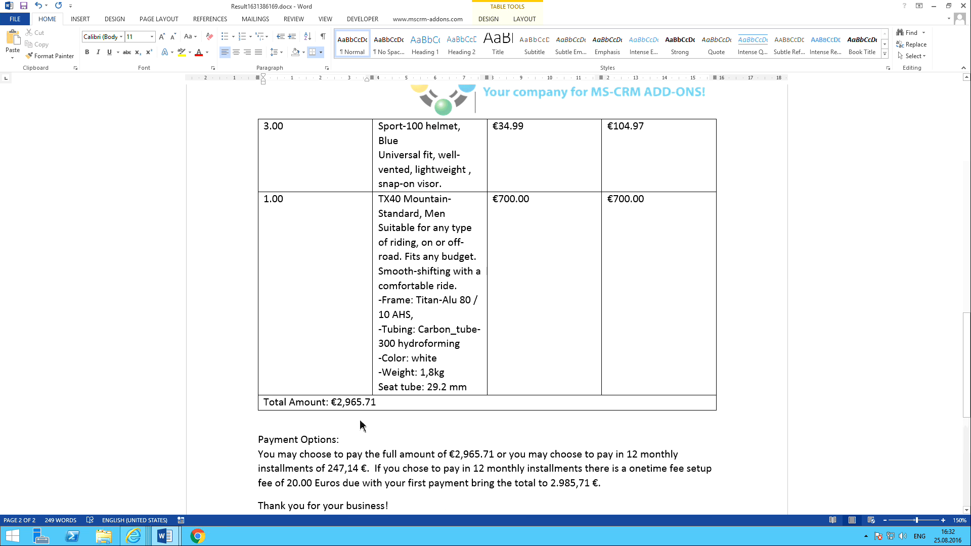
scroll(405, 440, "down", 4)
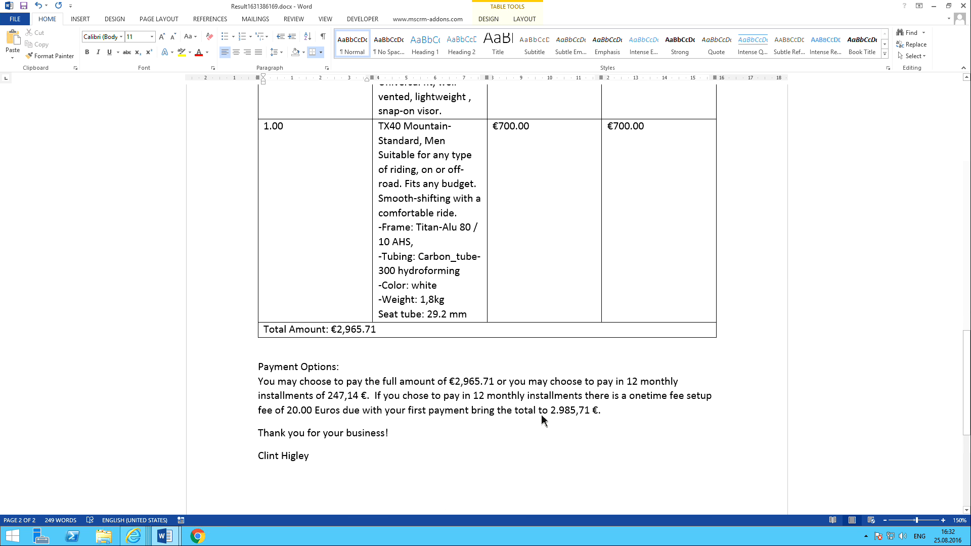
scroll(484, 444, "up", 2)
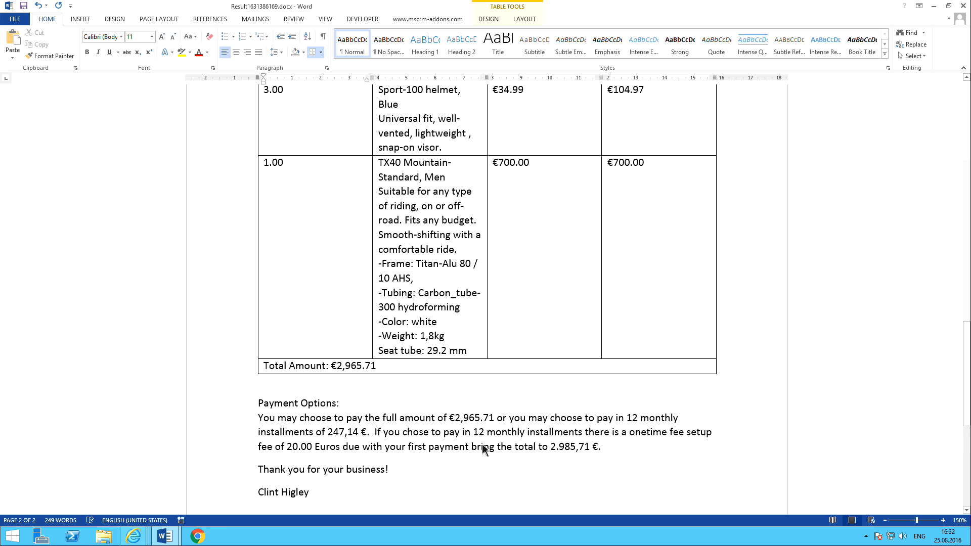
scroll(483, 449, "up", 20)
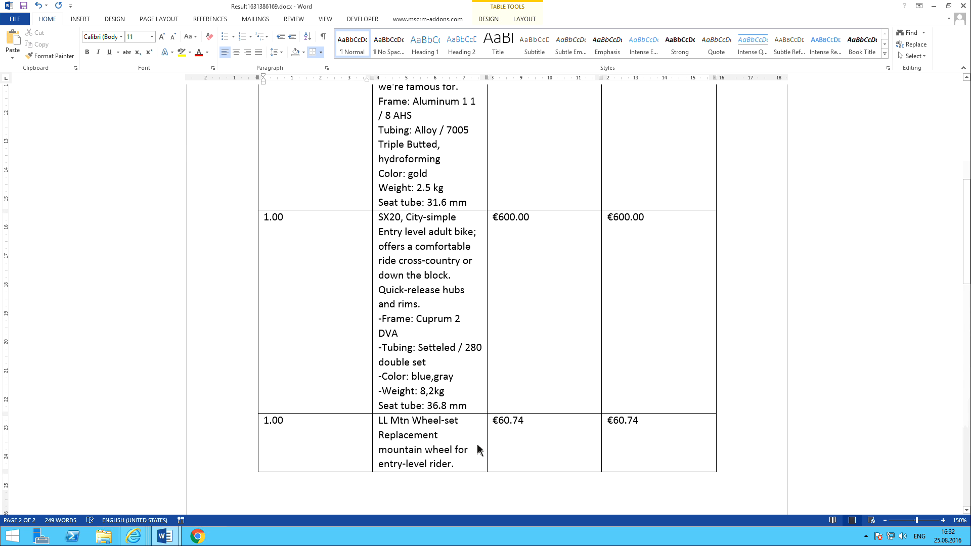
scroll(475, 449, "up", 8)
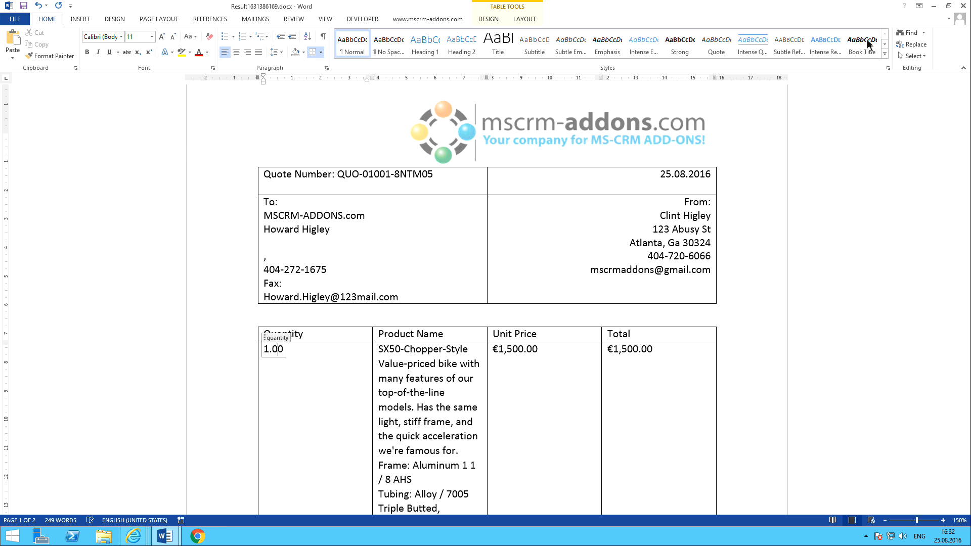
Close the merged result document without saving and place the cursor in the template's primary contact address line 1 field.
left_click(963, 6)
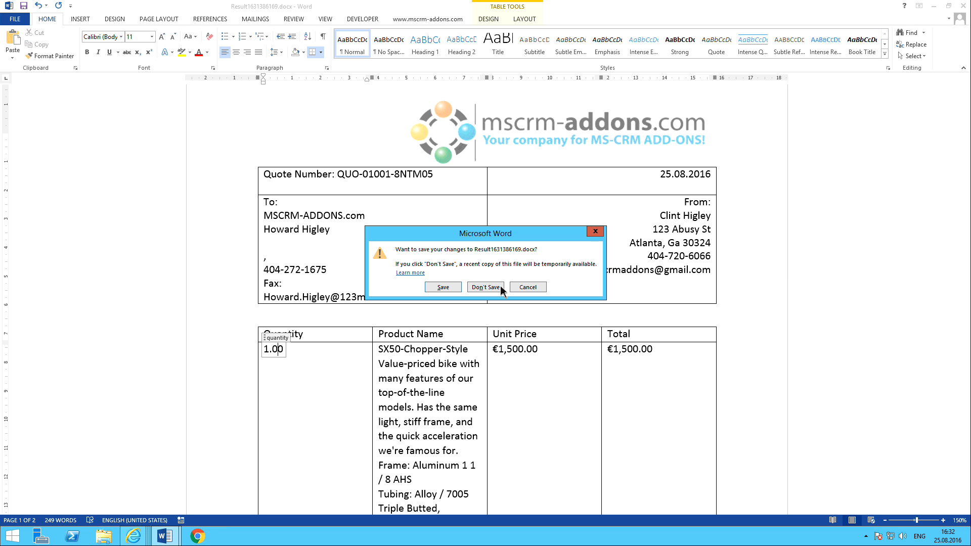
left_click(485, 288)
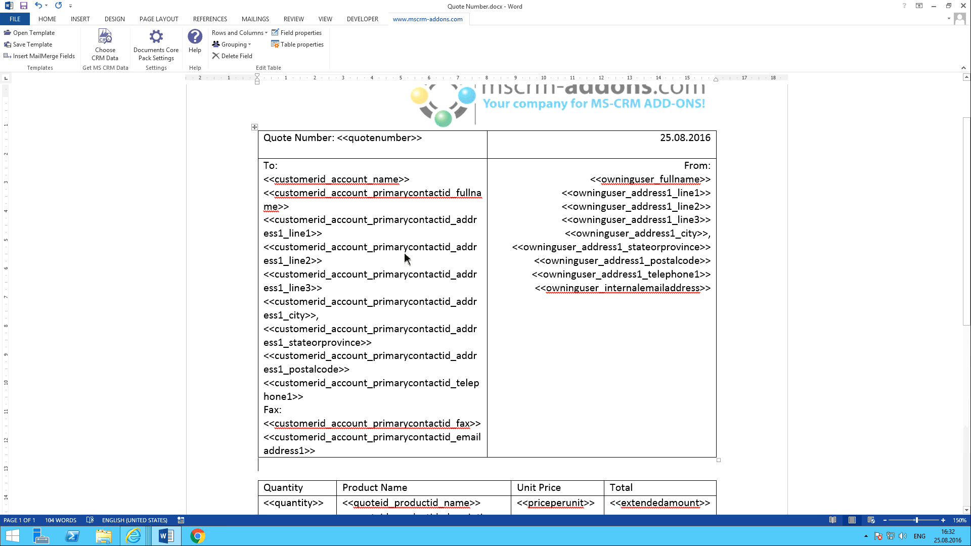
left_click(310, 236)
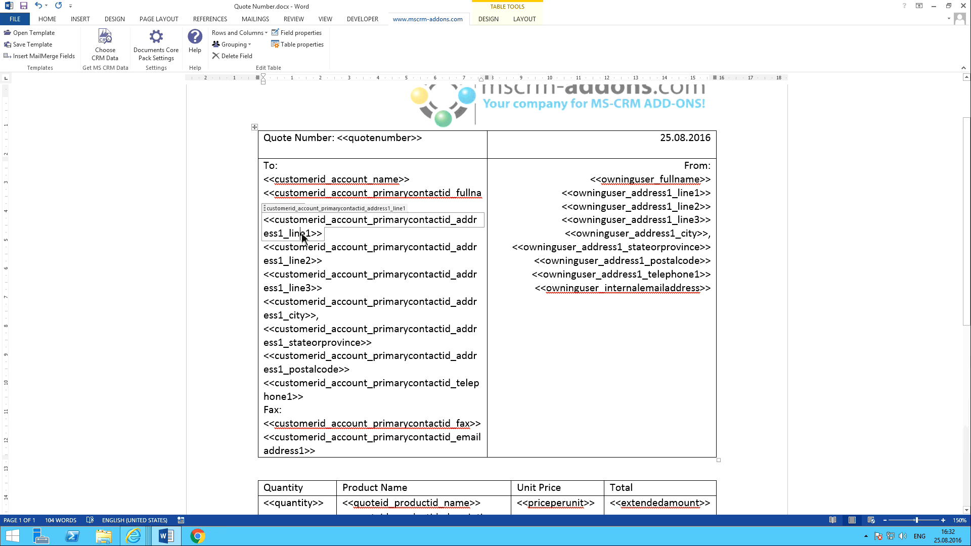
Switch to Dynamics CRM and open the MSCRM-ADDONS.com account from the Bikes and Equipment quote to check its address.
left_click(133, 536)
left_click(79, 509)
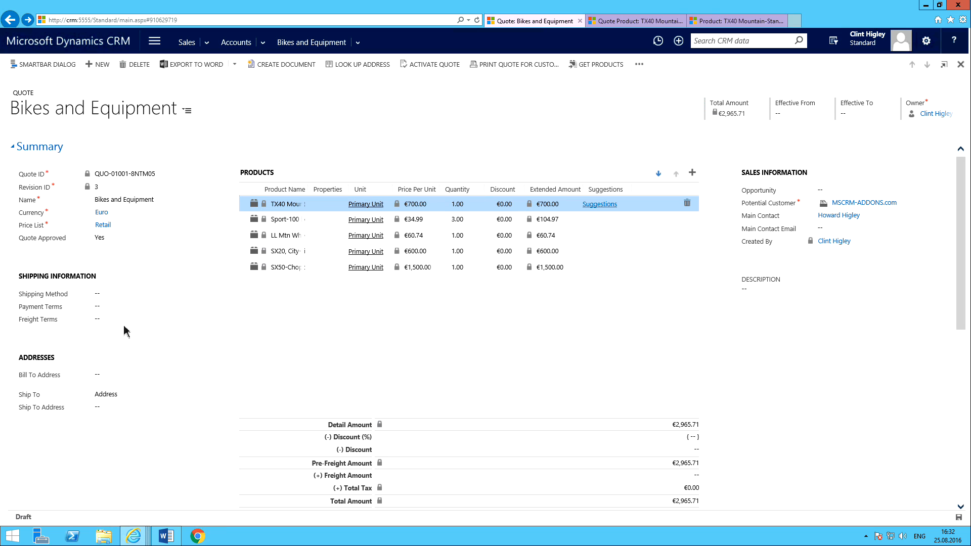
left_click(856, 205)
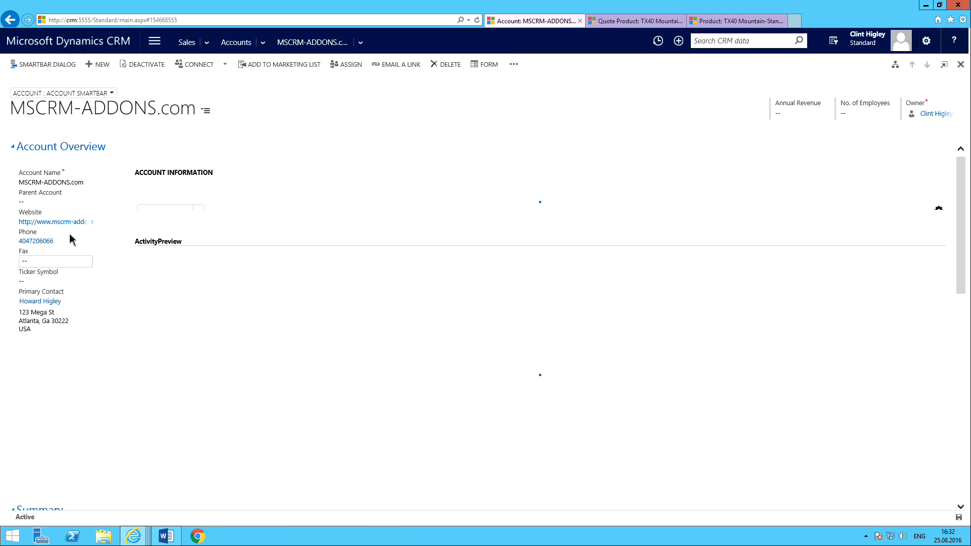
scroll(80, 393, "down", 1)
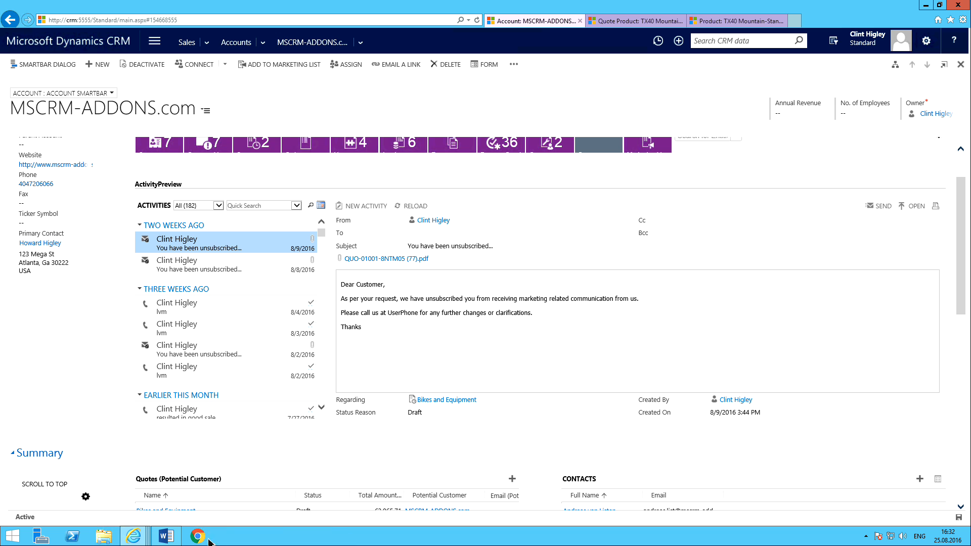
Switch back to the Word template and delete the primary contact's address line 1, line 2 and line 3 fields from the To block.
left_click(166, 537)
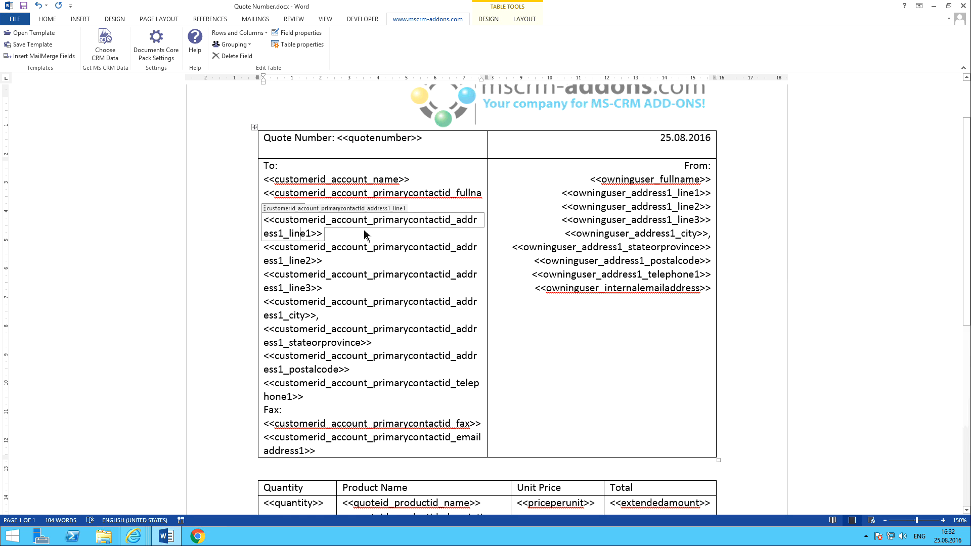
left_click(351, 220)
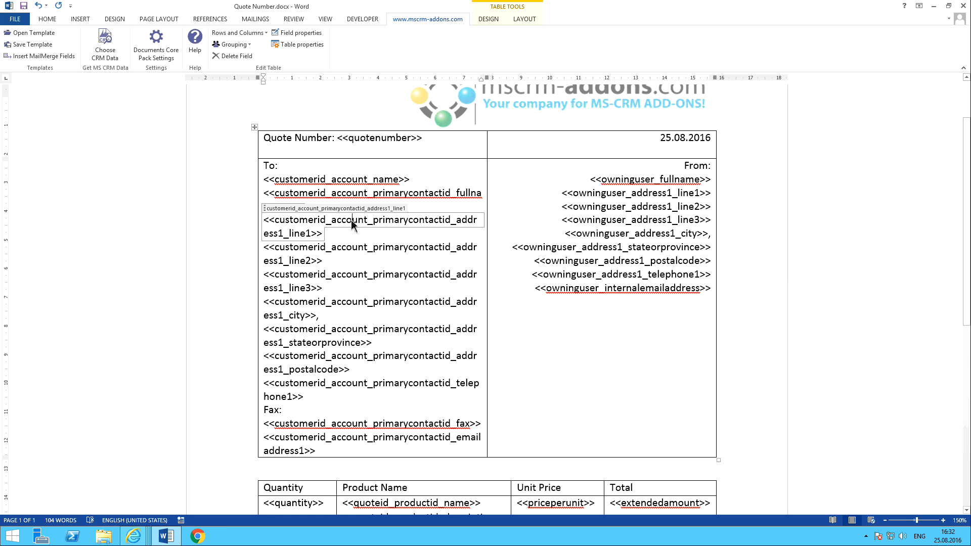
left_click(240, 59)
left_click(321, 233)
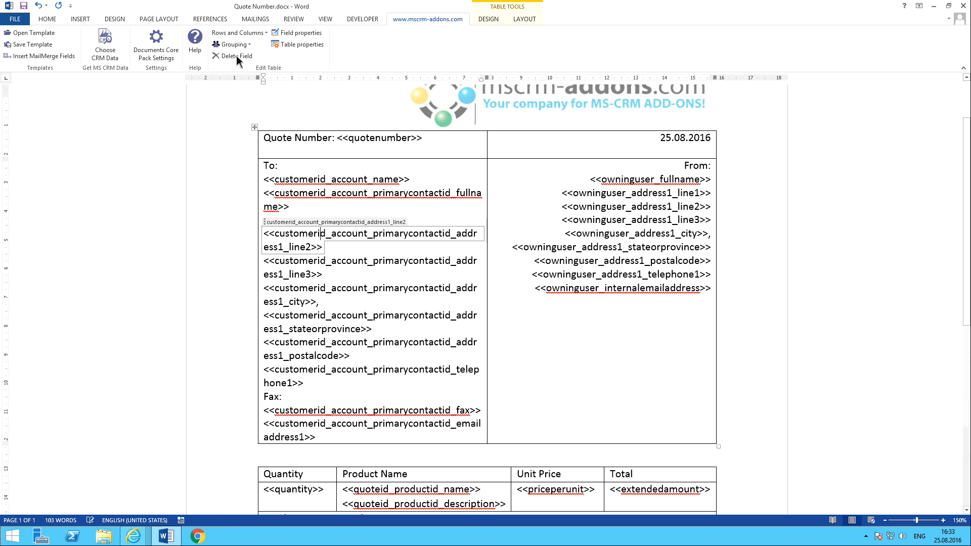
left_click(239, 59)
left_click(327, 251)
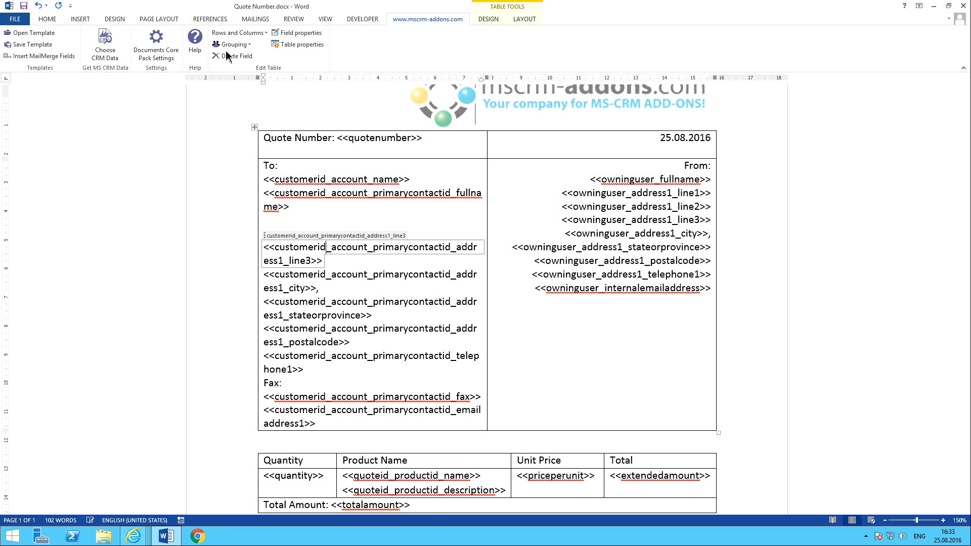
left_click(229, 56)
Delete the primary contact's city, state/province and postal code fields from the To block.
left_click(337, 261)
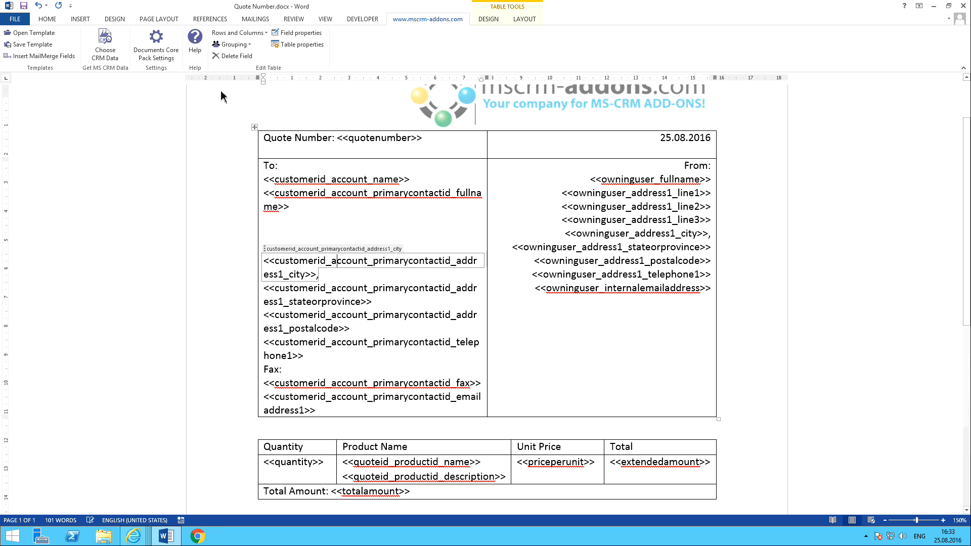
left_click(232, 55)
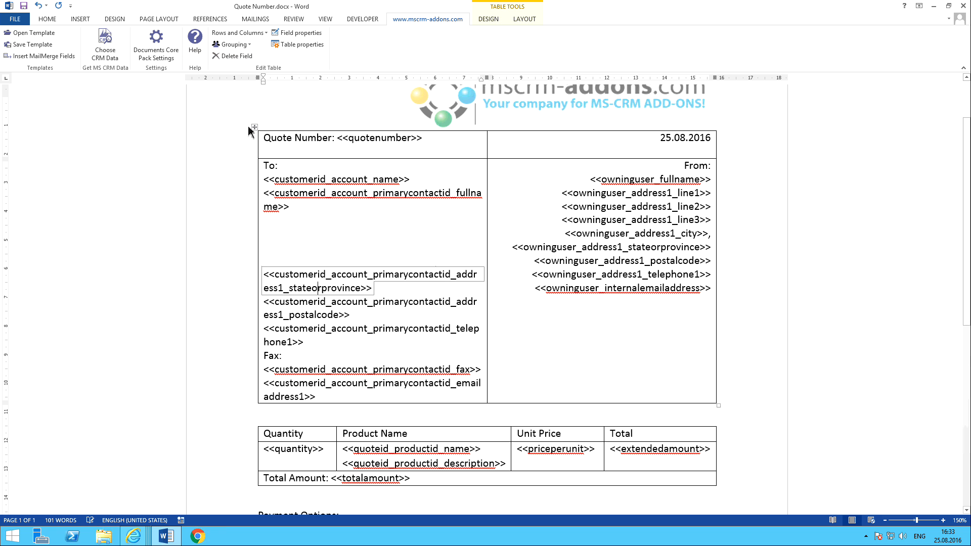
left_click(236, 56)
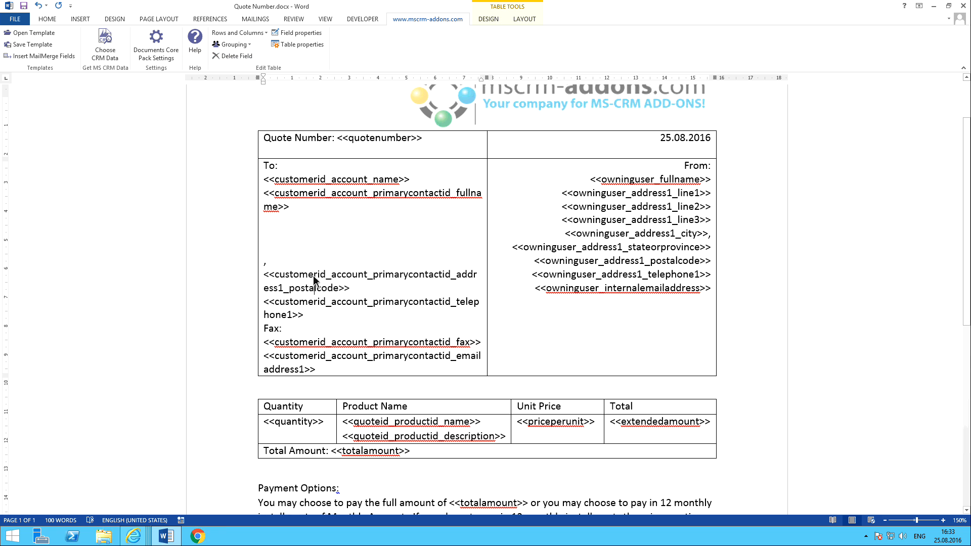
left_click(236, 56)
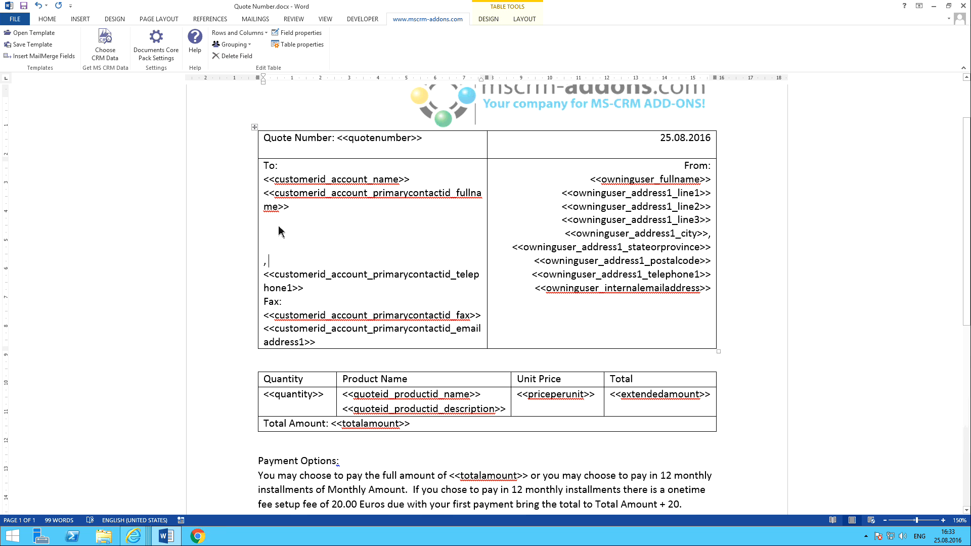
Insert the Potential Customer (Account) Address 1 fields Street 1, Street 2 and Street 3 on separate lines below the primary contact's full name field.
left_click(279, 227)
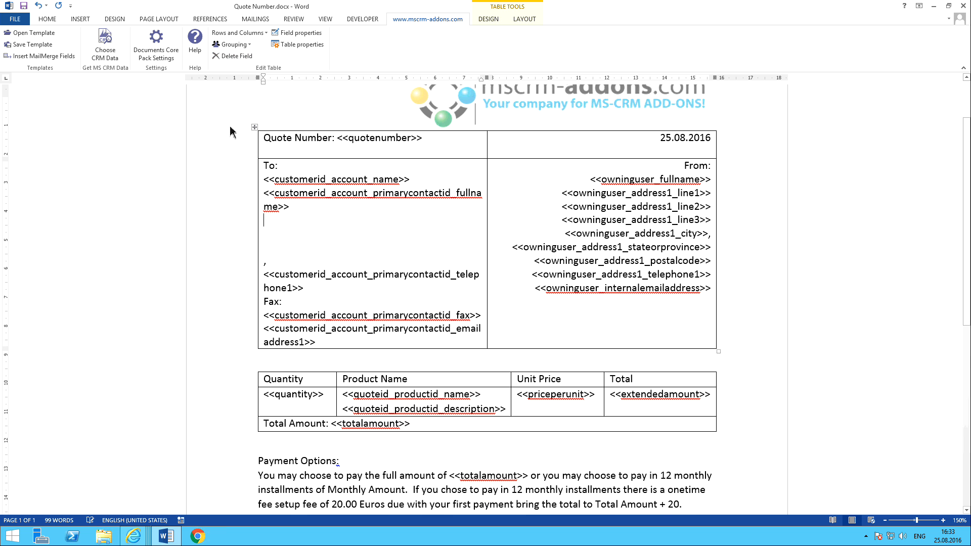
left_click(59, 61)
left_click_drag(955, 354, 953, 278)
left_click(839, 333)
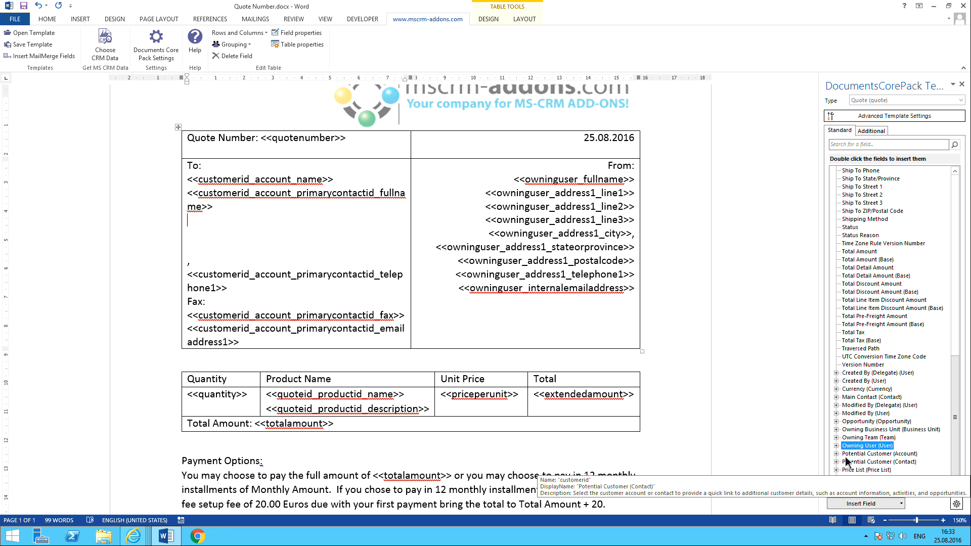
left_click(837, 454)
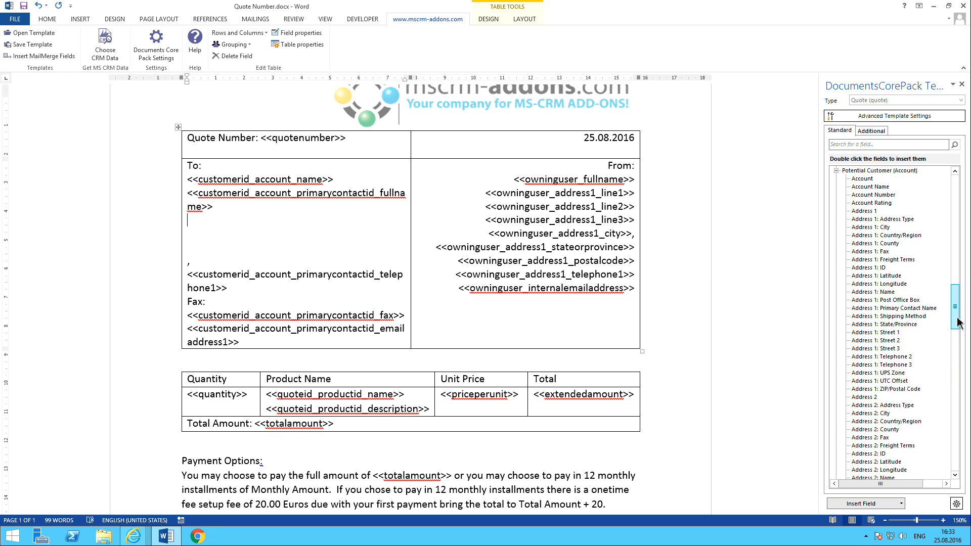
double_click(853, 333)
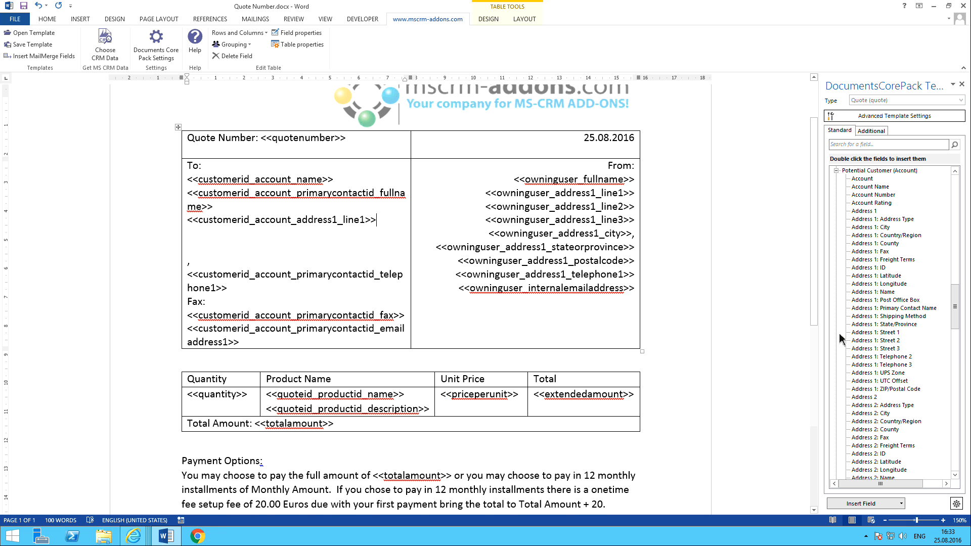
key("Return")
key("BackSpace")
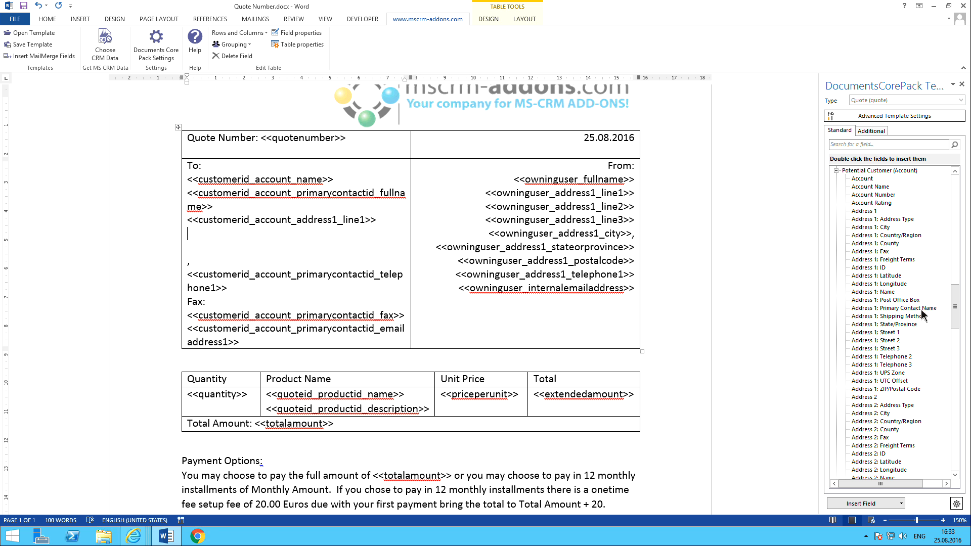
double_click(895, 343)
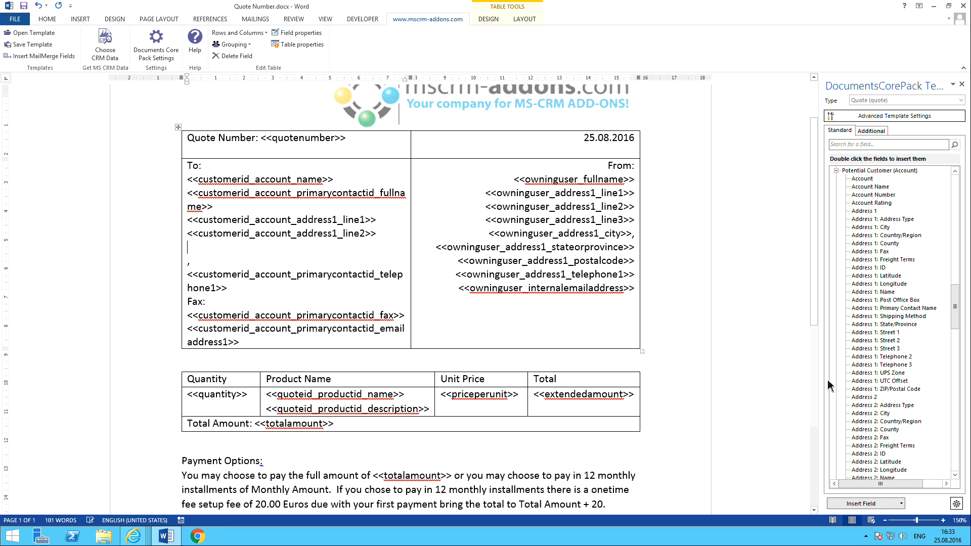
double_click(876, 349)
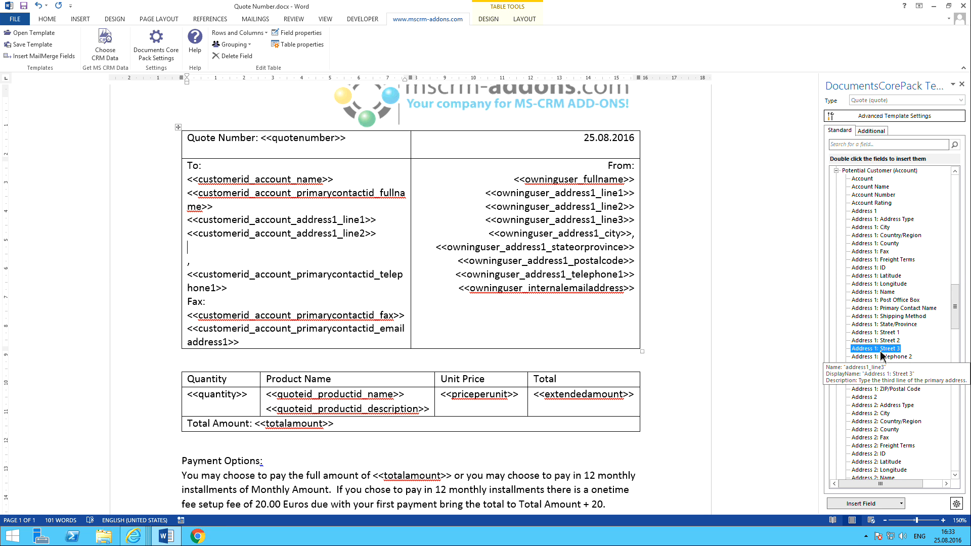
Insert the account's Address 1 City field before the comma in the To block, followed by its State/Province and ZIP/Postal Code fields.
left_click(188, 267)
left_click(191, 265)
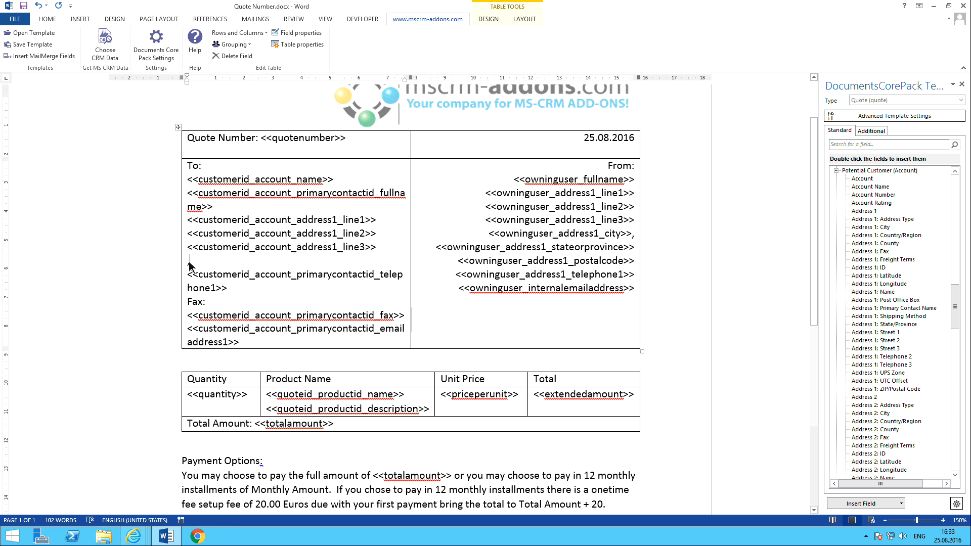
left_click_drag(957, 323, 958, 315)
double_click(883, 269)
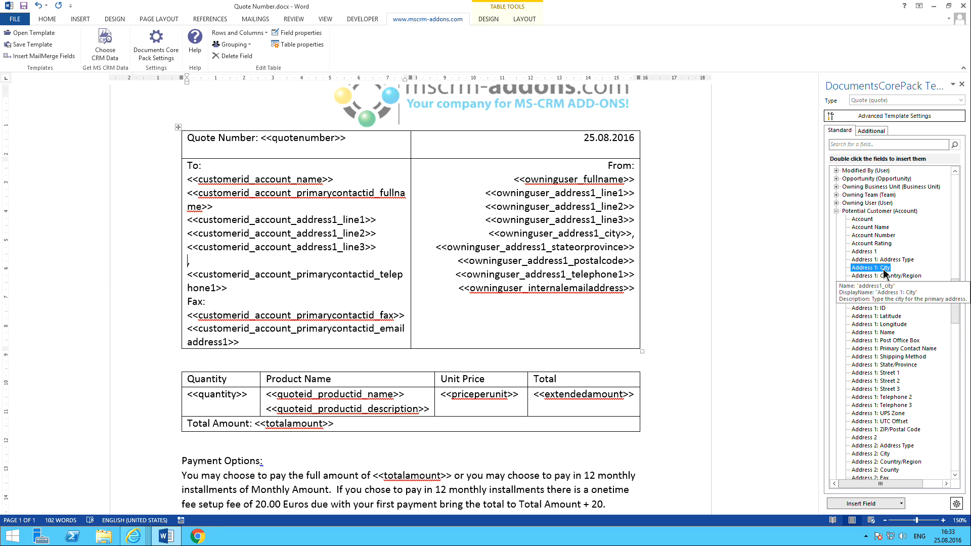
left_click(385, 264)
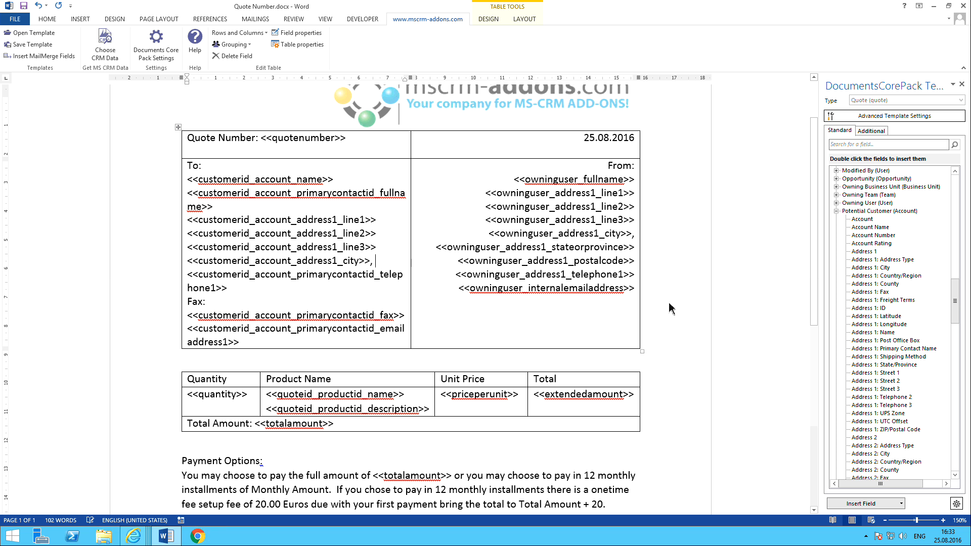
mouse_move(955, 303)
left_mouse_down()
mouse_move(956, 326)
mouse_move(954, 316)
left_mouse_up()
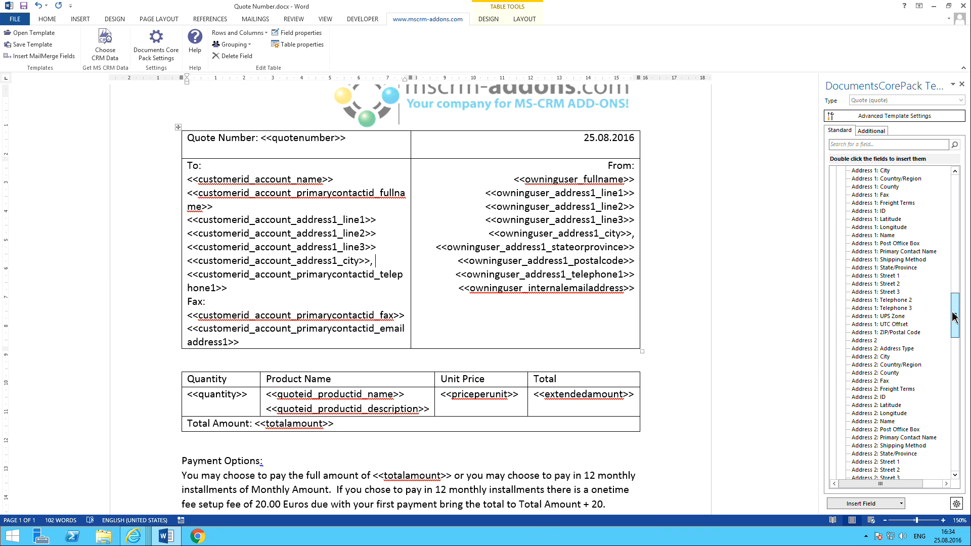
double_click(886, 267)
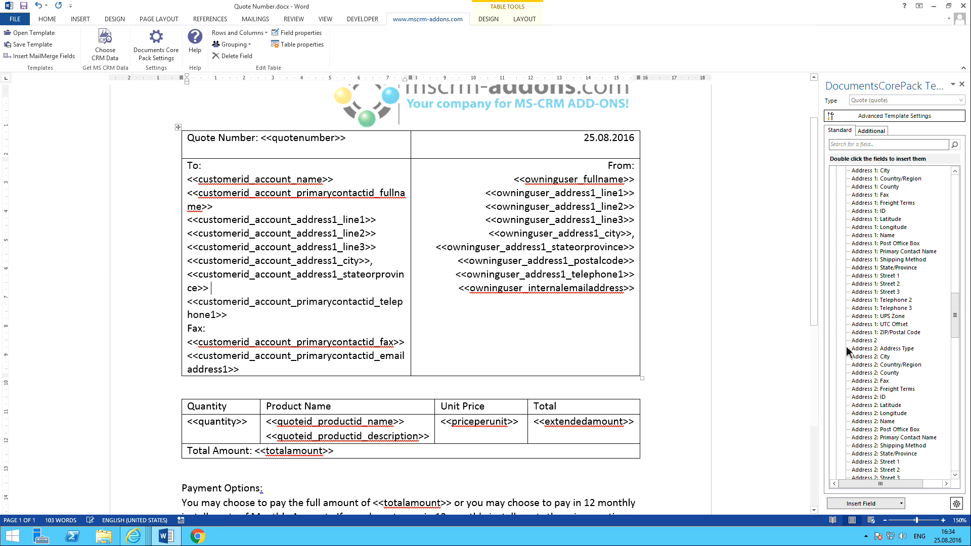
left_click_drag(957, 319, 957, 318)
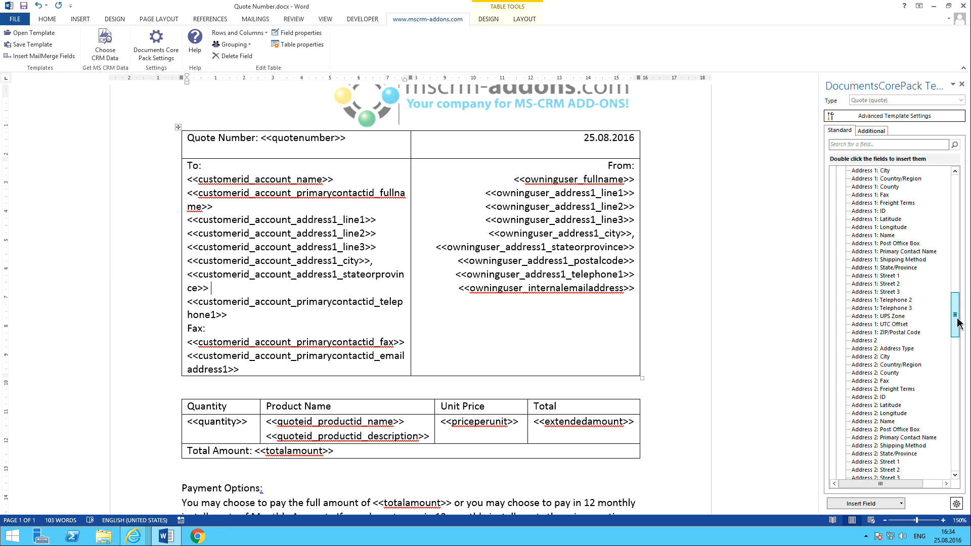
double_click(898, 333)
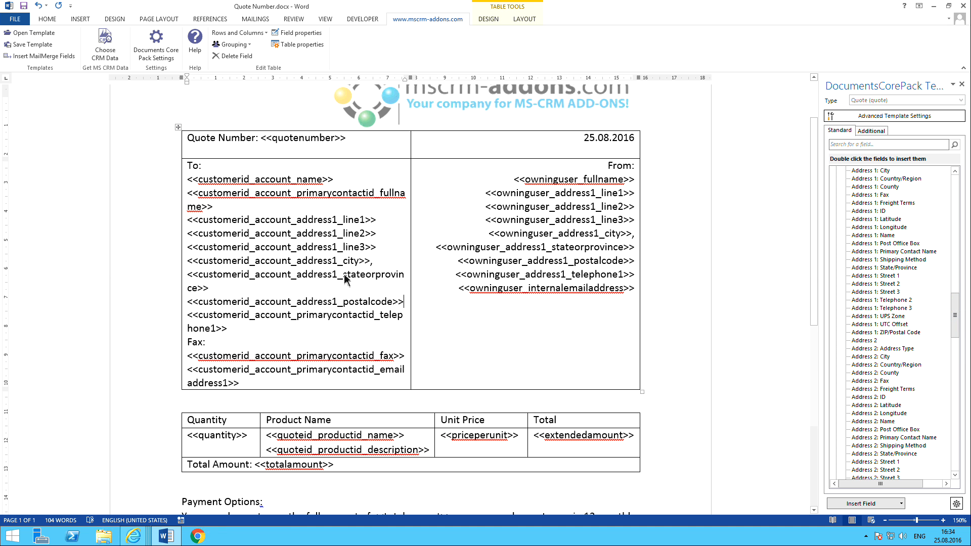
Set the account's address line 2 field to delete its line if the whole line is empty and if this field is empty.
left_click(346, 248)
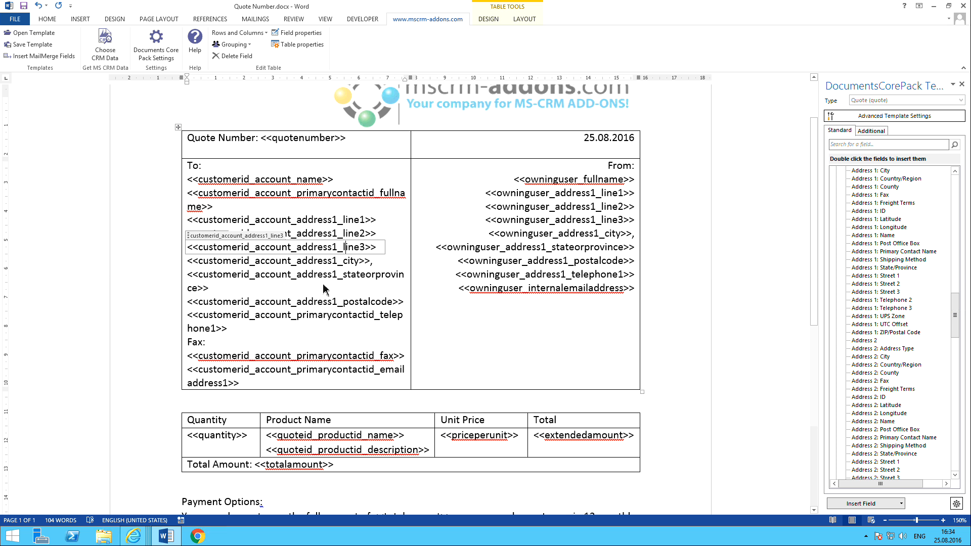
left_click(336, 238)
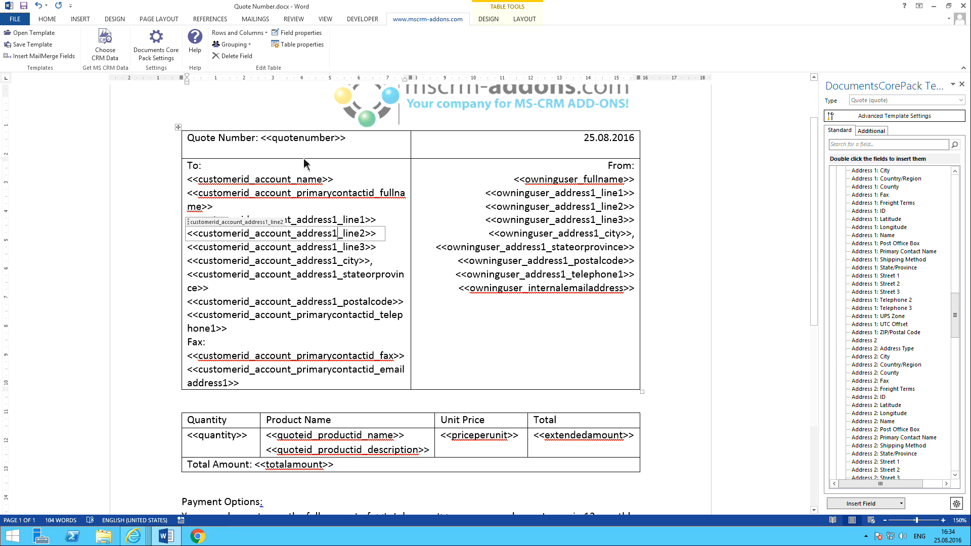
left_click(298, 33)
left_click(30, 111)
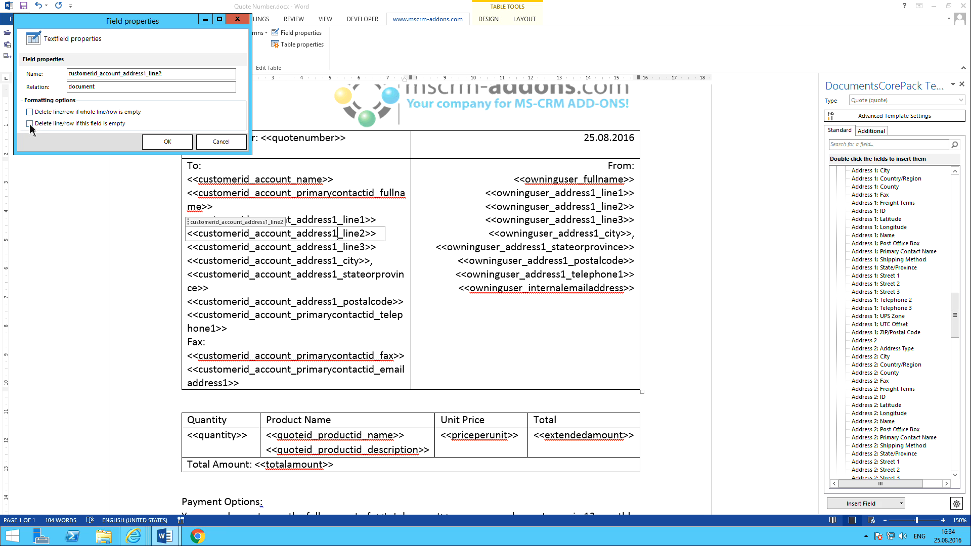
left_click(30, 123)
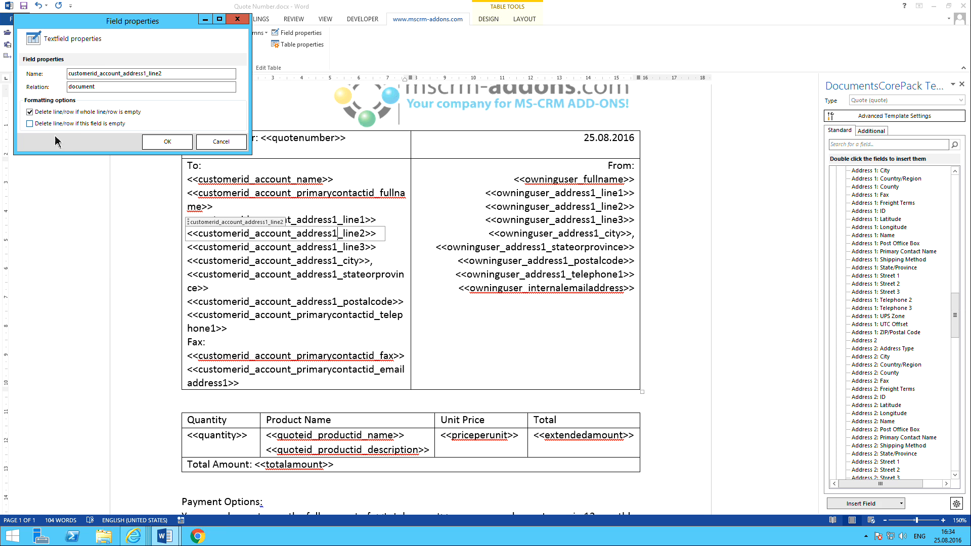
left_click(167, 145)
Set the account's address line 3 field to delete its line/row if this field is empty.
left_click(282, 247)
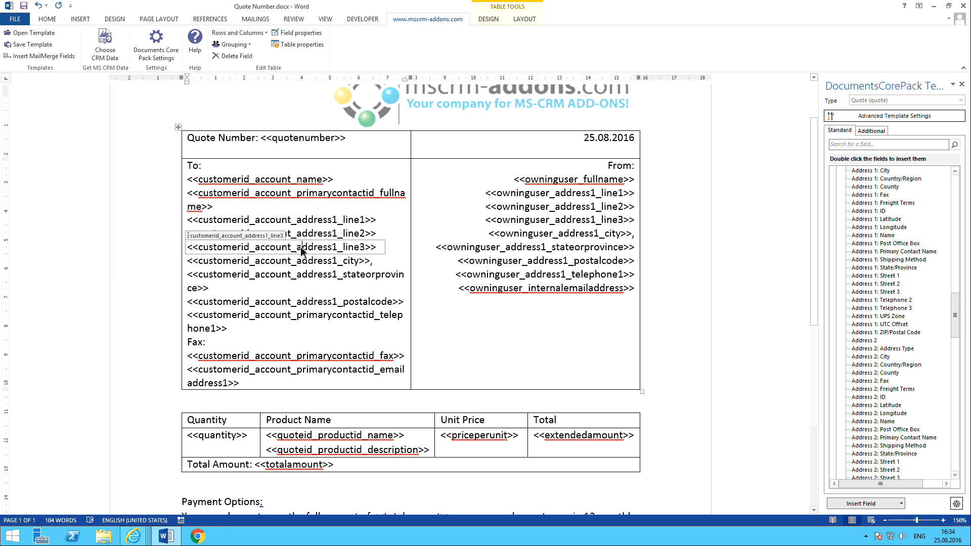
left_click(296, 33)
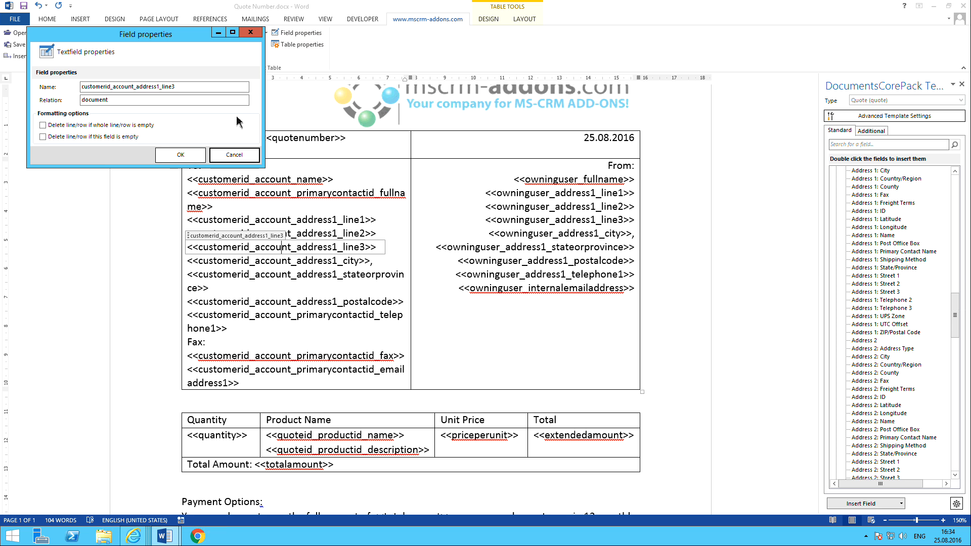
left_click(43, 136)
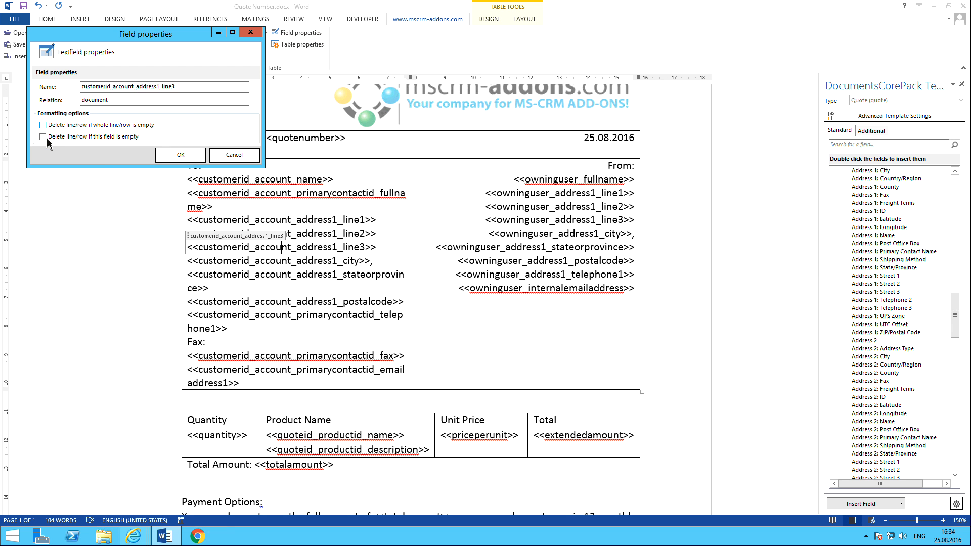
left_click(180, 155)
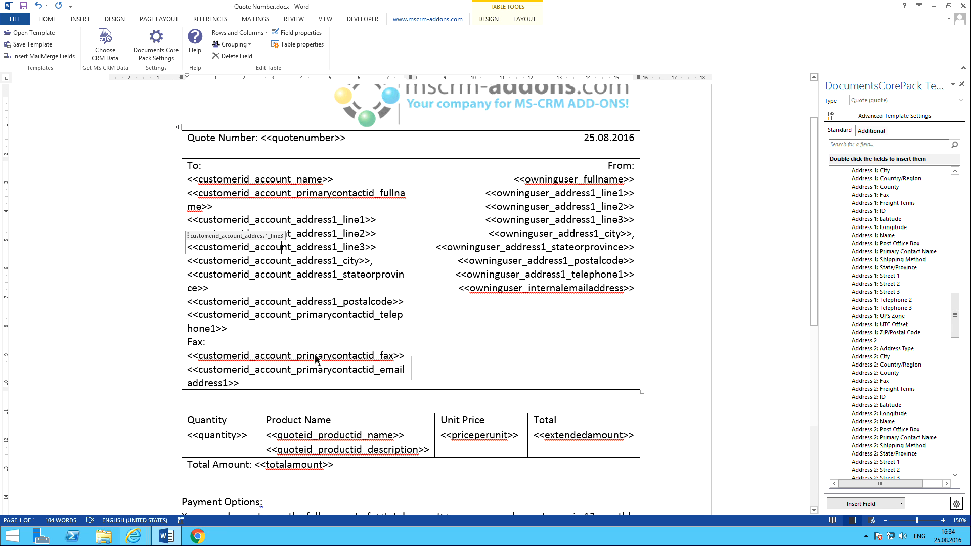
Switch to Dynamics CRM and check the fax and contact details on the MSCRM-ADDONS.com account record.
left_click(297, 356)
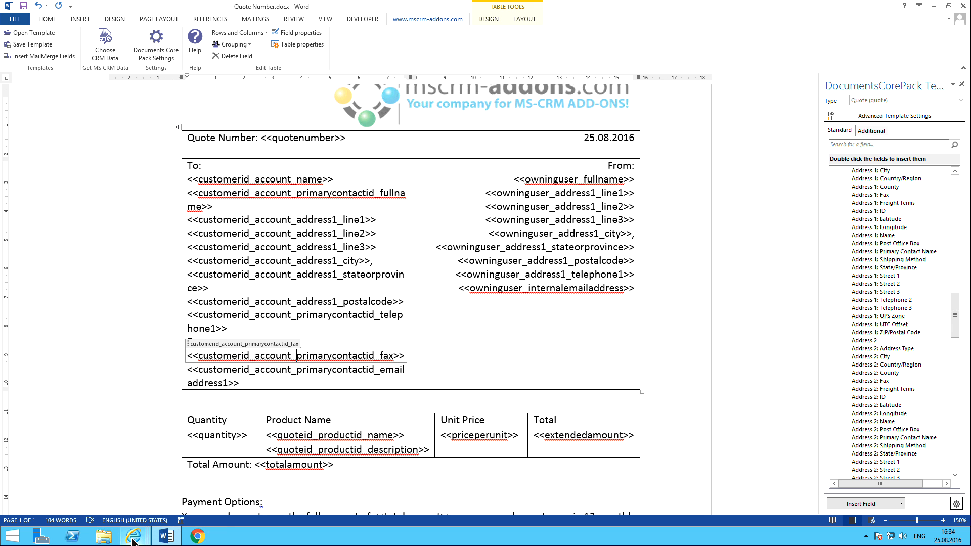
mouse_move(134, 536)
left_click(83, 497)
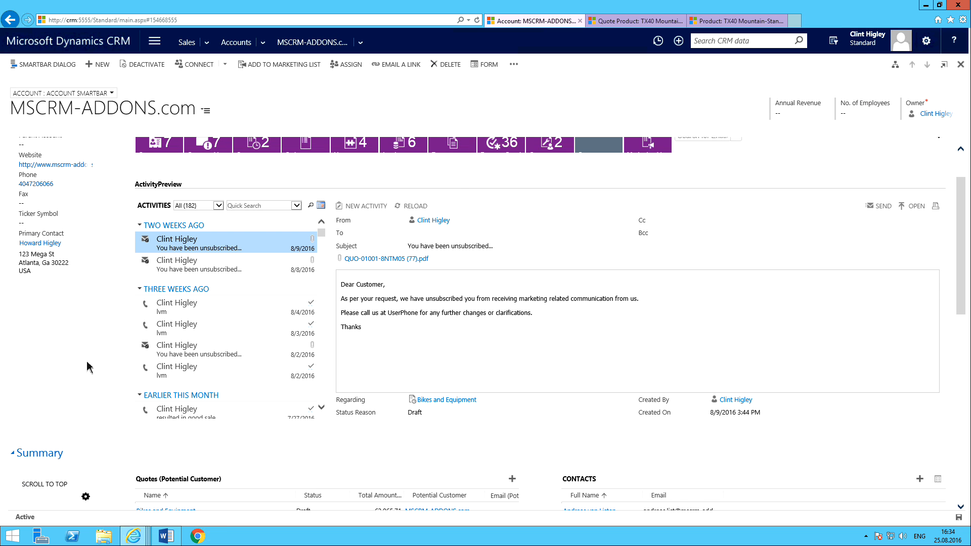
scroll(91, 377, "down", 1)
scroll(92, 378, "up", 2)
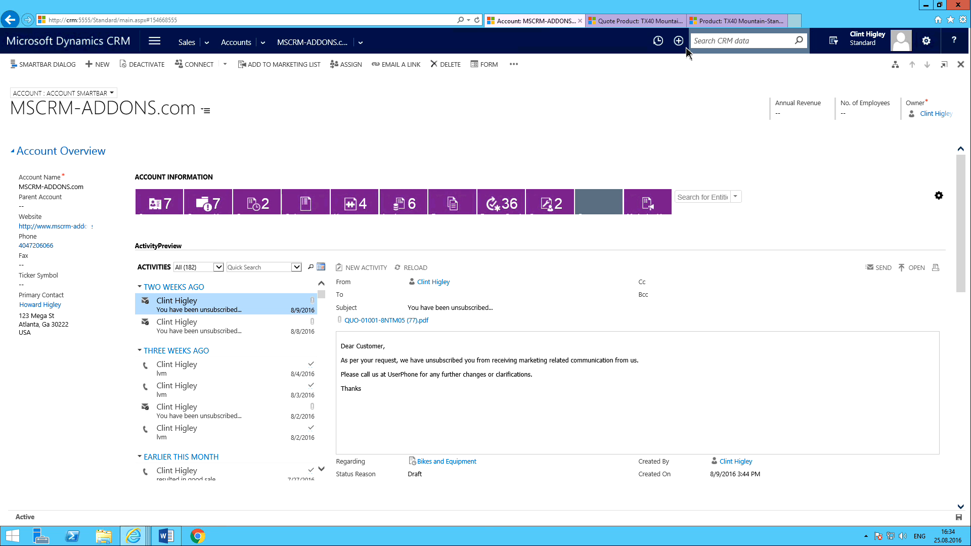
Switch back to the Word template and set the primary contact's fax field to delete its line if the whole line or this field is empty.
left_click(163, 537)
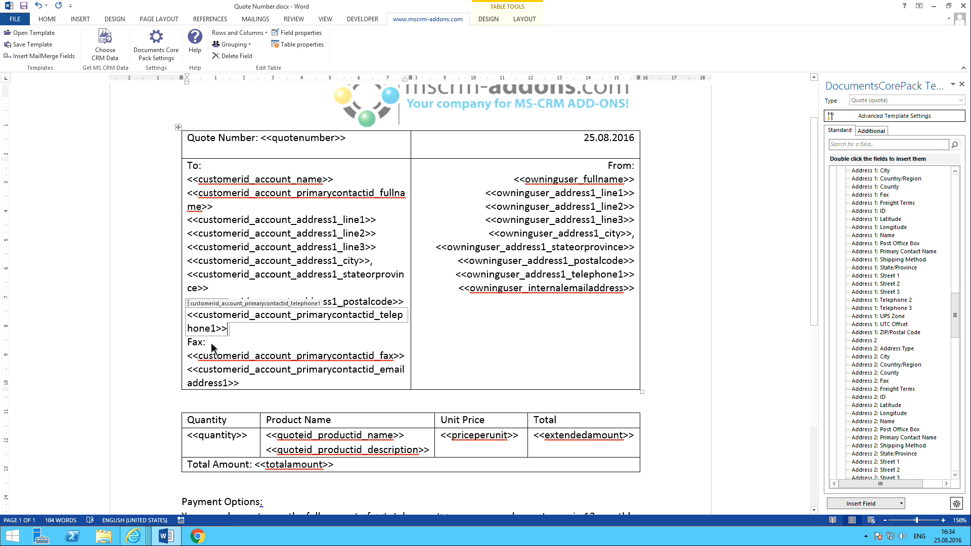
left_click(247, 356)
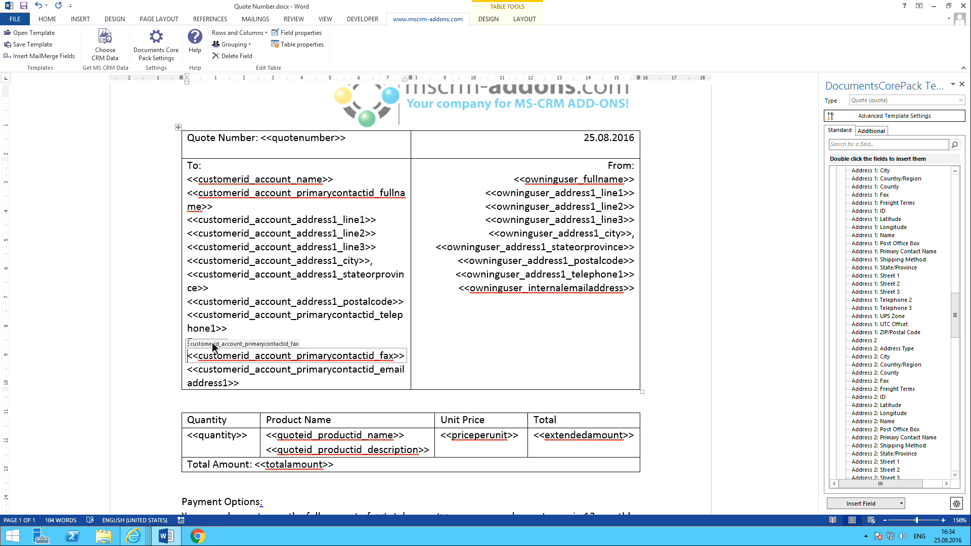
left_click(241, 333)
left_click(233, 356)
left_click(300, 33)
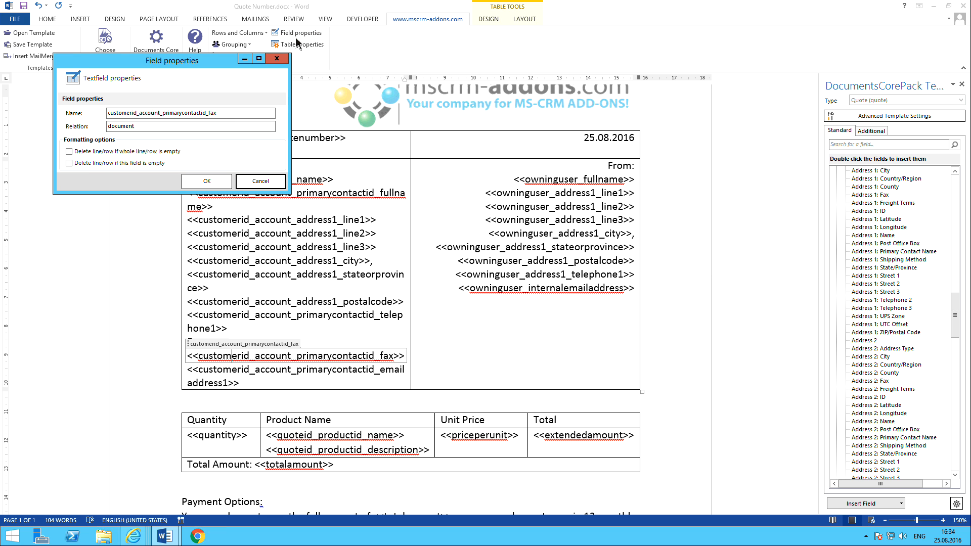
left_click(71, 153)
left_click(203, 181)
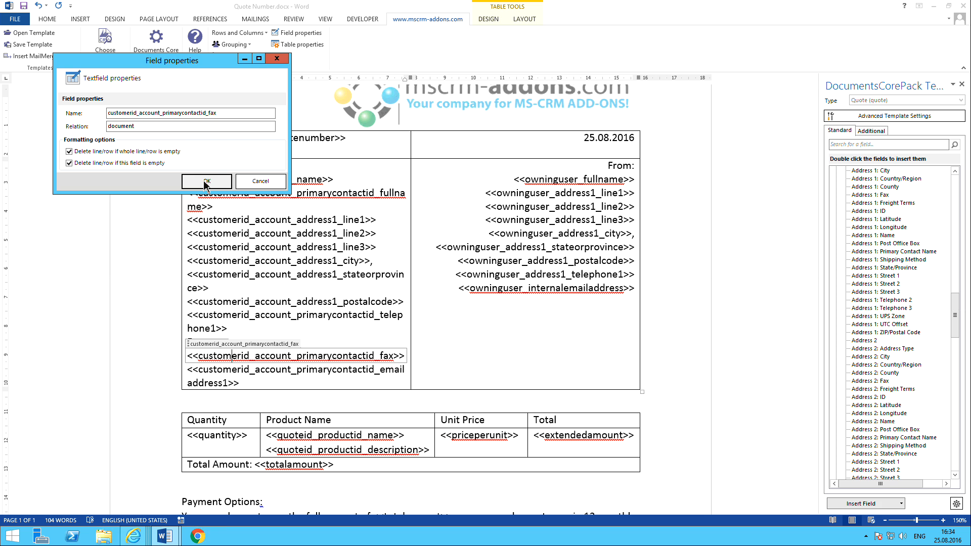
Review the line deletion options in the properties of the fax field below the Fax label.
left_click(248, 335)
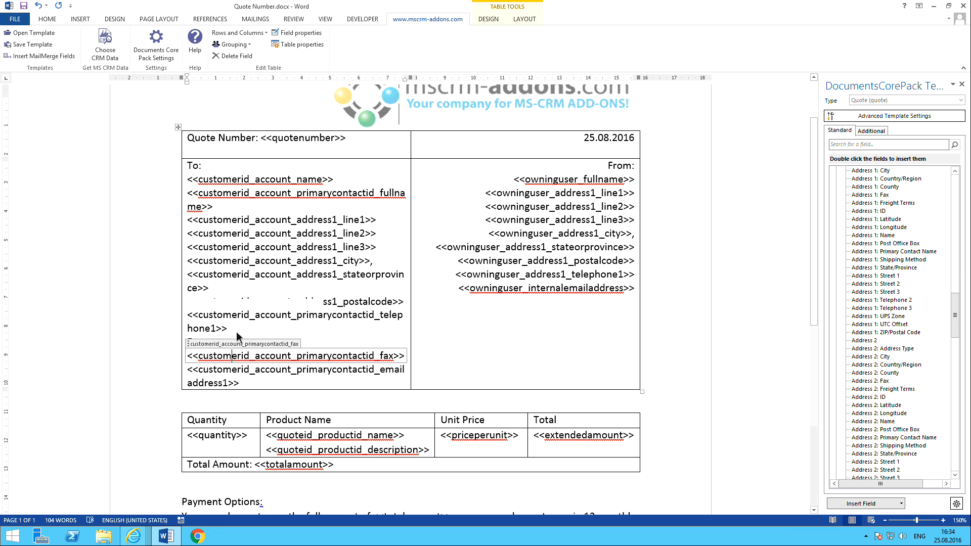
left_click(198, 348)
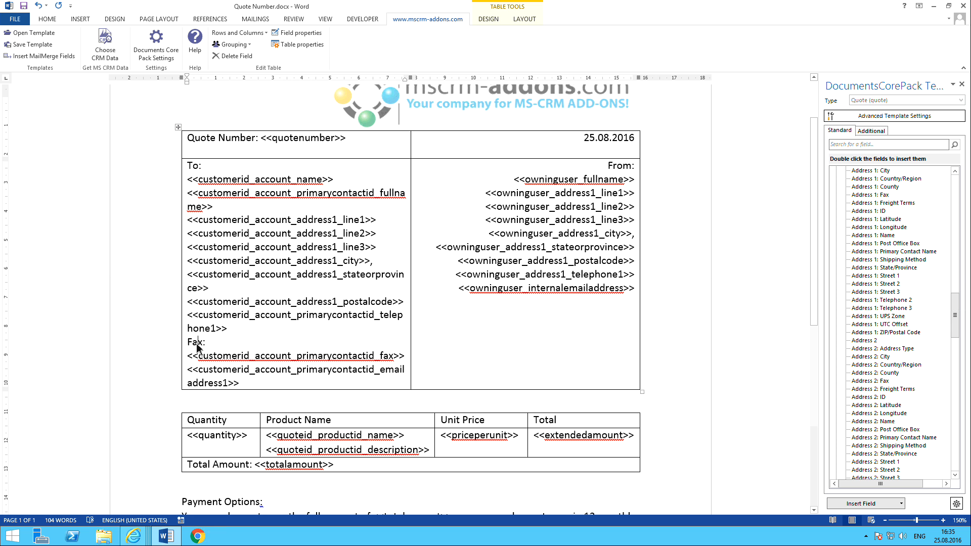
left_click(233, 359)
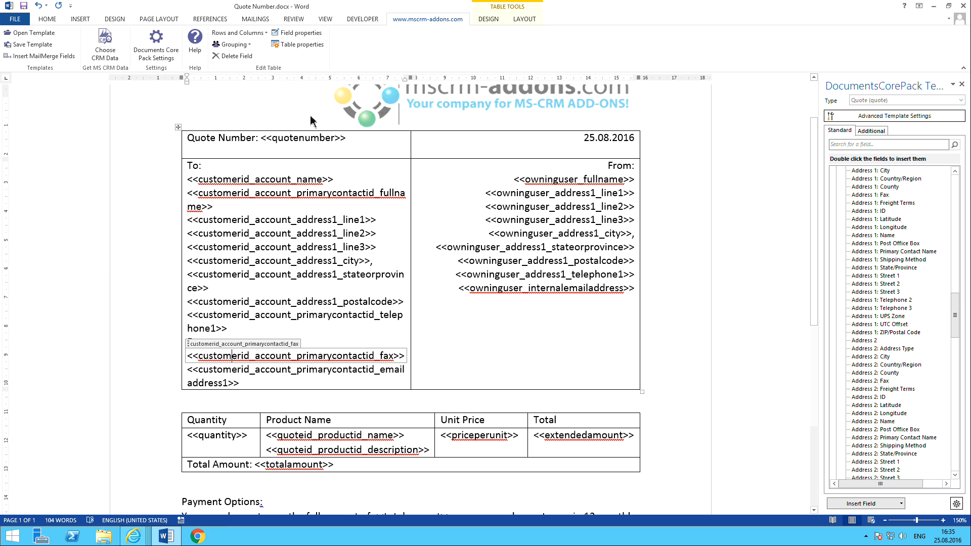
left_click(302, 33)
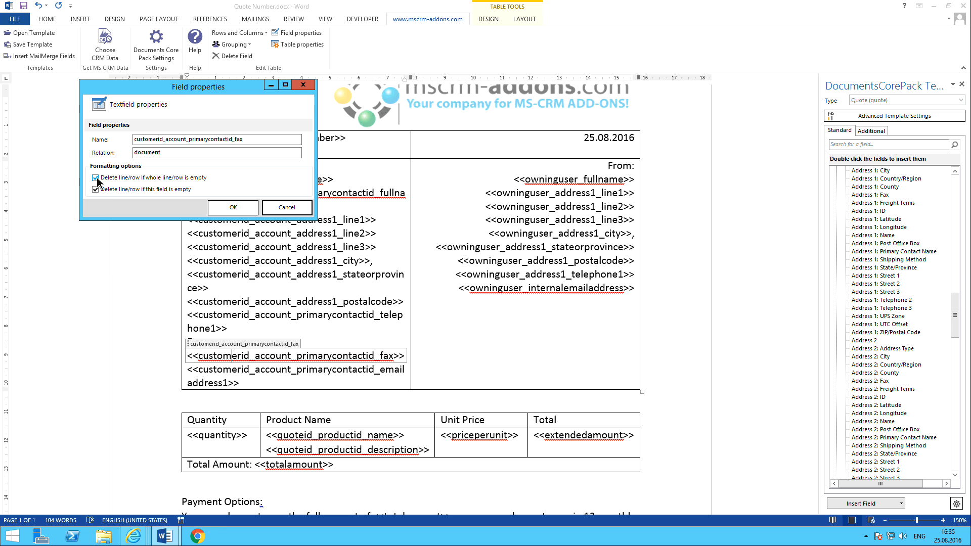
left_click(233, 208)
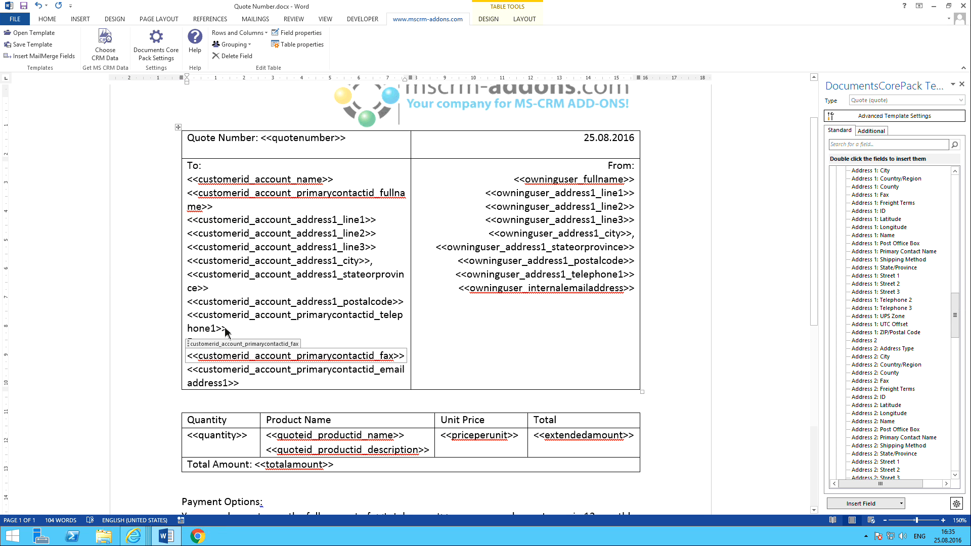
left_click(246, 329)
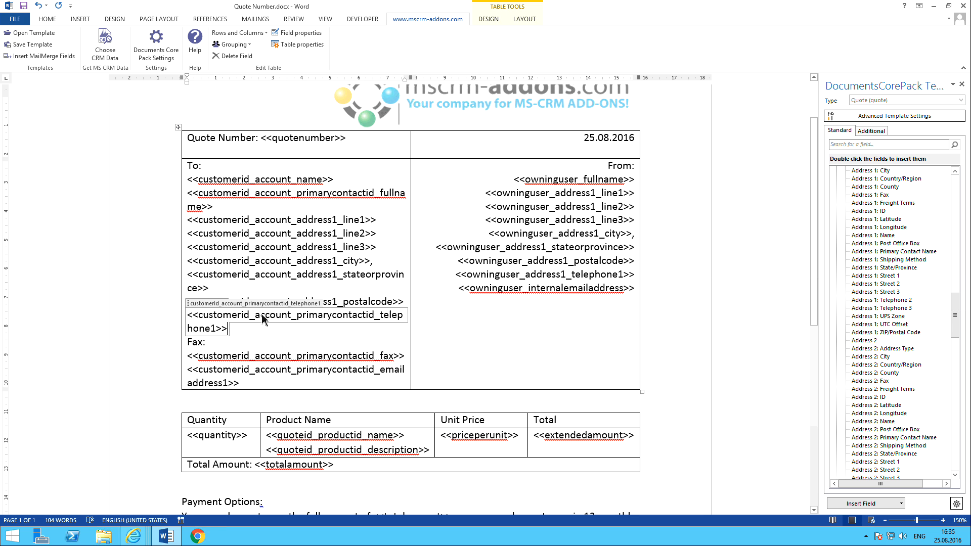
Delete the primary contact's fax field and the Fax label line above the email field in the To block.
key("Right")
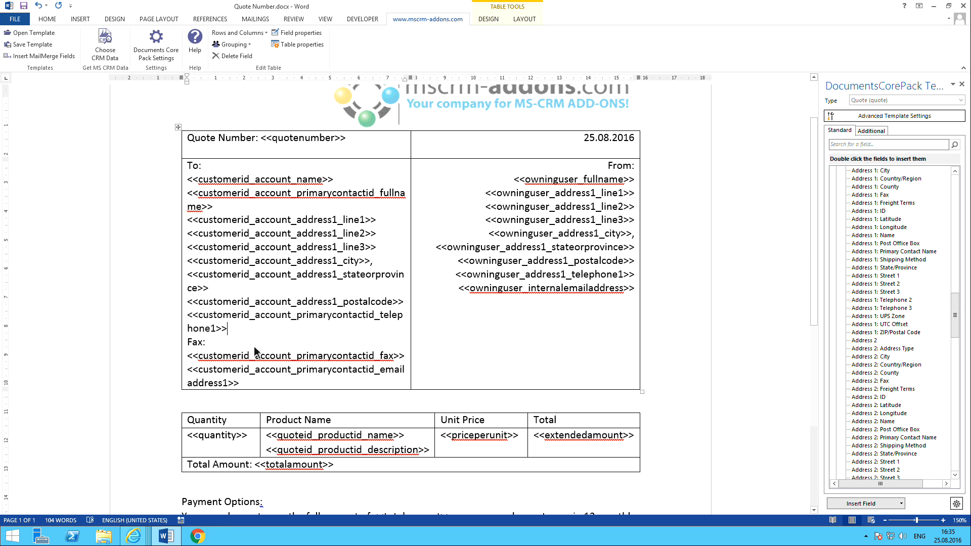
left_click_drag(190, 343, 206, 344)
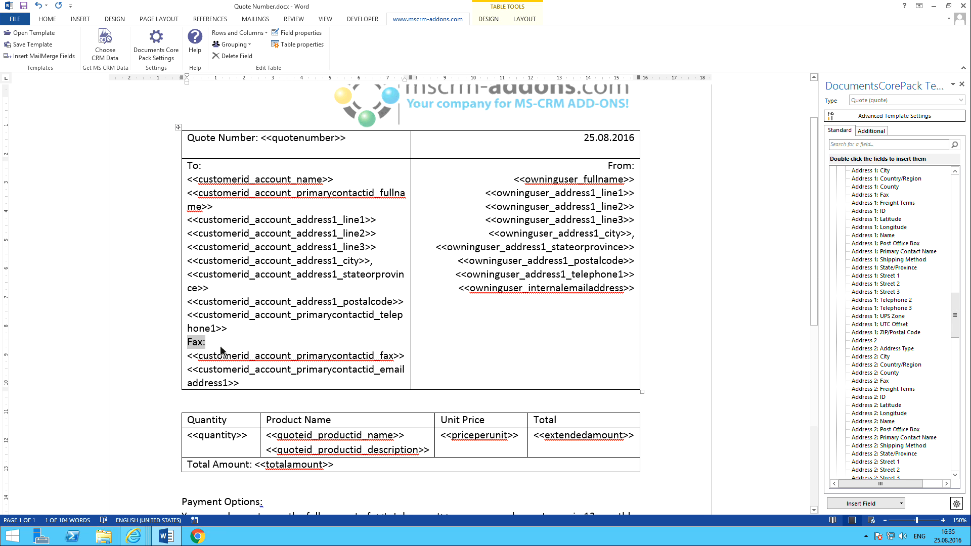
left_click(270, 357)
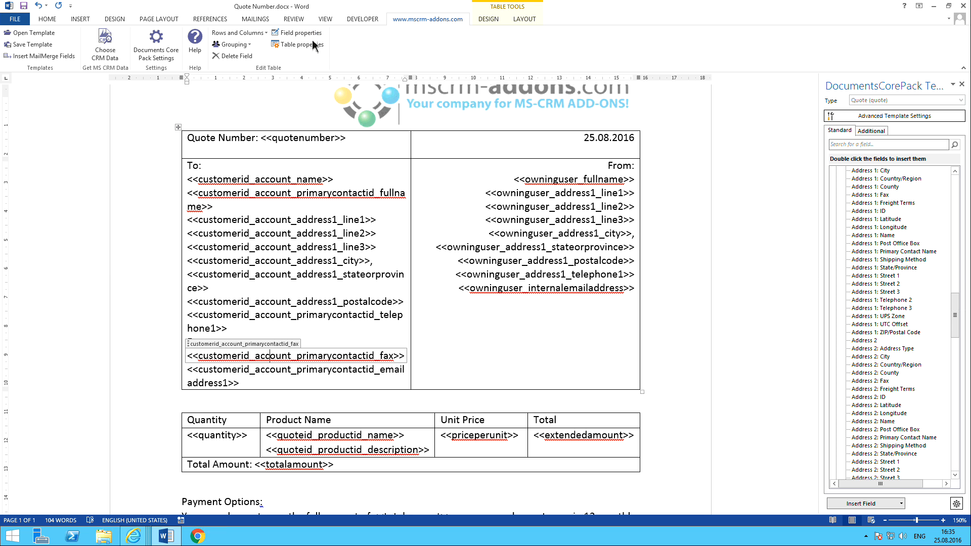
left_click(234, 56)
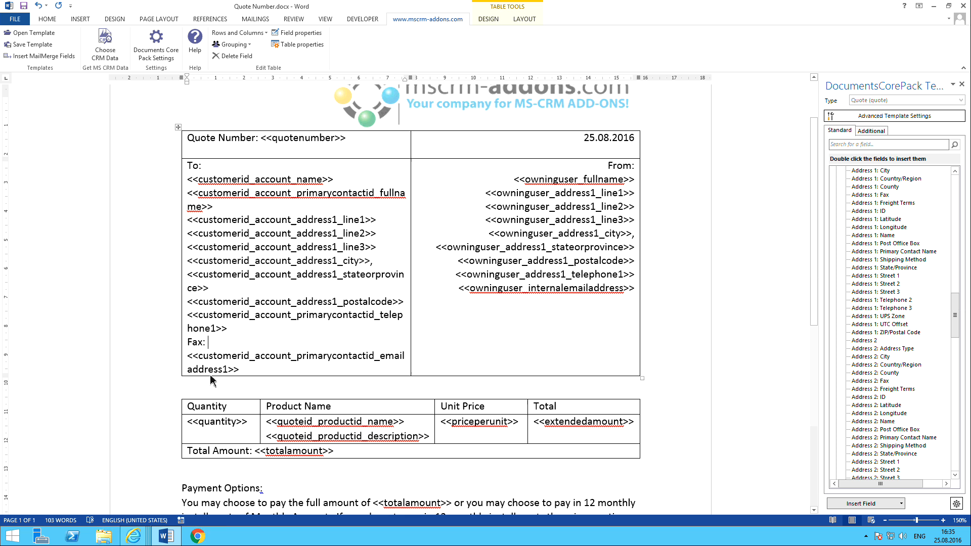
triple_click(193, 343)
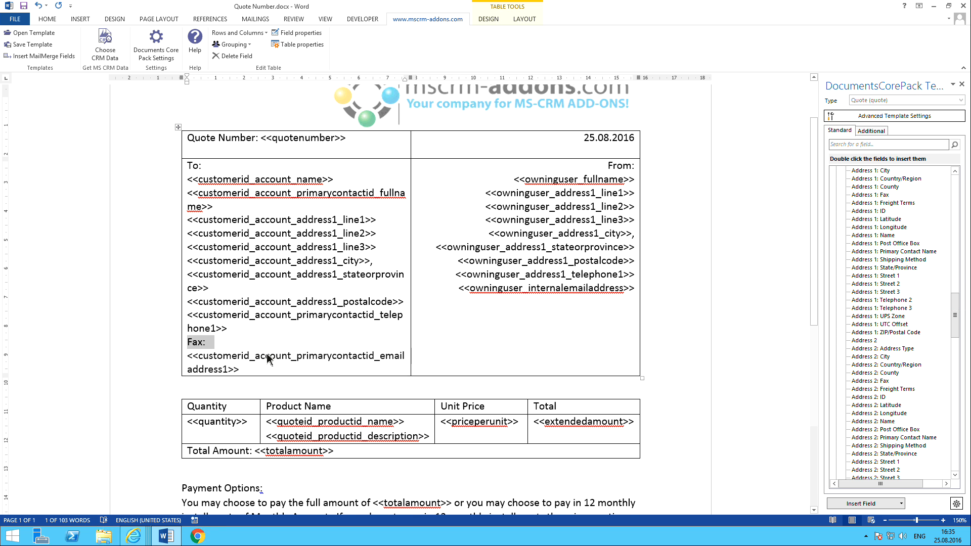
key("BackSpace")
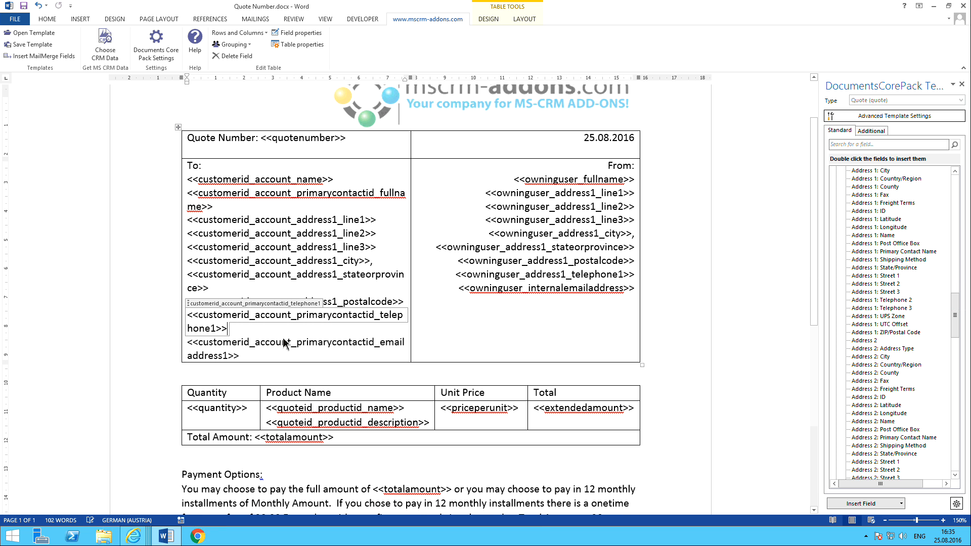
Widen the To column of the address table to about 10.5 cm and remove the blank line below the telephone field.
key("Return")
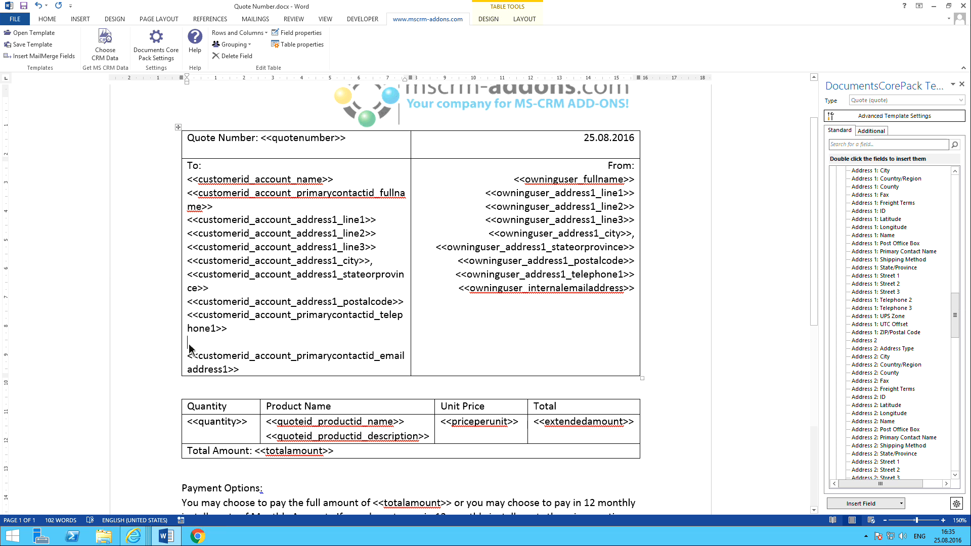
left_click(237, 332)
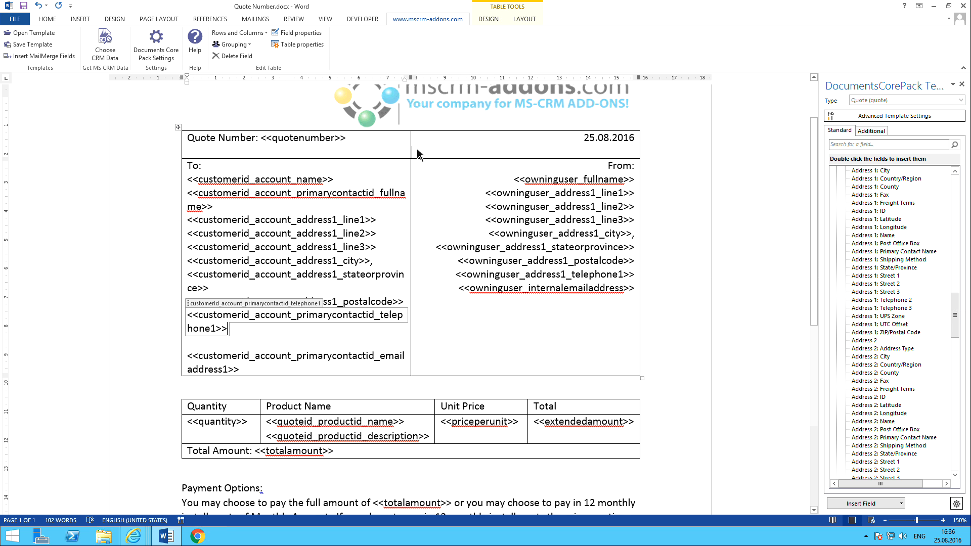
left_click_drag(411, 152, 482, 152)
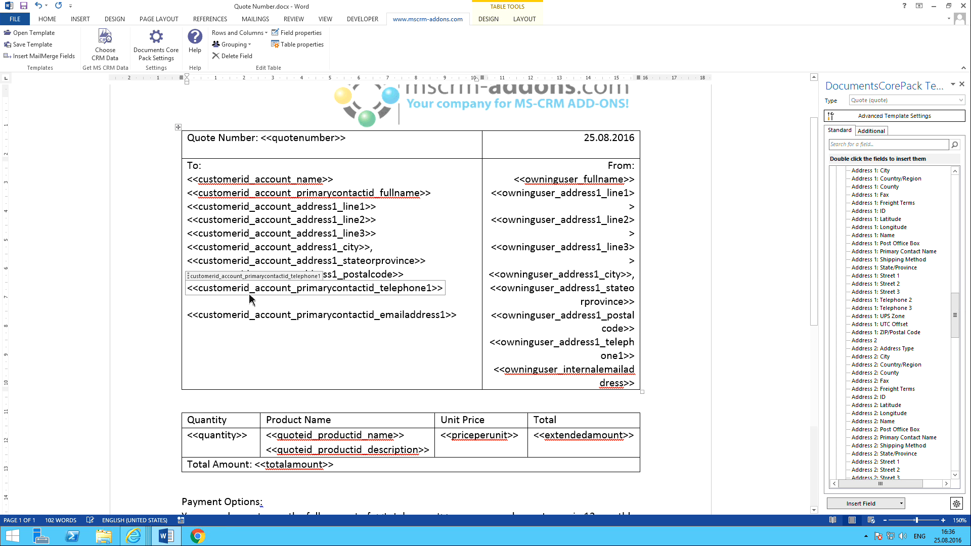
left_click(205, 303)
key("BackSpace")
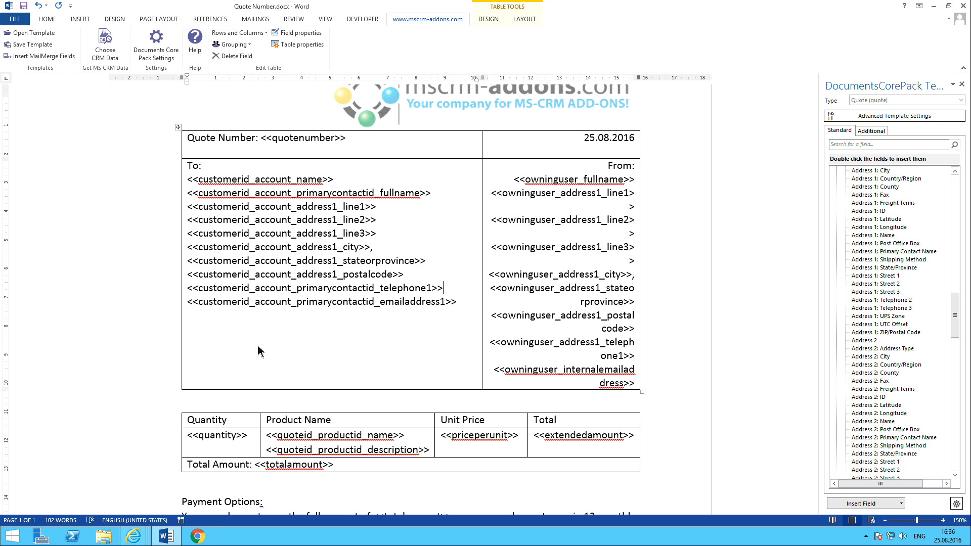
Insert an IF field after the primary contact's telephone field, testing whether the account's Fax field is not equal to "".
key("ctrl+F9")
type("if \"")
left_click_drag(959, 321, 958, 318)
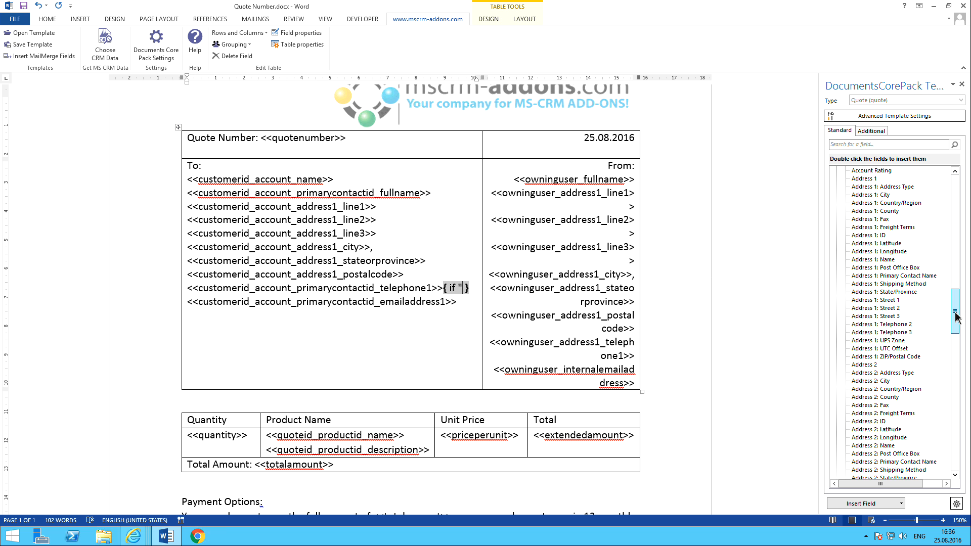
left_click_drag(954, 312, 953, 374)
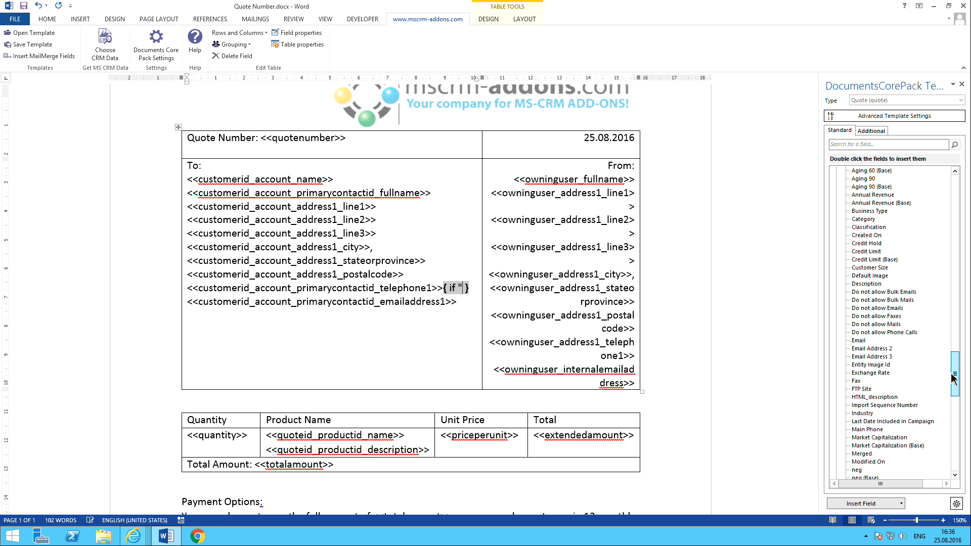
left_click(856, 381)
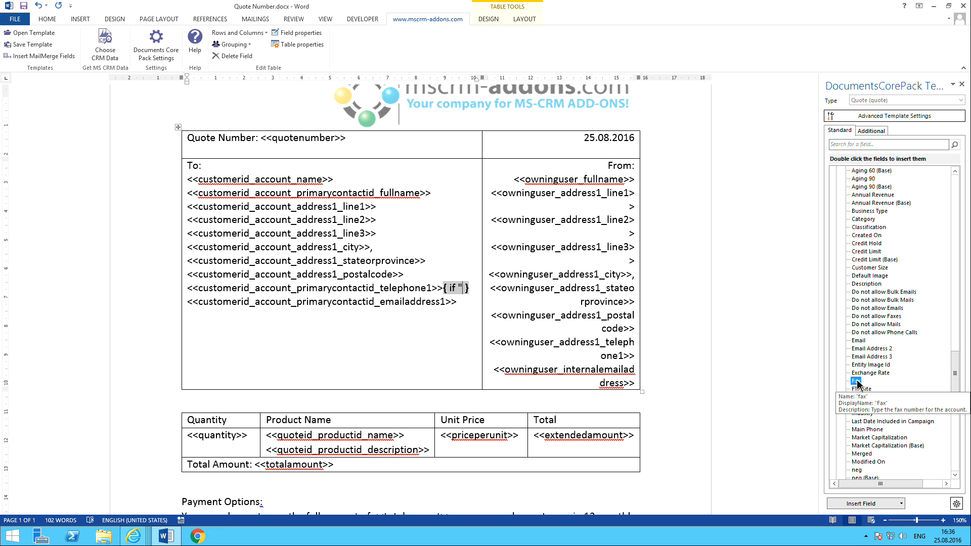
double_click(856, 381)
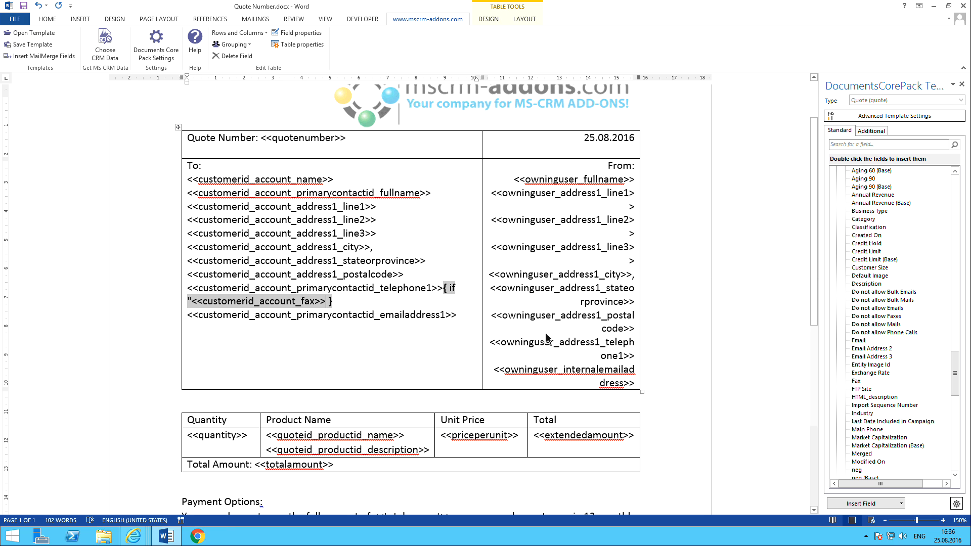
type("\"")
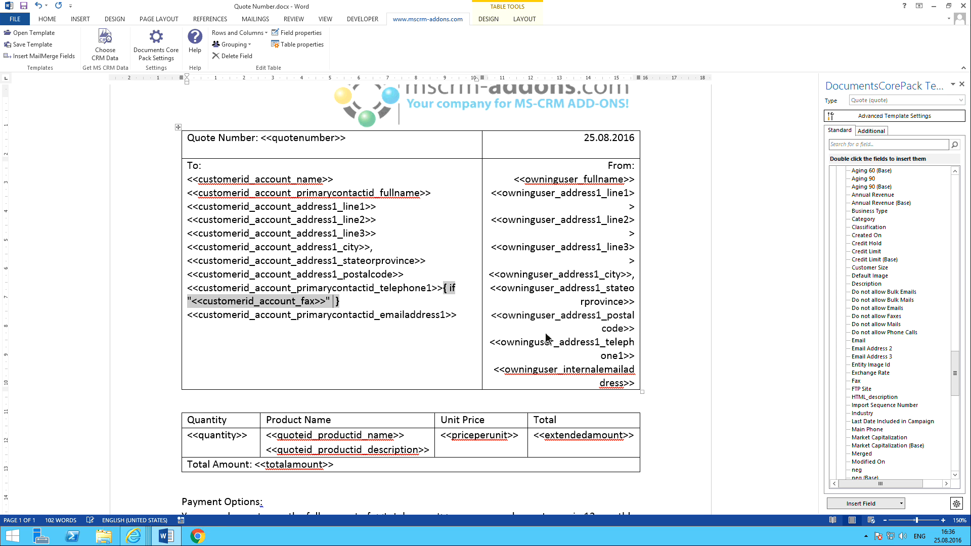
type(" <> \"\" \"")
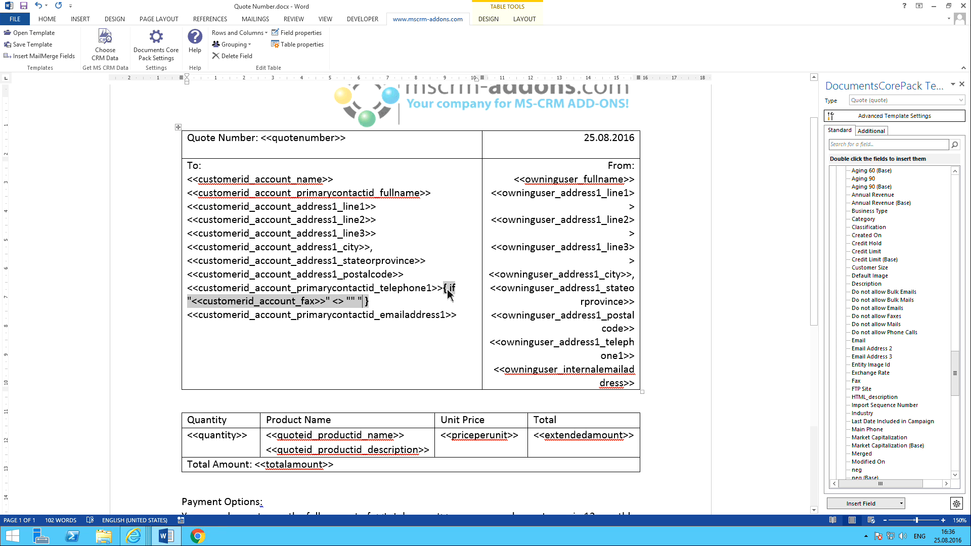
Complete the IF field with a line break, "Fax: " and the account's Fax field as true text, and "" as false text.
type("Fa")
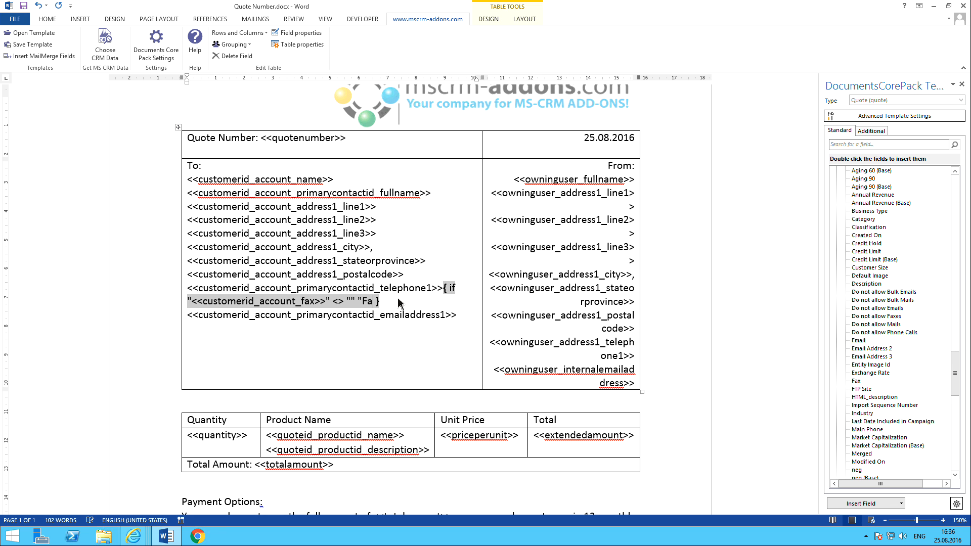
type("x:")
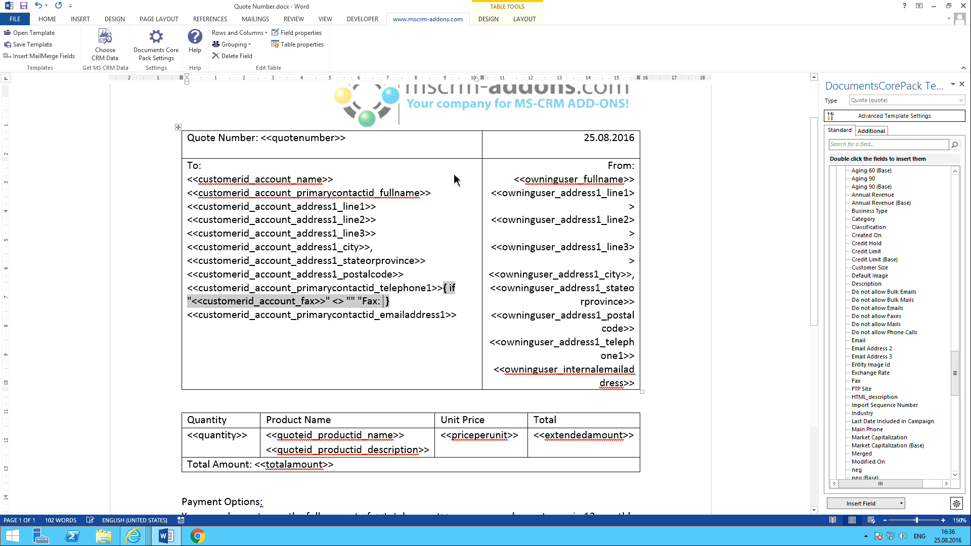
double_click(855, 381)
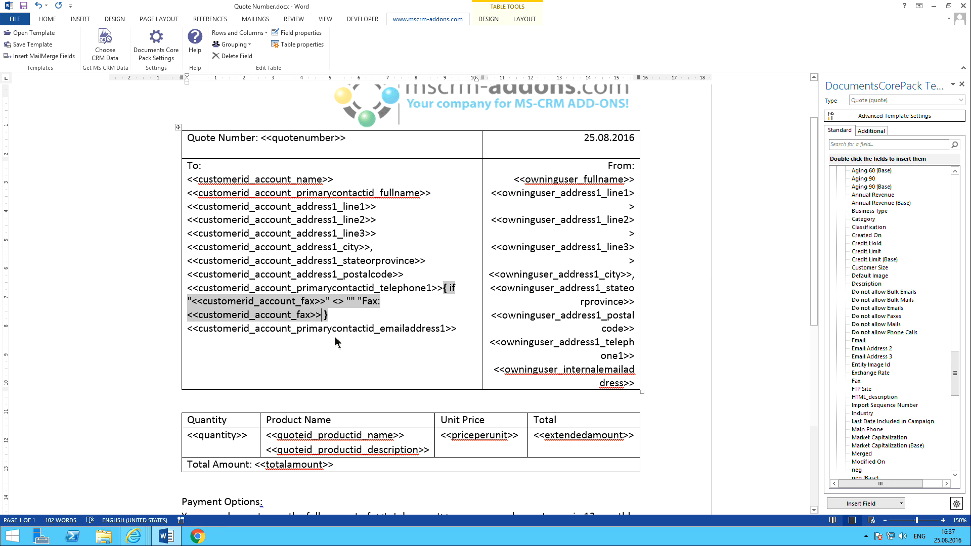
type("\"")
left_click(363, 302)
key("Return")
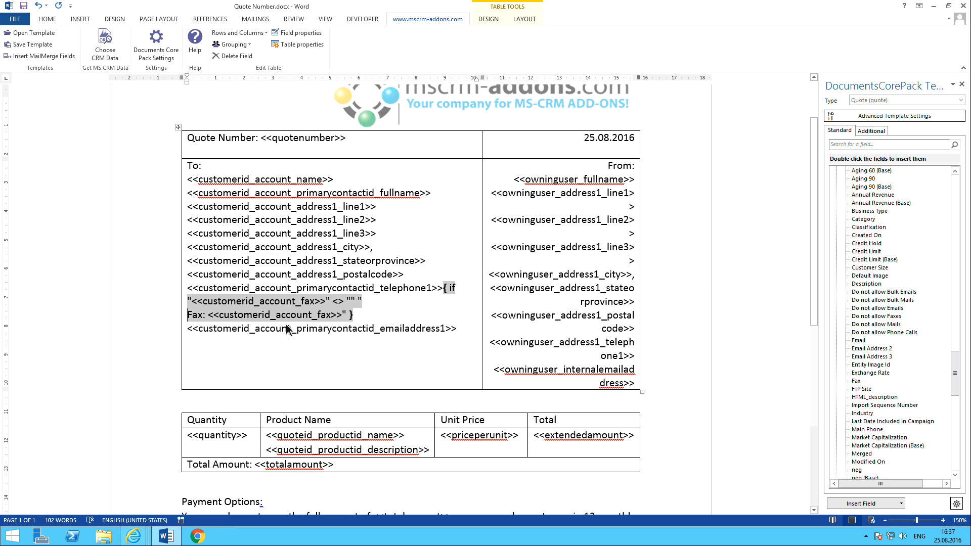
left_click(347, 315)
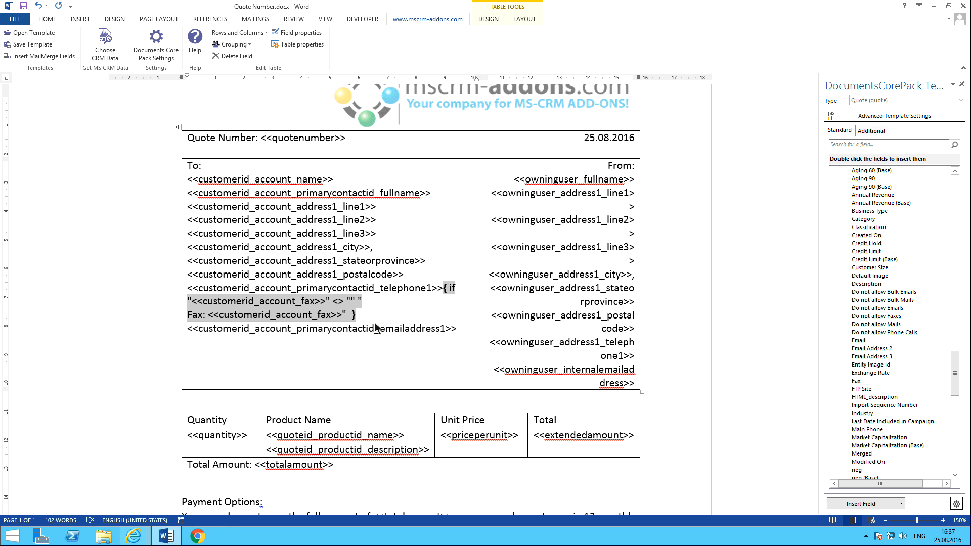
type("\"\"")
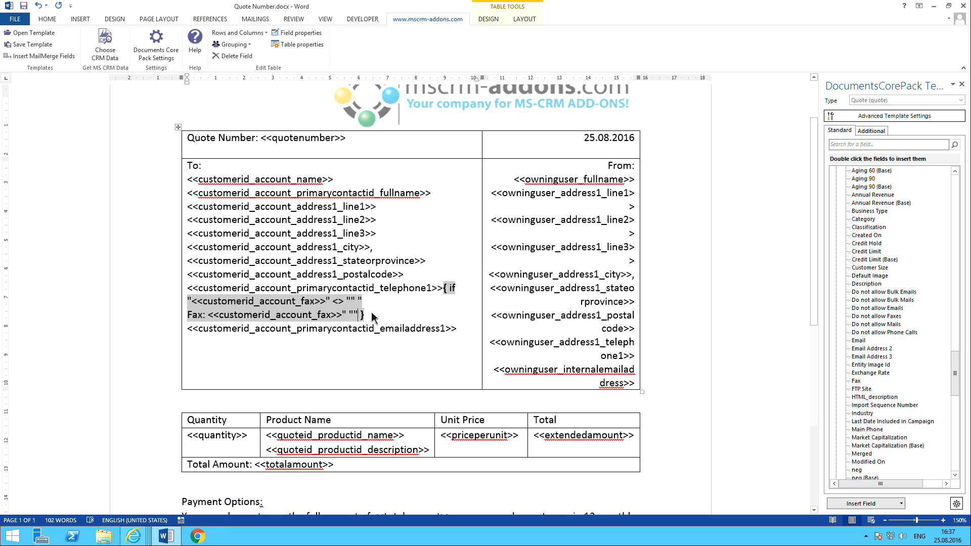
left_click(375, 317)
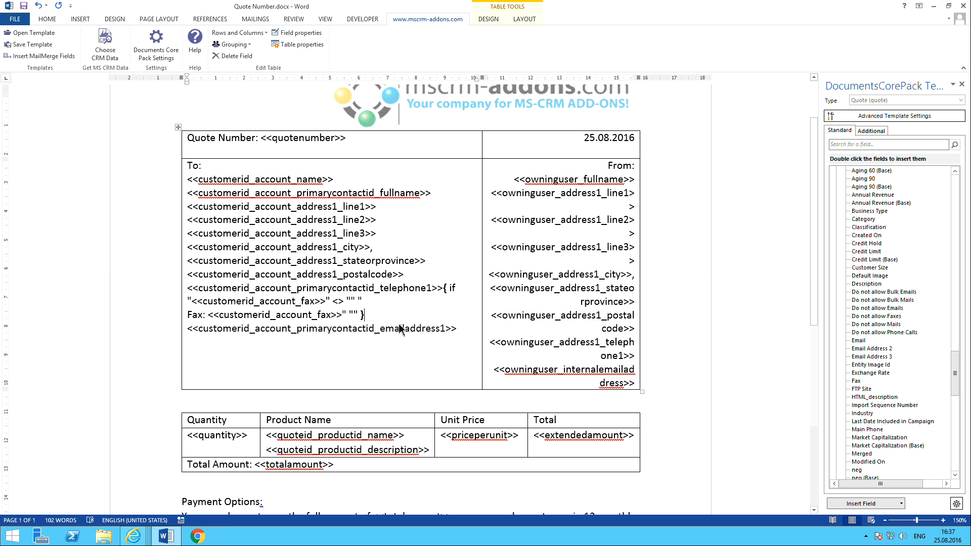
left_click_drag(366, 317, 451, 298)
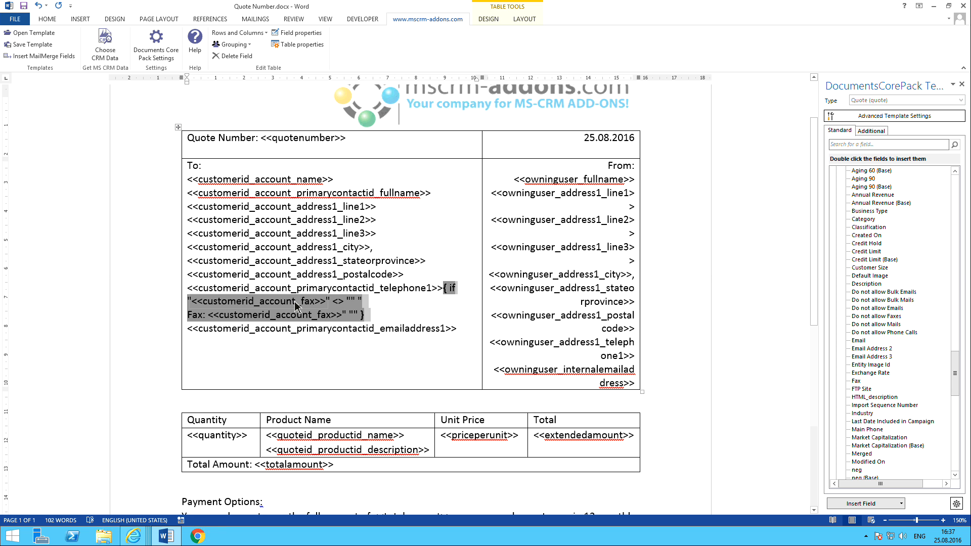
left_click(302, 314)
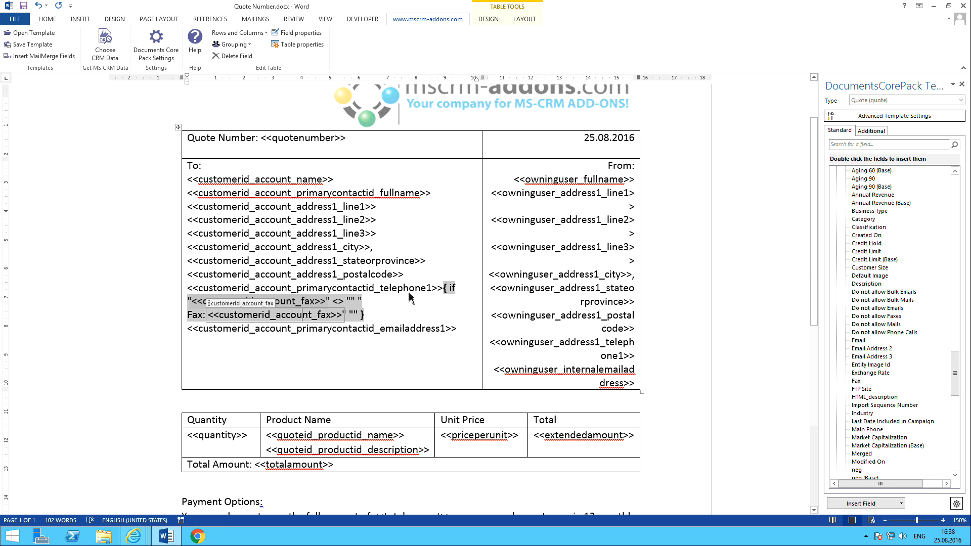
left_click(382, 317)
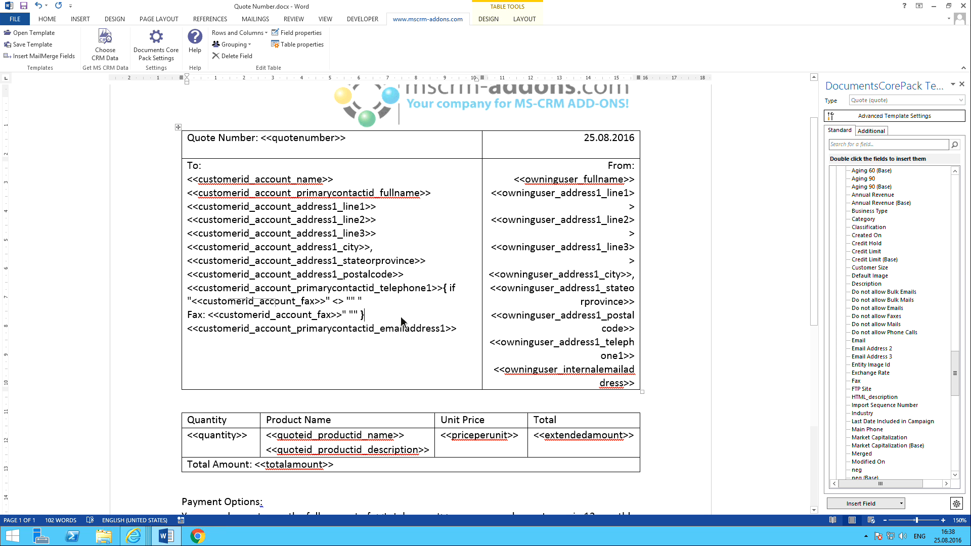
Narrow the To column of the address table to about 8 cm.
scroll(409, 311, "down", 1)
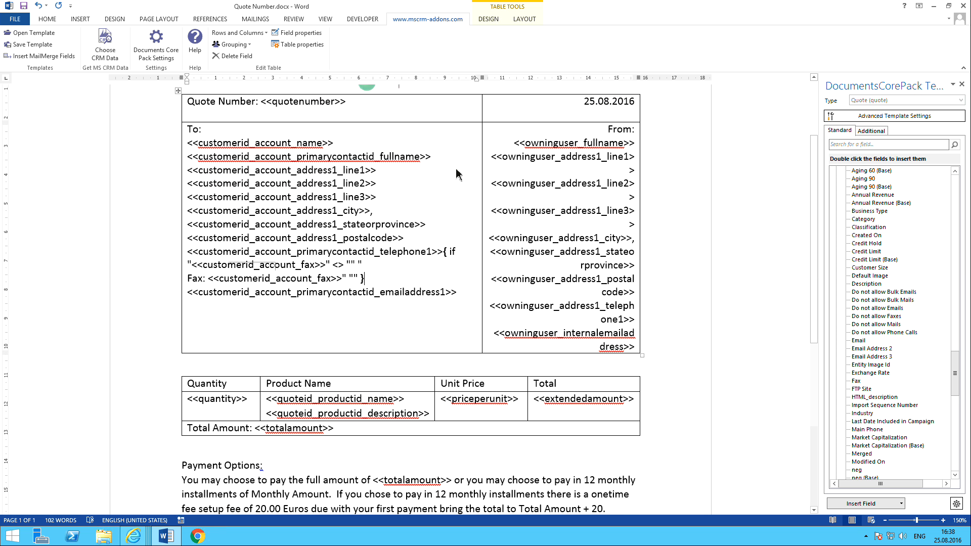
scroll(458, 175, "up", 1)
left_click_drag(480, 148, 415, 155)
Format the quantity field in the products table as a whole number, using the 123457 example format.
scroll(431, 297, "down", 3)
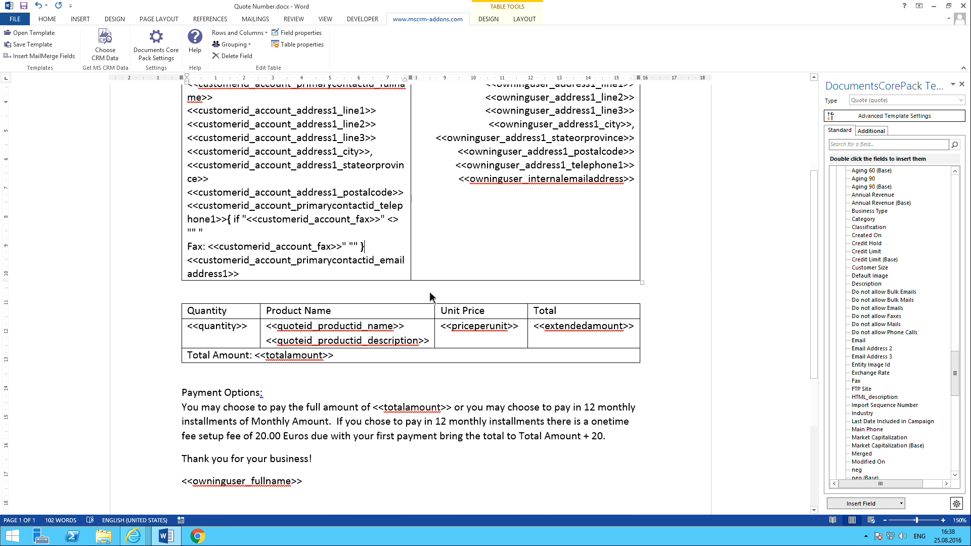
left_click(233, 327)
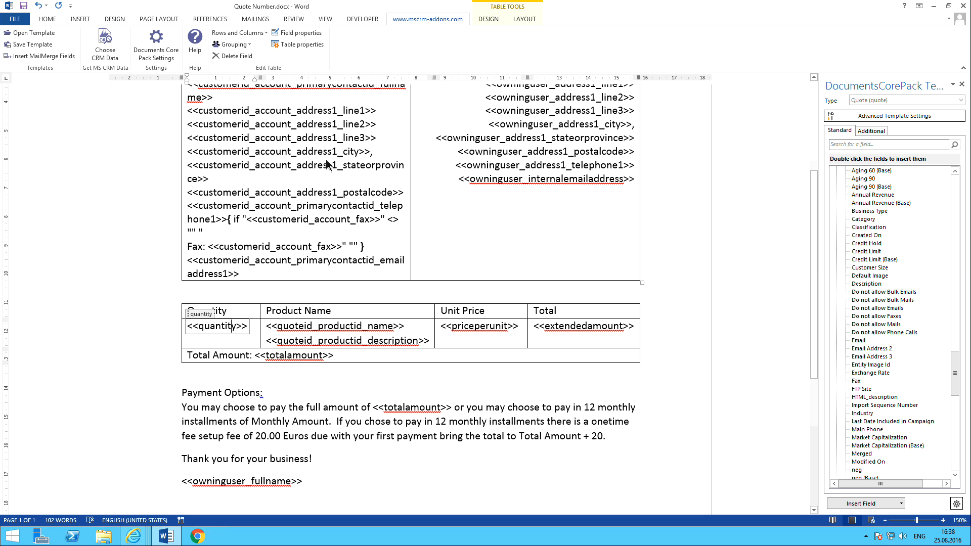
left_click(221, 328)
left_click(298, 34)
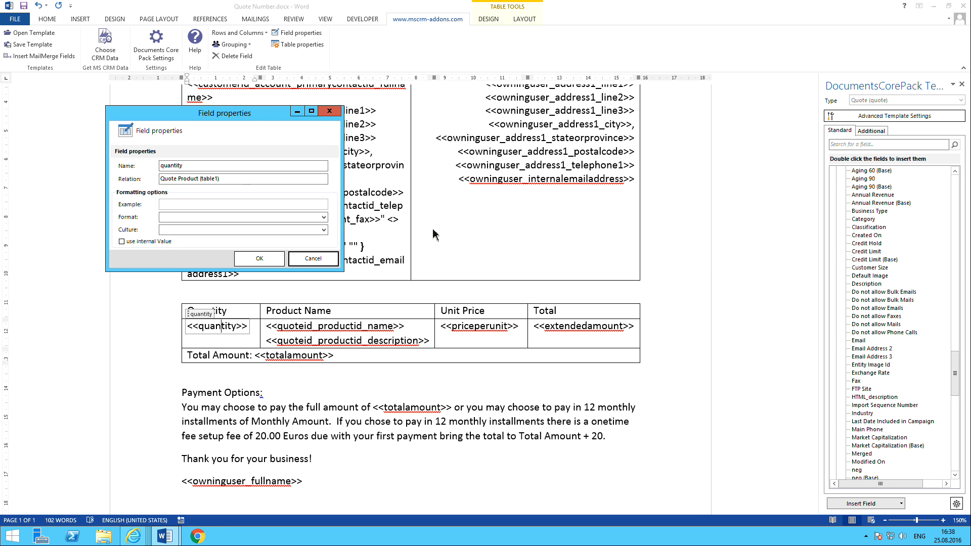
left_click(323, 217)
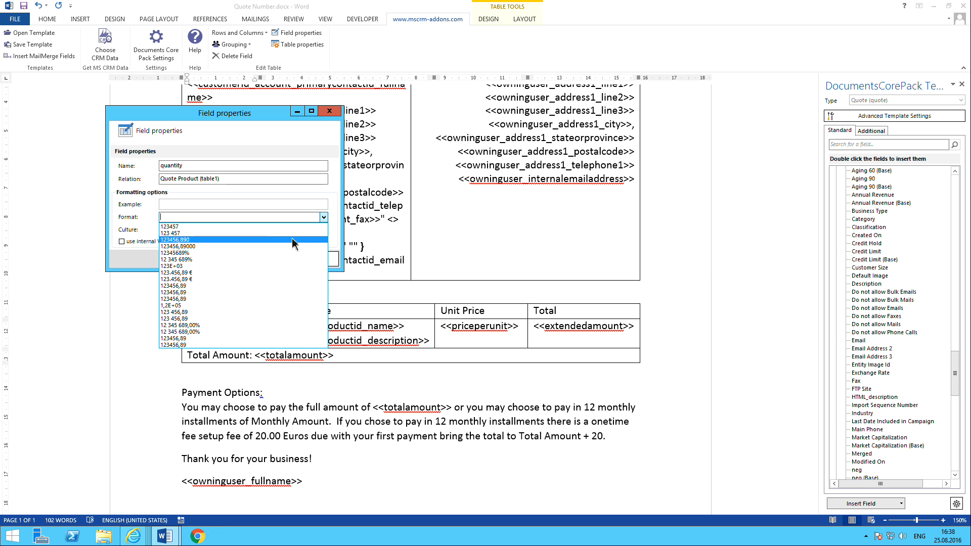
left_click(201, 227)
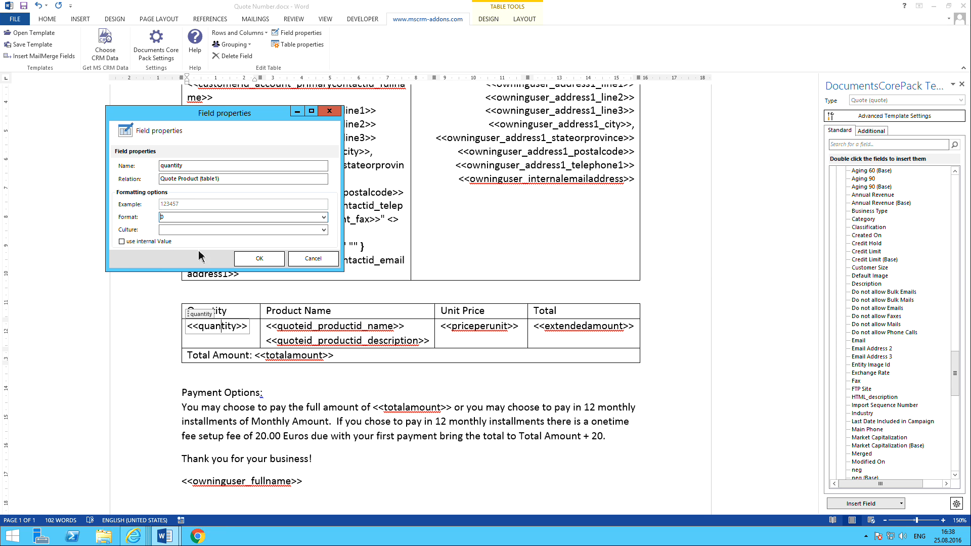
left_click(249, 261)
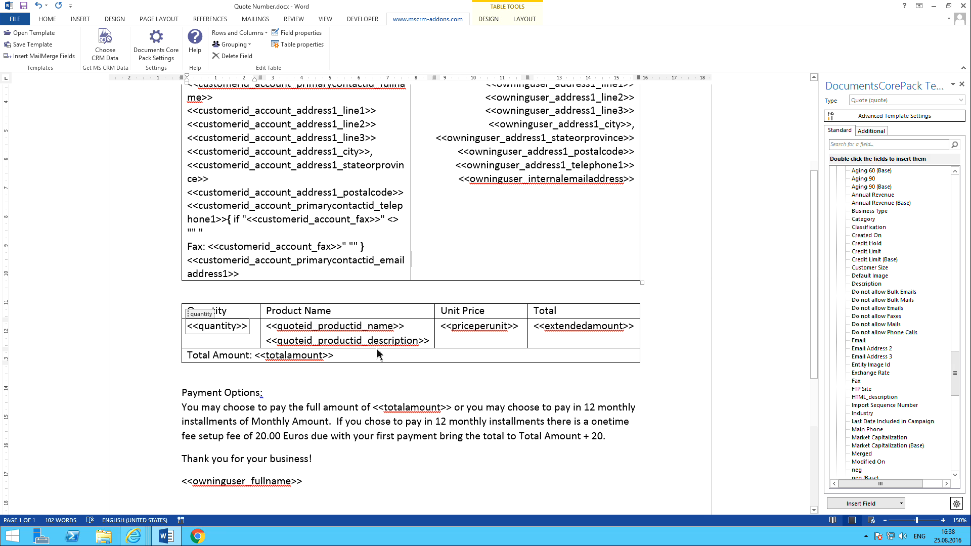
Save the template and merge it with the first CRM quote found by searching for "bikes".
left_click(24, 6)
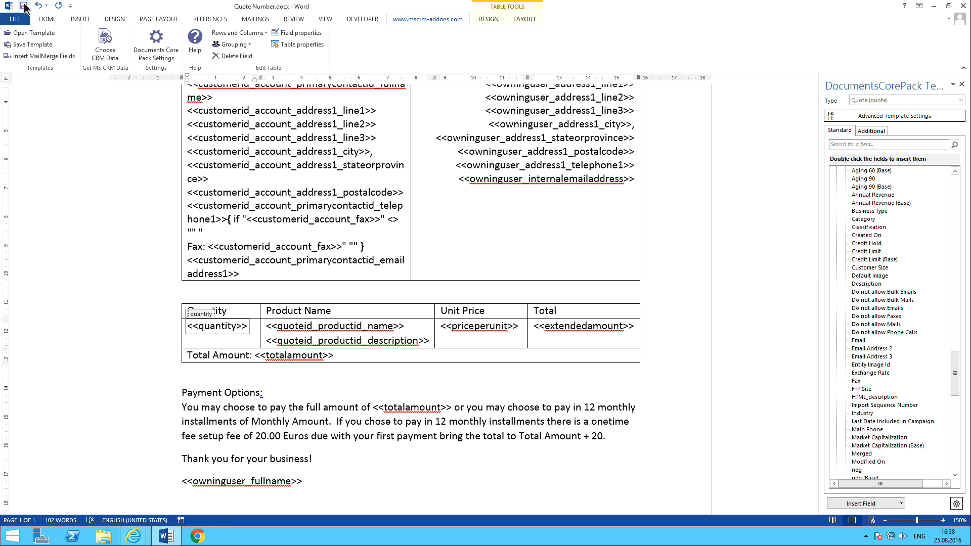
left_click(104, 49)
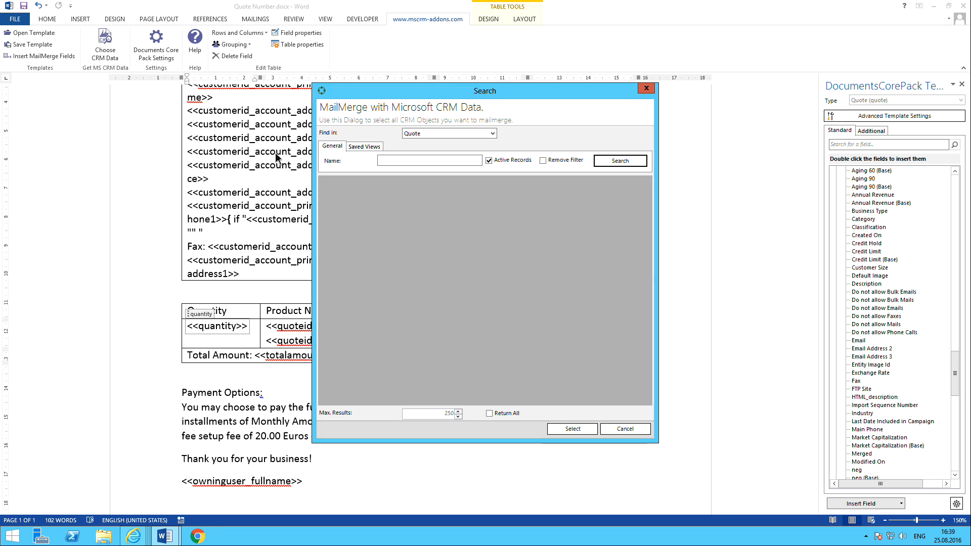
left_click(403, 161)
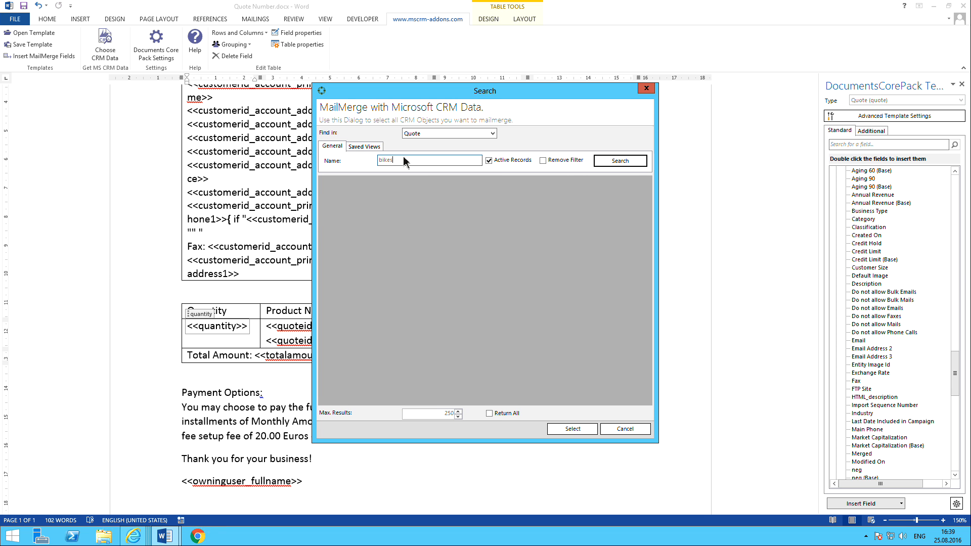
type("bikes")
key("Return")
double_click(370, 207)
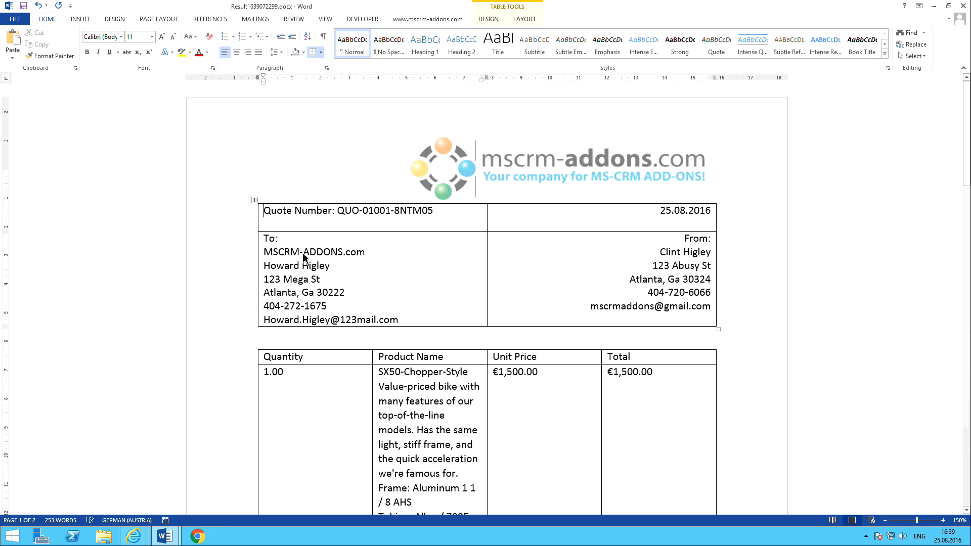
Toggle the field codes in the merged quote to check the fax IF field after the contact's telephone number.
left_click(343, 313)
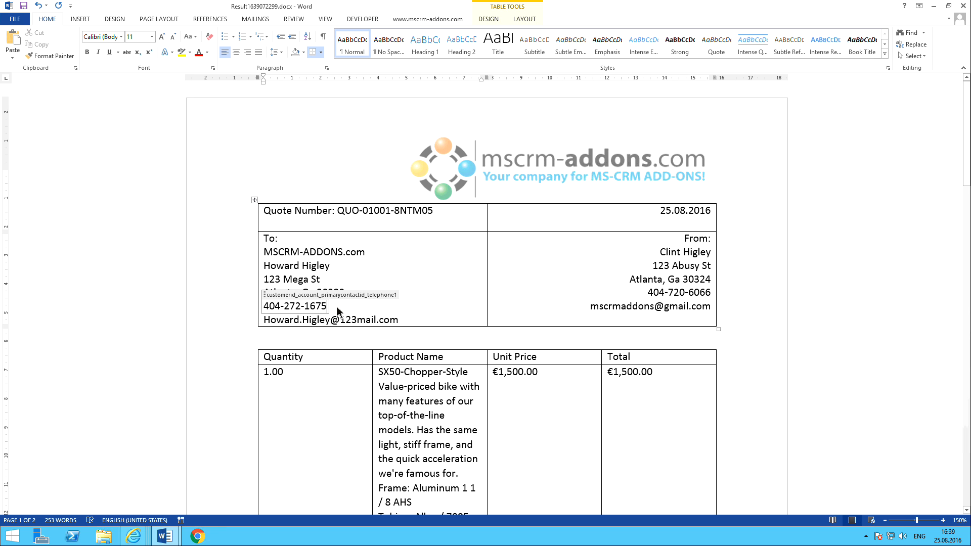
key("alt+F9")
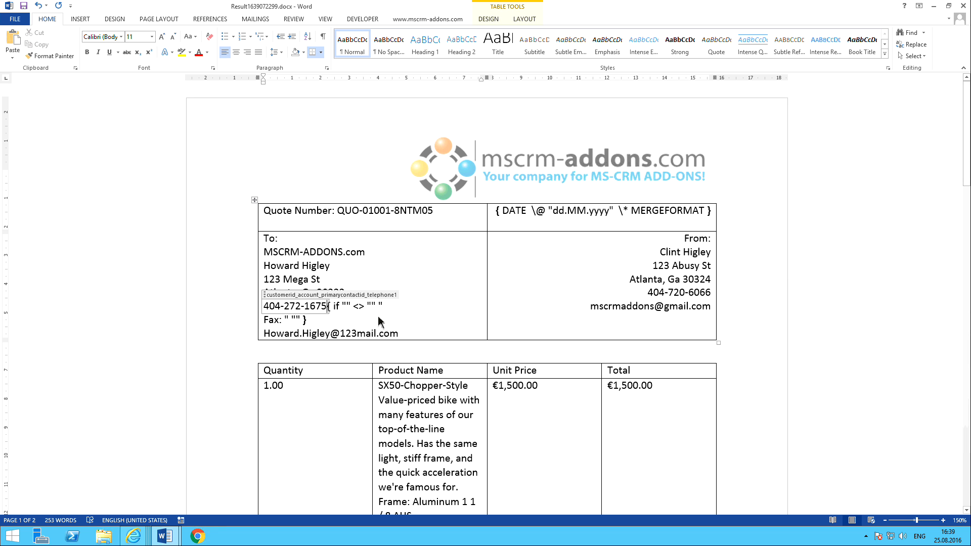
key("alt+F9")
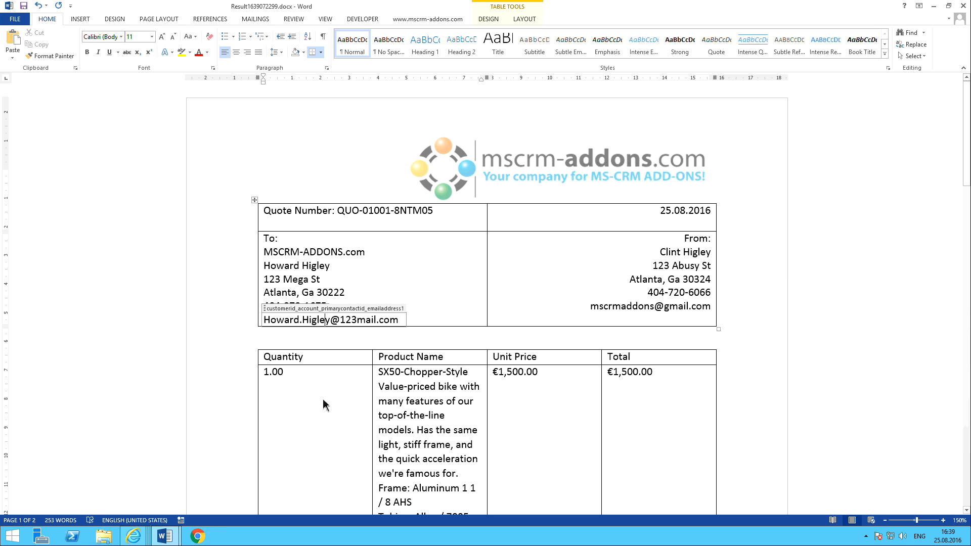
Review the quantities, products and payment text throughout the merged quote, and close it without saving.
left_click(277, 382)
scroll(329, 411, "down", 5)
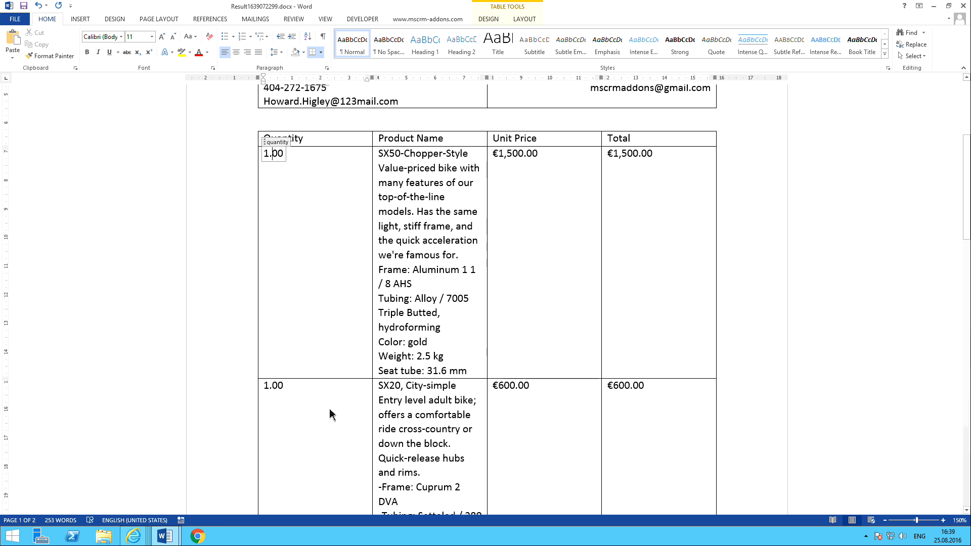
scroll(329, 415, "down", 9)
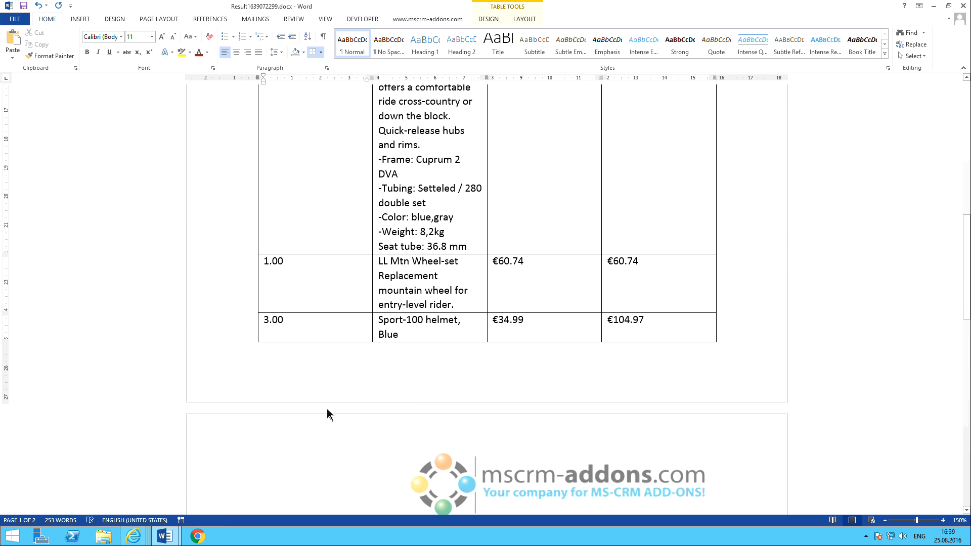
scroll(328, 415, "down", 7)
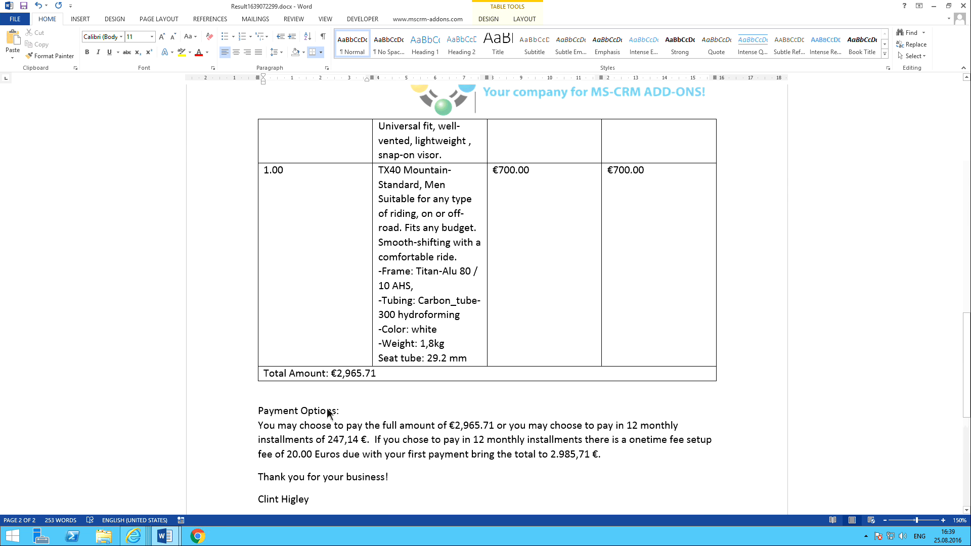
scroll(327, 411, "up", 7)
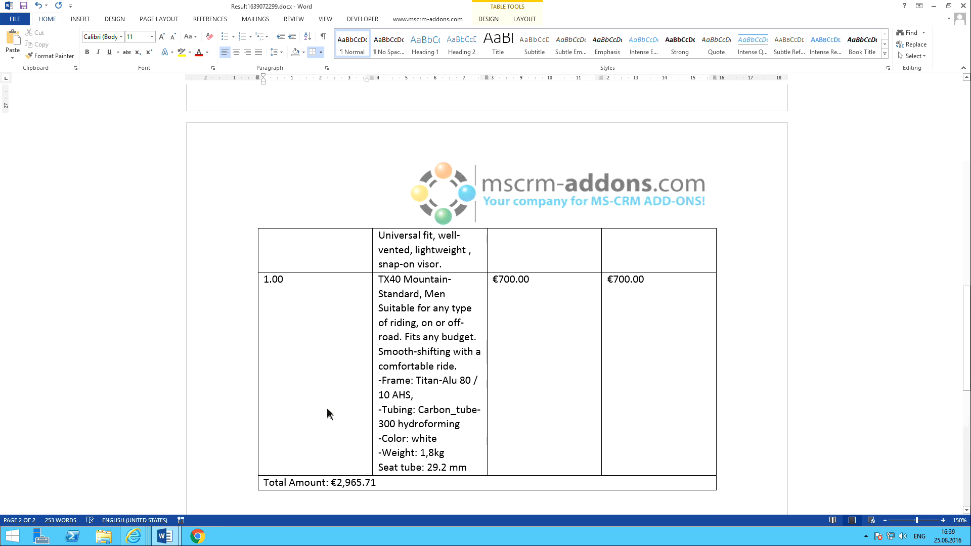
scroll(327, 415, "up", 7)
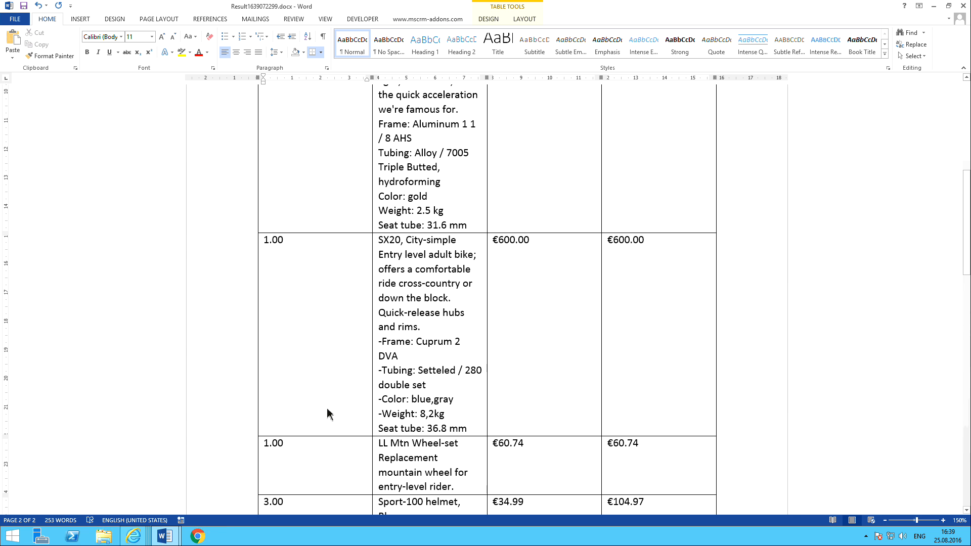
scroll(327, 414, "up", 1)
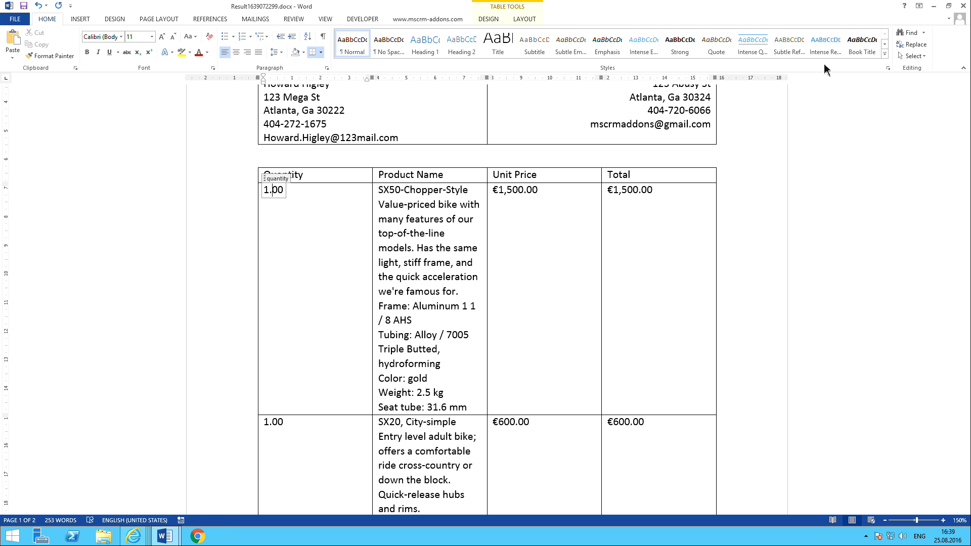
scroll(781, 151, "up", 4)
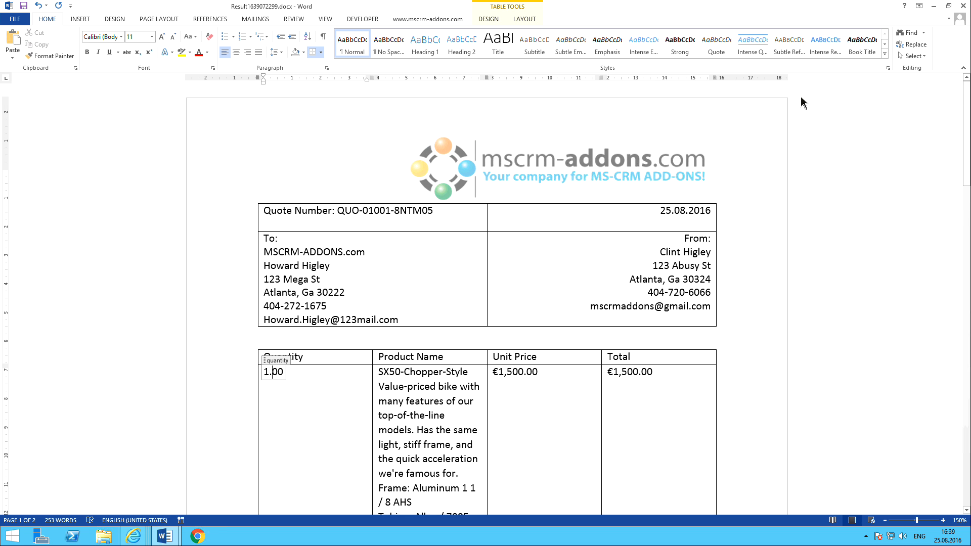
left_click(963, 6)
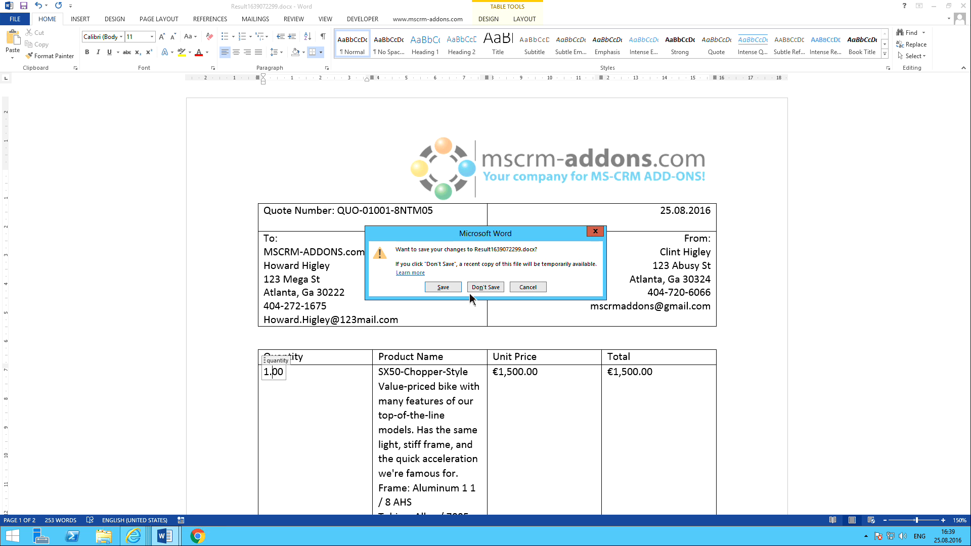
left_click(484, 287)
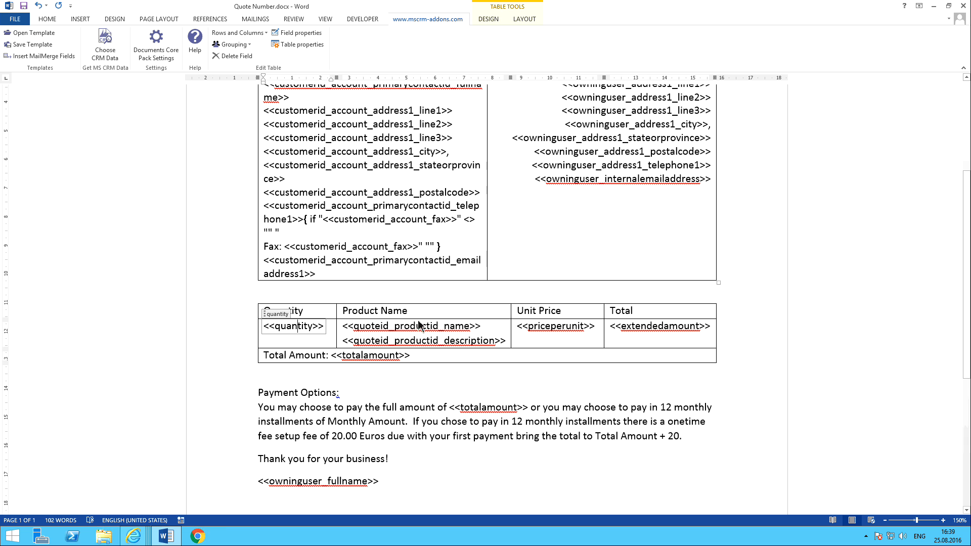
Format the product name field in the products table as 14 pt bold.
scroll(477, 362, "up", 2)
scroll(480, 365, "down", 1)
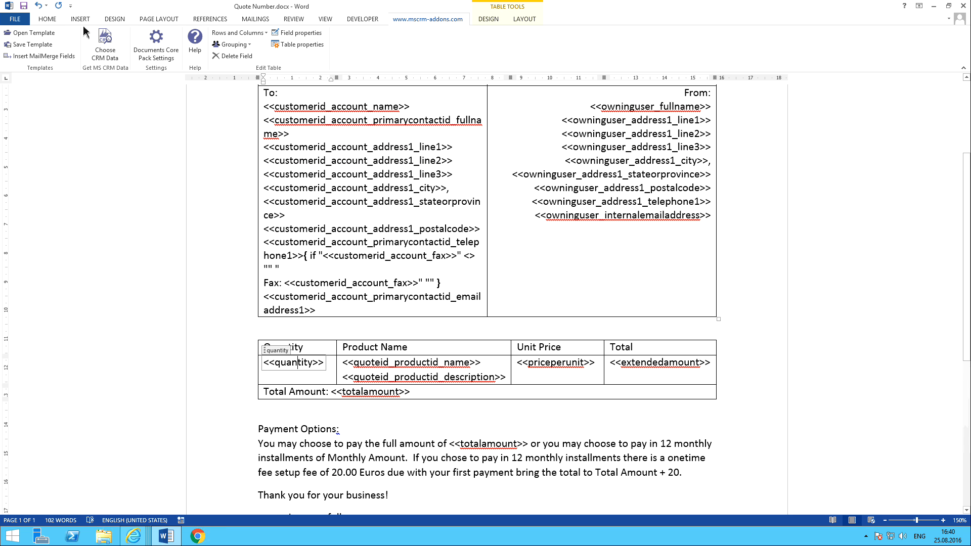
left_click(51, 20)
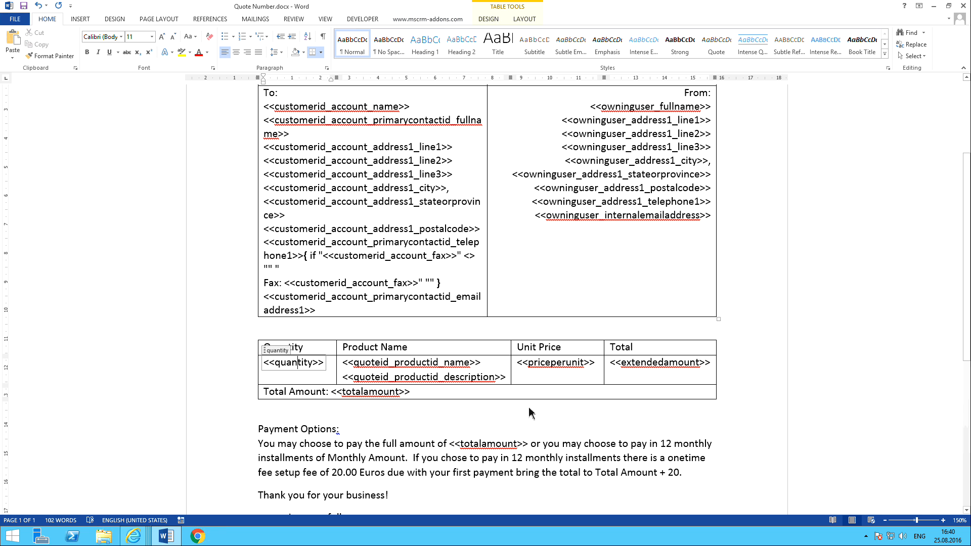
scroll(540, 319, "up", 2)
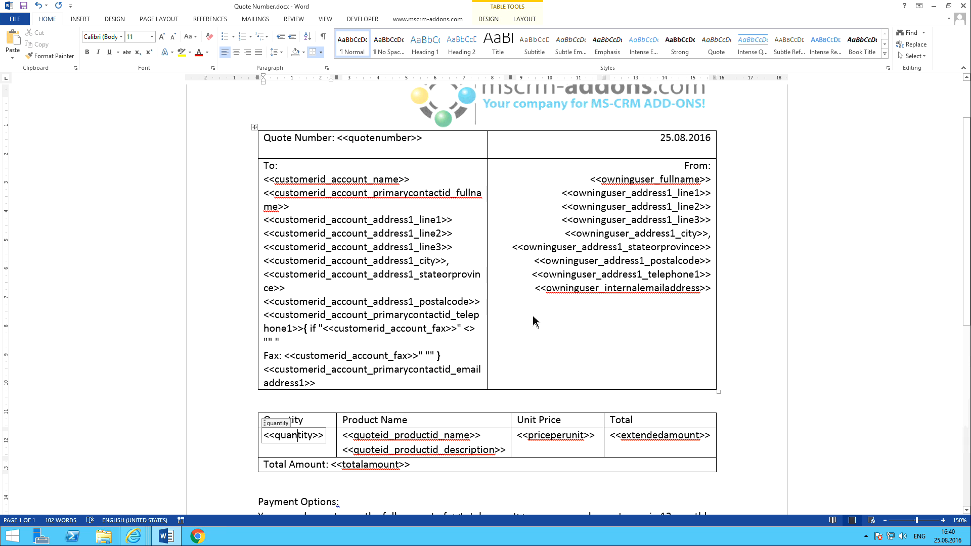
scroll(526, 354, "down", 1)
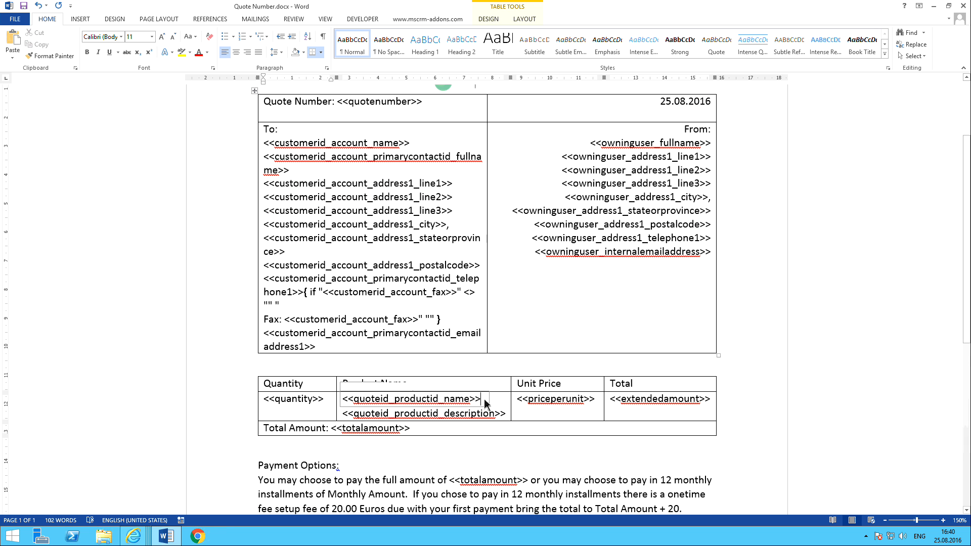
left_click(346, 404)
left_click_drag(345, 400, 345, 402)
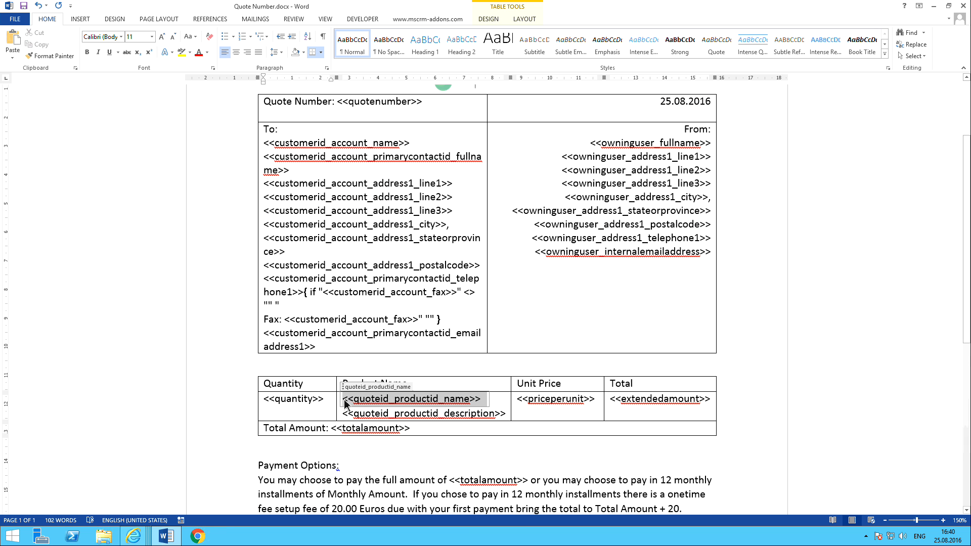
left_click(152, 37)
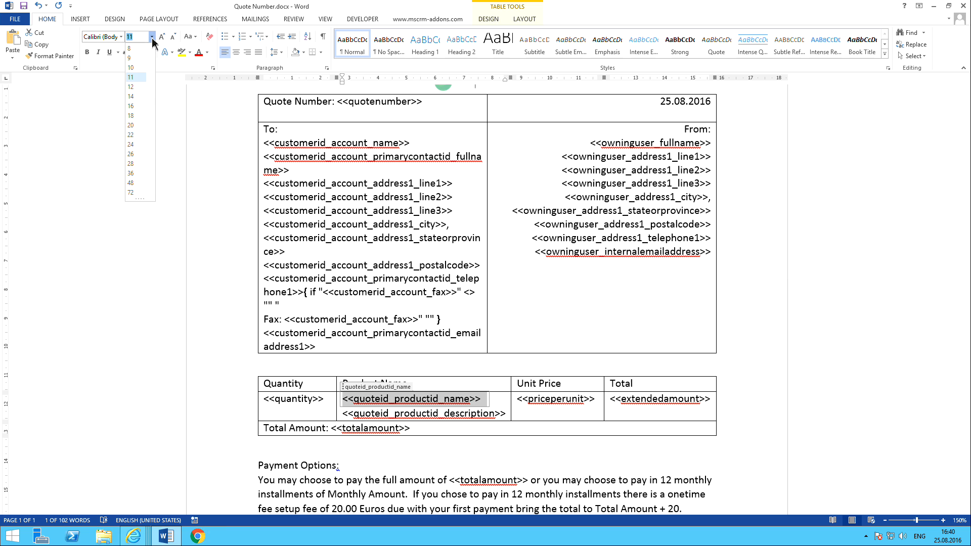
left_click(133, 96)
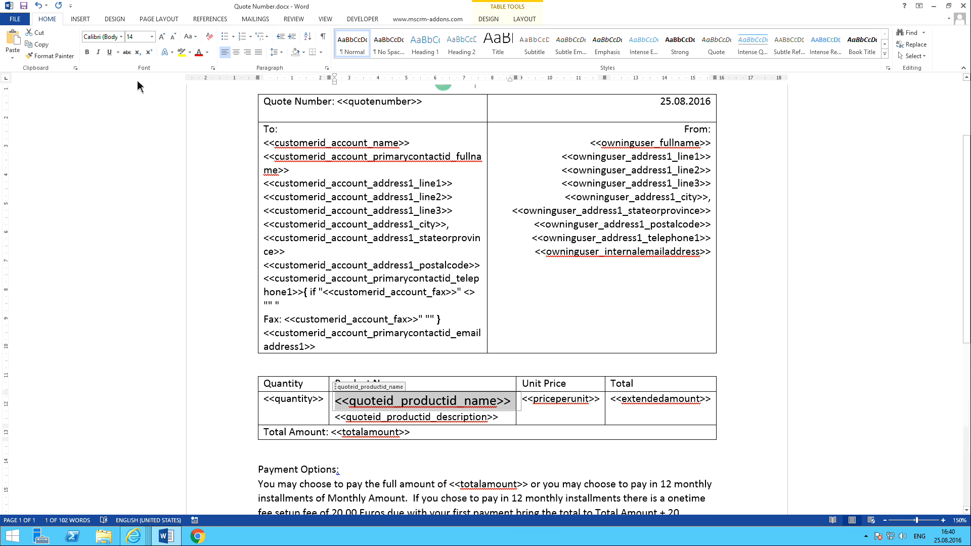
left_click(87, 53)
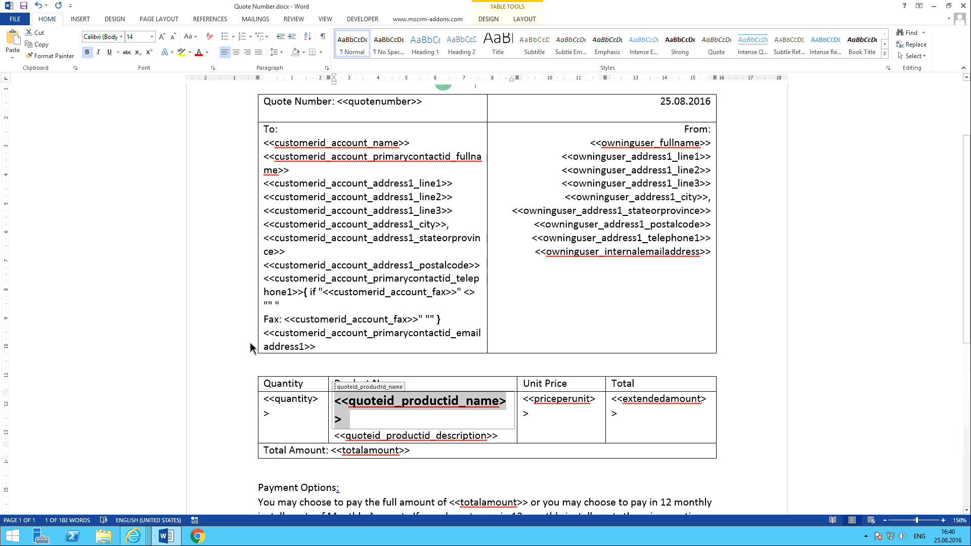
Apply the light blue grid table style to the products table, keeping the header row, first column and banded rows options.
left_click(146, 292)
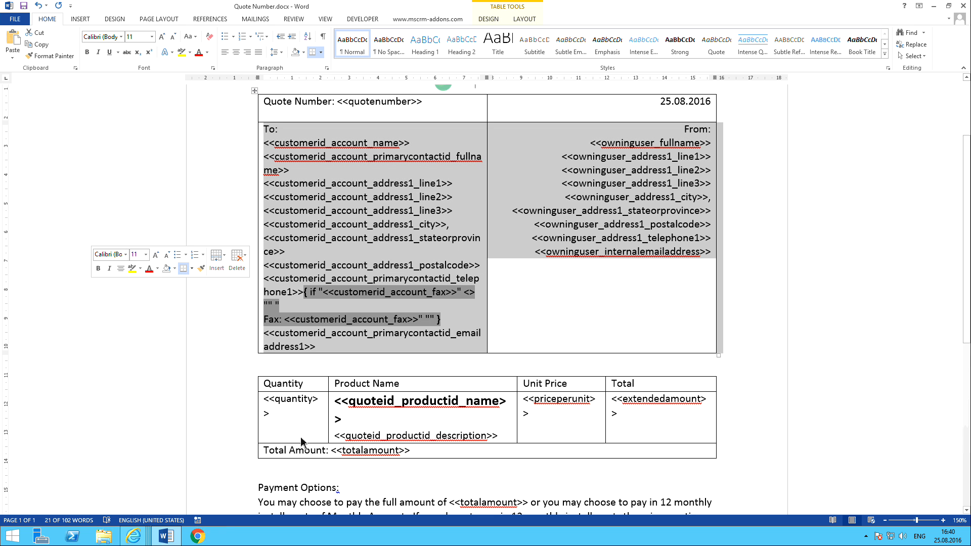
left_click(527, 413)
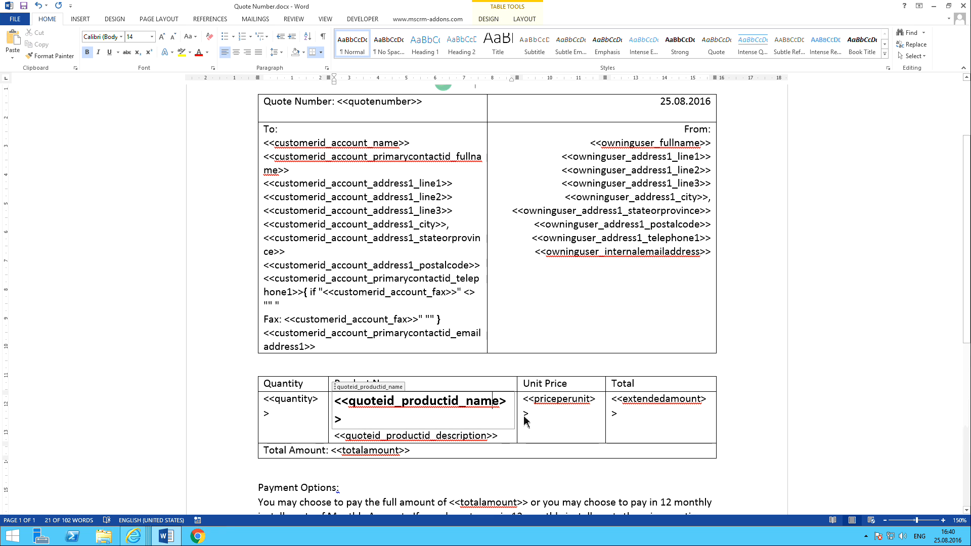
left_click(497, 20)
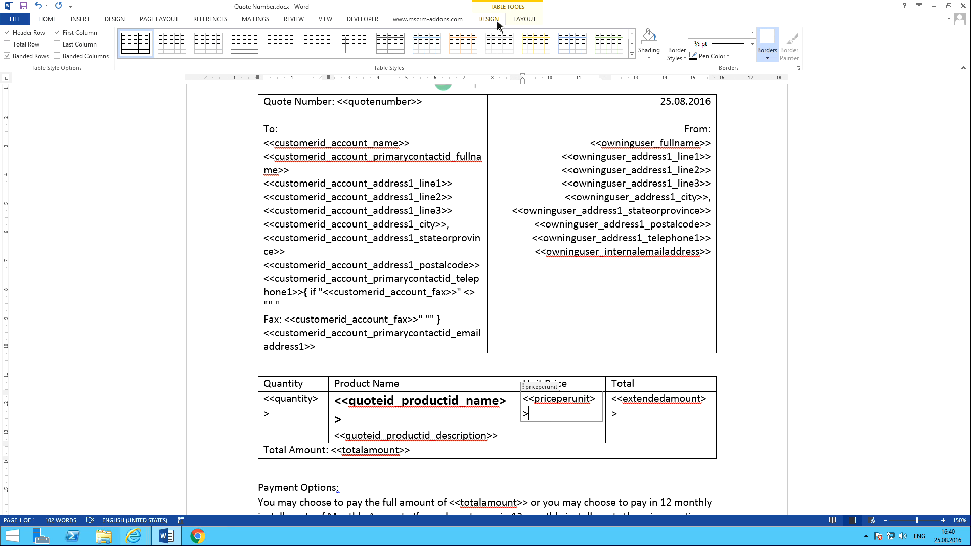
left_click(565, 46)
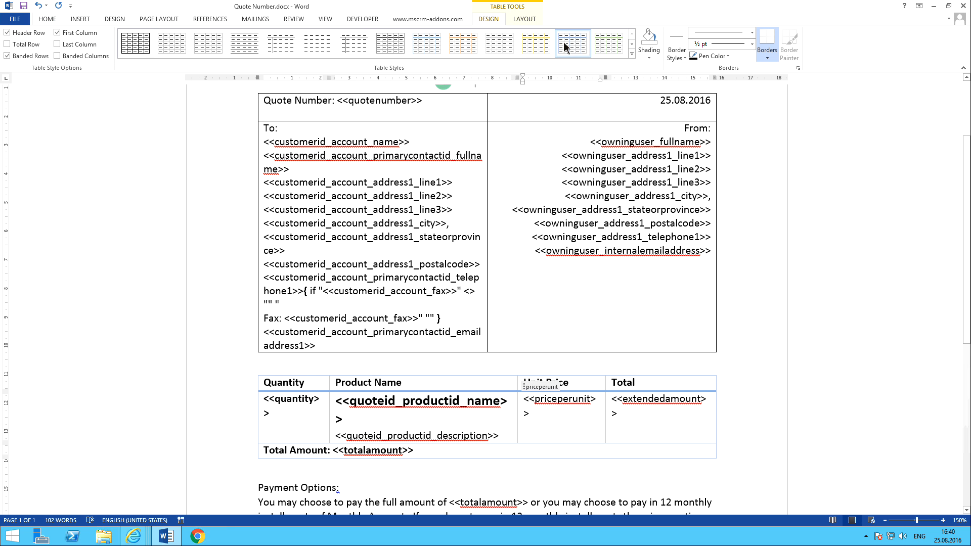
left_click(565, 46)
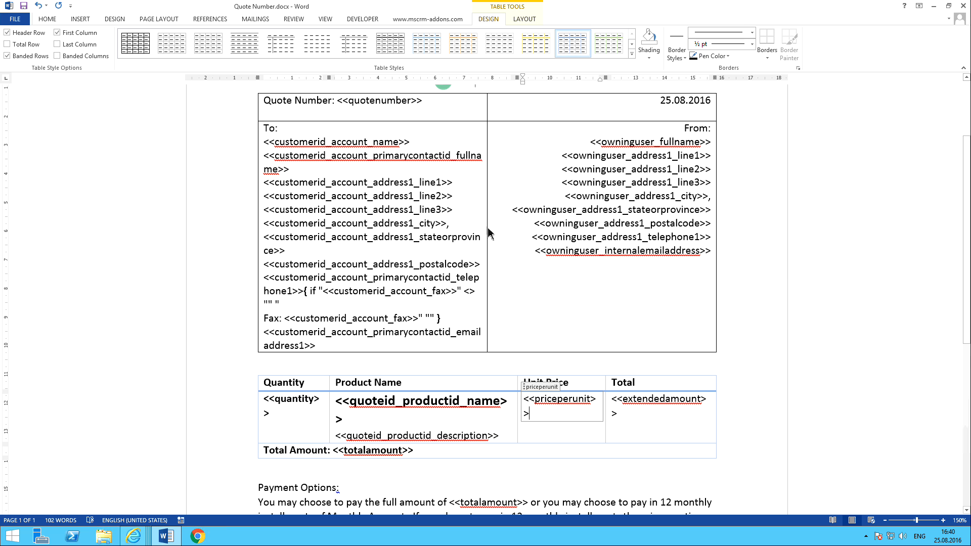
Right-align the Total Amount line in the last row of the products table.
left_click_drag(406, 452, 276, 452)
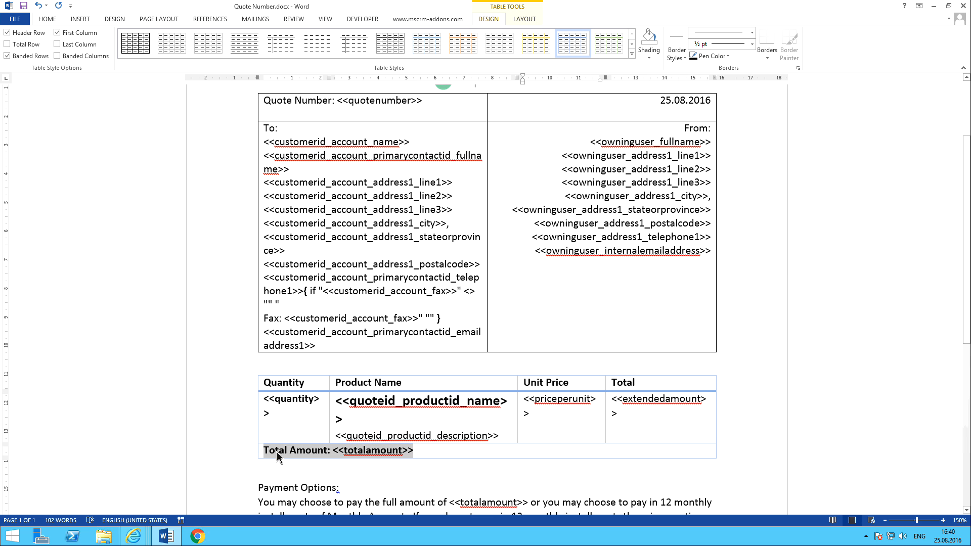
left_click(48, 19)
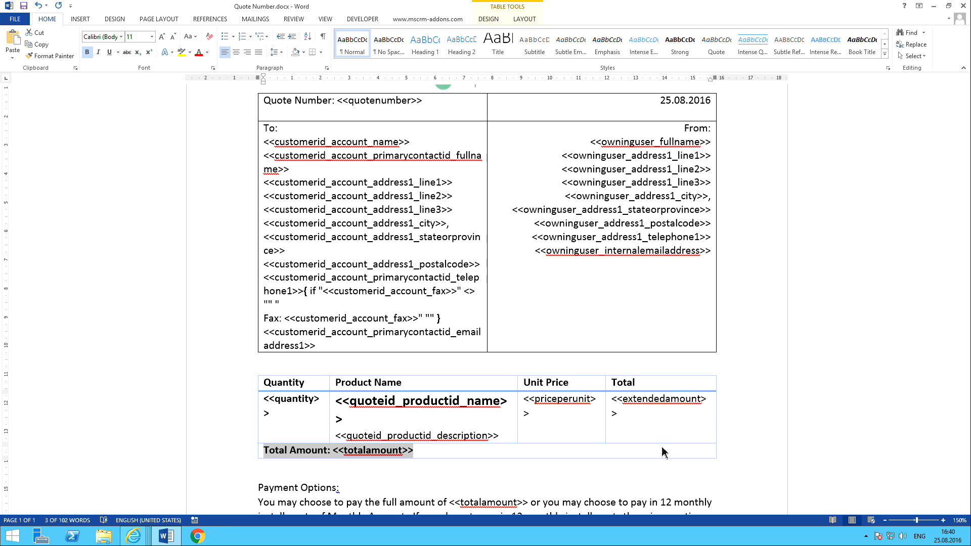
left_click(248, 52)
left_click(246, 411)
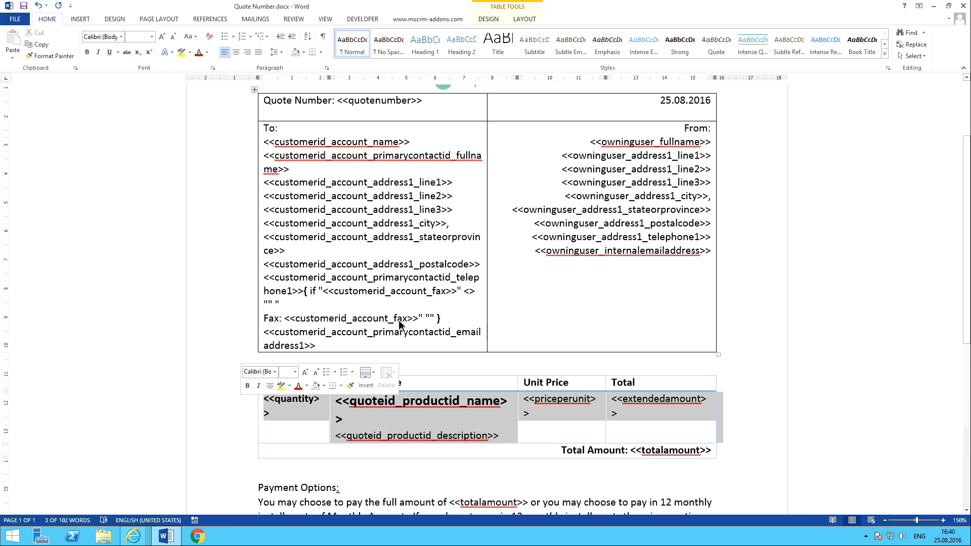
left_click(420, 319)
left_click(553, 327)
scroll(414, 247, "up", 2)
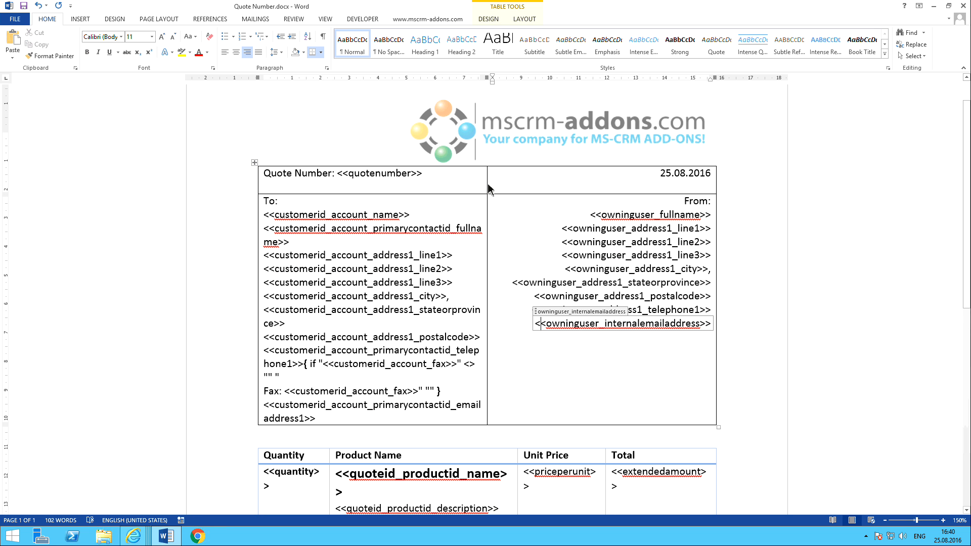
left_click(508, 181)
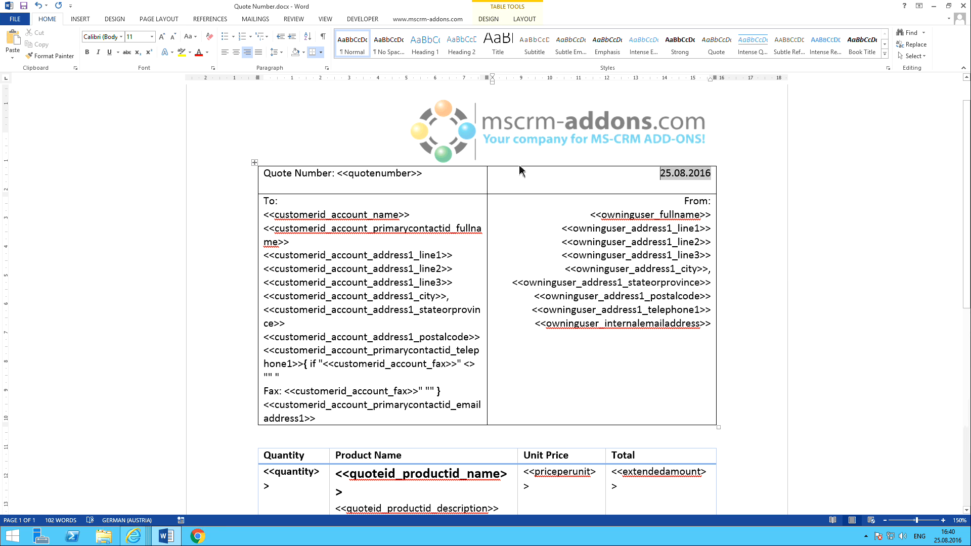
left_click(488, 20)
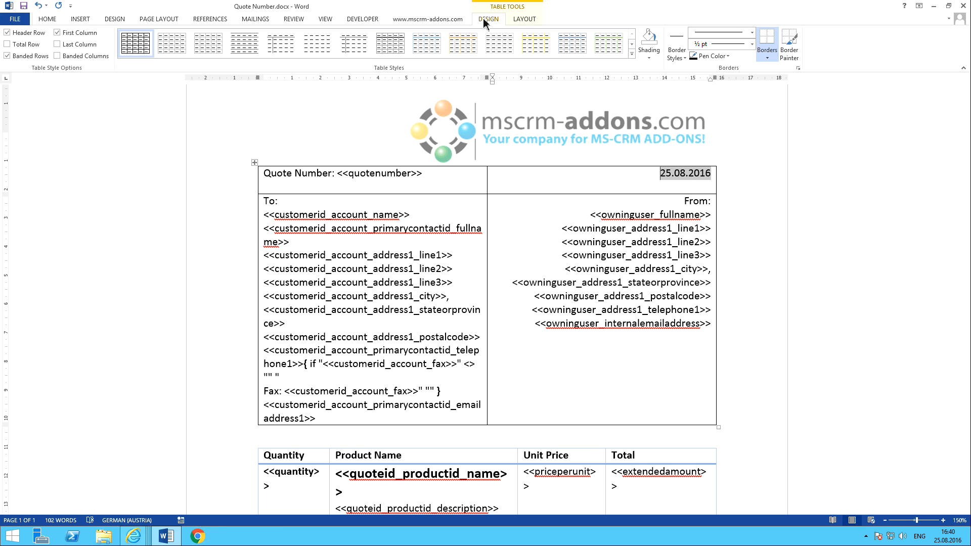
left_click(768, 56)
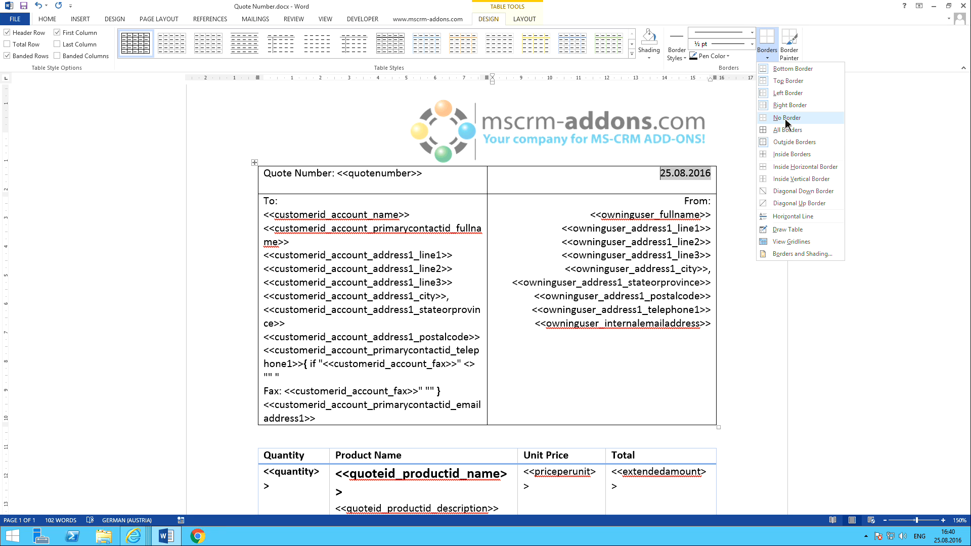
left_click(546, 173)
left_click(545, 168)
left_click(435, 179)
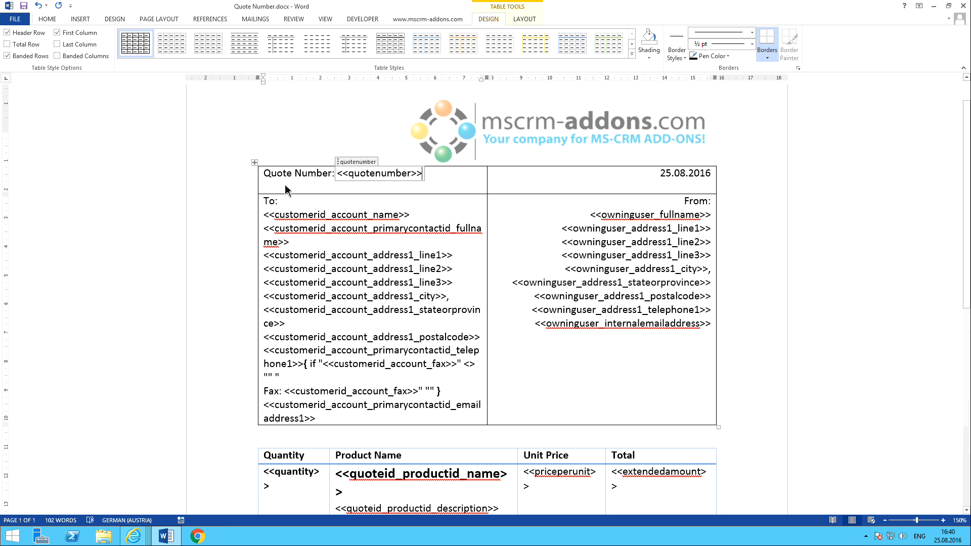
left_click(269, 175)
triple_click(267, 175)
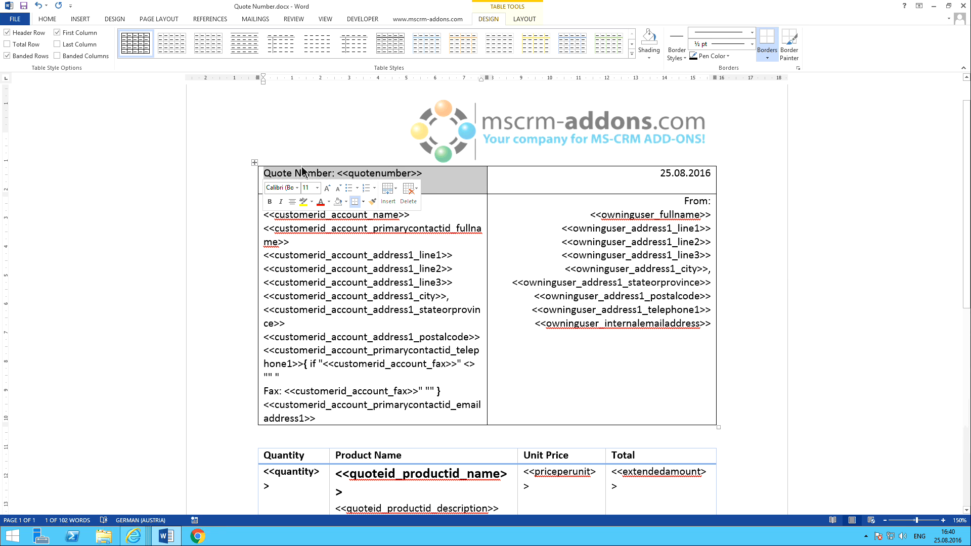
left_click(509, 180)
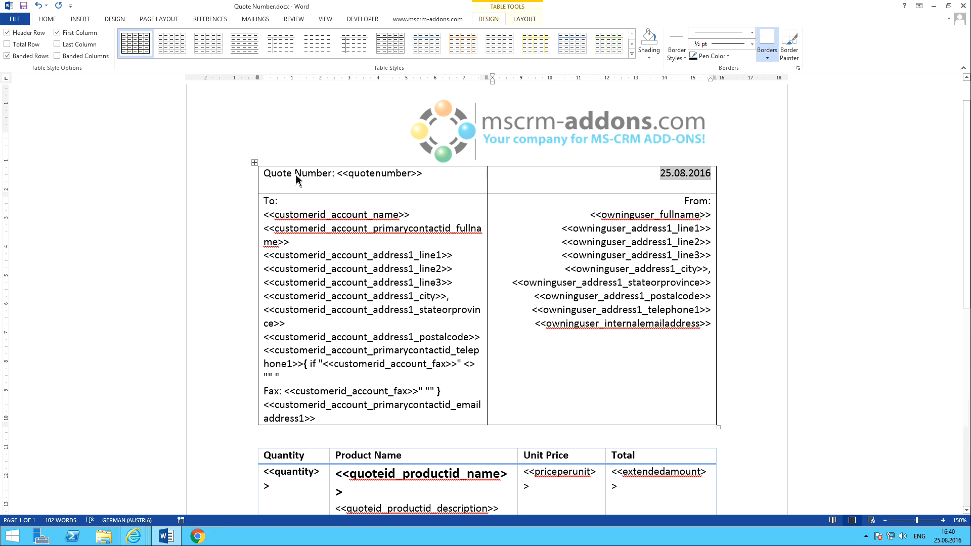
Remove all borders from the address table containing the quote number, date, and To and From details.
left_click_drag(282, 174, 552, 248)
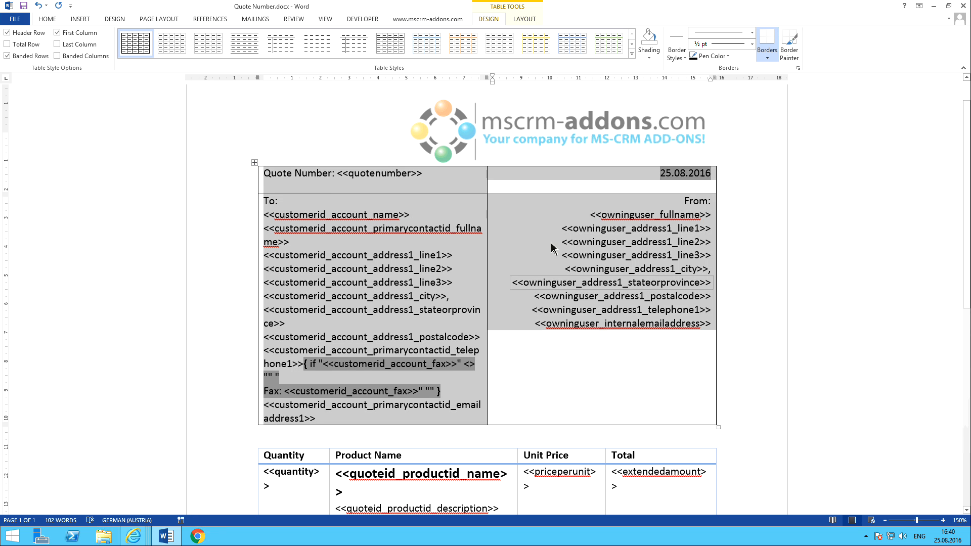
left_click(767, 58)
left_click(787, 117)
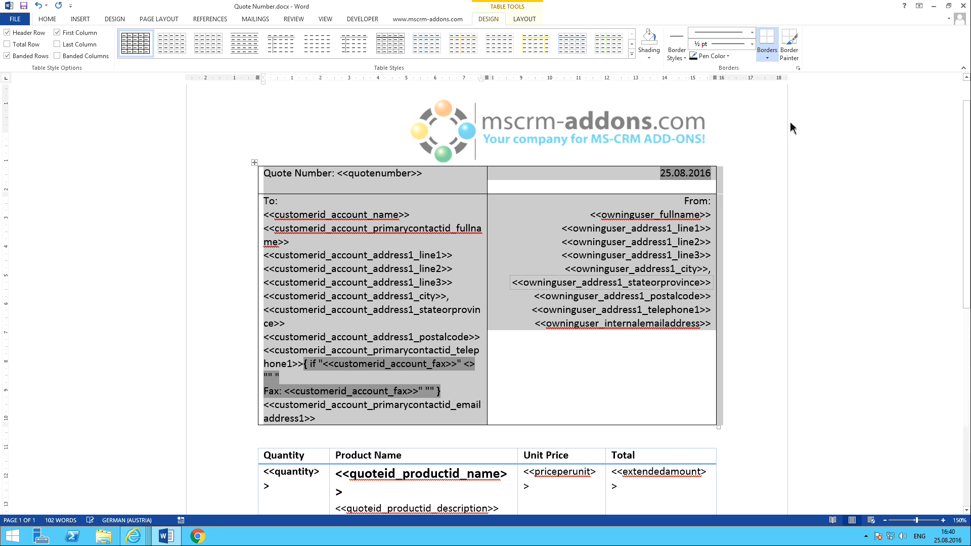
left_click(732, 215)
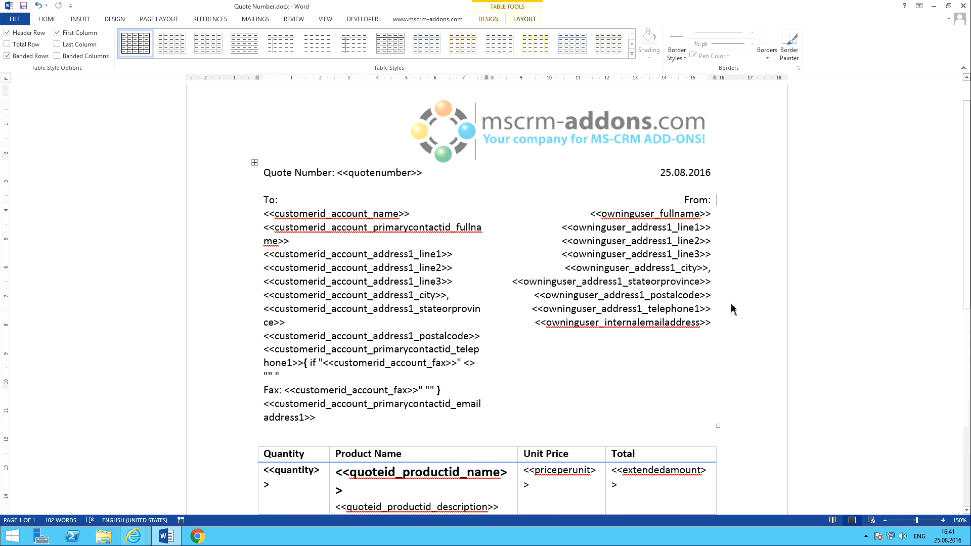
scroll(732, 308, "down", 5)
scroll(732, 309, "up", 1)
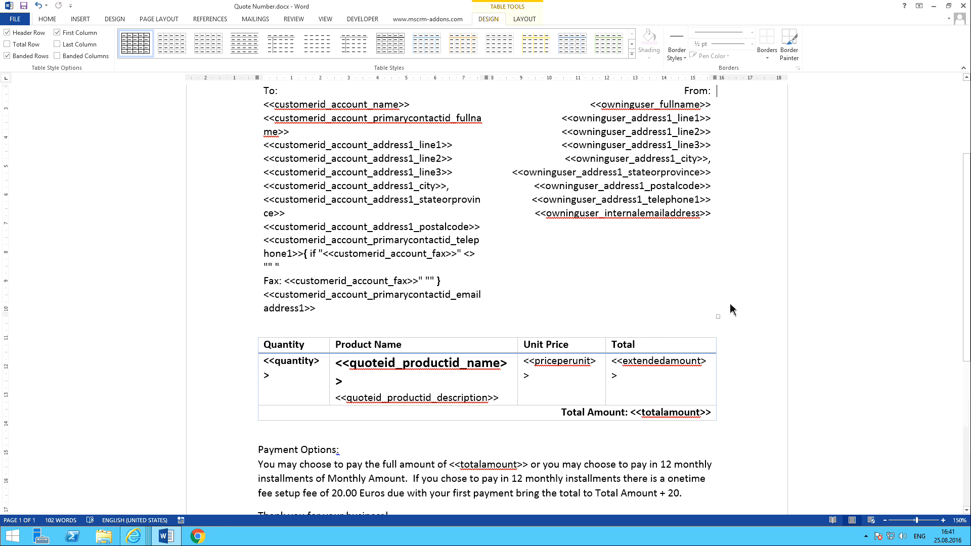
scroll(730, 306, "down", 2)
scroll(727, 304, "down", 1)
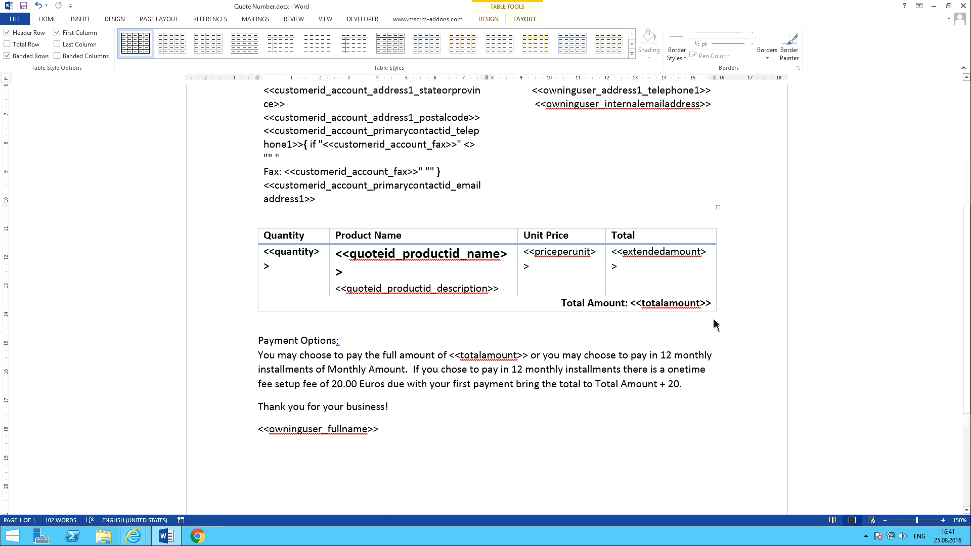
scroll(708, 324, "up", 6)
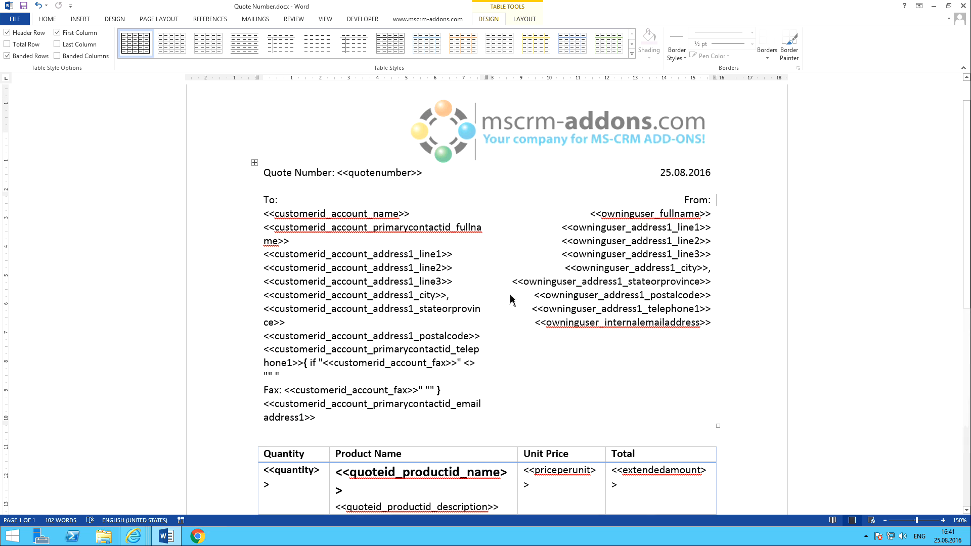
Set the format of the quantity field in the products table to # and save the document.
scroll(524, 252, "down", 4)
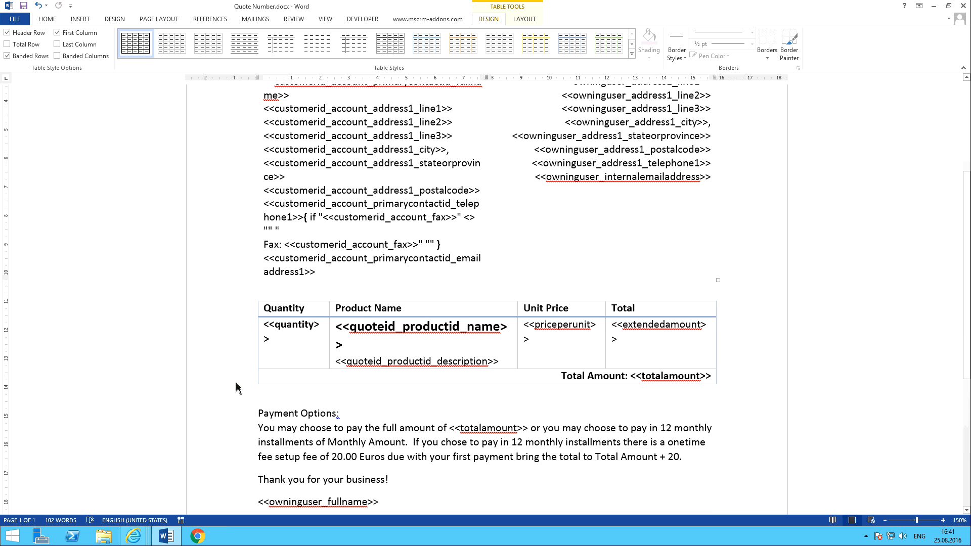
left_click(287, 325)
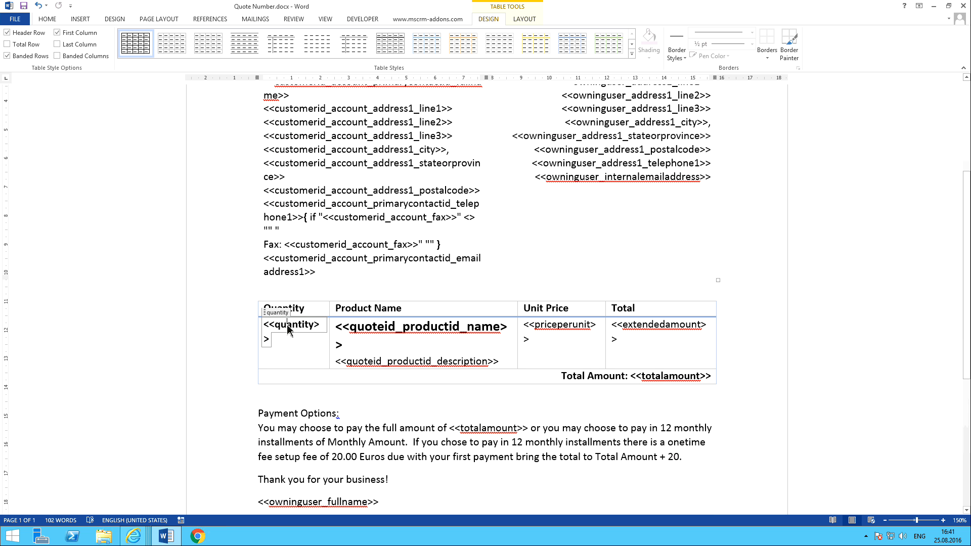
left_click(446, 20)
left_click(299, 33)
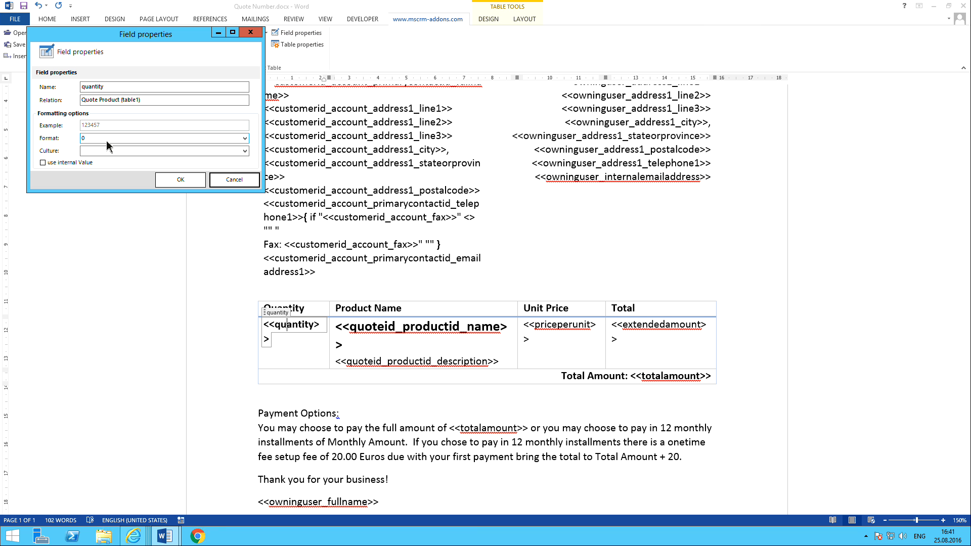
left_click(222, 139)
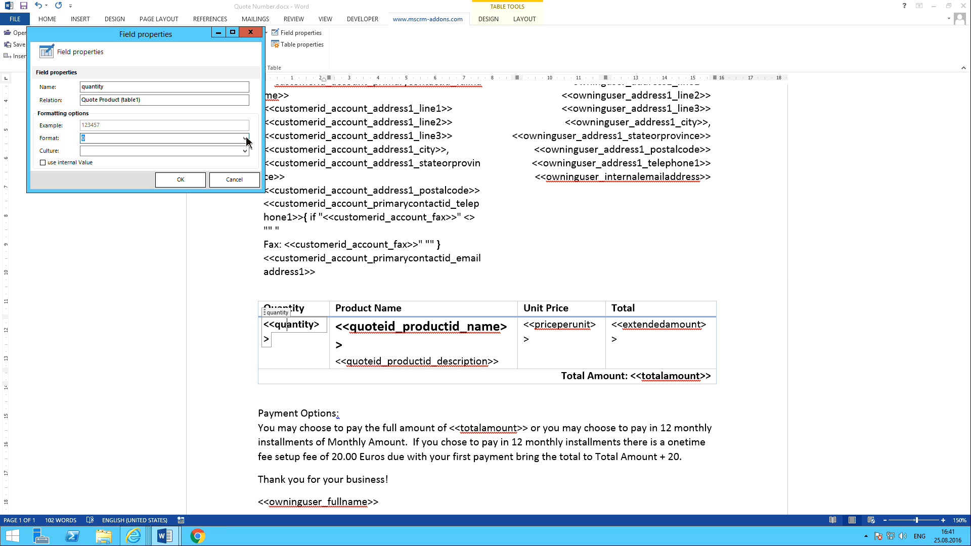
left_click(245, 138)
left_click(207, 139)
type("#")
left_click_drag(81, 139, 94, 141)
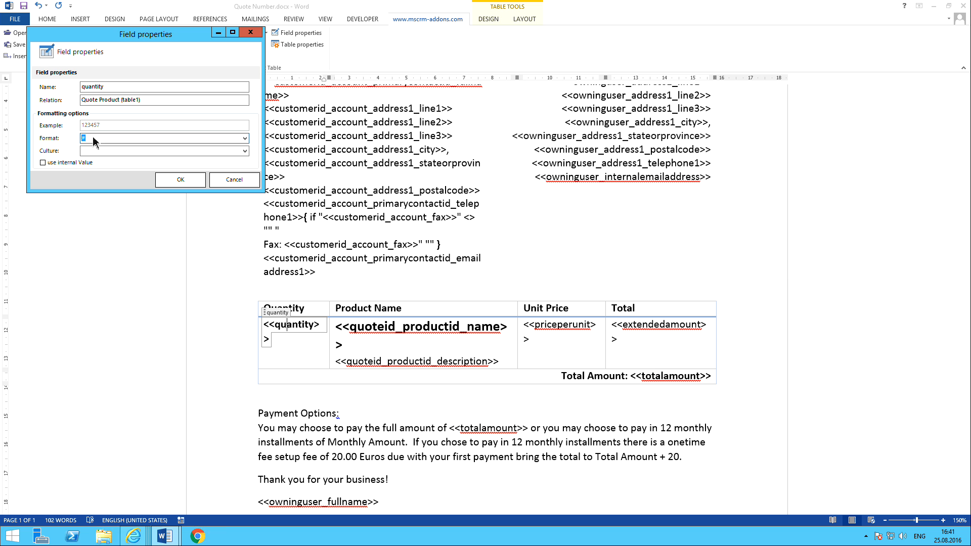
left_click(165, 179)
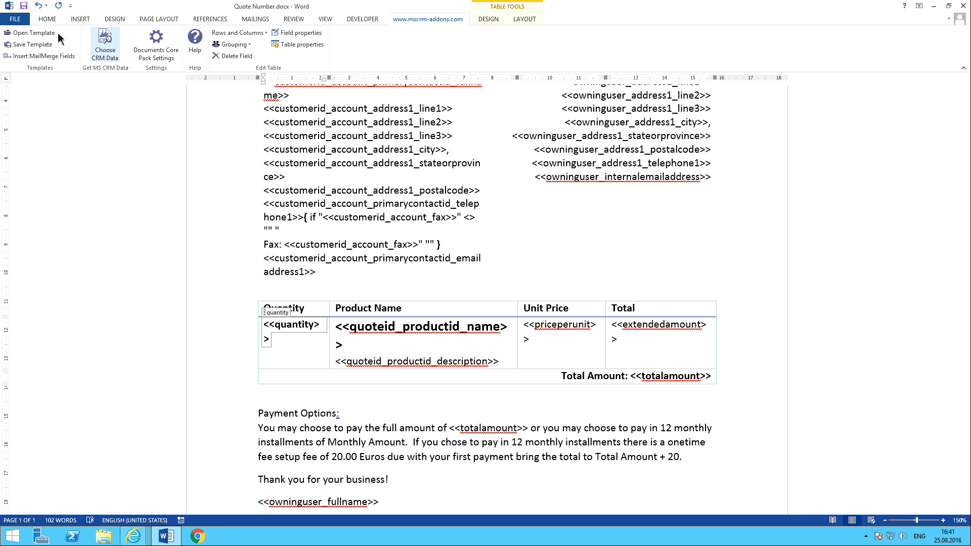
left_click(23, 6)
Search the CRM quotes for "bikes" and merge the template with the Bikes and Equipment quote.
left_click(105, 44)
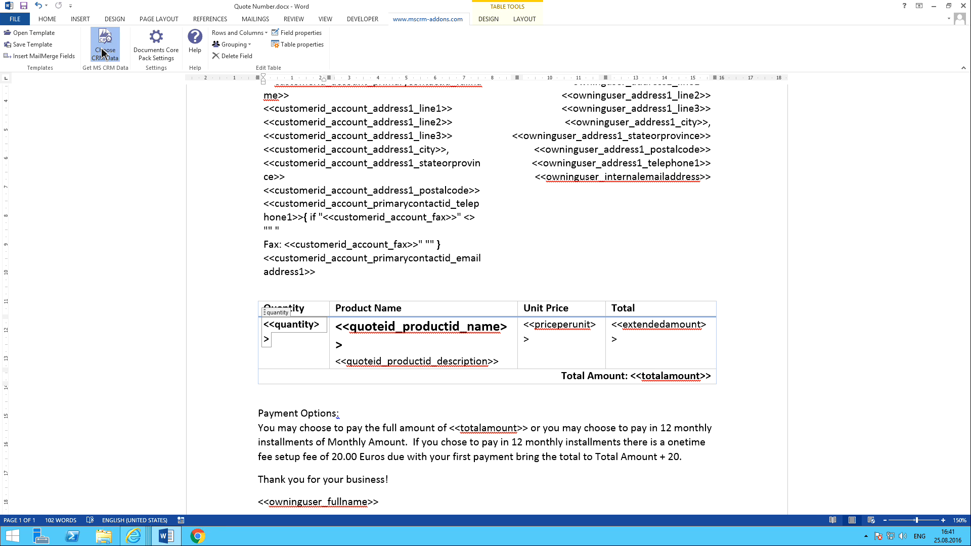
left_click(420, 156)
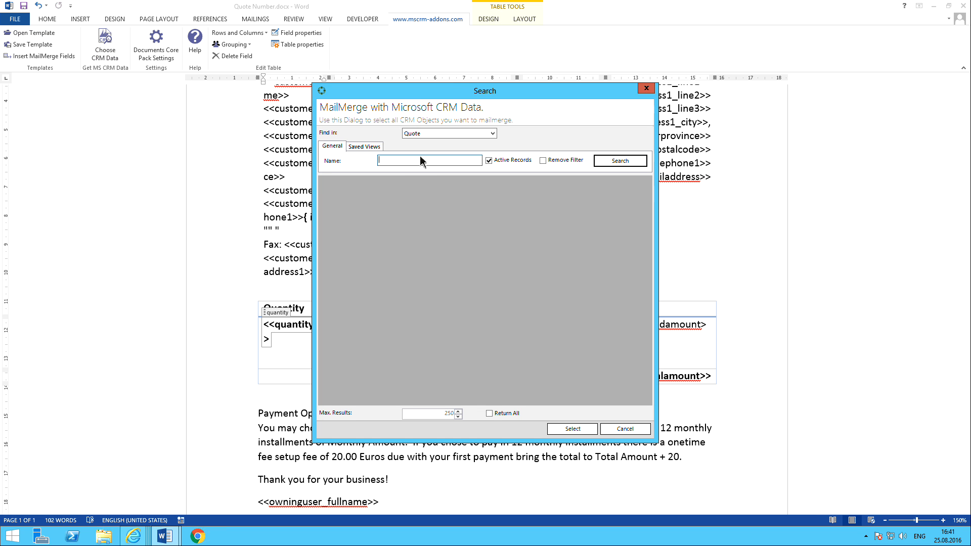
type("bikes")
key("Return")
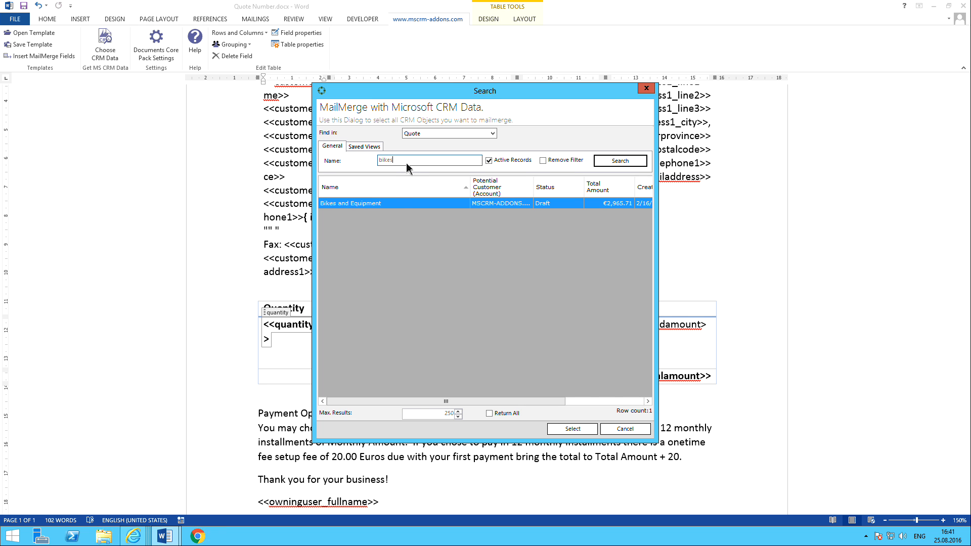
double_click(392, 203)
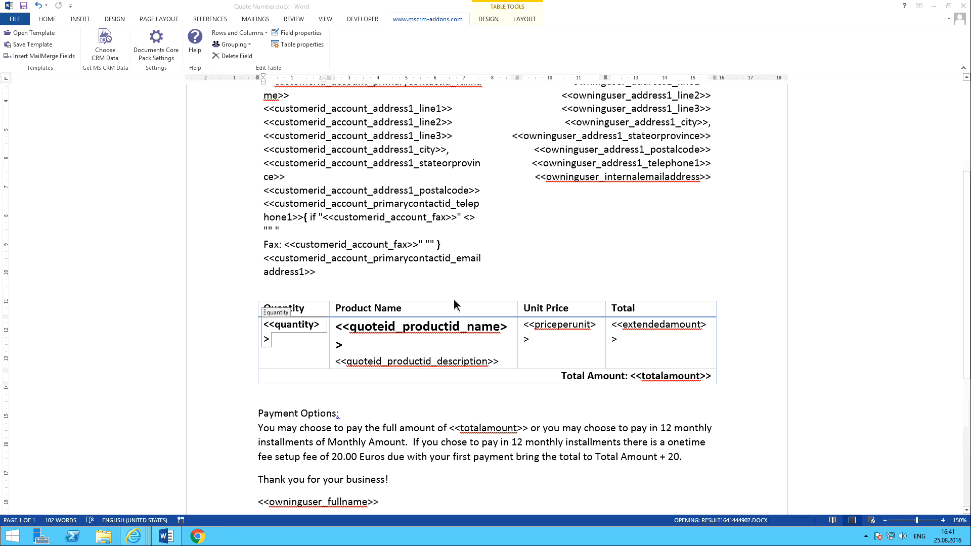
Review the table layout, product names and quantities throughout the merged quote, and close it without saving.
scroll(439, 289, "down", 6)
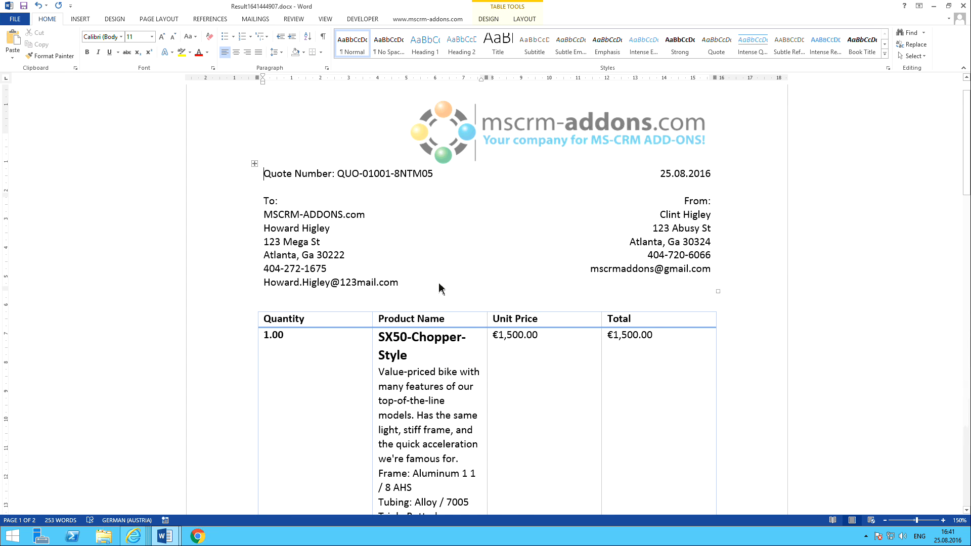
scroll(435, 288, "down", 12)
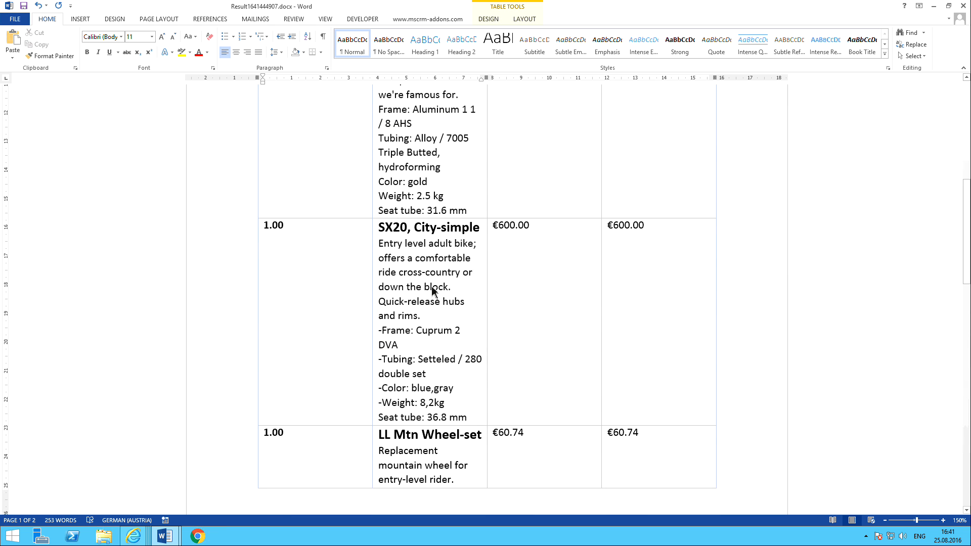
scroll(423, 320, "down", 6)
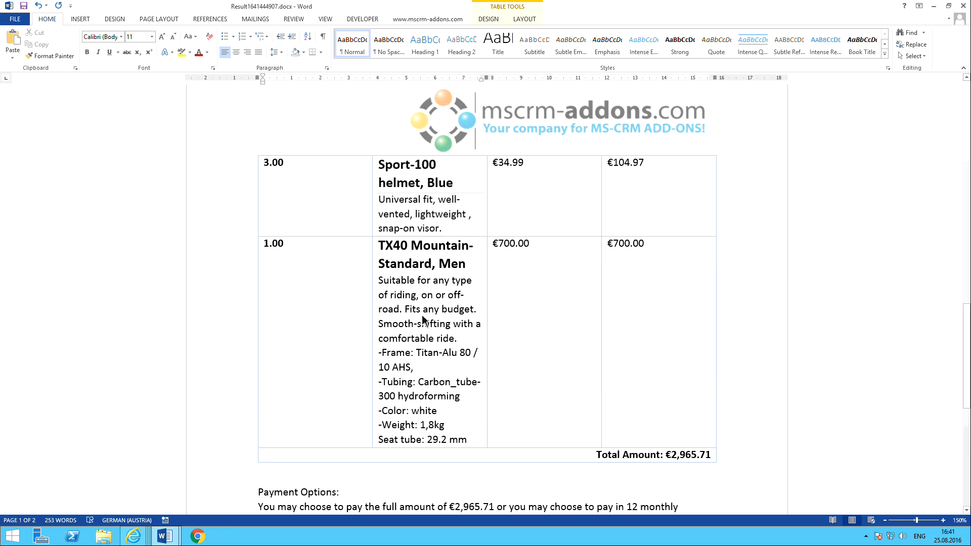
scroll(422, 315, "up", 5)
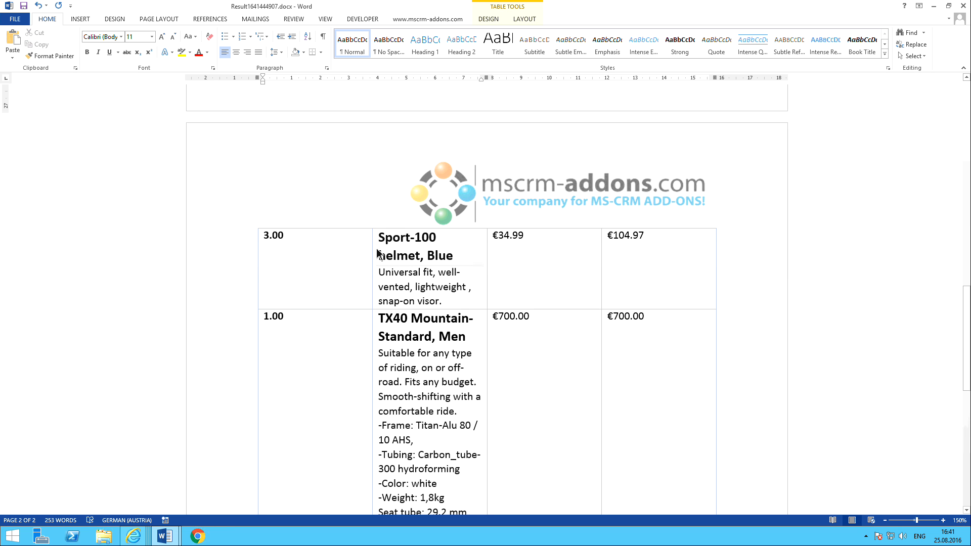
left_click(963, 5)
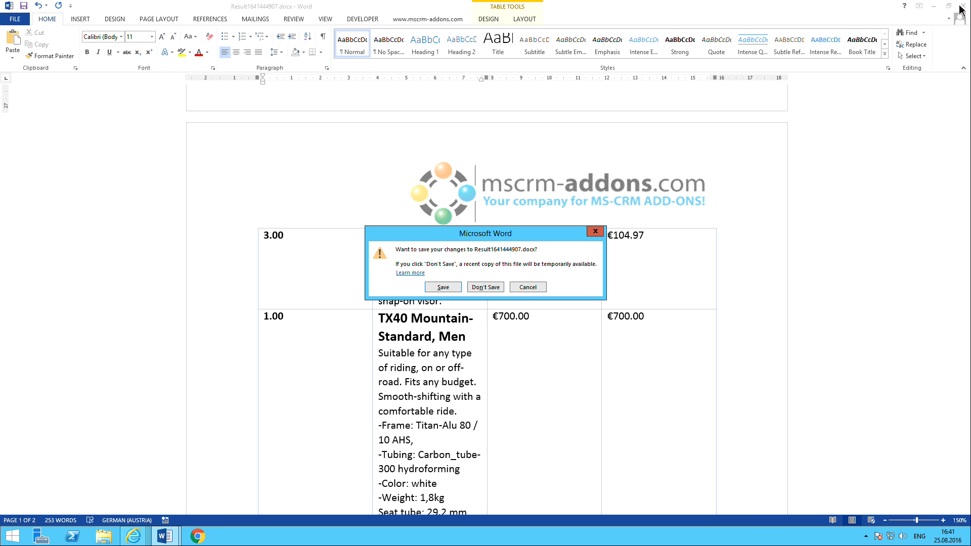
left_click(479, 288)
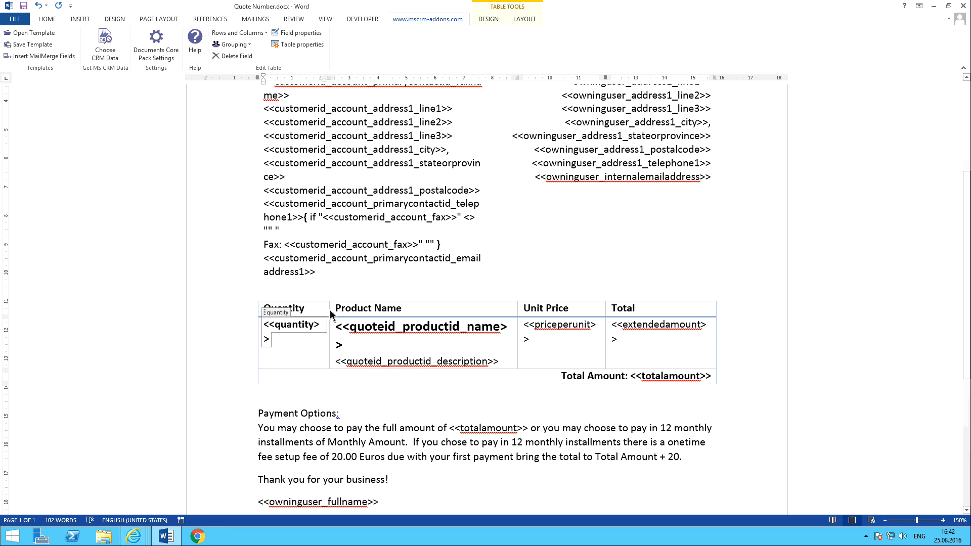
Narrow the Quantity, Unit Price and Total columns of the products table to give the Product Name column more width.
left_click_drag(330, 314, 314, 314)
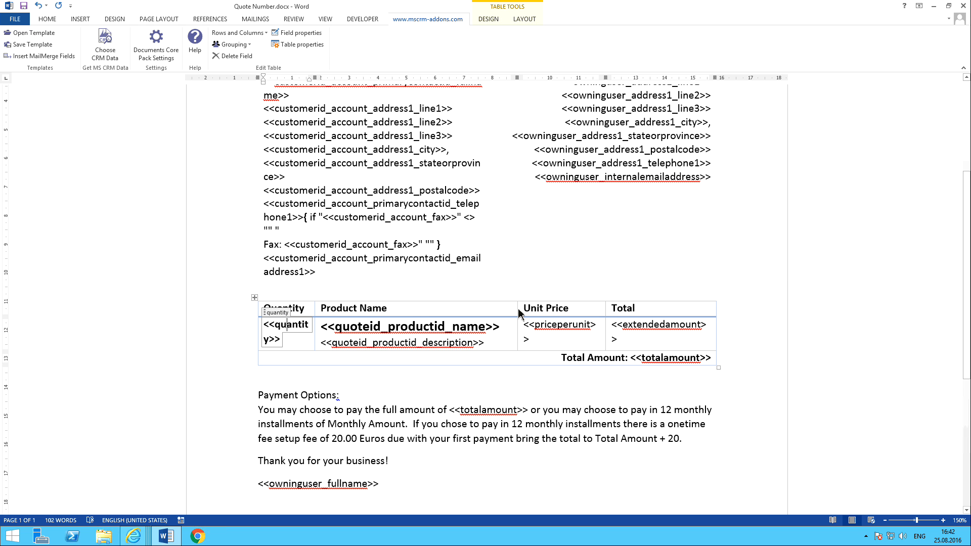
left_click_drag(518, 312, 545, 314)
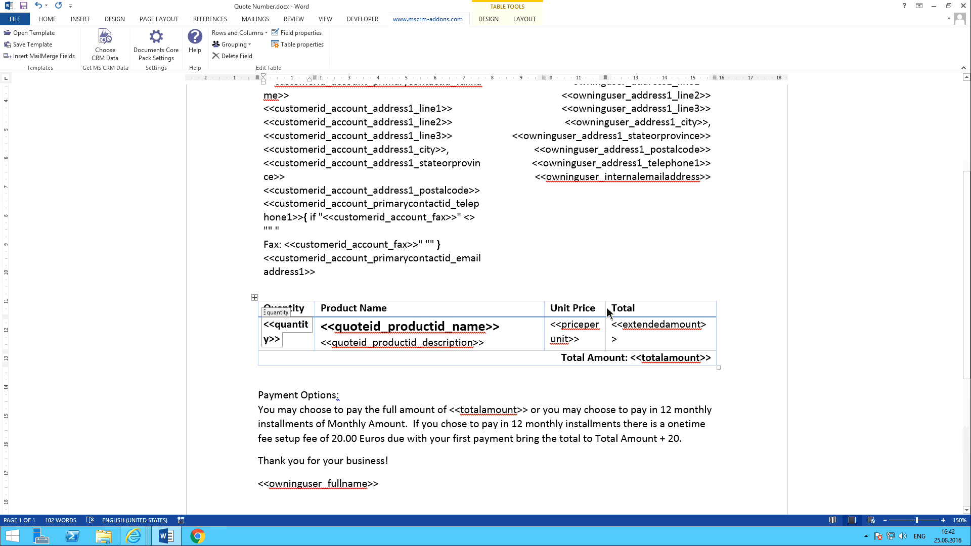
left_click_drag(607, 313, 632, 315)
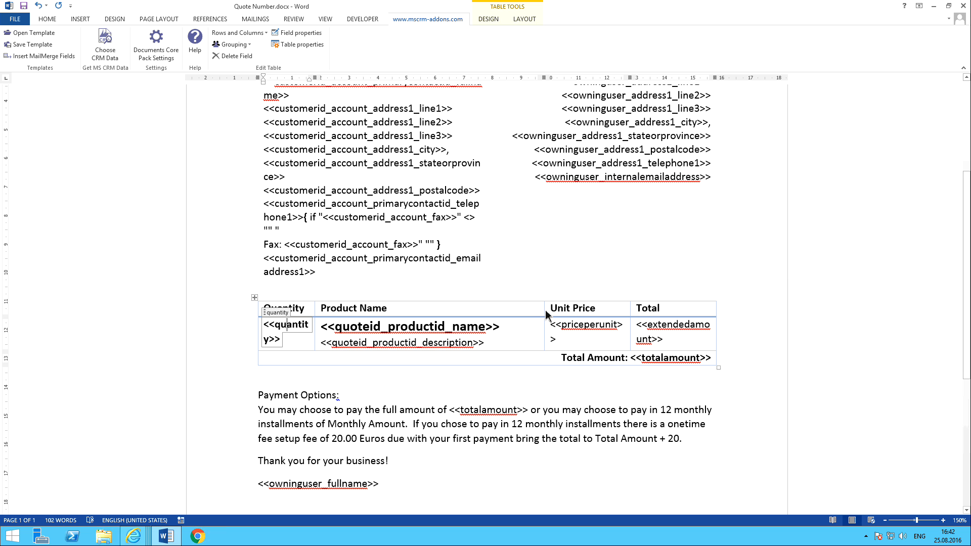
left_click_drag(546, 315, 573, 314)
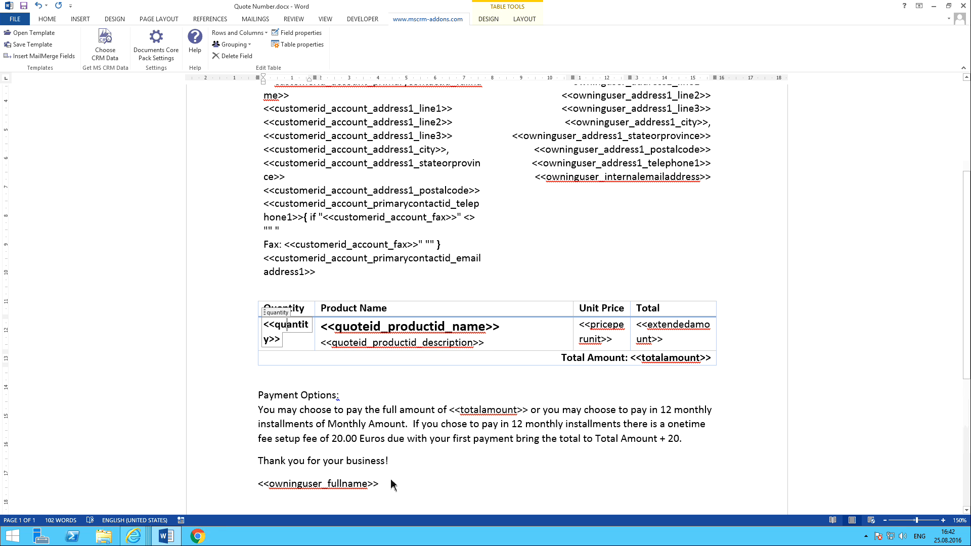
Save the template to CRM in the General group of the Quote type as "1 Webinar Quote.docx".
scroll(408, 475, "up", 2)
scroll(396, 468, "down", 1)
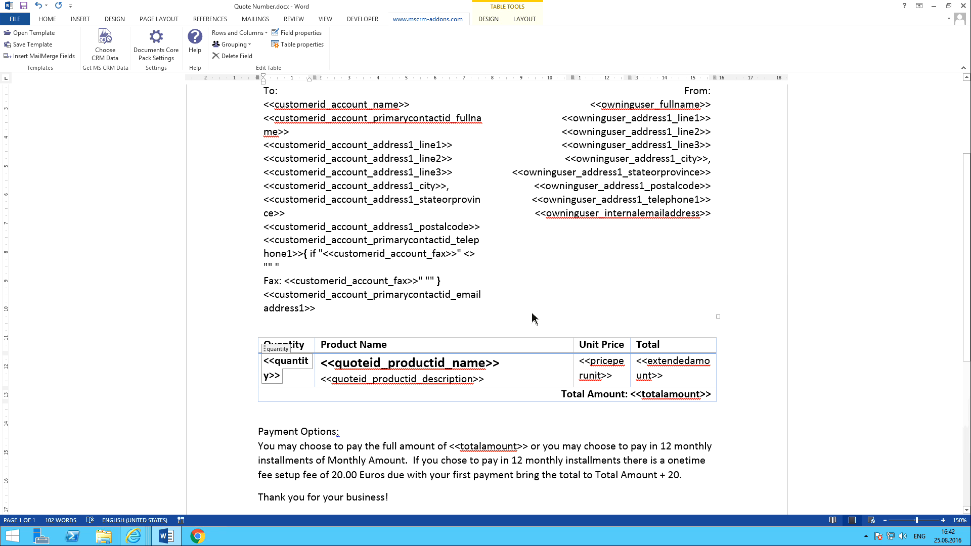
left_click(23, 49)
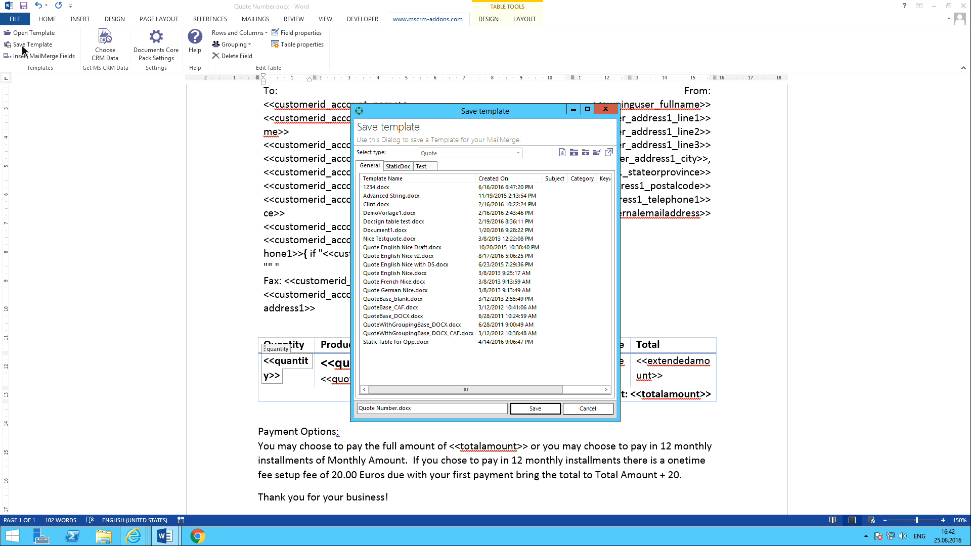
left_click(606, 109)
left_click(33, 44)
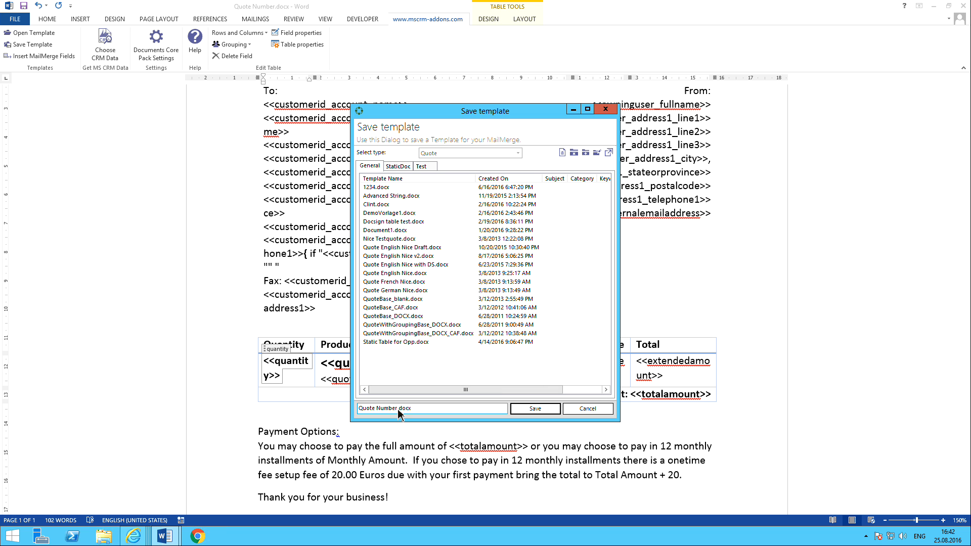
left_click_drag(398, 408, 336, 422)
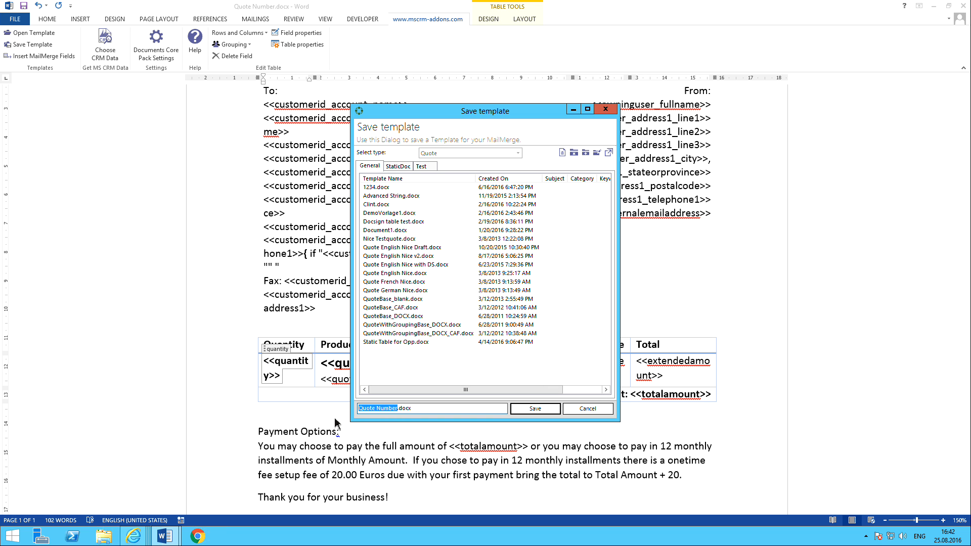
type("1 Webinar")
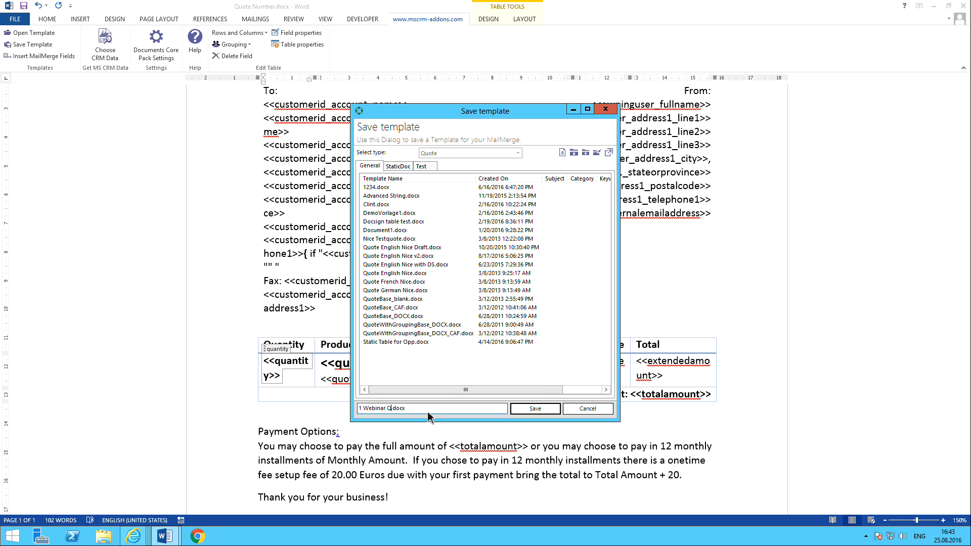
left_click(536, 410)
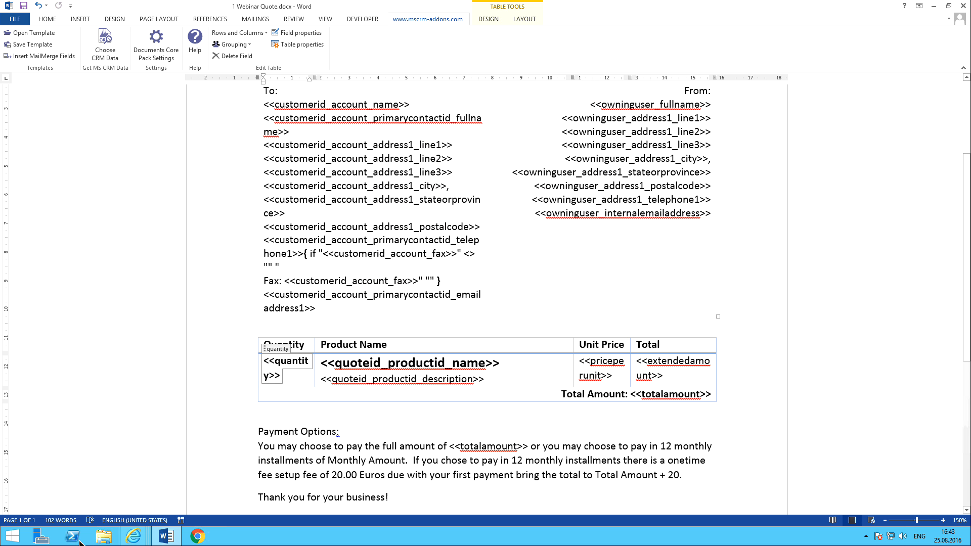
Switch to Dynamics CRM in Internet Explorer, return to the Bikes and Equipment quote, and close the quote product and product pages.
mouse_move(134, 537)
left_click(63, 497)
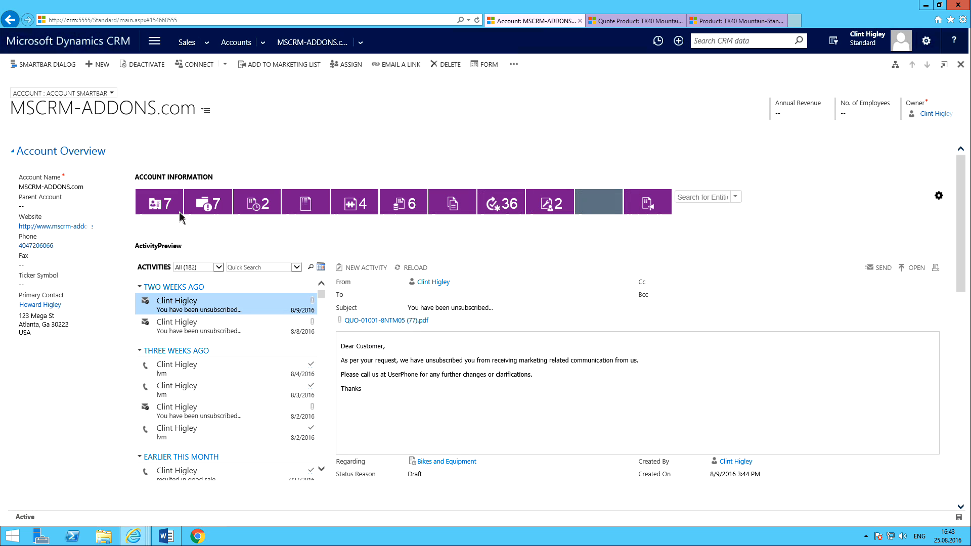
left_click(10, 21)
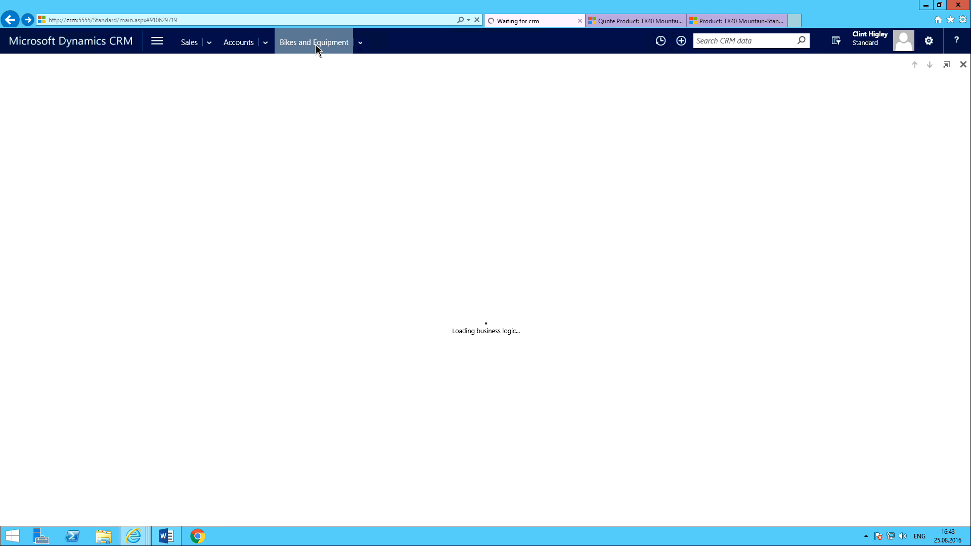
left_click(671, 24)
left_click(681, 21)
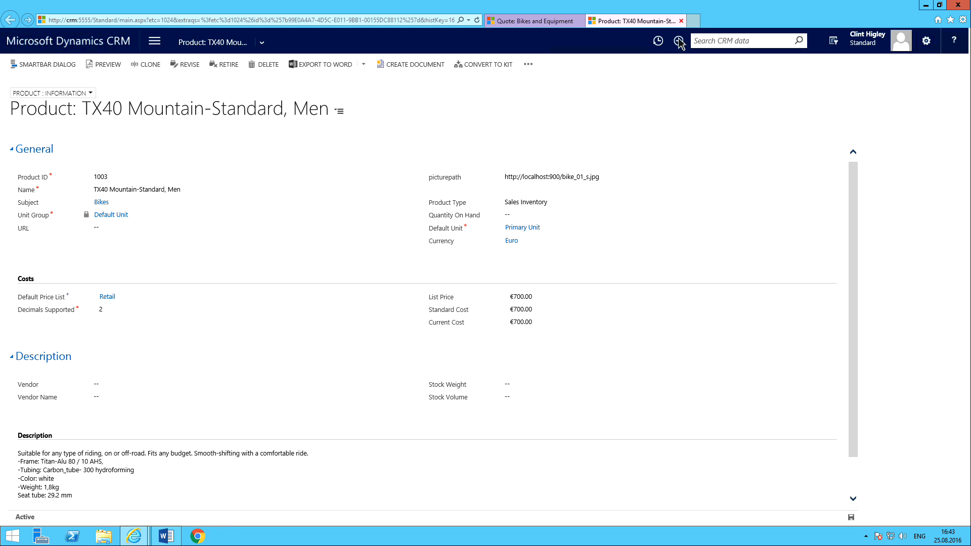
left_click(681, 21)
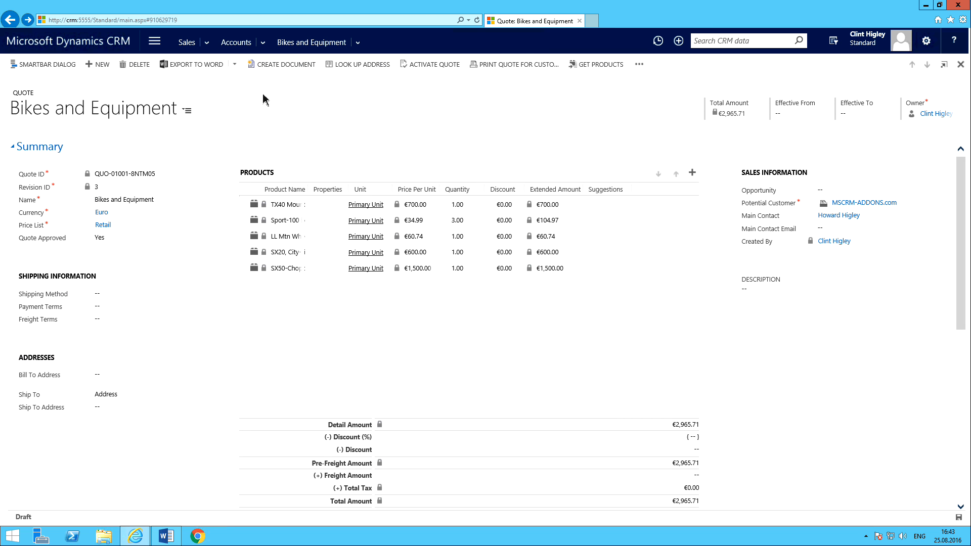
Start creating a document from the quote with "Let me decide every step" and choose the 1 Webinar Quote.docx template.
left_click(284, 65)
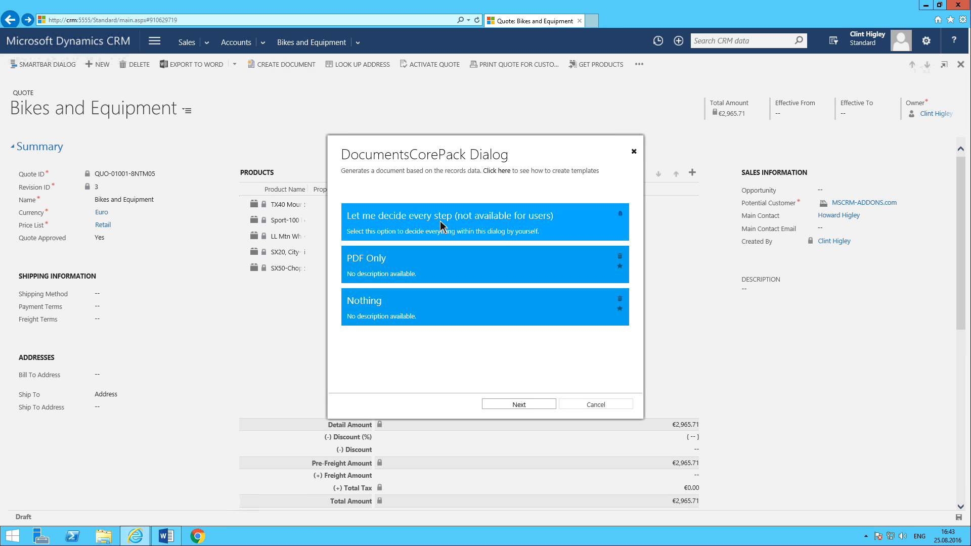
left_click(442, 225)
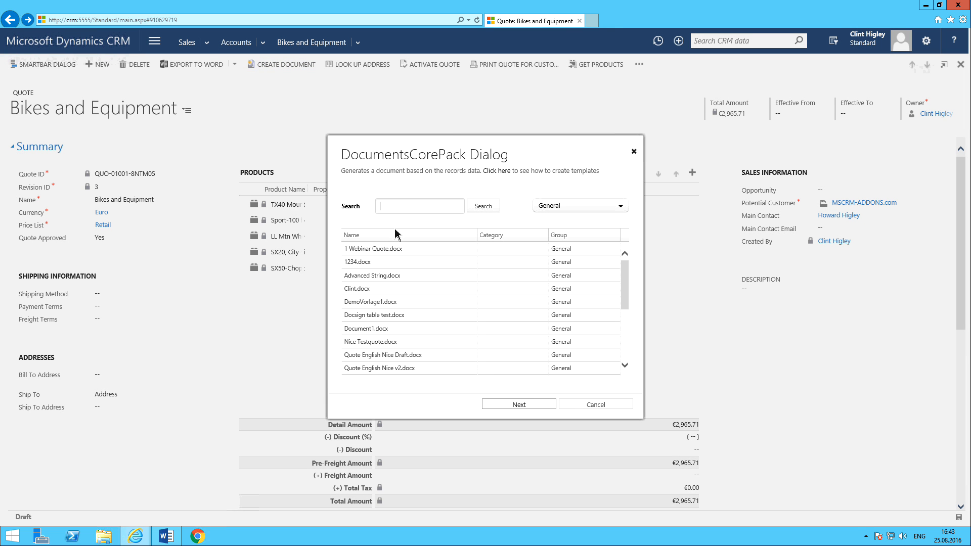
left_click(405, 252)
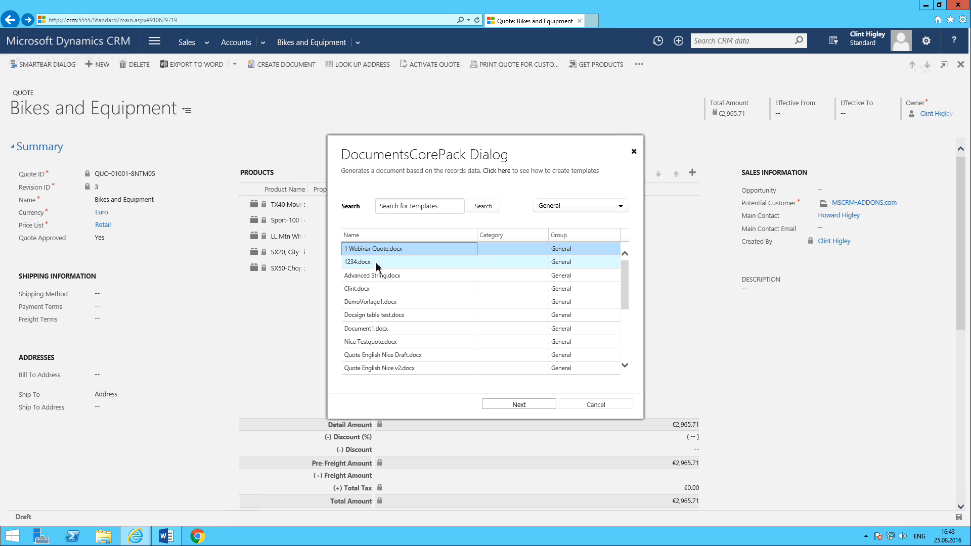
left_click(520, 406)
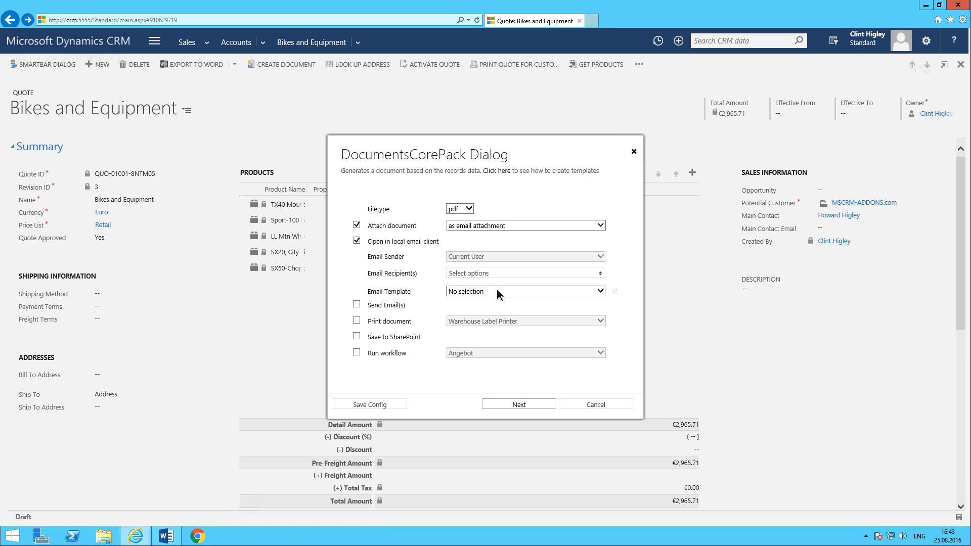
Turn off the Attach document option and generate the quote document as a pdf.
left_click(356, 225)
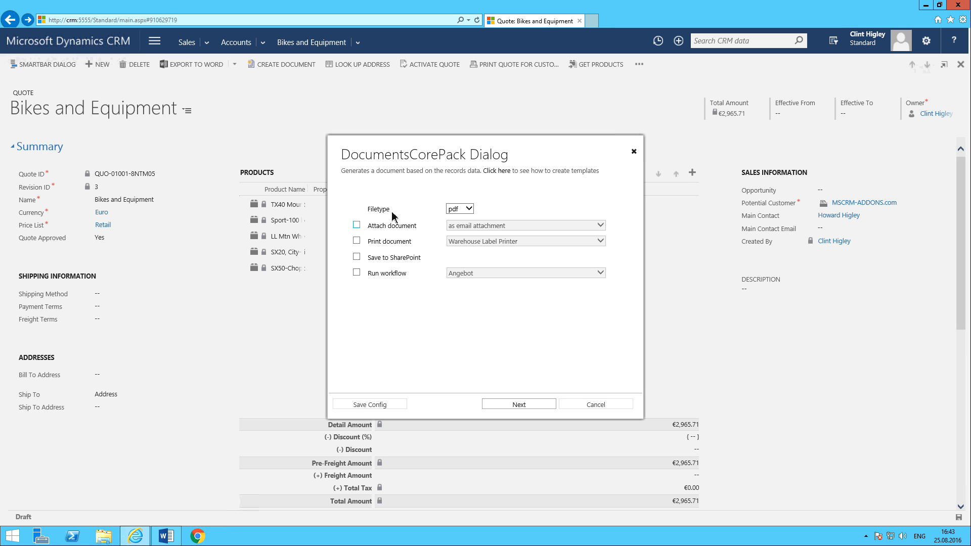
left_click(357, 225)
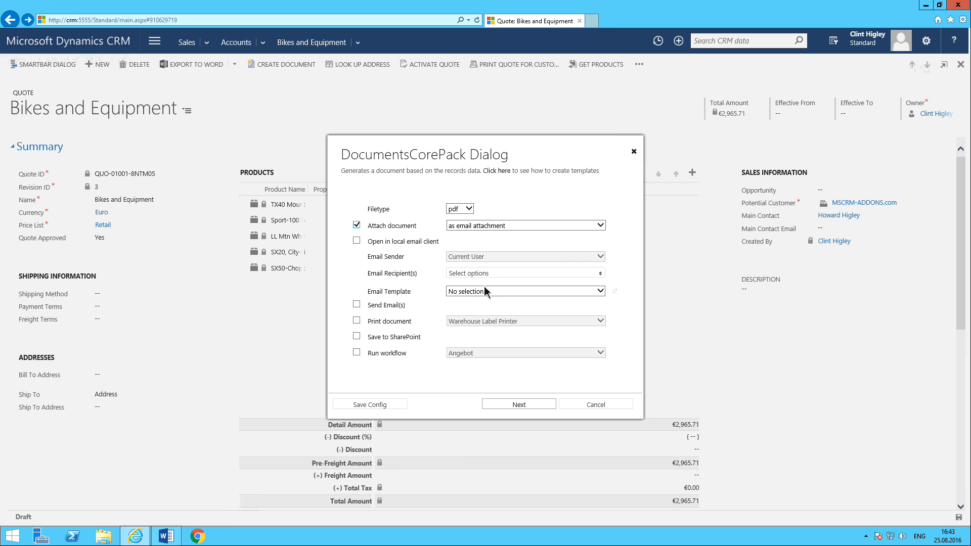
left_click(357, 226)
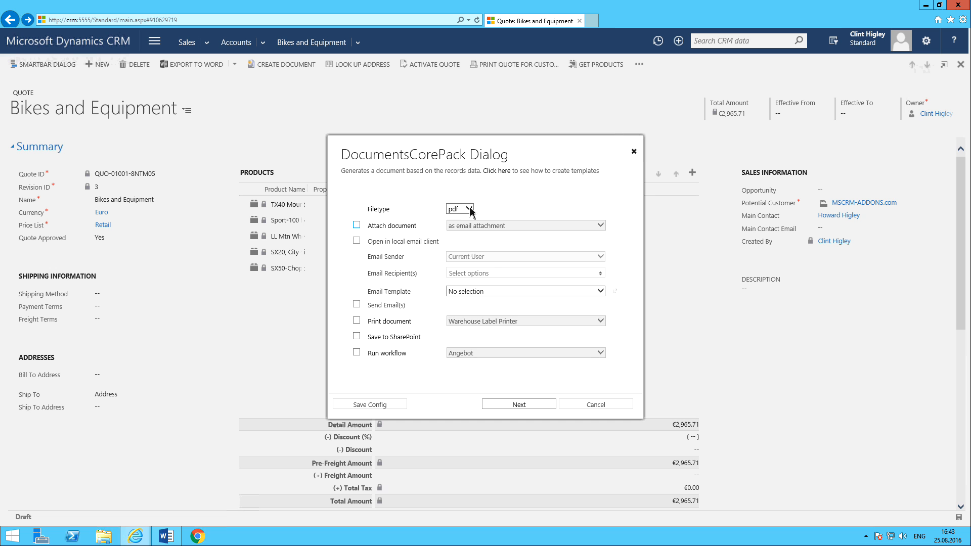
left_click(519, 405)
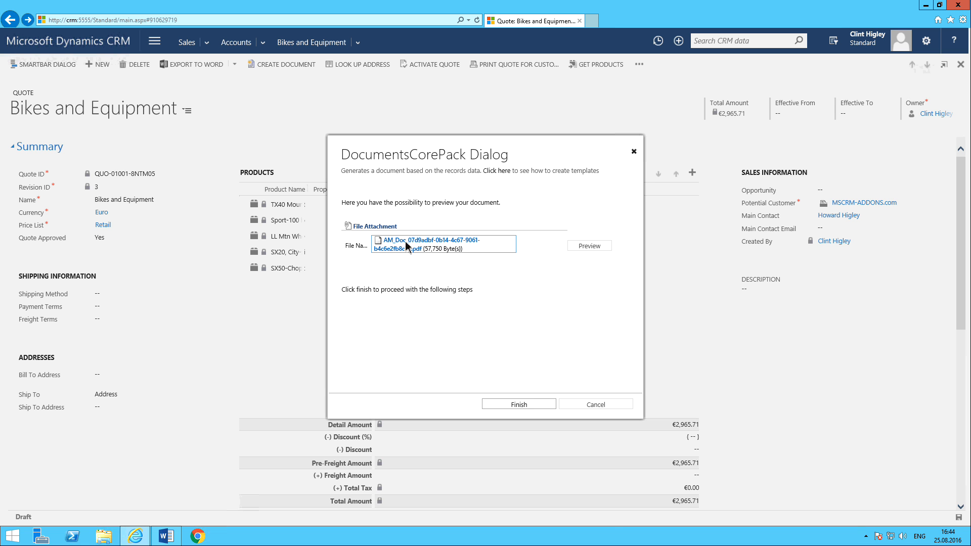
Open the generated PDF, review its addresses, products table and payment options on both pages, and close the PDF and the DocumentsCorePack dialog.
left_click(405, 242)
left_click(614, 519)
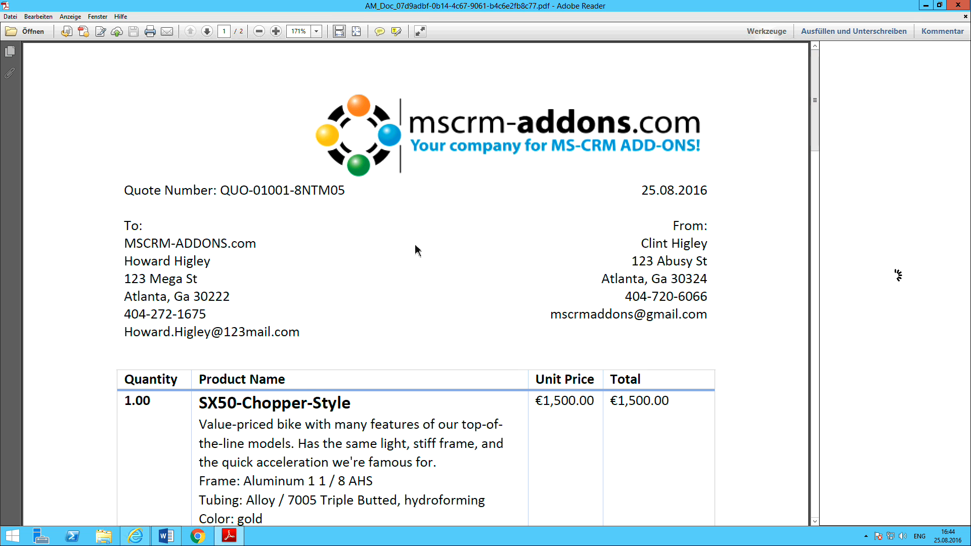
scroll(431, 237, "down", 3)
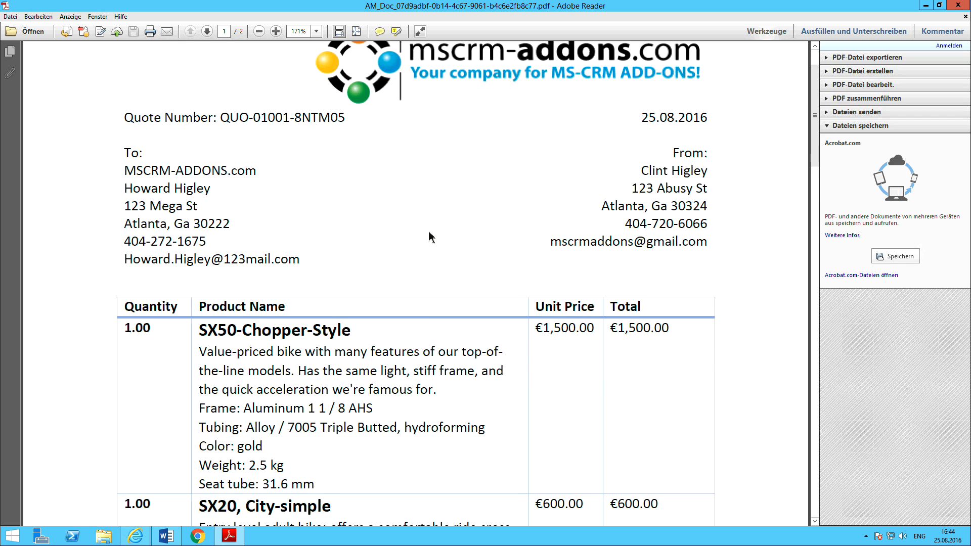
scroll(431, 236, "down", 7)
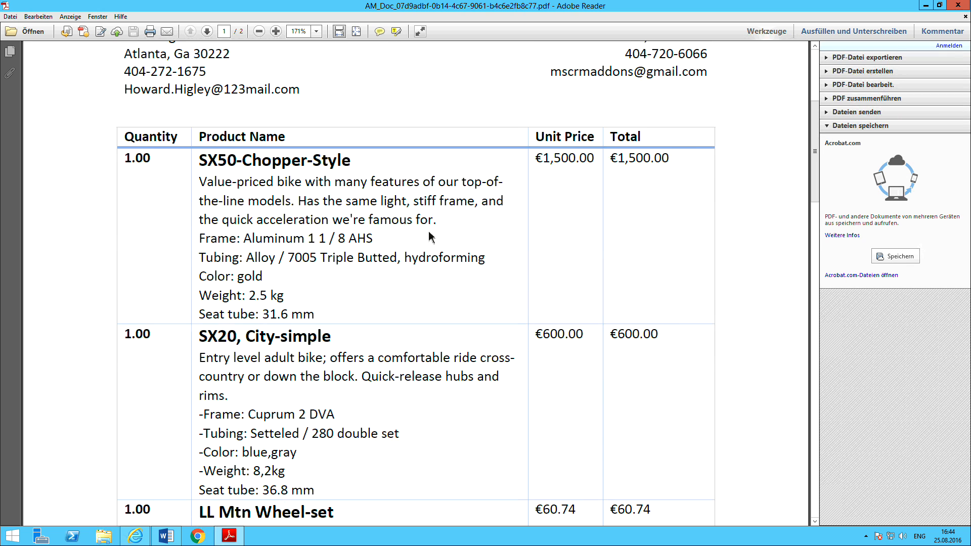
scroll(431, 236, "up", 9)
scroll(431, 237, "down", 11)
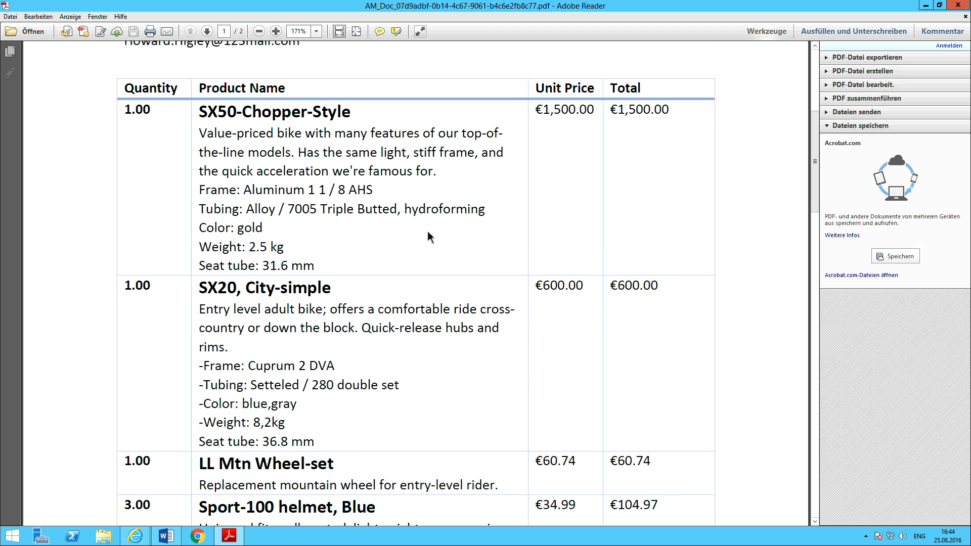
scroll(429, 238, "down", 15)
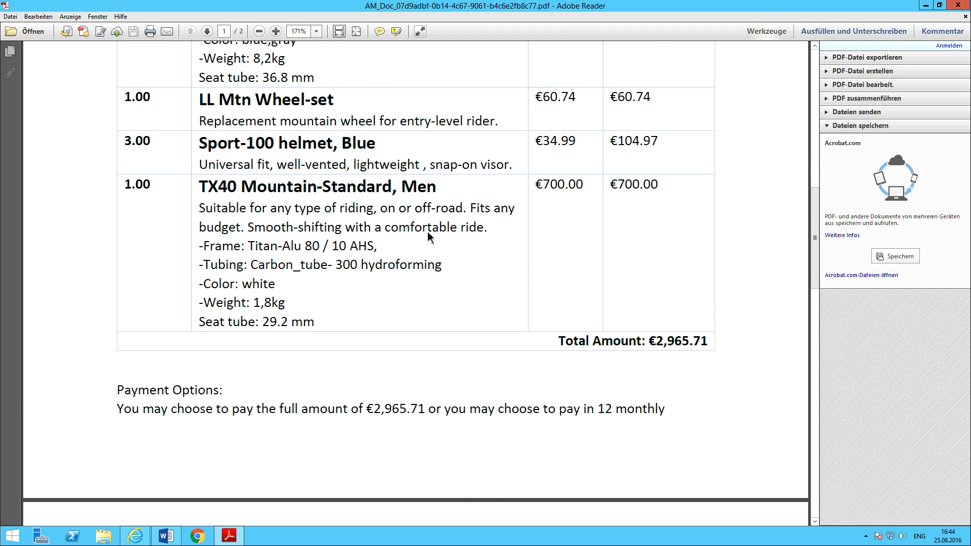
scroll(429, 238, "down", 10)
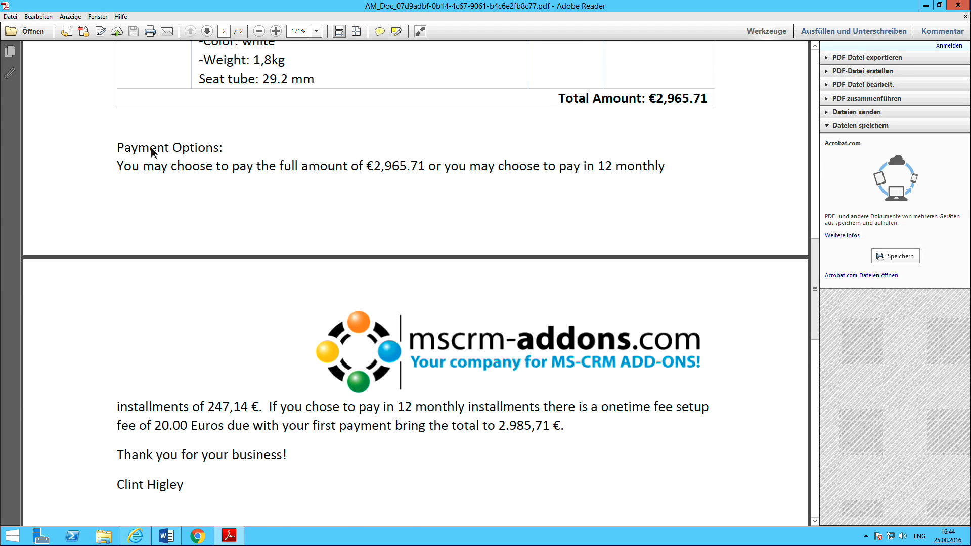
scroll(152, 157, "up", 1)
scroll(241, 258, "down", 1)
scroll(242, 258, "down", 3)
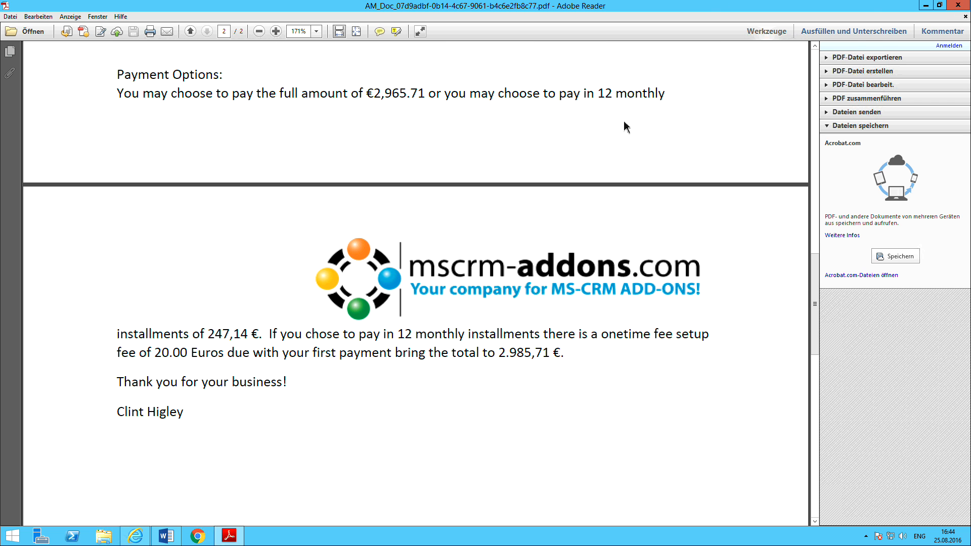
left_click(959, 5)
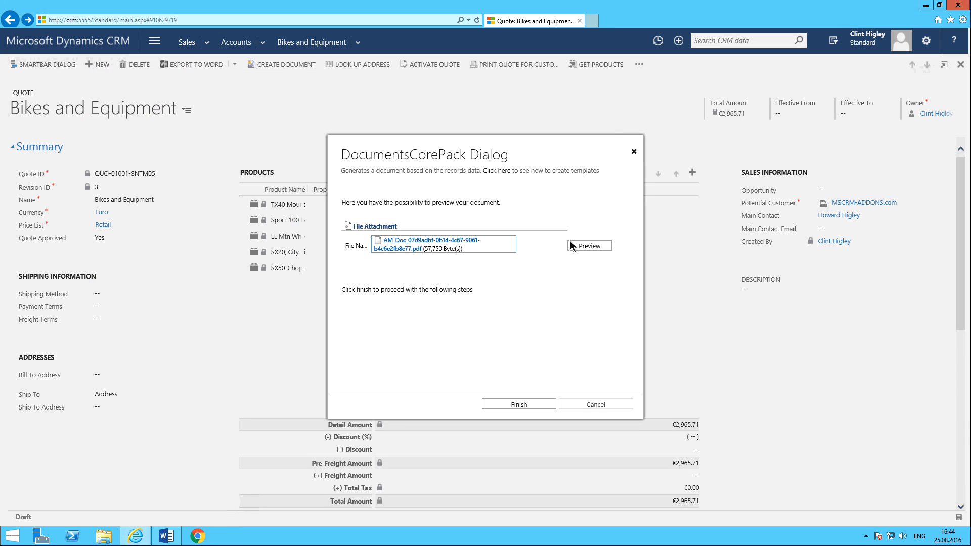
left_click(634, 151)
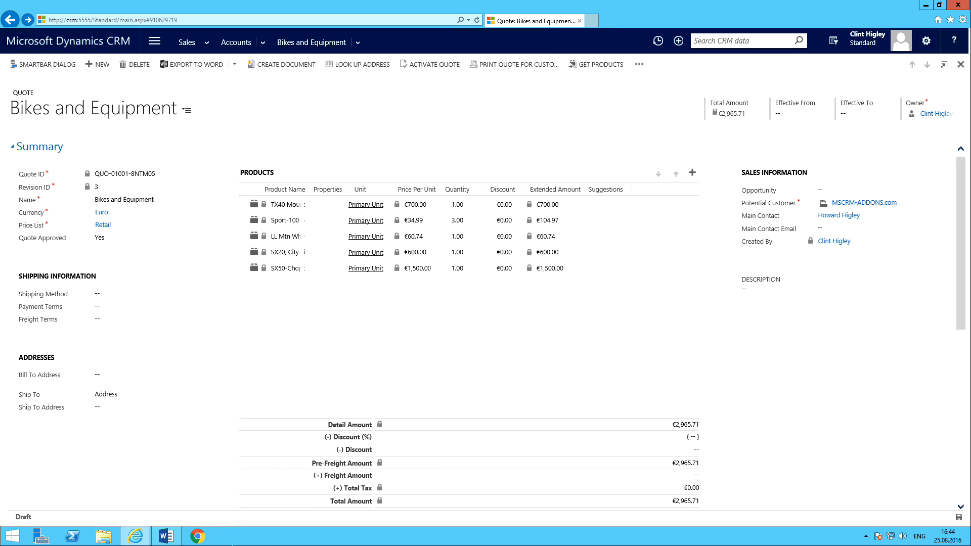
Switch back to the template in Word and look over its address fields, products table and payment options.
left_click(164, 536)
scroll(283, 354, "down", 3)
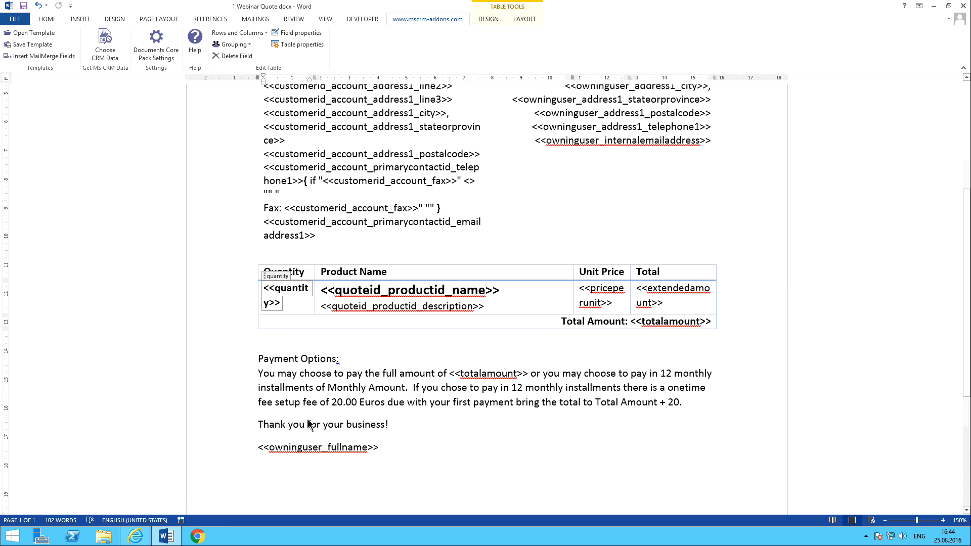
left_click(282, 348)
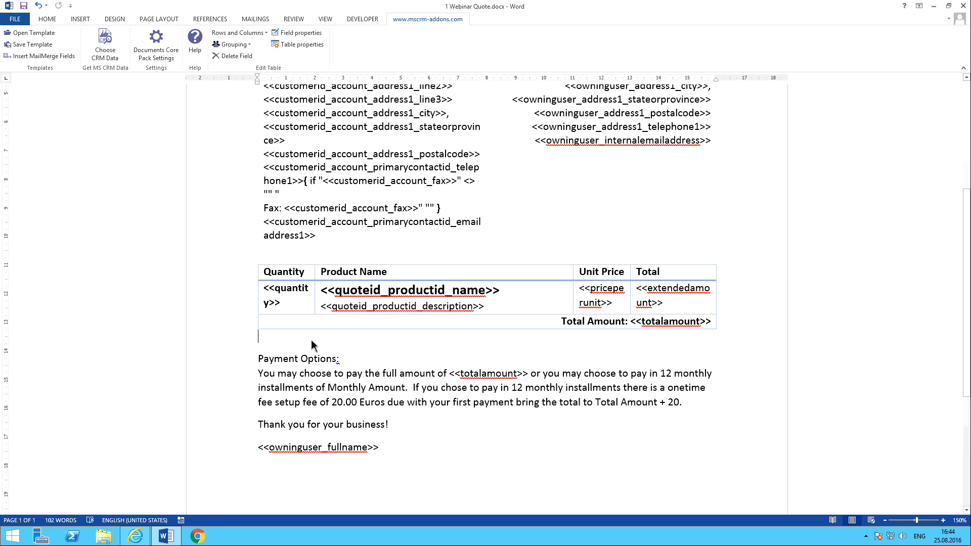
scroll(465, 316, "up", 3)
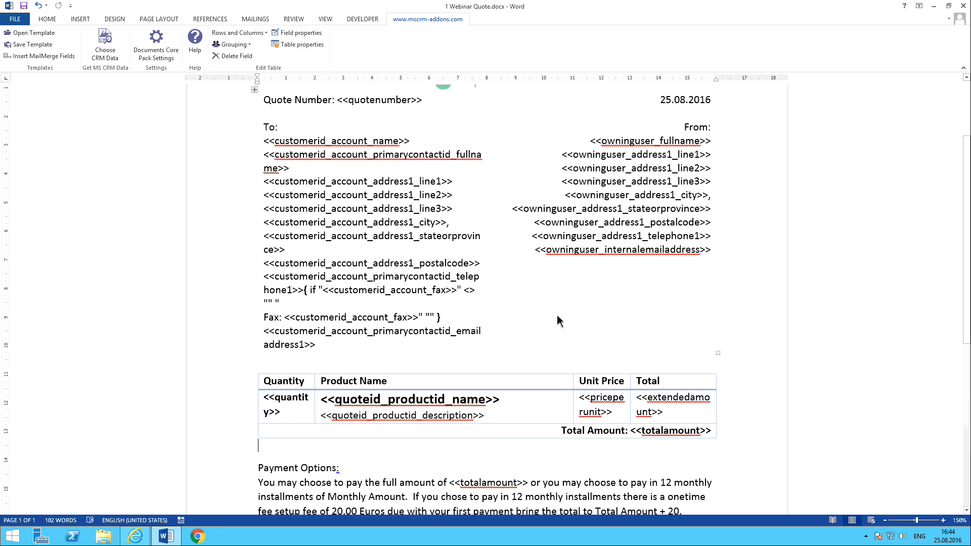
scroll(557, 318, "up", 3)
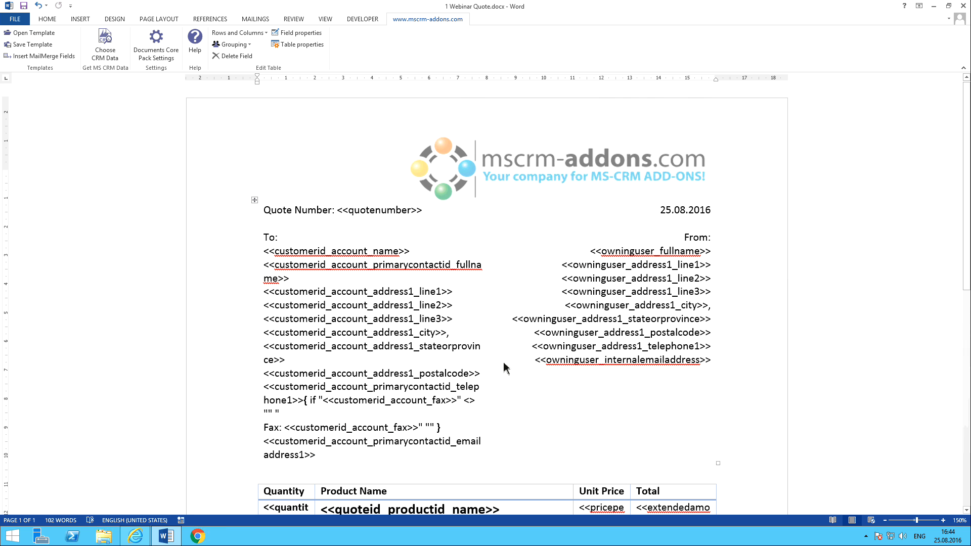
scroll(526, 372, "down", 3)
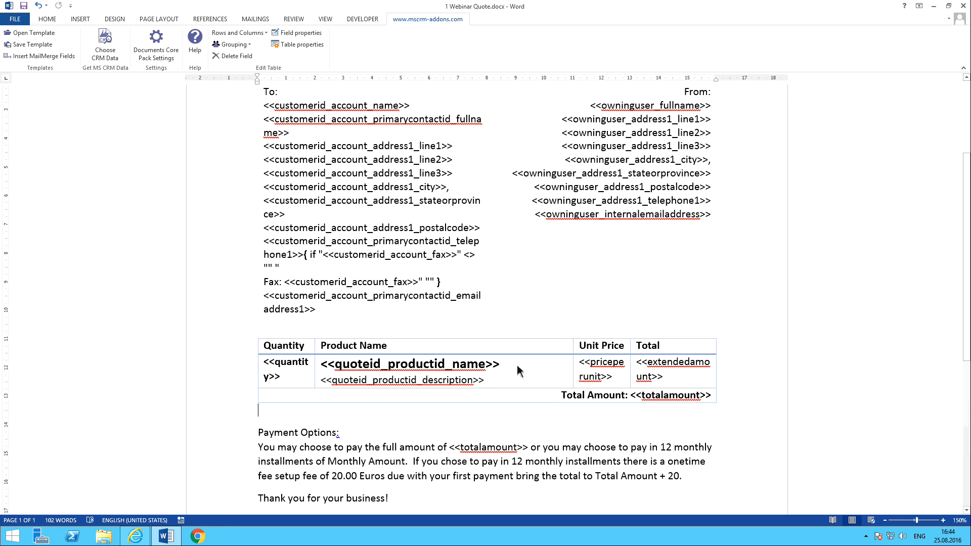